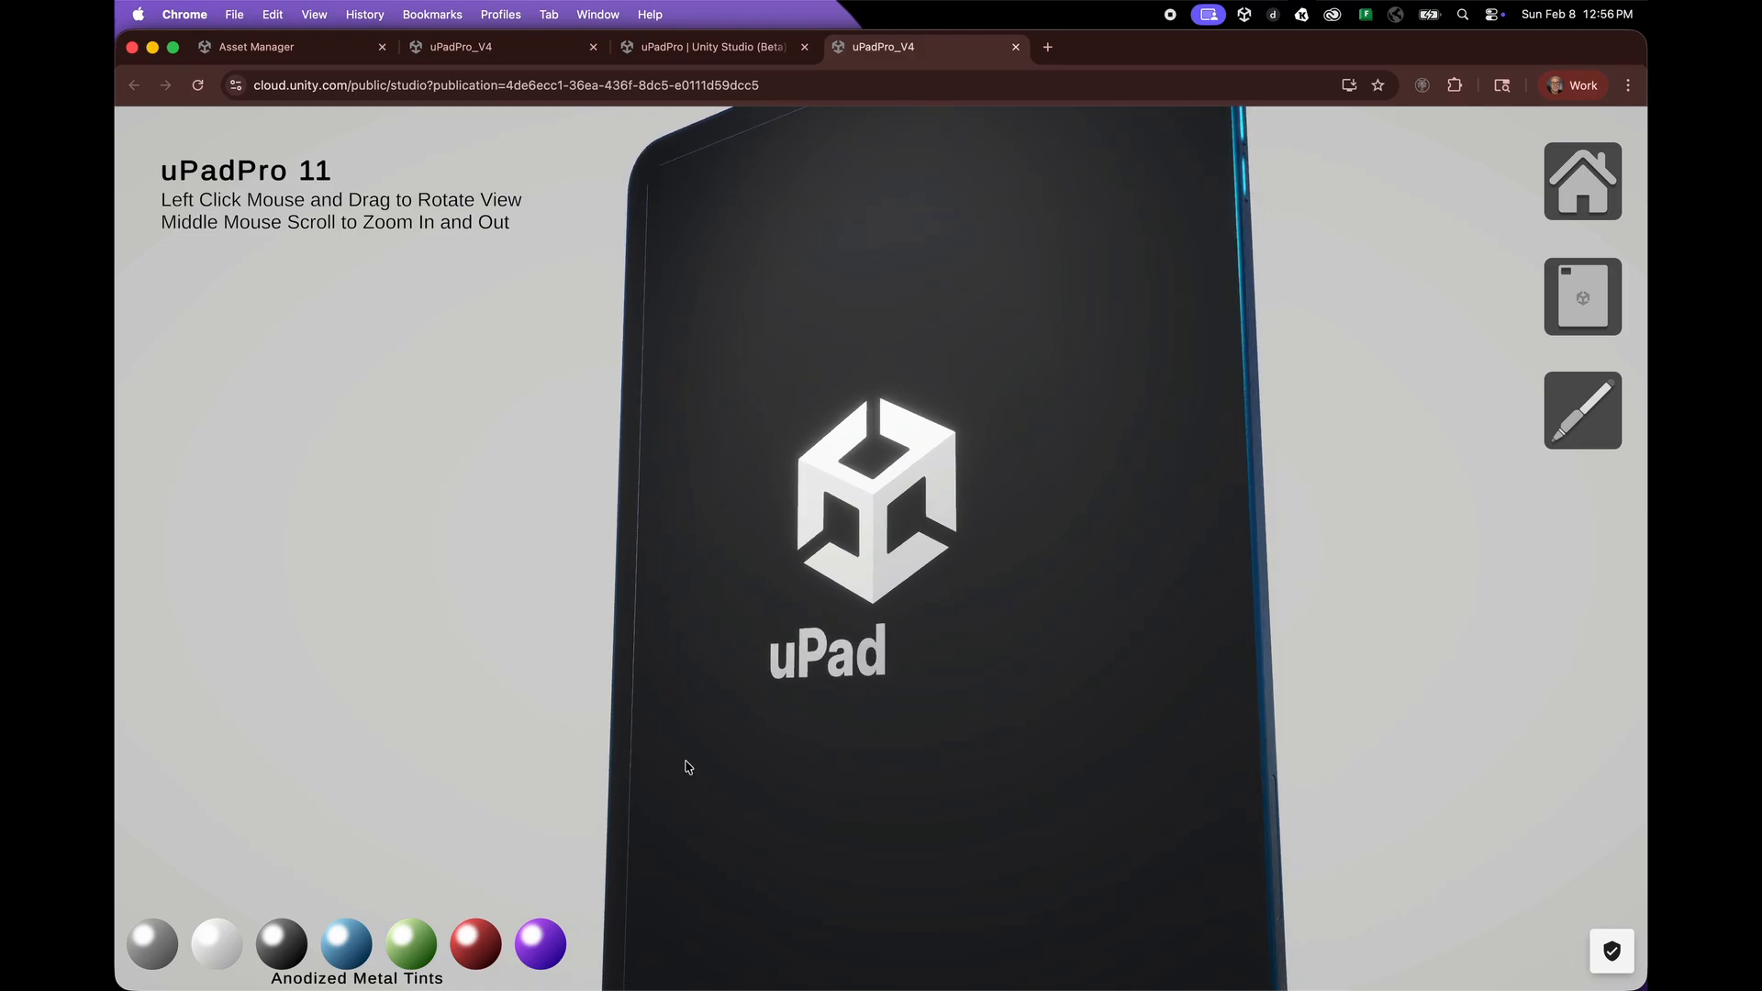
- Cycle the uPadPro 11's anodized metal finish through the green and red tints, finishing on purple
{"action": "left_click", "coordinate": [431, 941]}
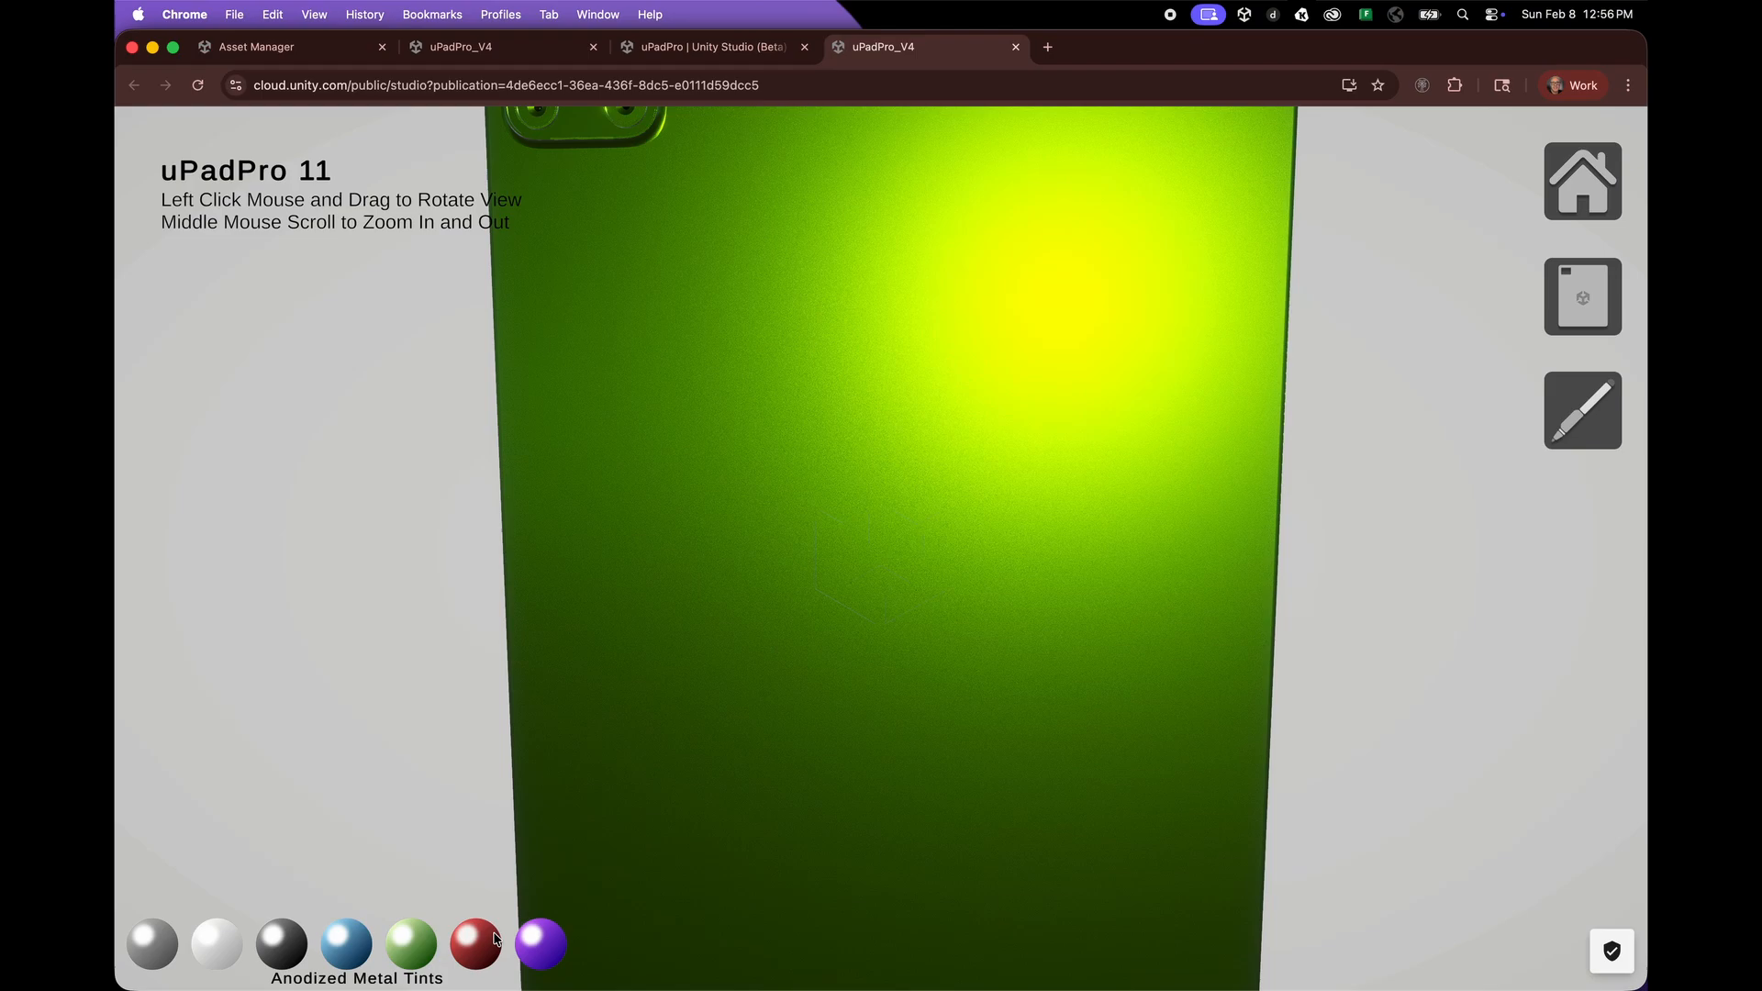
{"action": "left_click", "coordinate": [494, 936]}
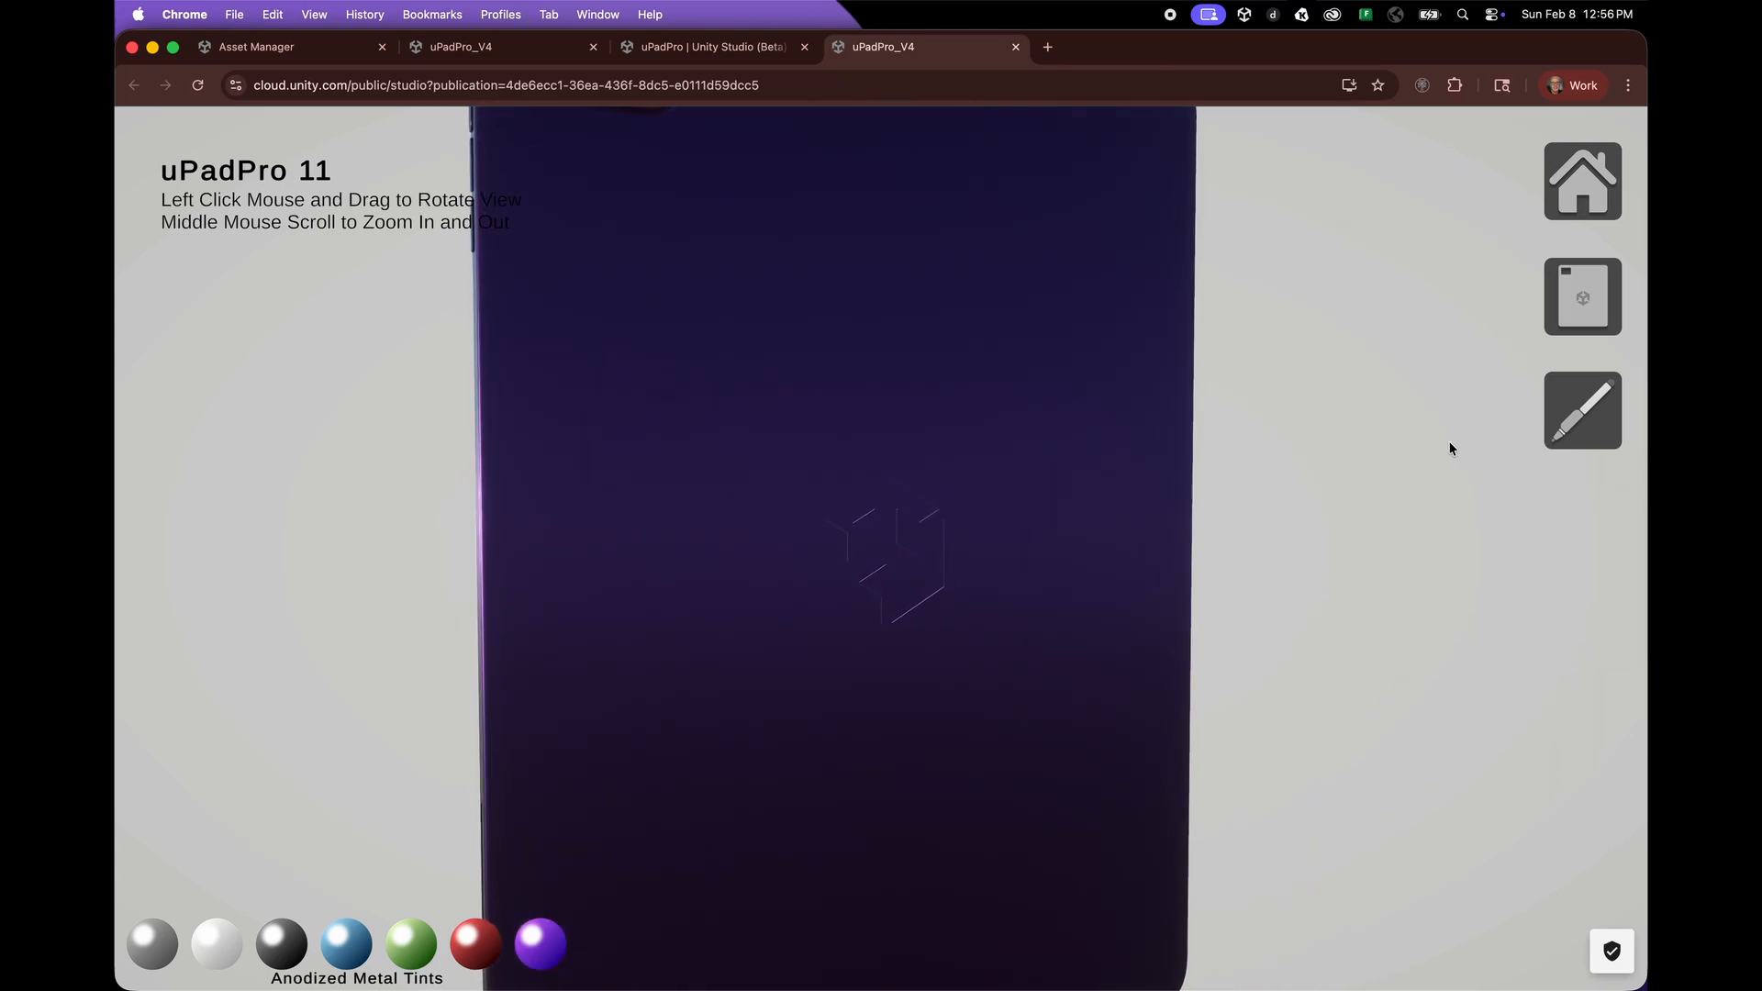
- Fit the silicone case on the uPadPro 11 and cycle it through gray, black, blue, green, red and purple tints
{"action": "left_click", "coordinate": [1588, 292]}
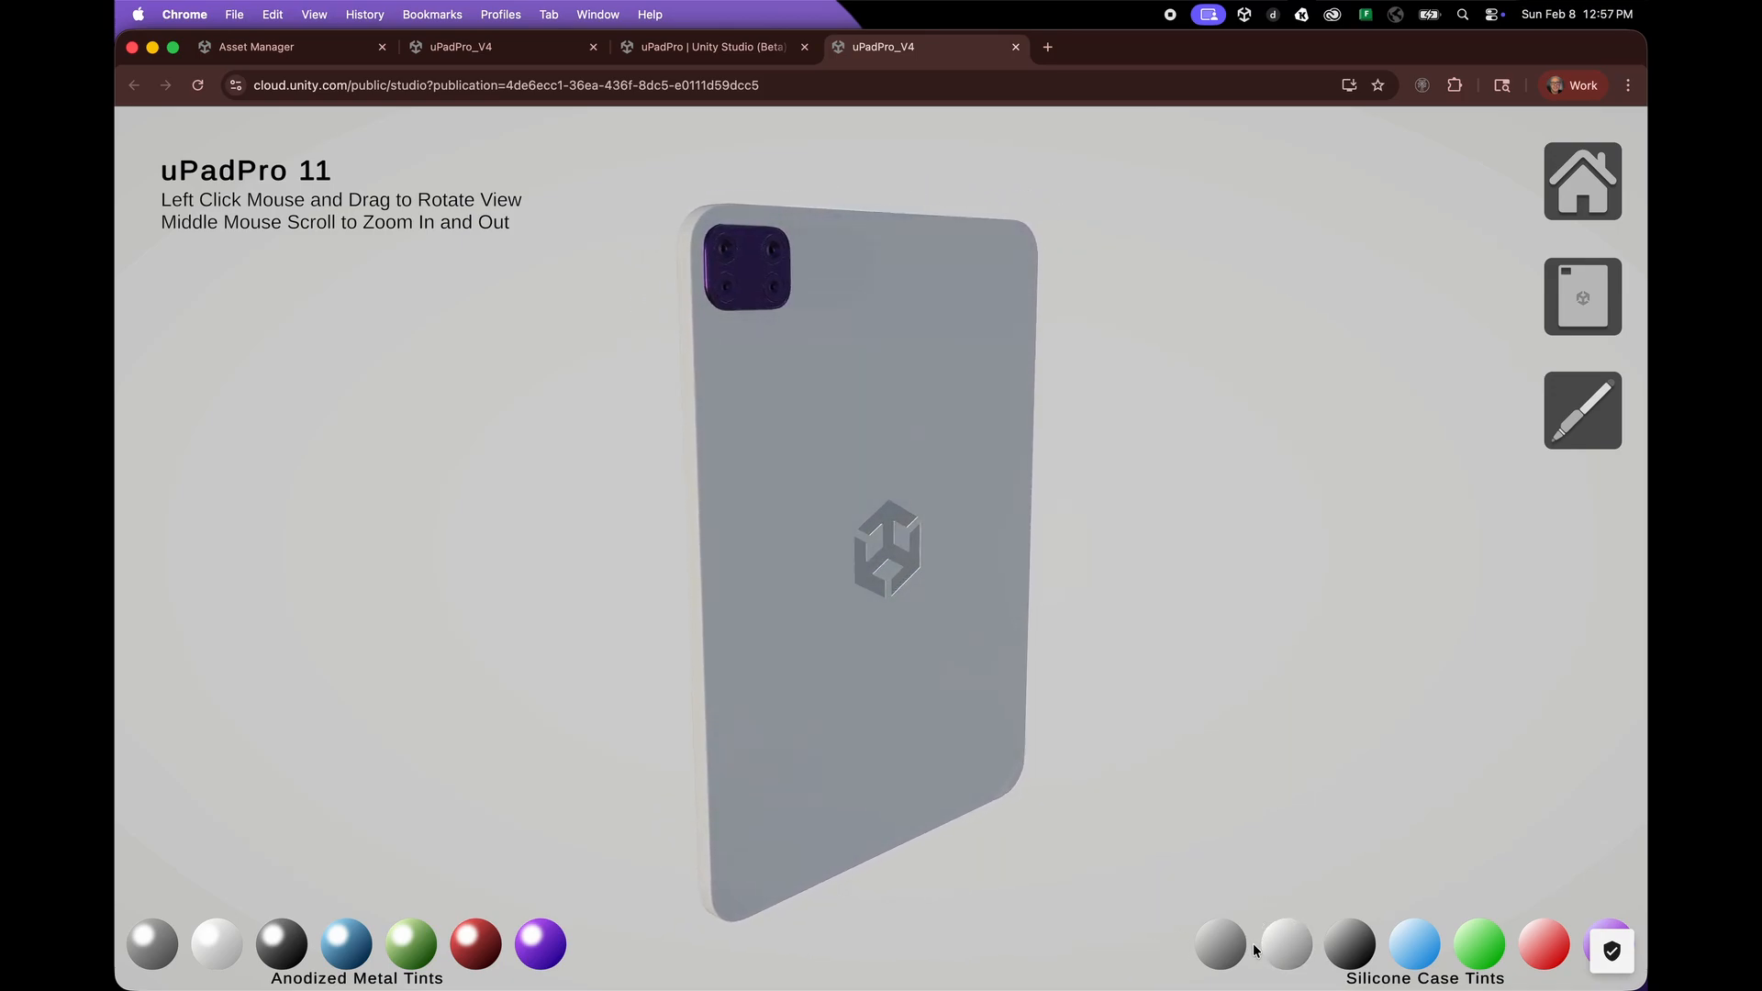
{"action": "left_click", "coordinate": [1221, 955]}
{"action": "left_click", "coordinate": [1368, 950]}
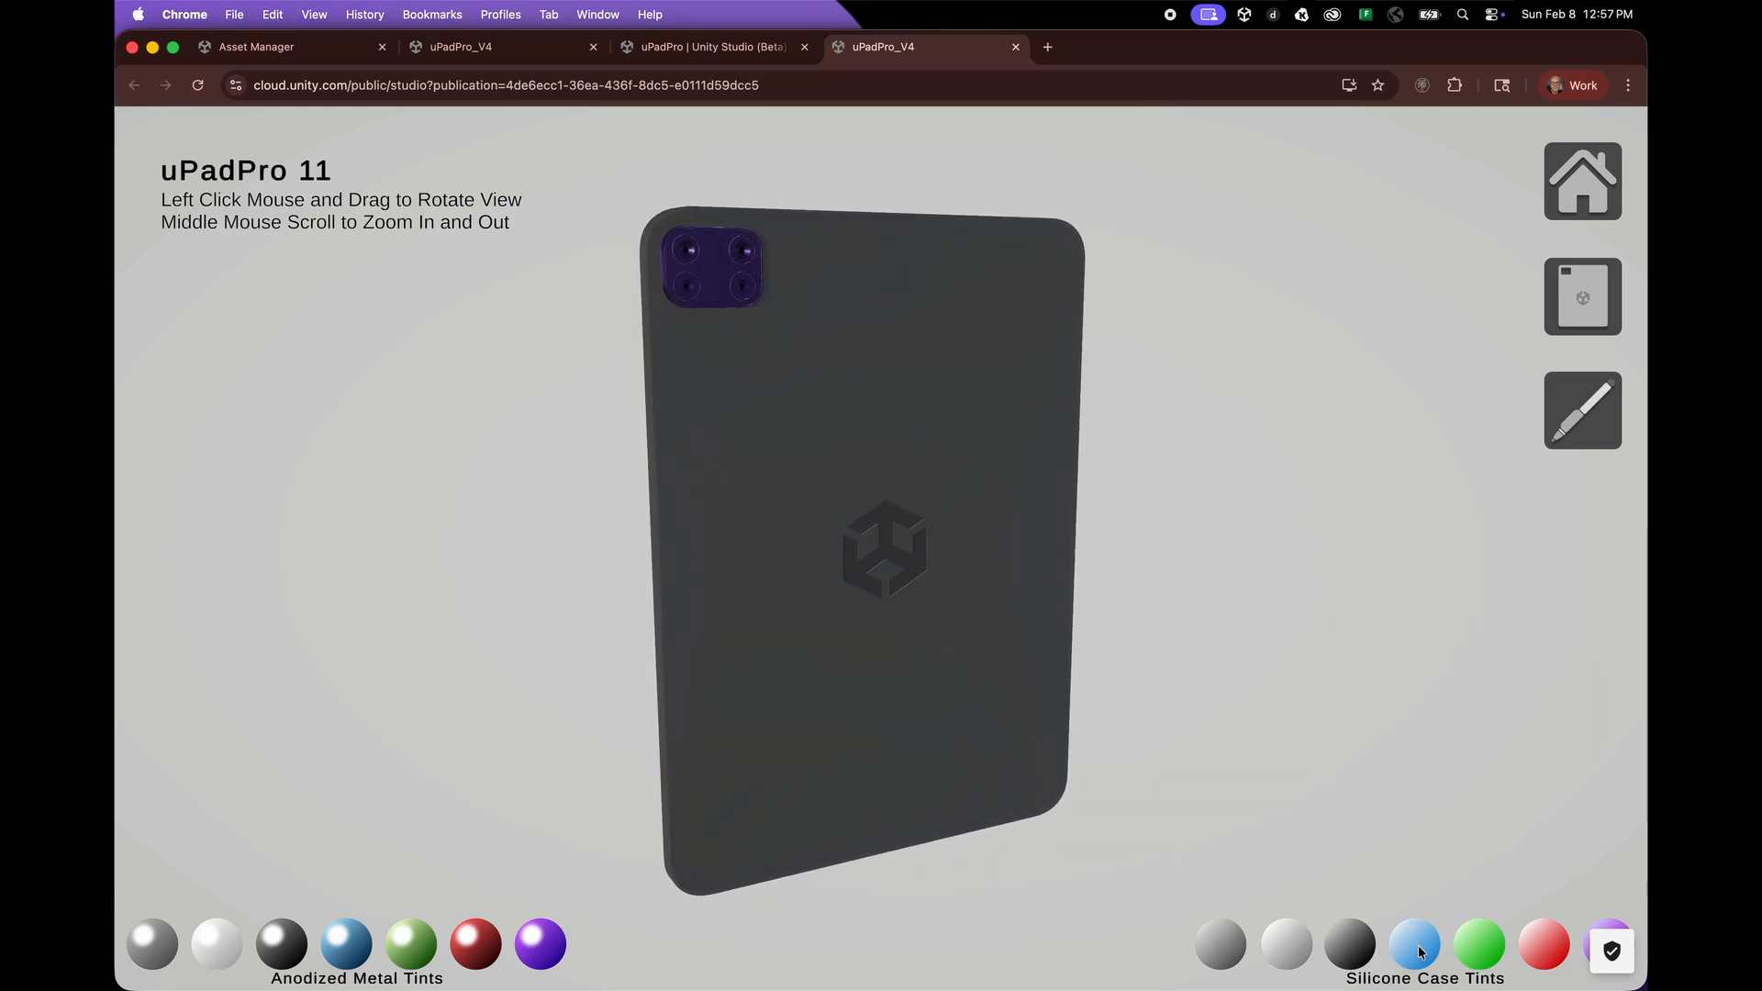
{"action": "left_click", "coordinate": [1415, 947]}
{"action": "left_click", "coordinate": [1479, 952]}
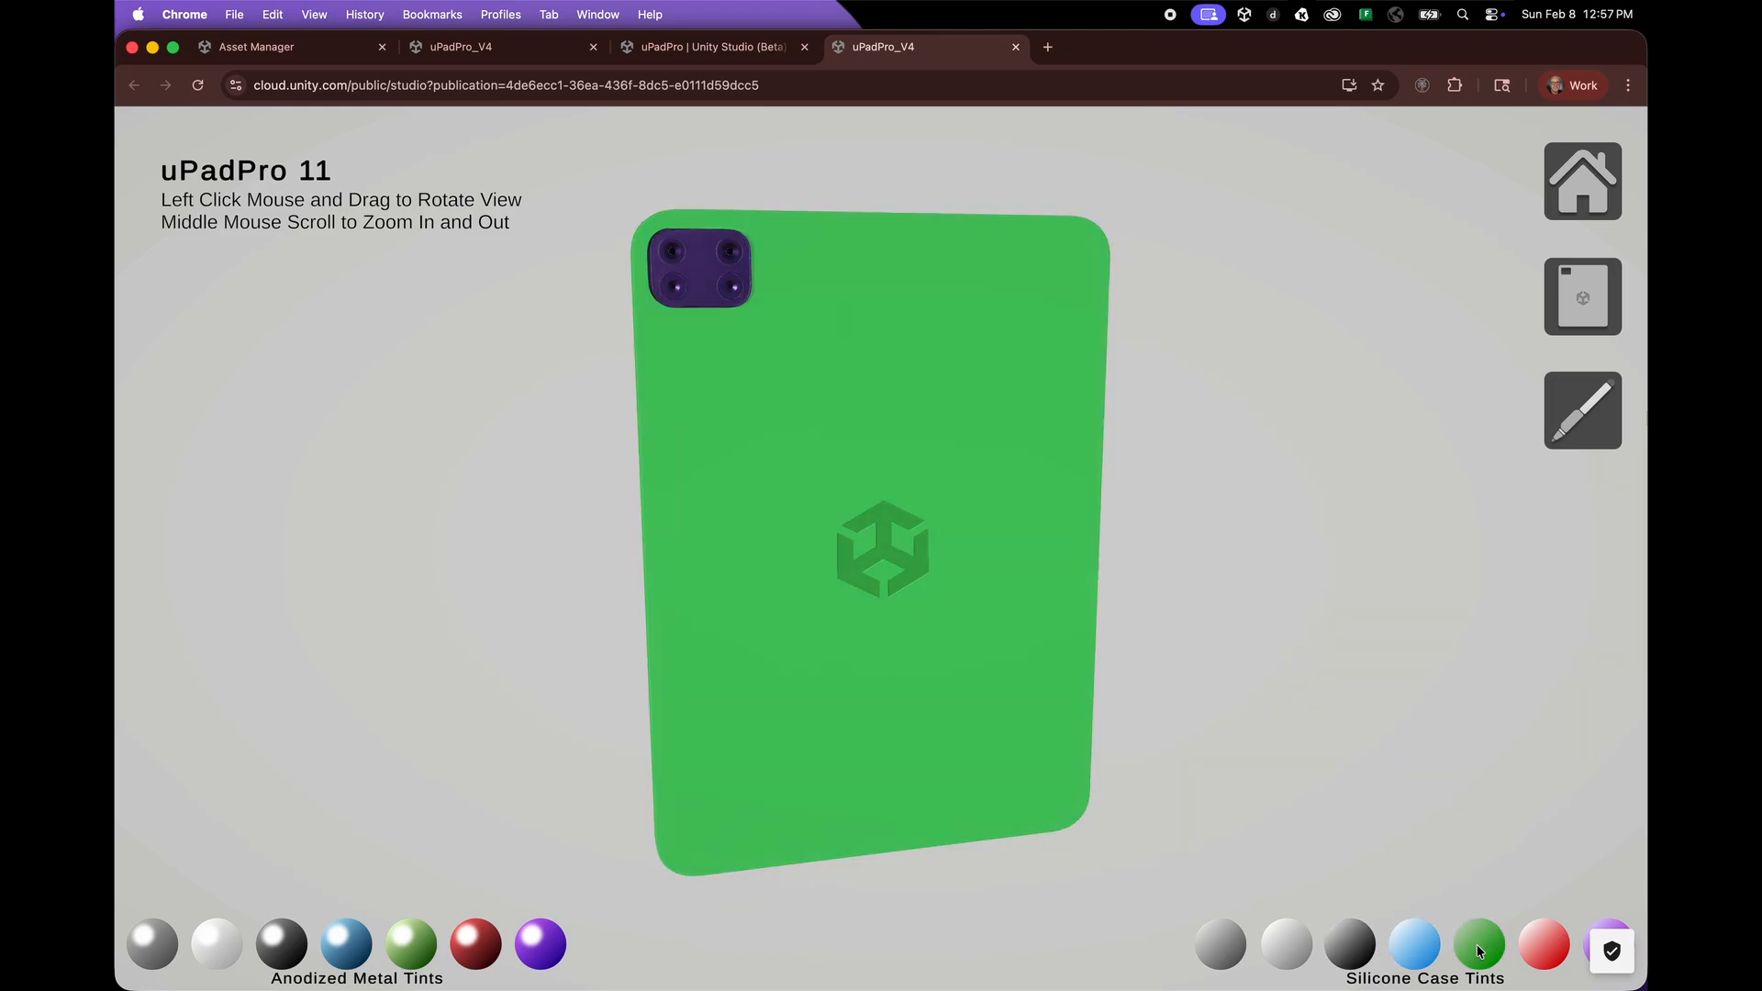
{"action": "left_click", "coordinate": [1551, 937]}
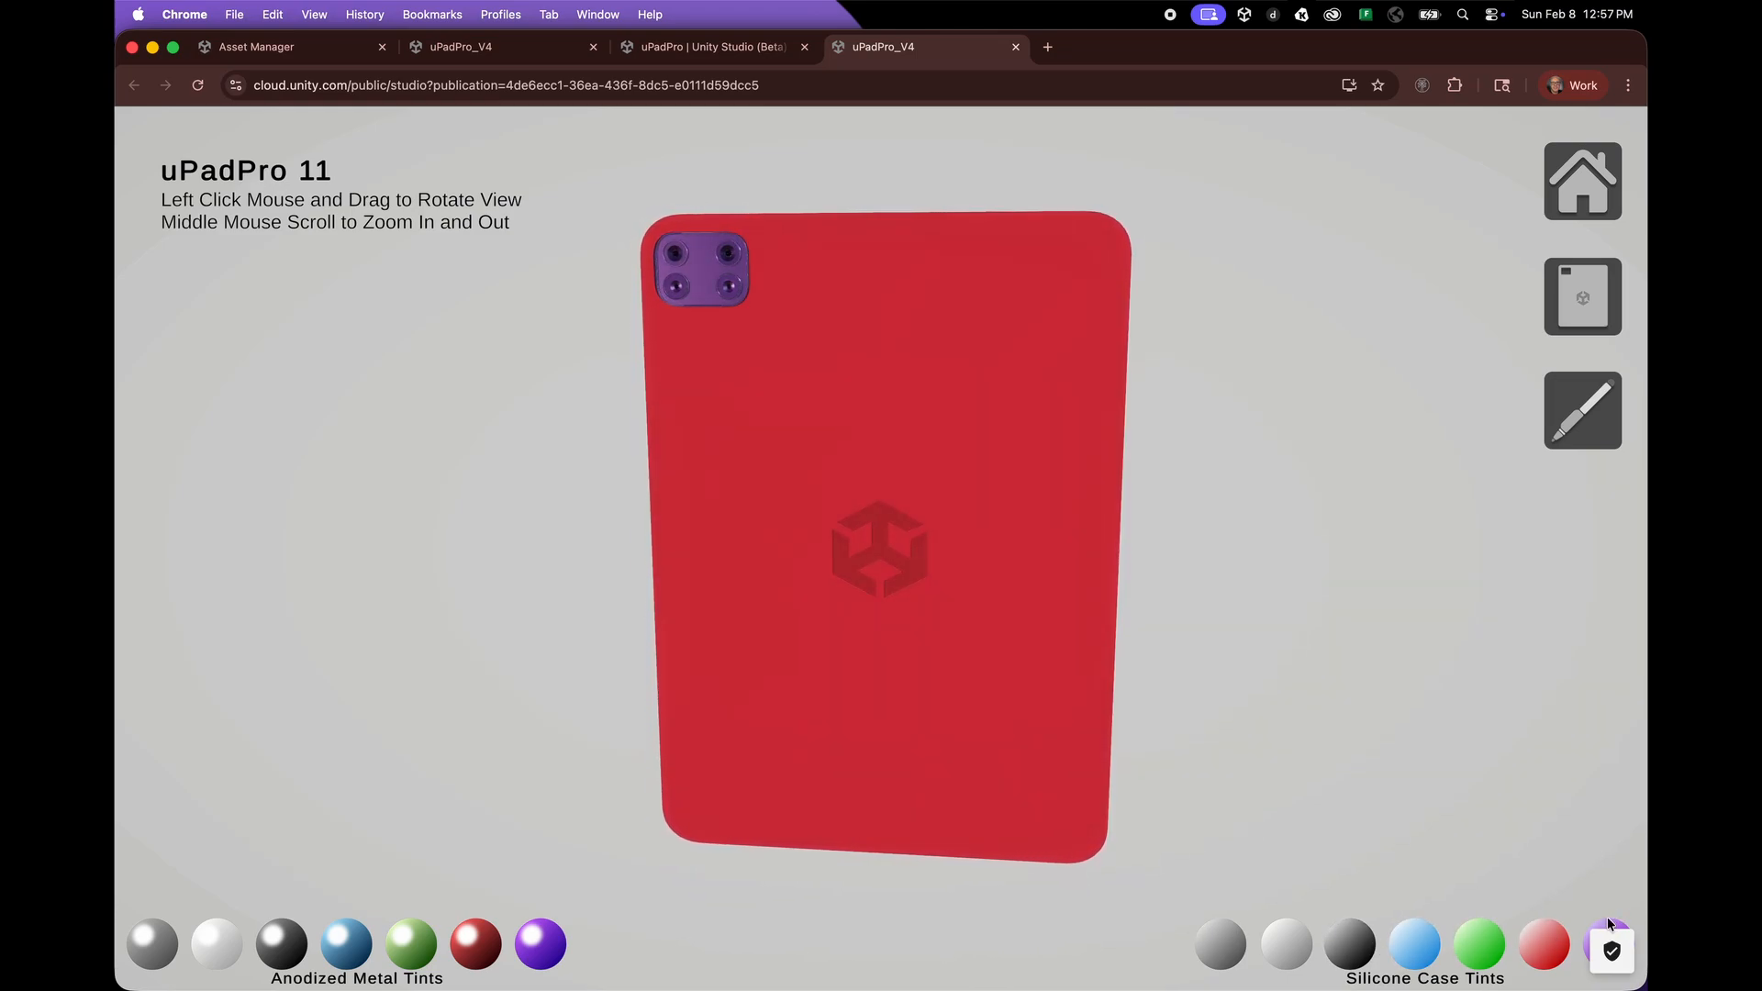
{"action": "left_click", "coordinate": [1611, 925]}
{"action": "scroll", "coordinate": [1126, 692], "scroll_direction": "up", "scroll_amount": 5}
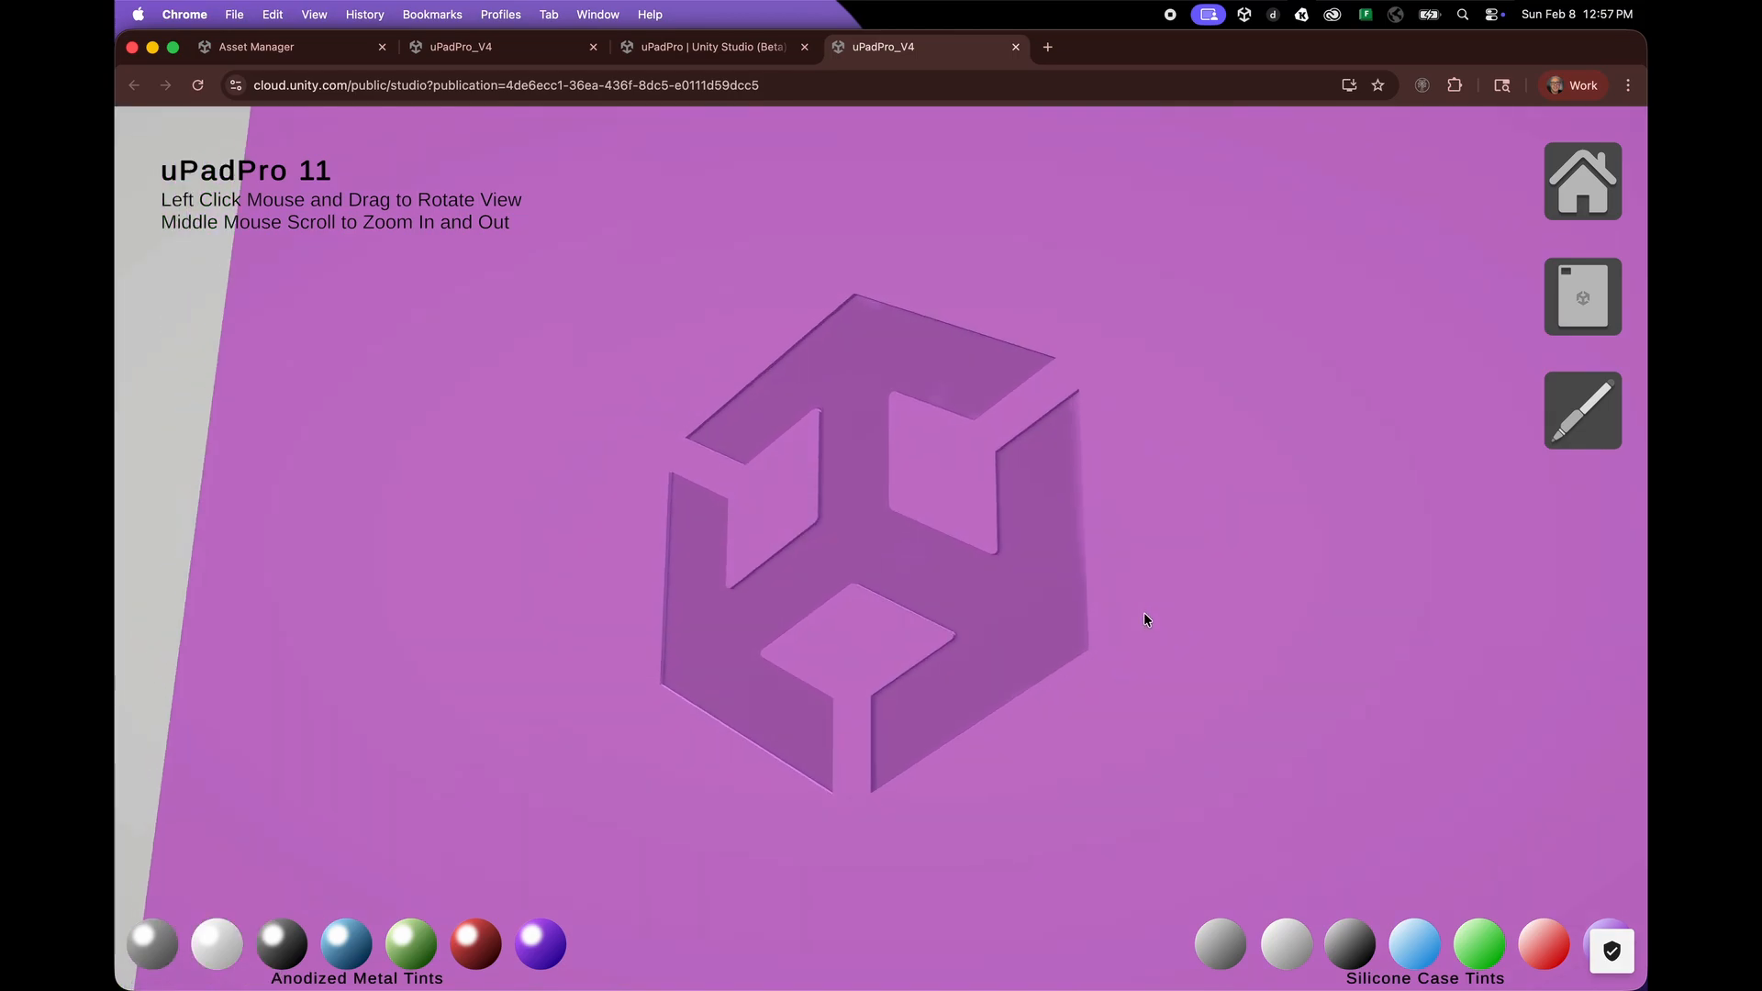
{"action": "scroll", "coordinate": [1239, 551], "scroll_direction": "down", "scroll_amount": 4}
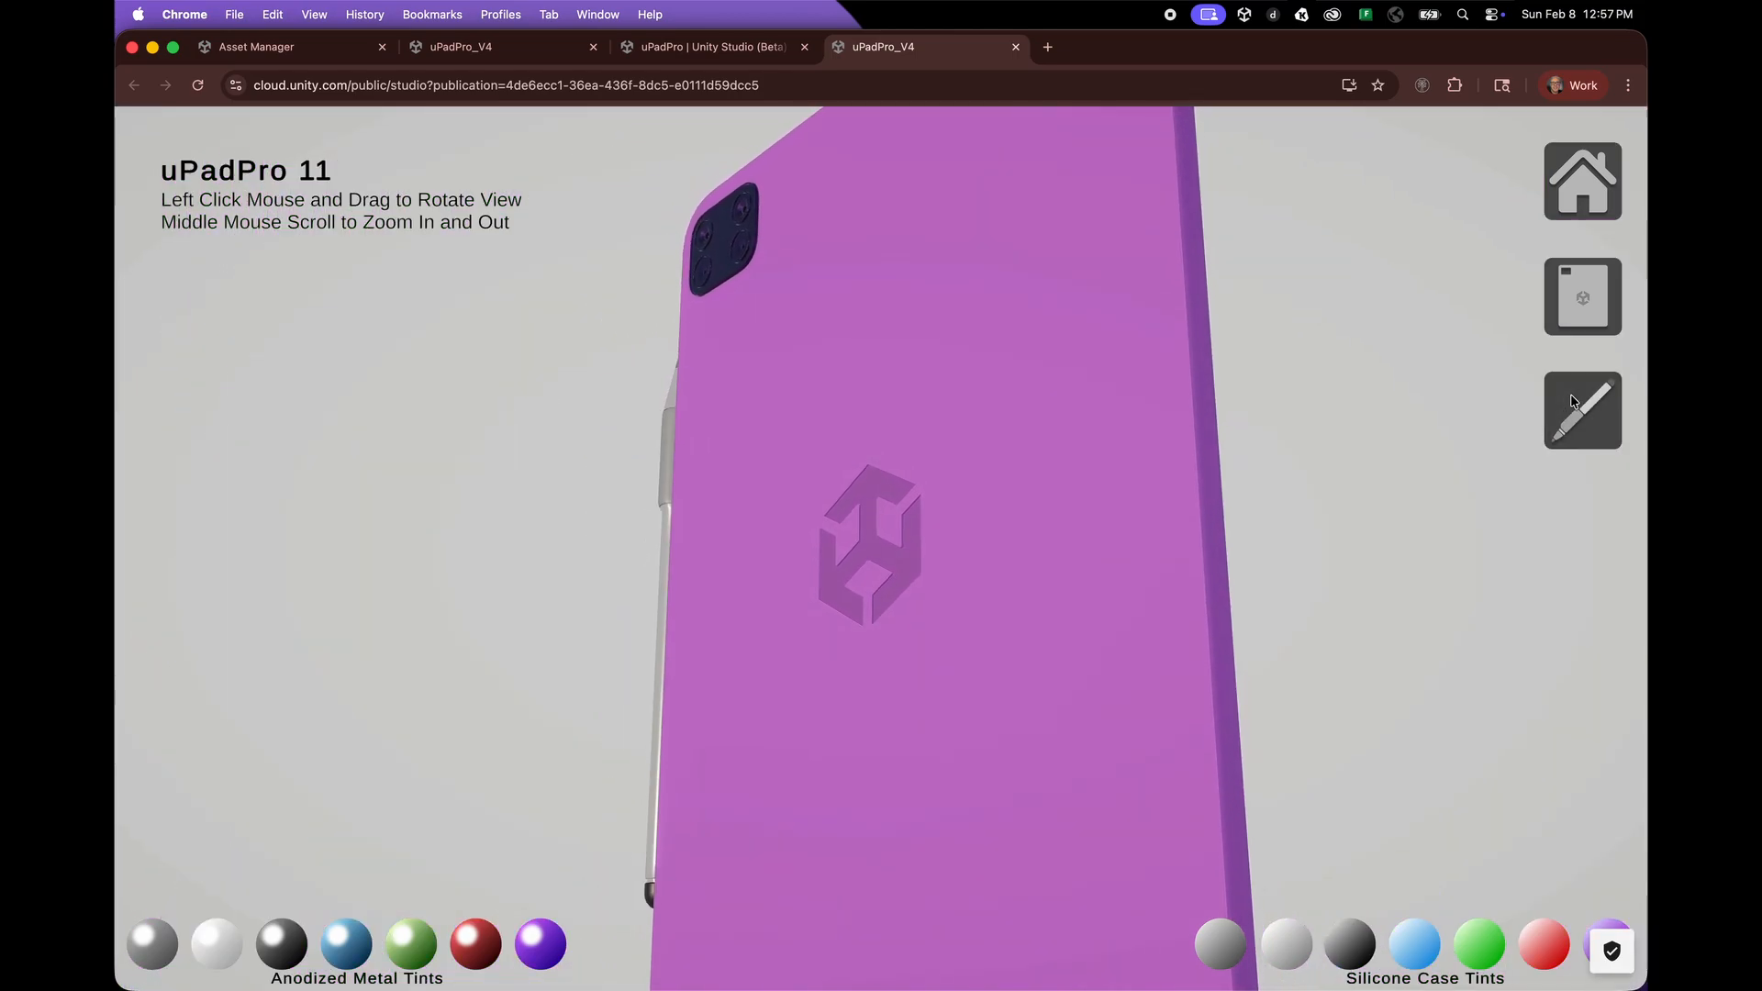
- View the front of the uPadPro 11 with its stylus attached, and hide the stylus
{"action": "left_click_drag", "start_coordinate": [1407, 493], "coordinate": [1212, 512]}
{"action": "scroll", "coordinate": [1055, 514], "scroll_direction": "down", "scroll_amount": 4}
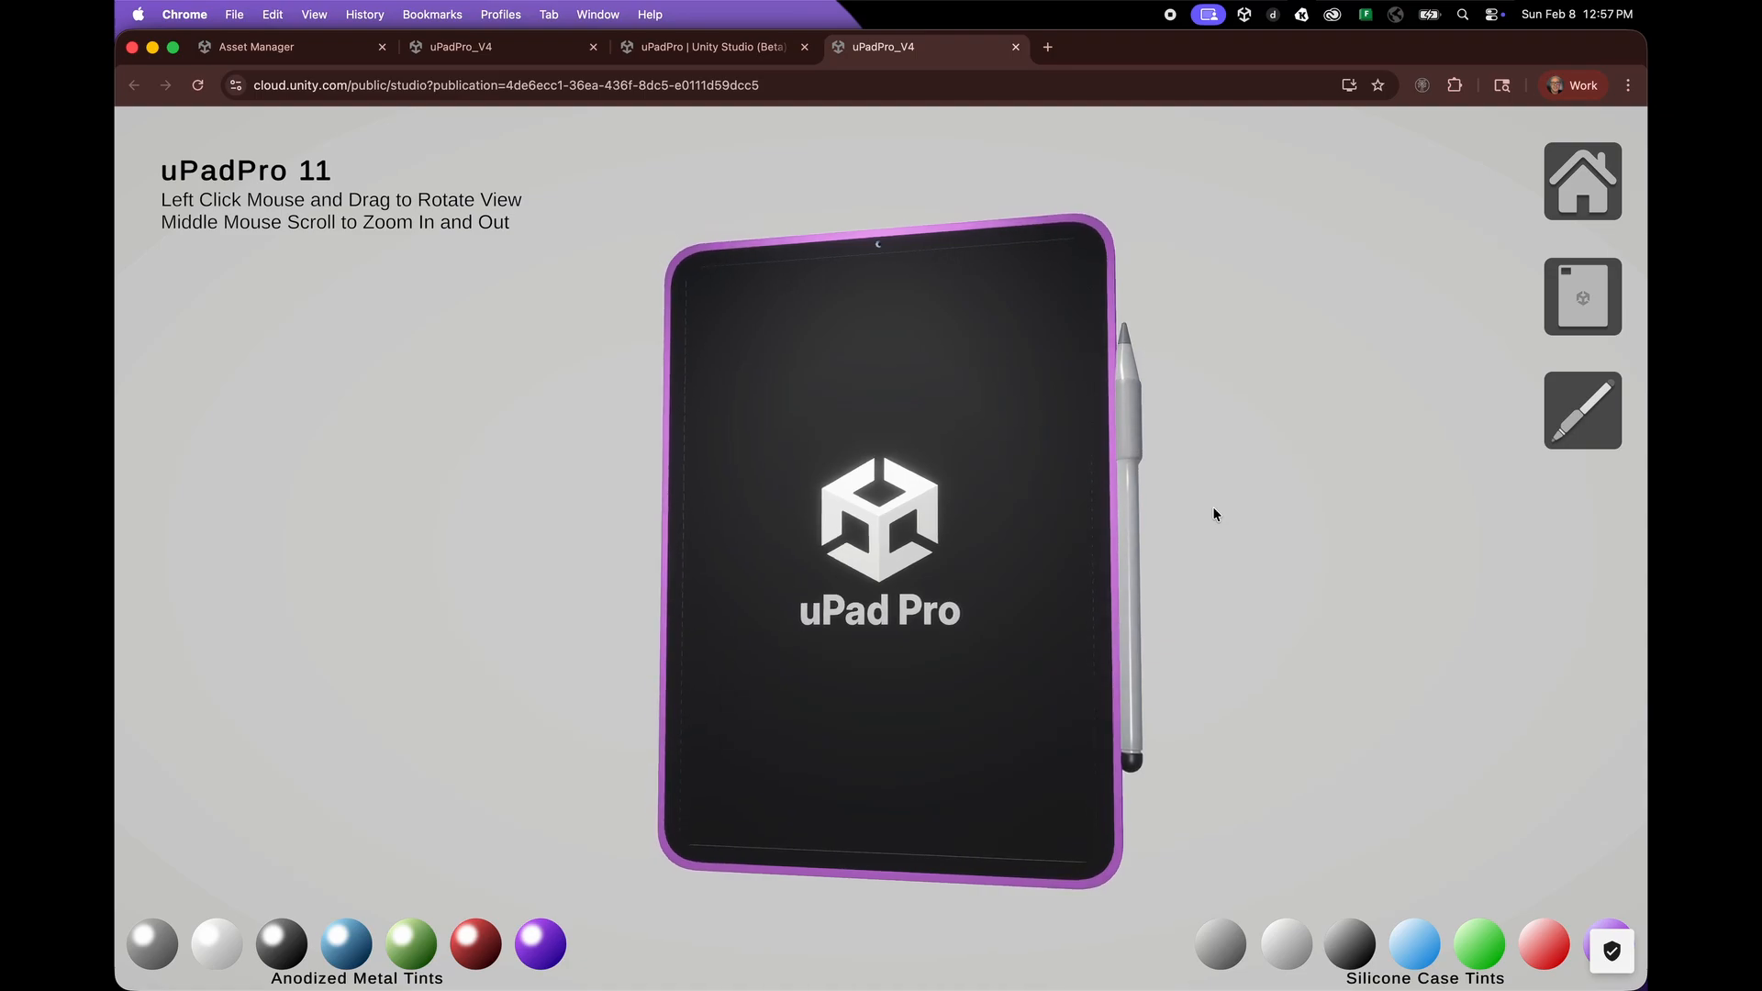
{"action": "left_click", "coordinate": [1579, 403]}
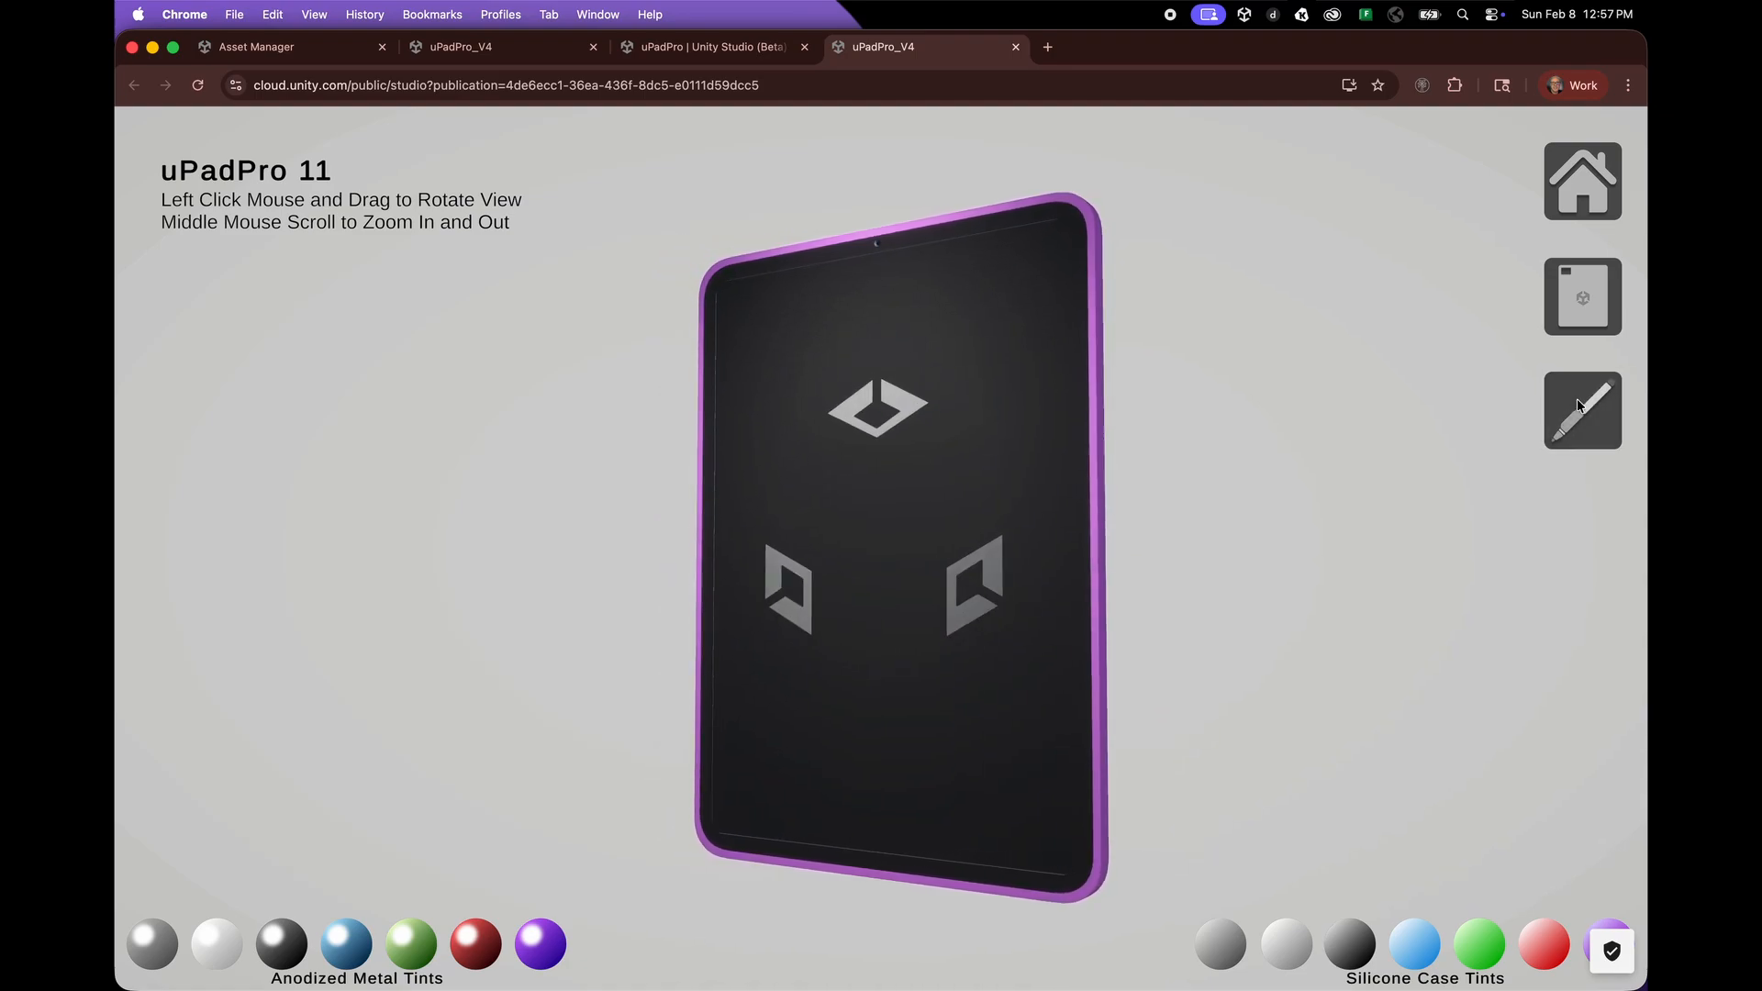
- Return to the size selection, switch to the uPadPro 12 and apply the green anodized metal tint
{"action": "left_click", "coordinate": [1572, 165]}
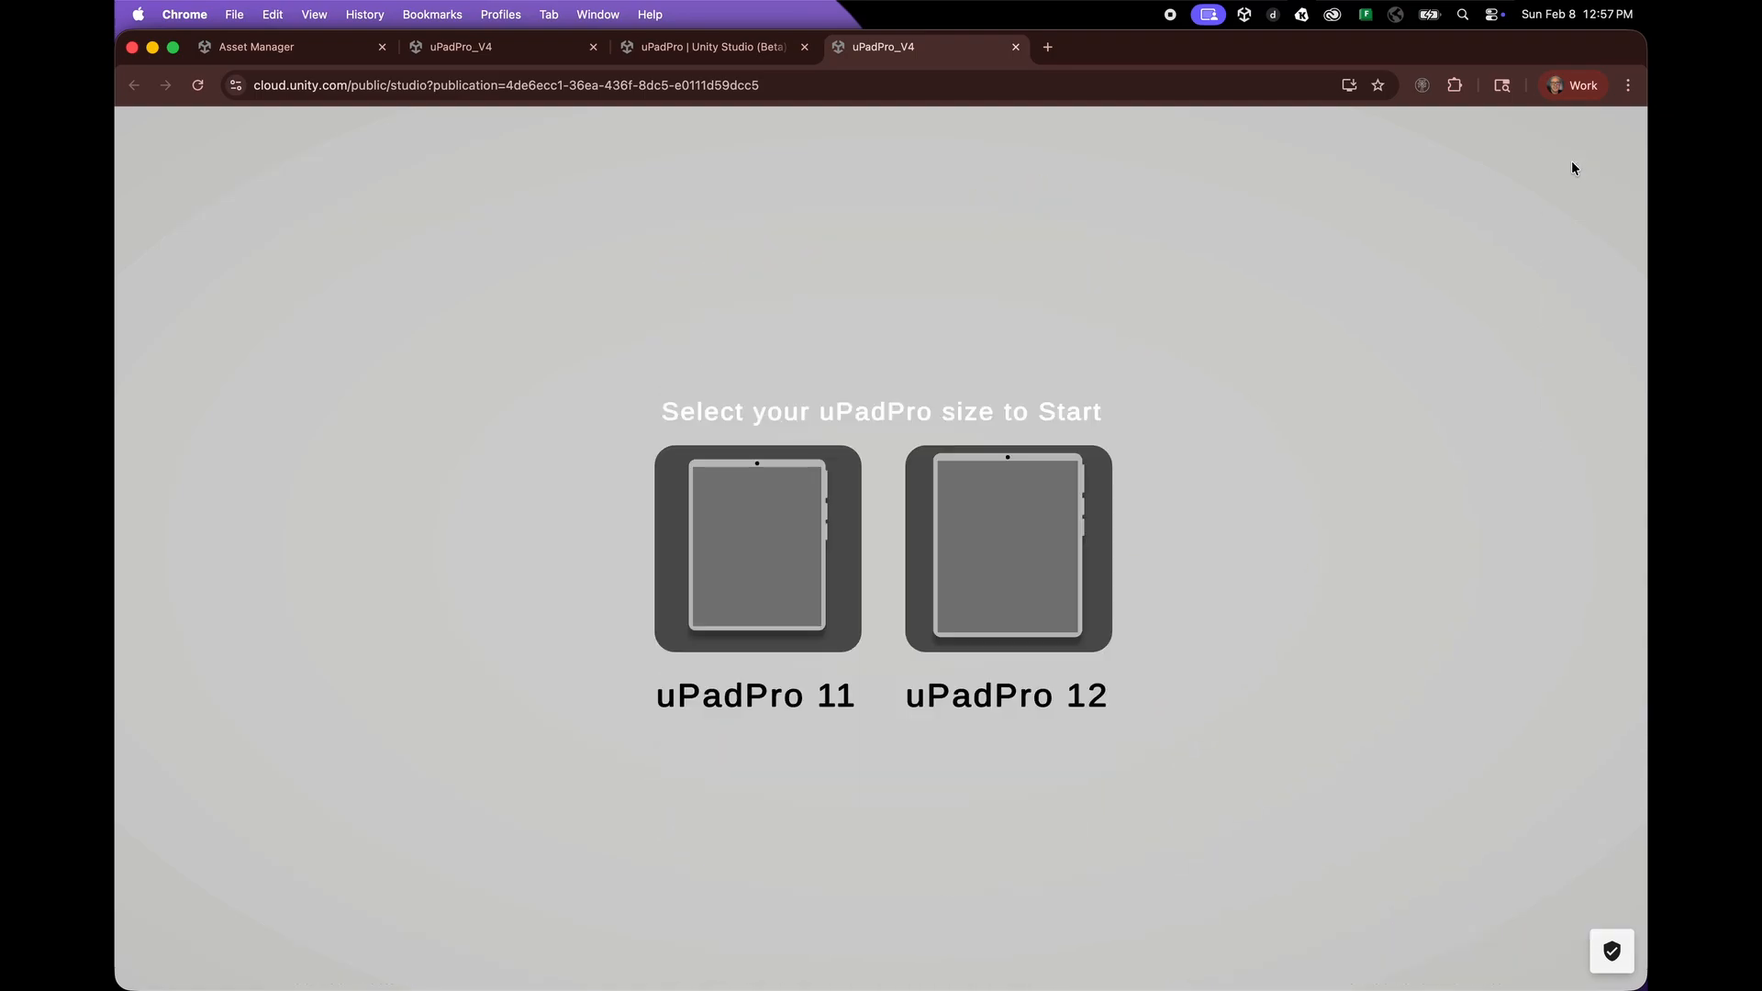
{"action": "left_click", "coordinate": [1017, 532]}
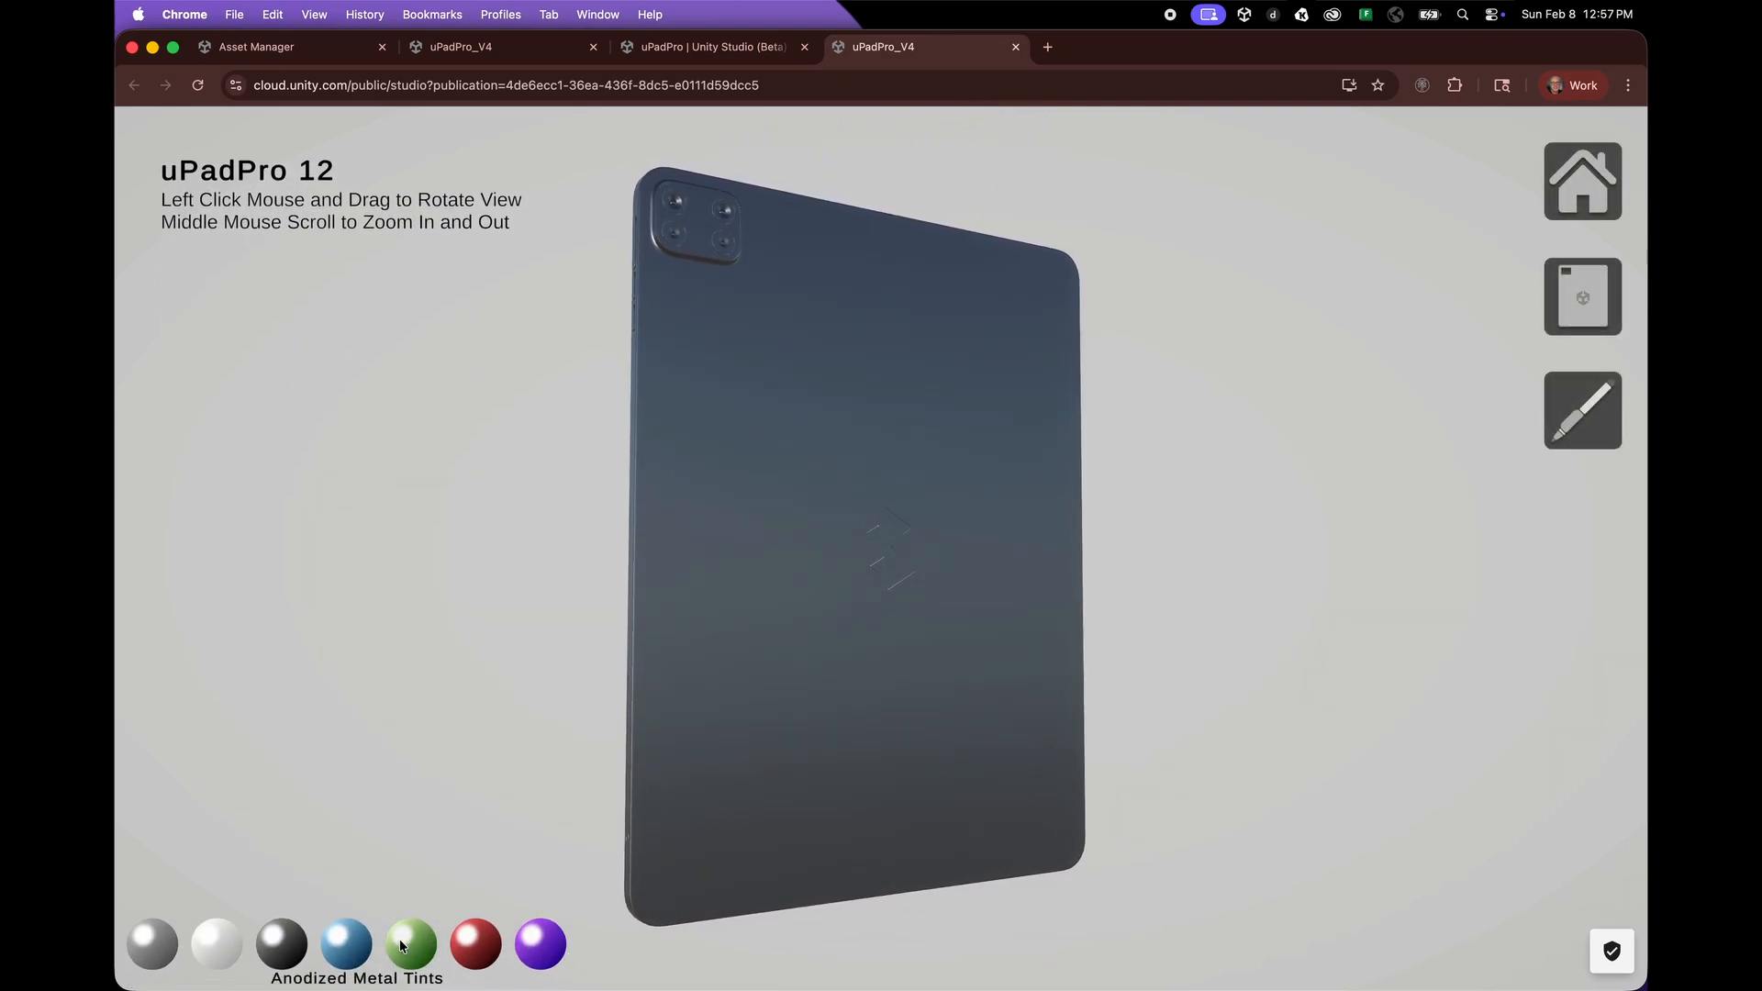
{"action": "left_click", "coordinate": [435, 943]}
{"action": "scroll", "coordinate": [827, 648], "scroll_direction": "up", "scroll_amount": 5}
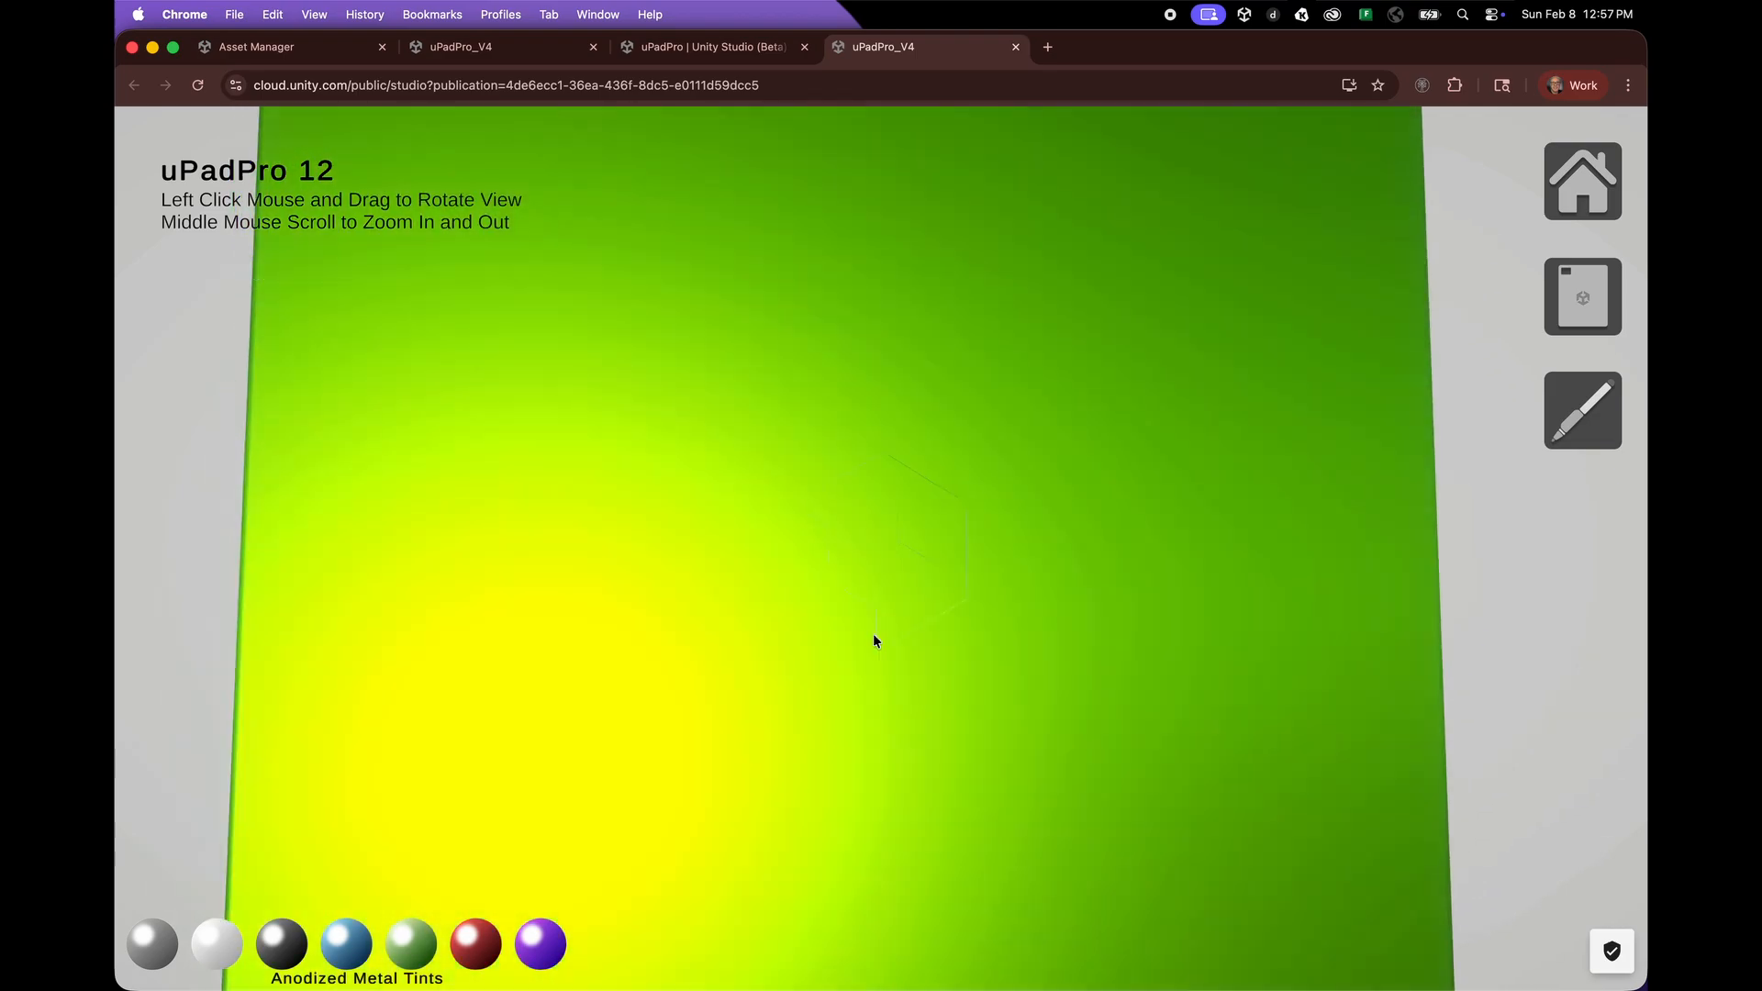
{"action": "scroll", "coordinate": [847, 632], "scroll_direction": "down", "scroll_amount": 5}
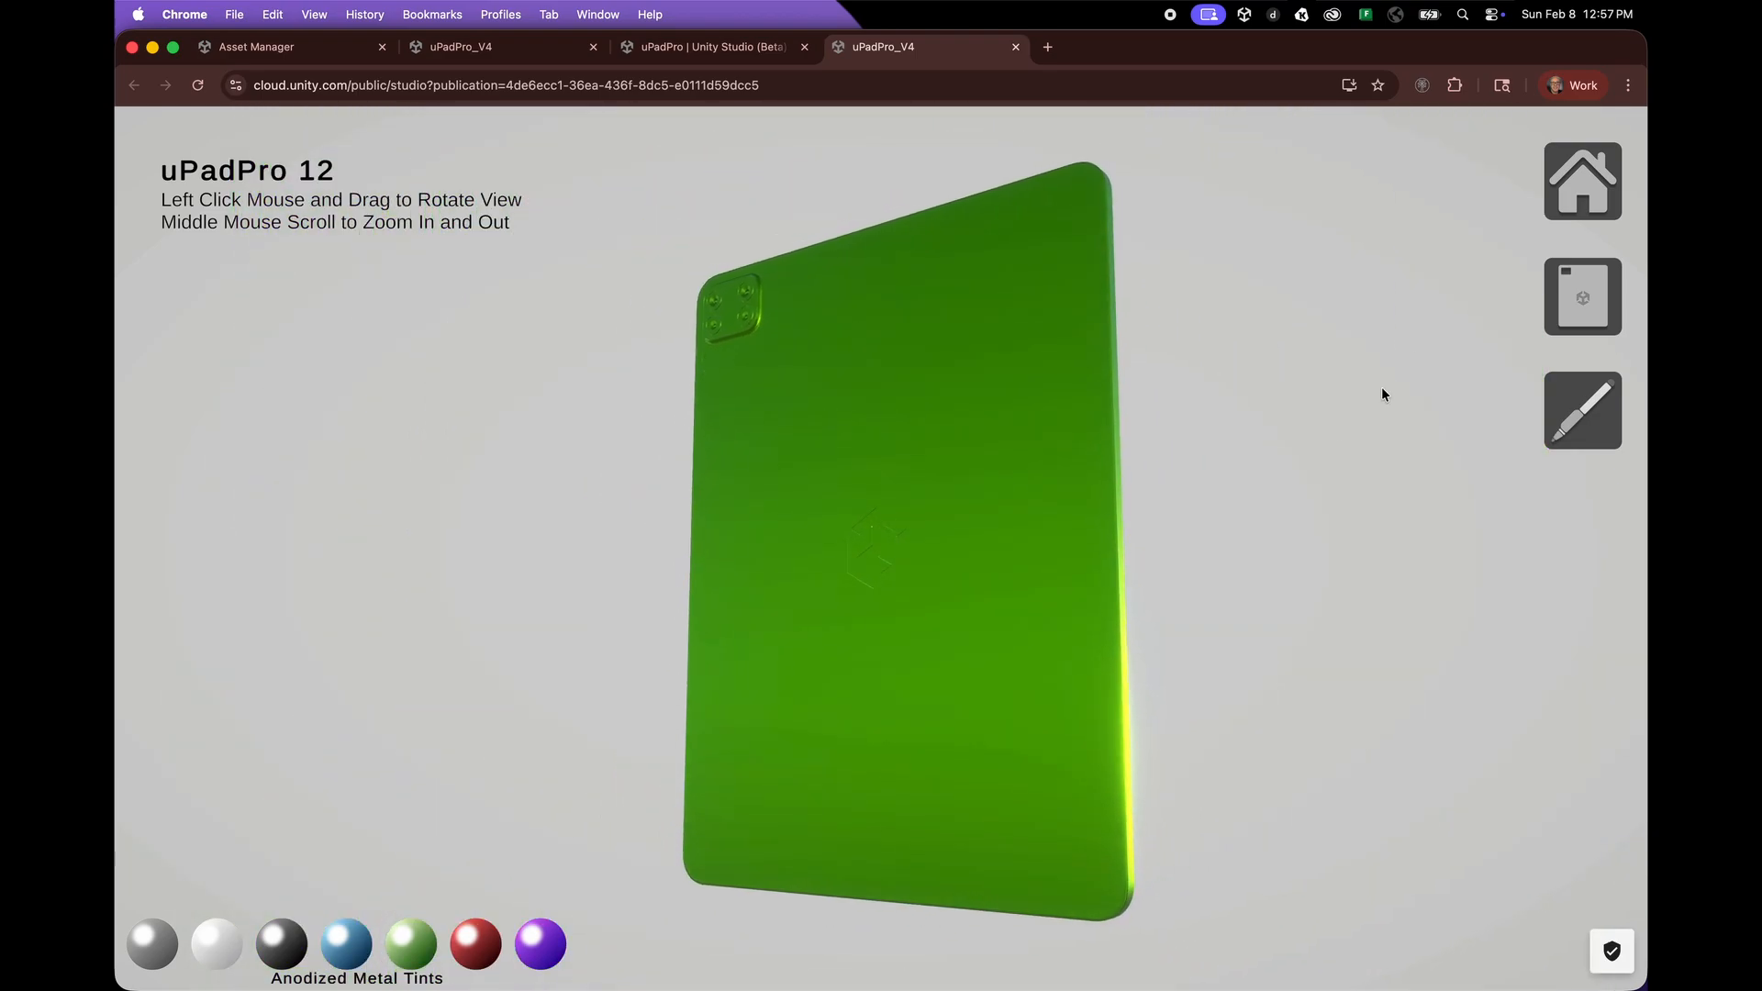
- Fit the silicone case on the uPadPro 12, tint it green and inspect it up close
{"action": "left_click", "coordinate": [1588, 305]}
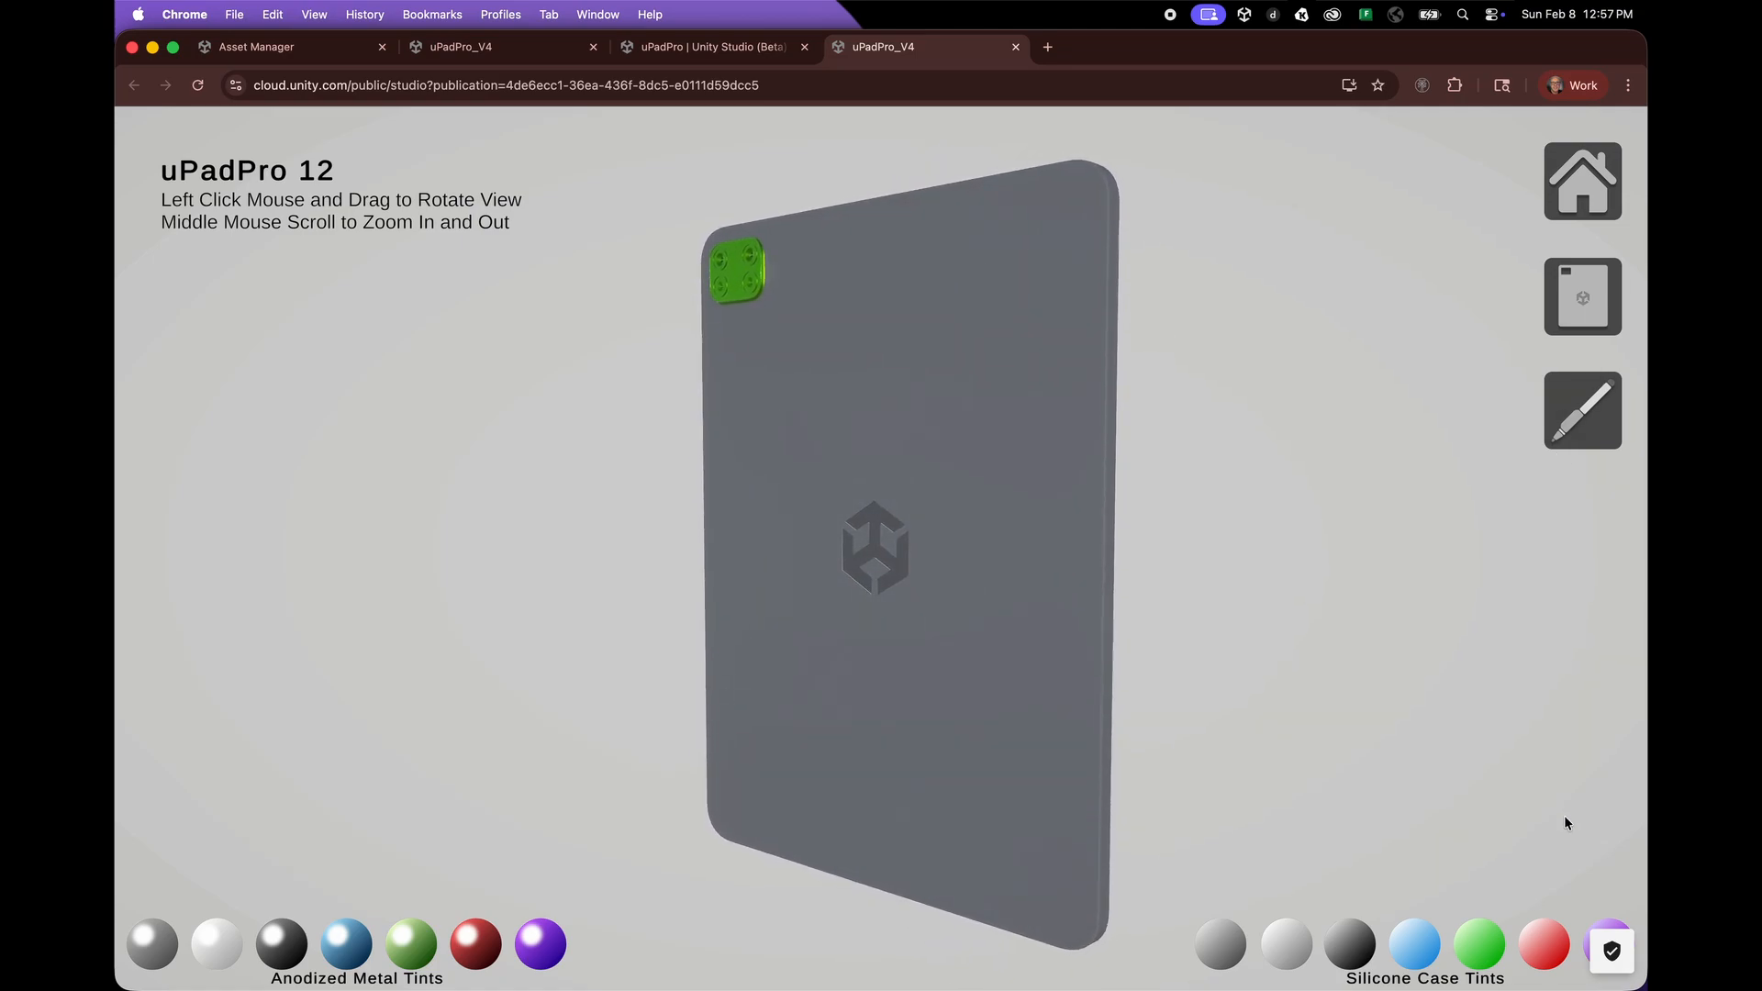
{"action": "left_click", "coordinate": [1479, 946]}
{"action": "scroll", "coordinate": [1006, 618], "scroll_direction": "up", "scroll_amount": 5}
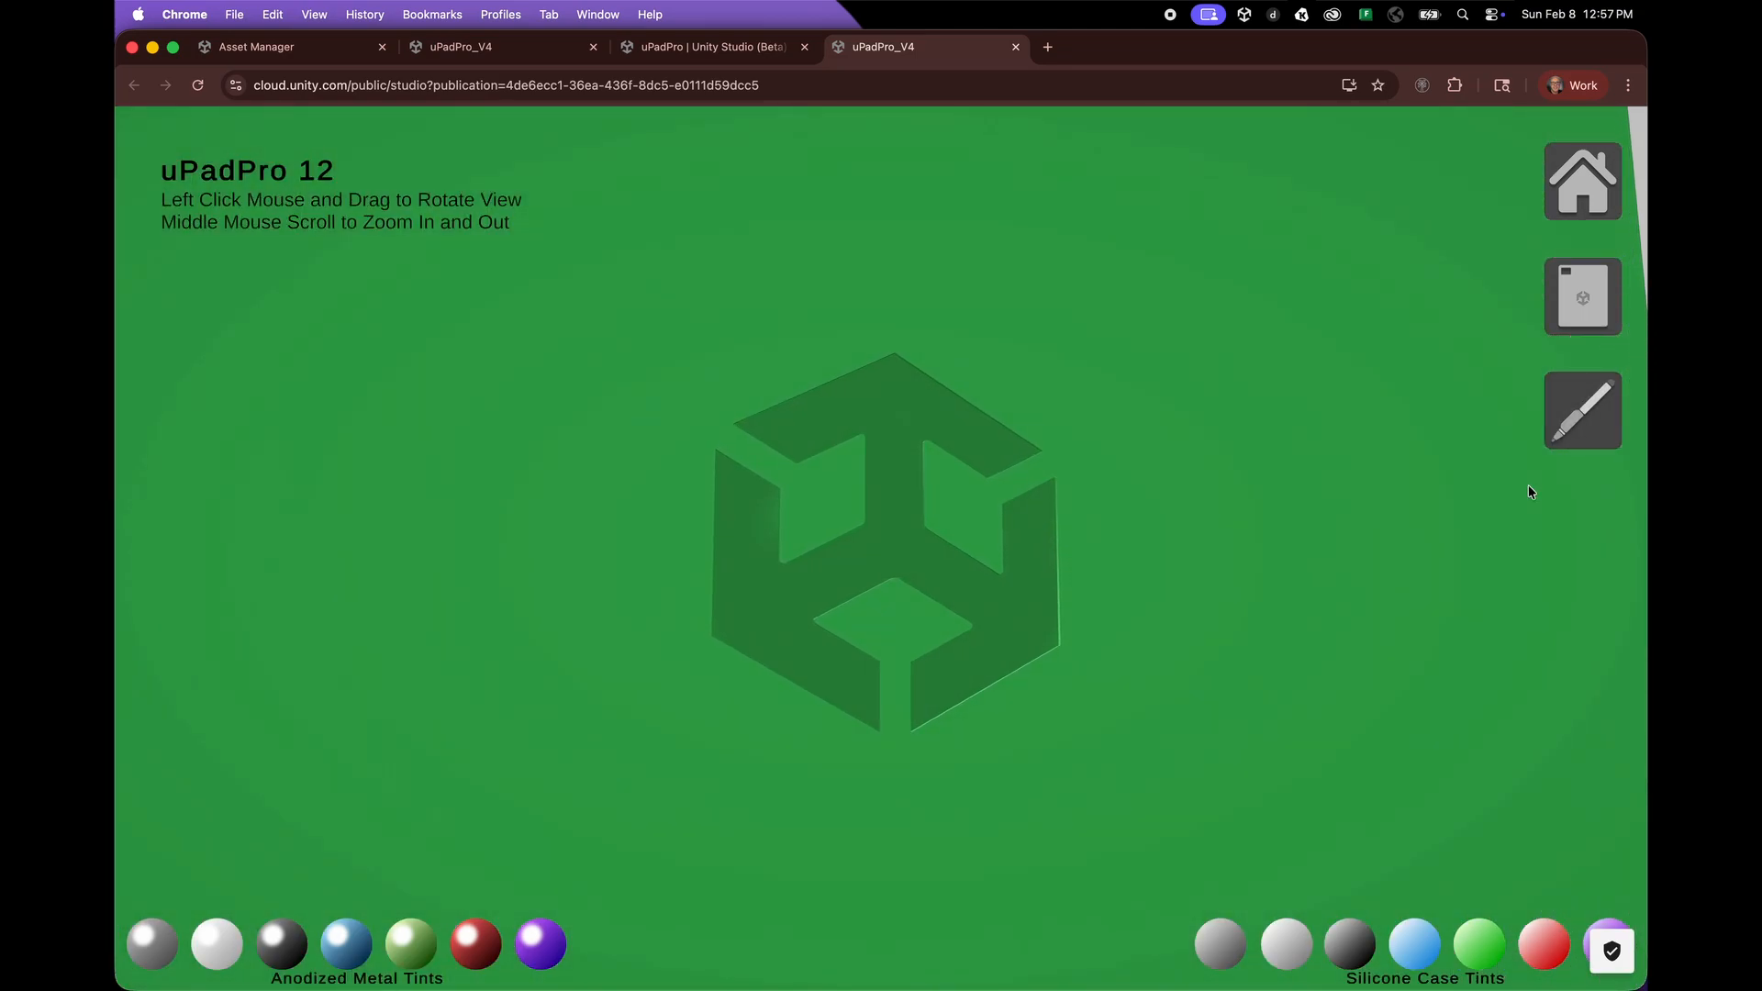
{"action": "scroll", "coordinate": [1302, 567], "scroll_direction": "down", "scroll_amount": 5}
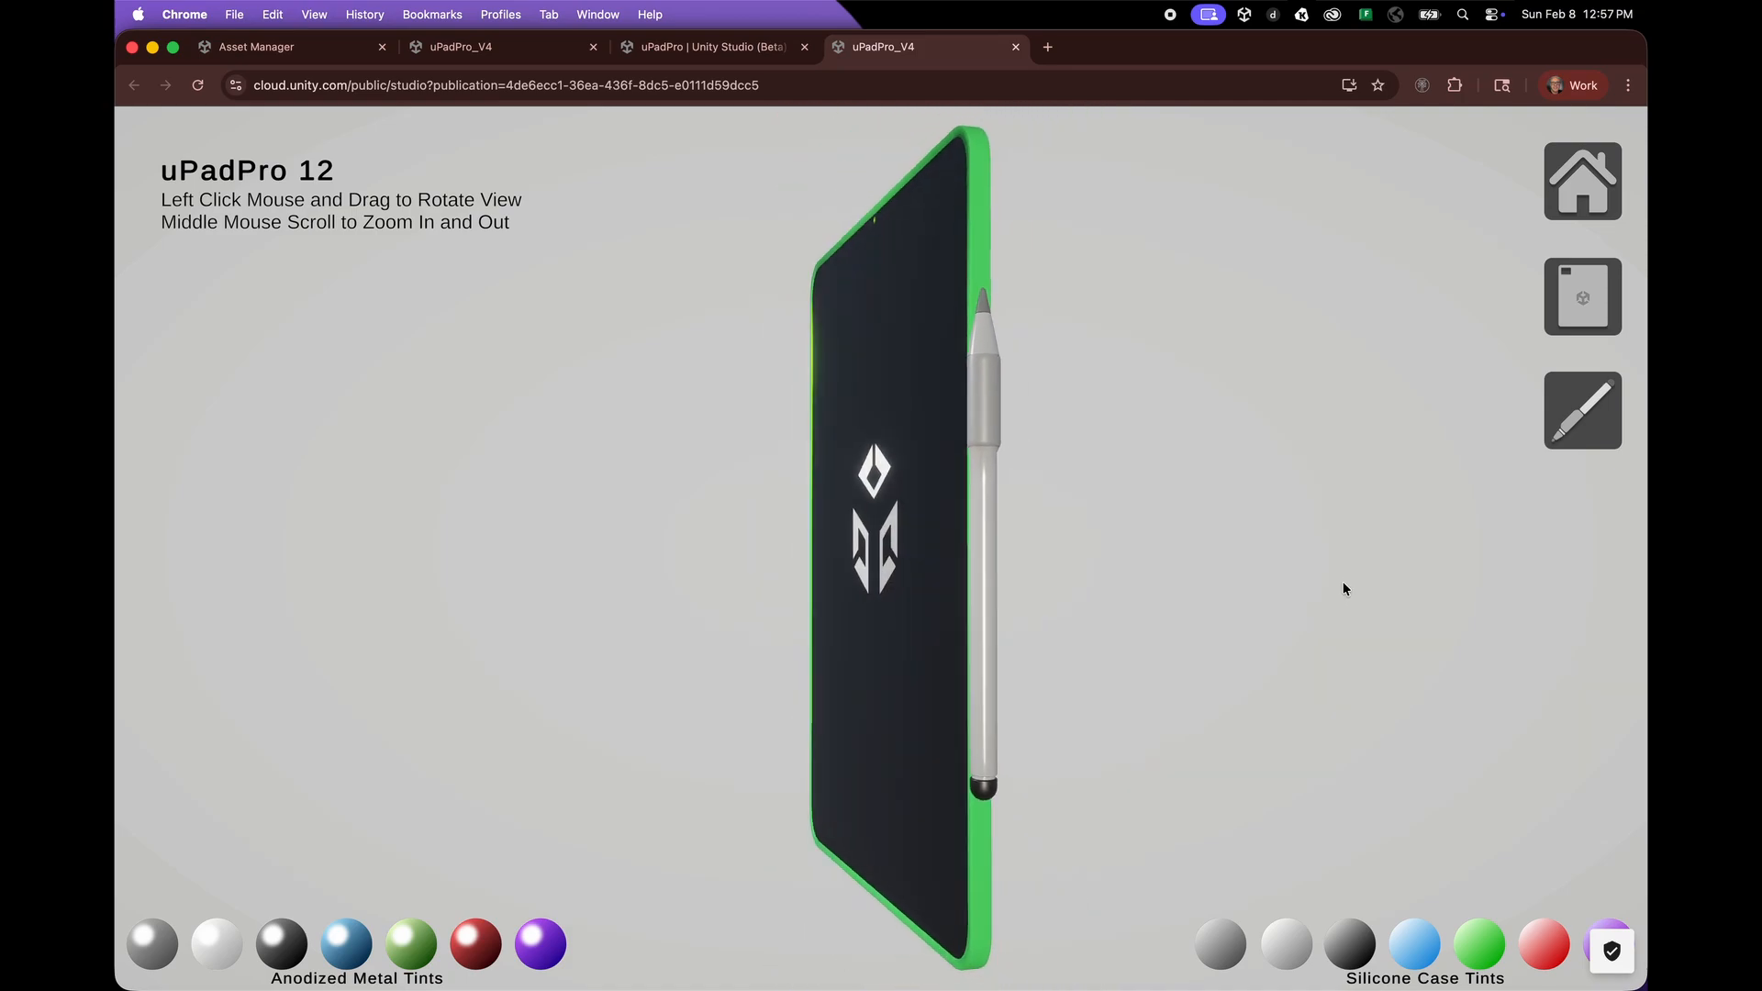
{"action": "scroll", "coordinate": [1070, 563], "scroll_direction": "up", "scroll_amount": 5}
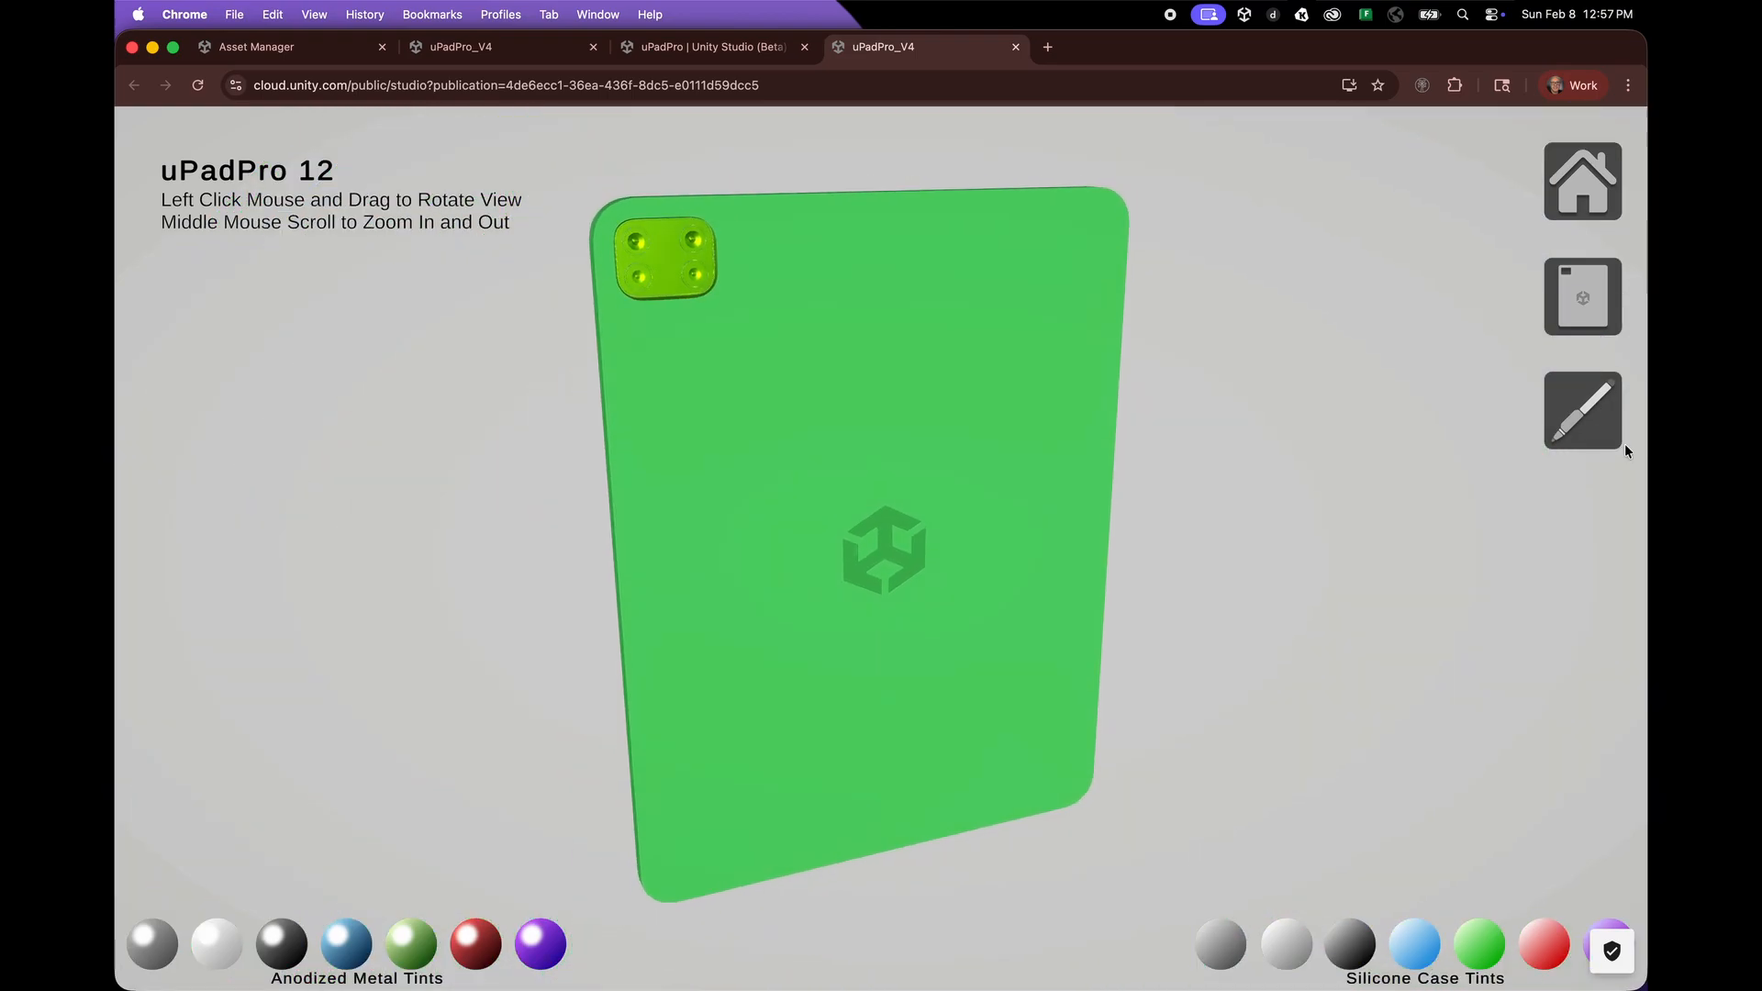
- Remove the silicone case from the uPadPro 12 and apply the black anodized metal tint
{"action": "left_click", "coordinate": [1582, 288]}
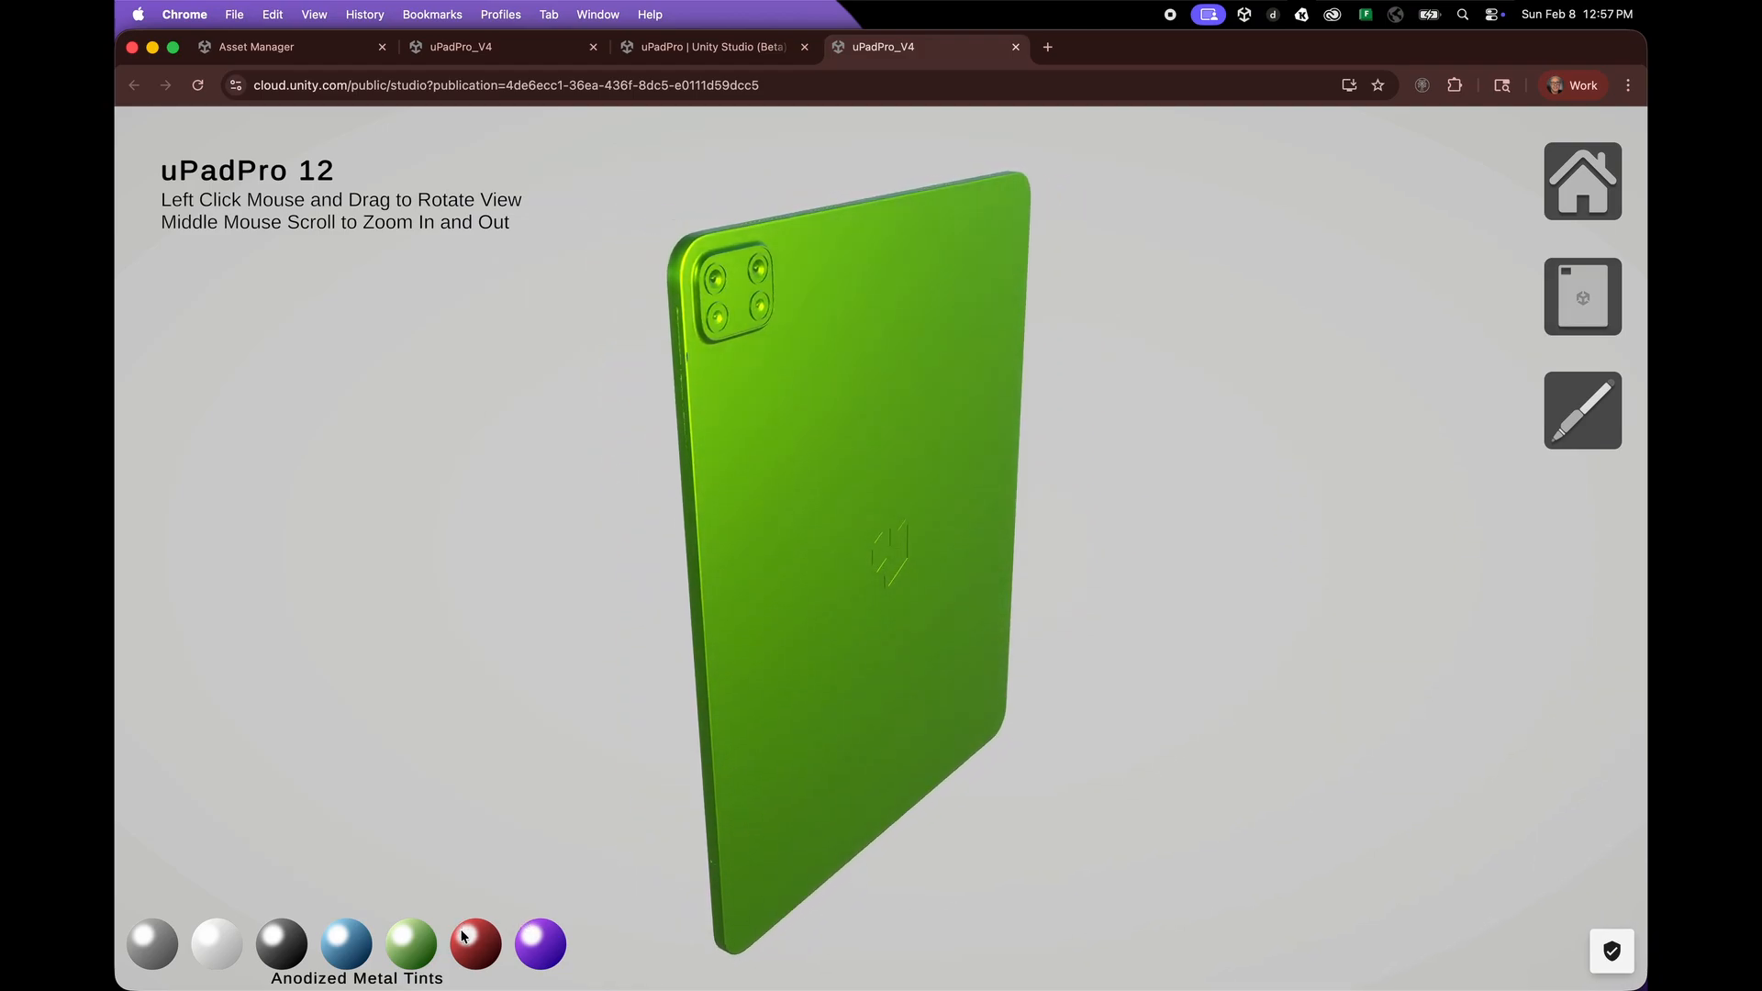
{"action": "left_click", "coordinate": [264, 935]}
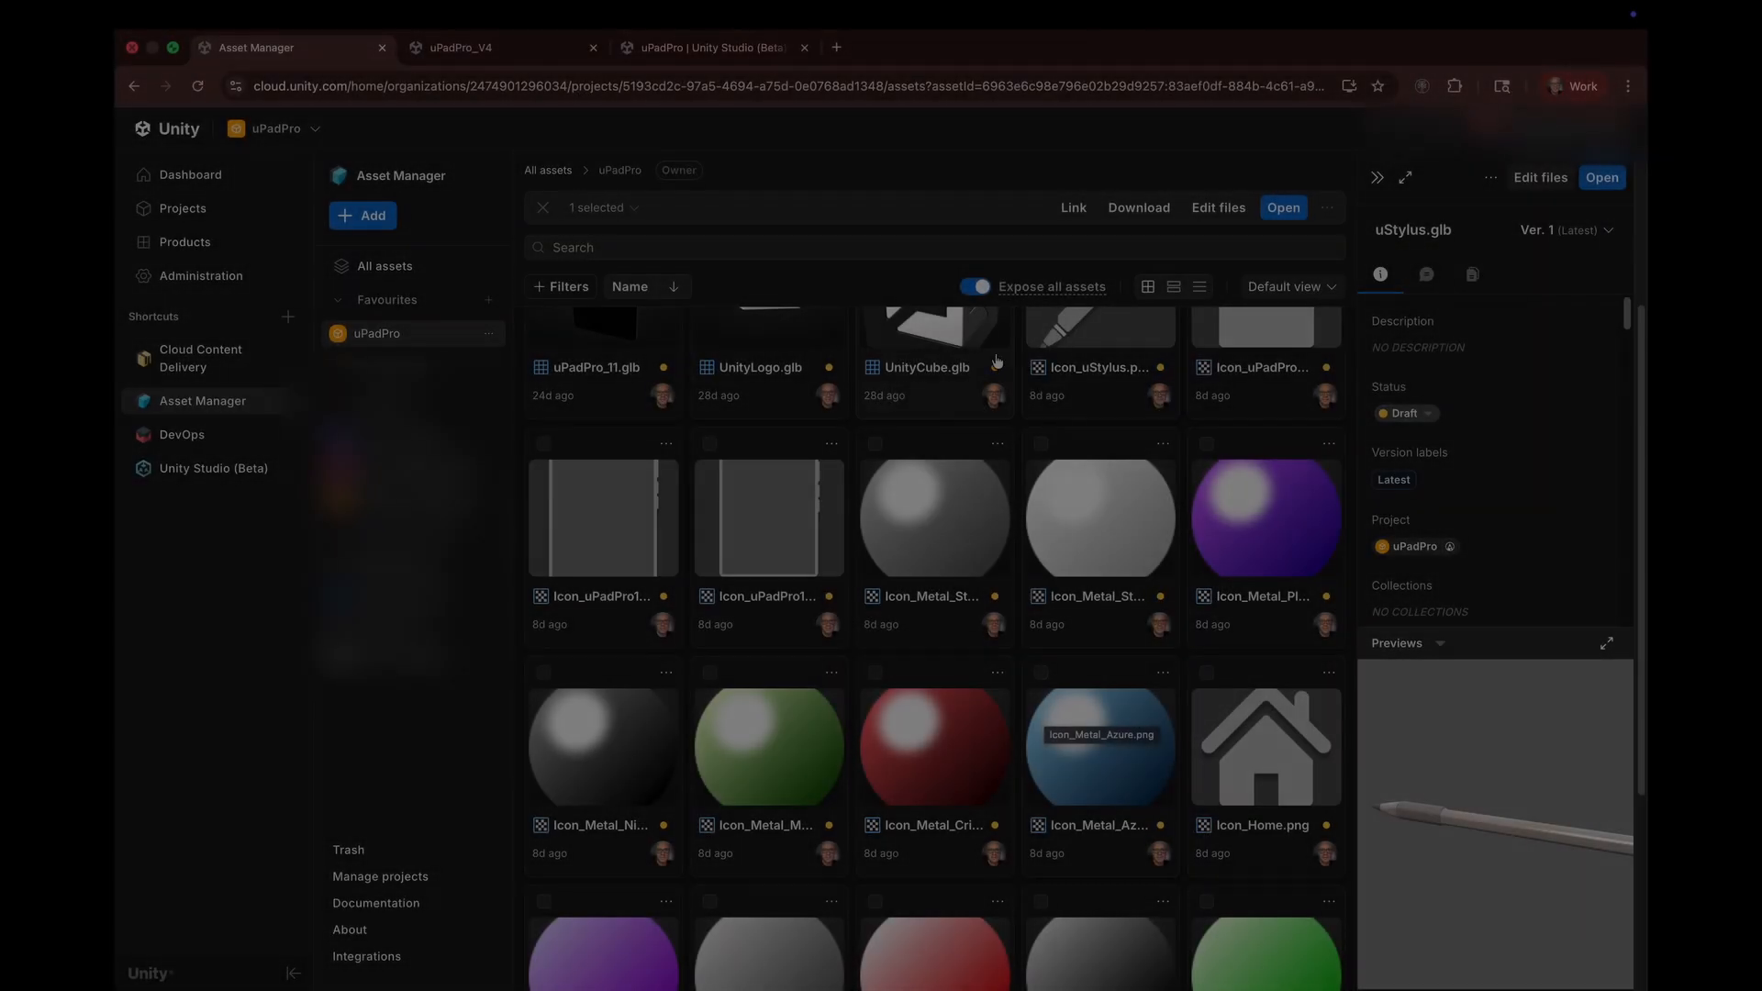
- Browse the uPadPro project's assets in Asset Manager and inspect the uStylus.glb model in the enlarged 3D preview
{"action": "scroll", "coordinate": [1044, 569], "scroll_direction": "up", "scroll_amount": 3}
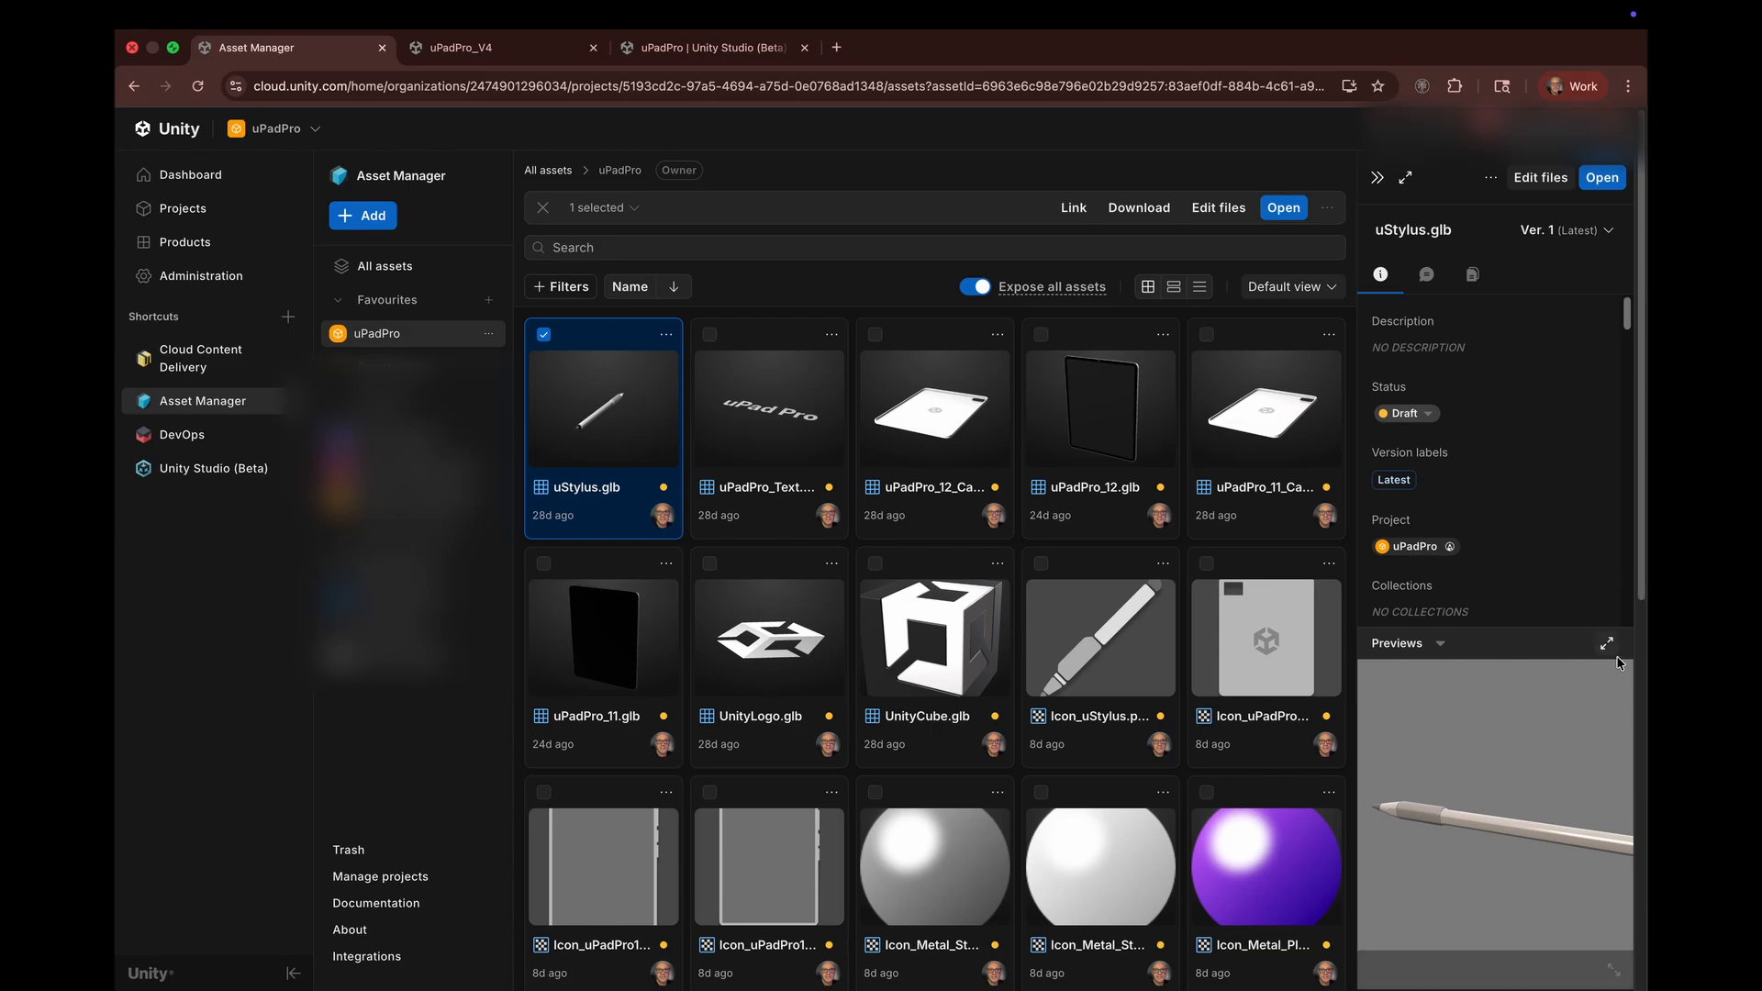
{"action": "scroll", "coordinate": [1157, 570], "scroll_direction": "down", "scroll_amount": 6}
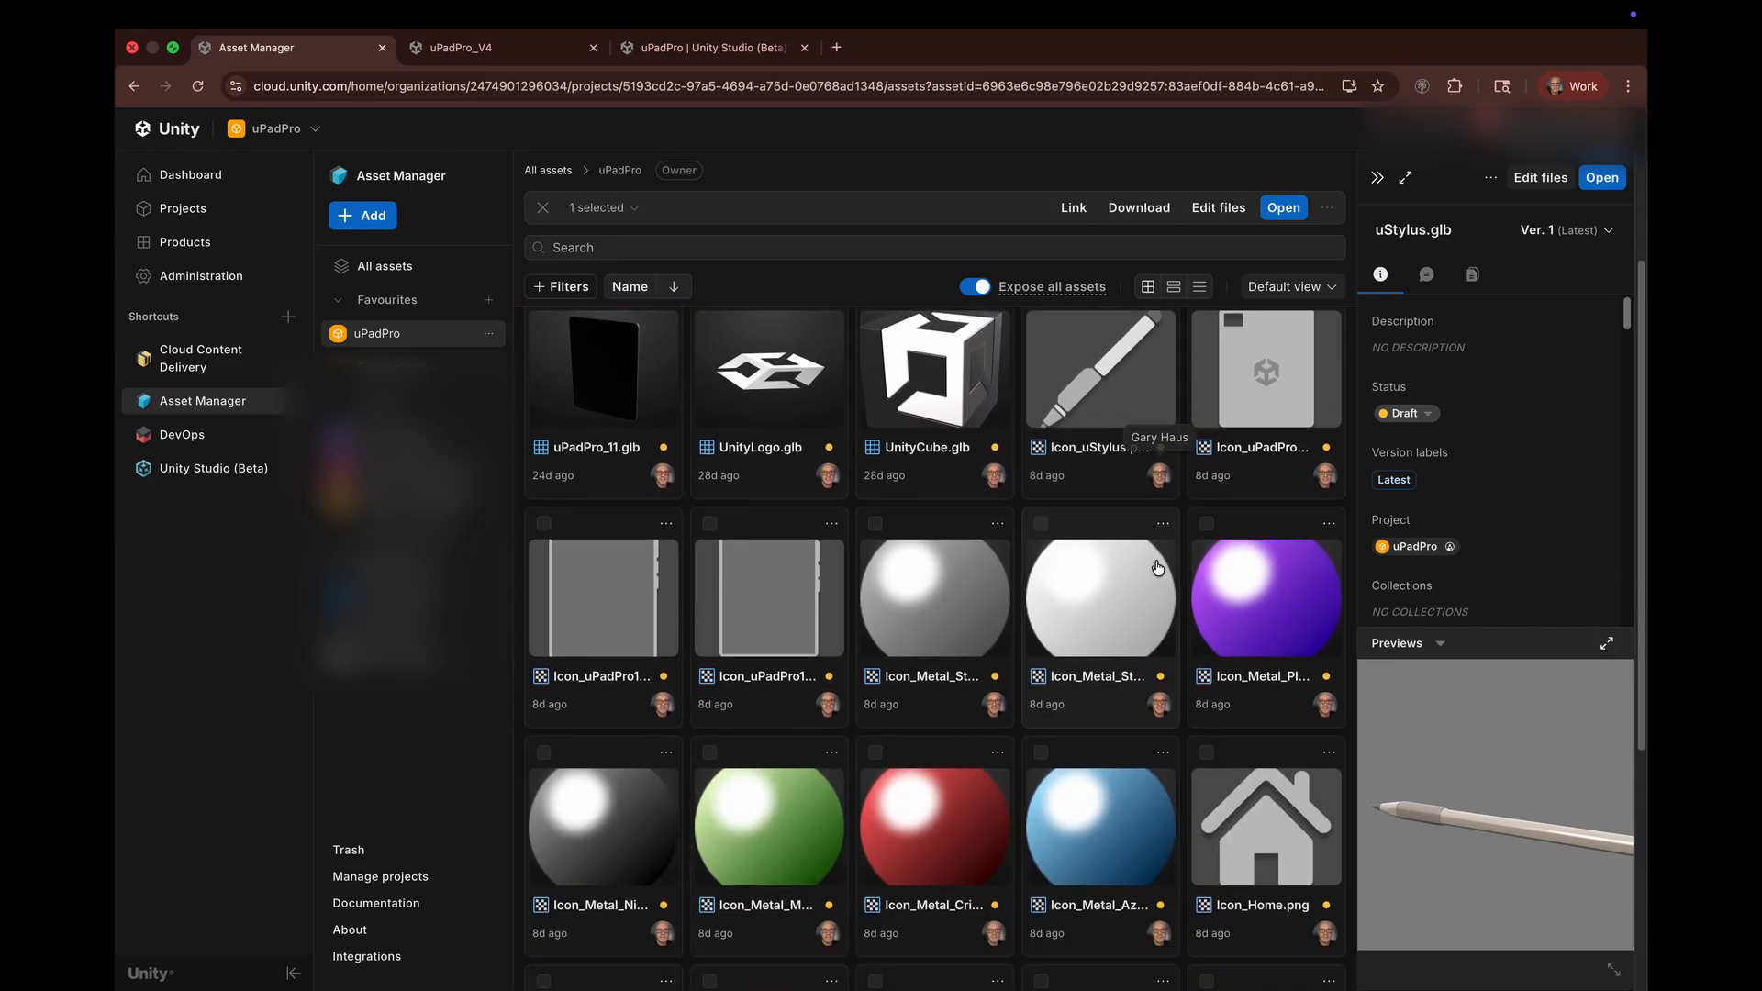
{"action": "scroll", "coordinate": [1158, 569], "scroll_direction": "down", "scroll_amount": 2}
{"action": "scroll", "coordinate": [1159, 569], "scroll_direction": "up", "scroll_amount": 6}
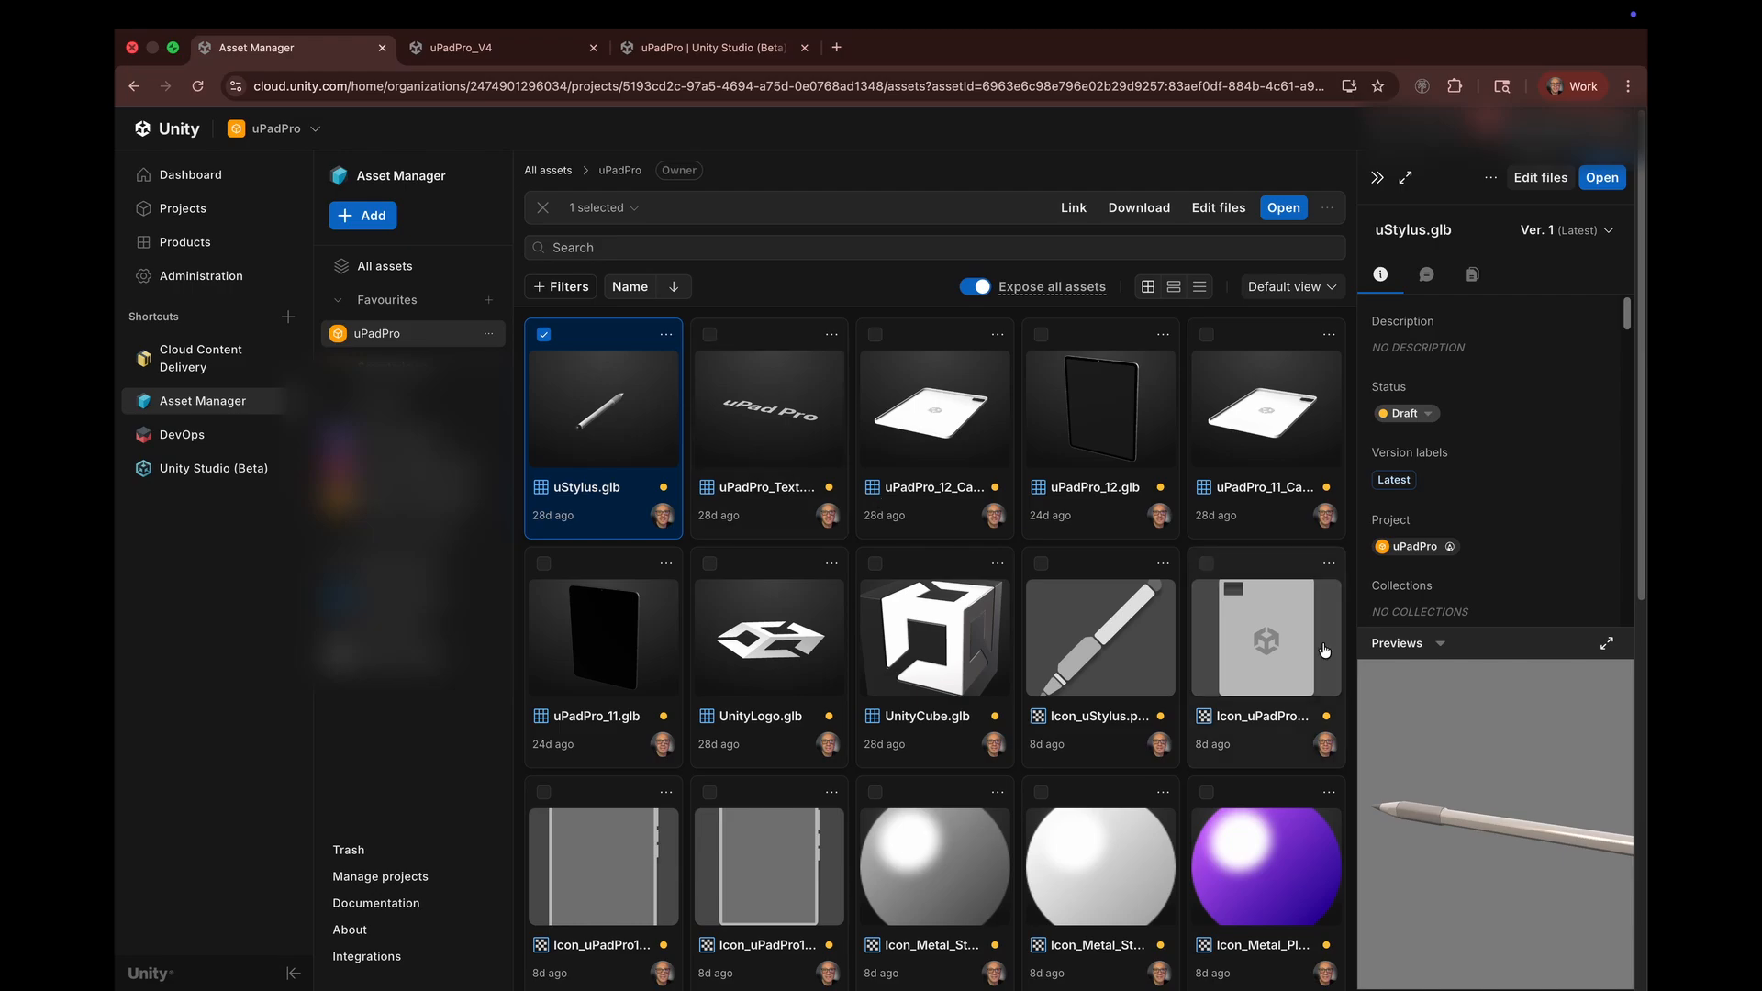
{"action": "left_click", "coordinate": [1607, 646]}
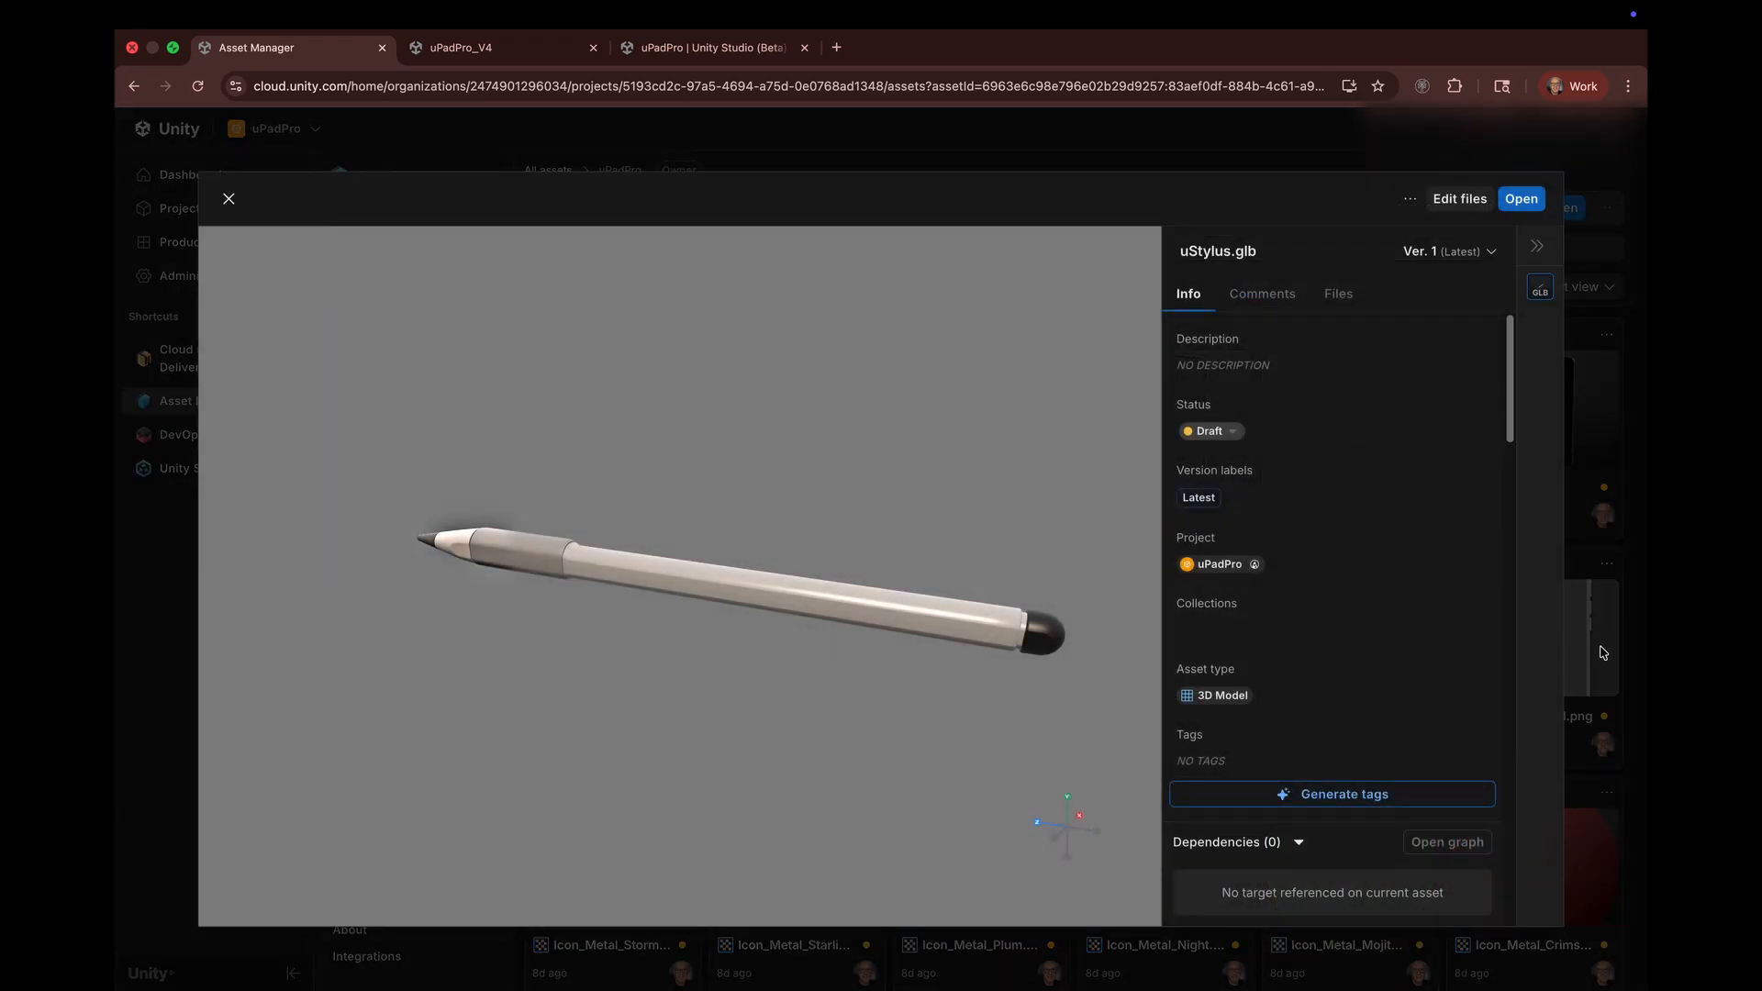
{"action": "mouse_move", "coordinate": [779, 485]}
{"action": "left_mouse_down"}
{"action": "mouse_move", "coordinate": [1094, 454]}
{"action": "mouse_move", "coordinate": [1065, 482]}
{"action": "mouse_move", "coordinate": [489, 703]}
{"action": "left_mouse_up"}
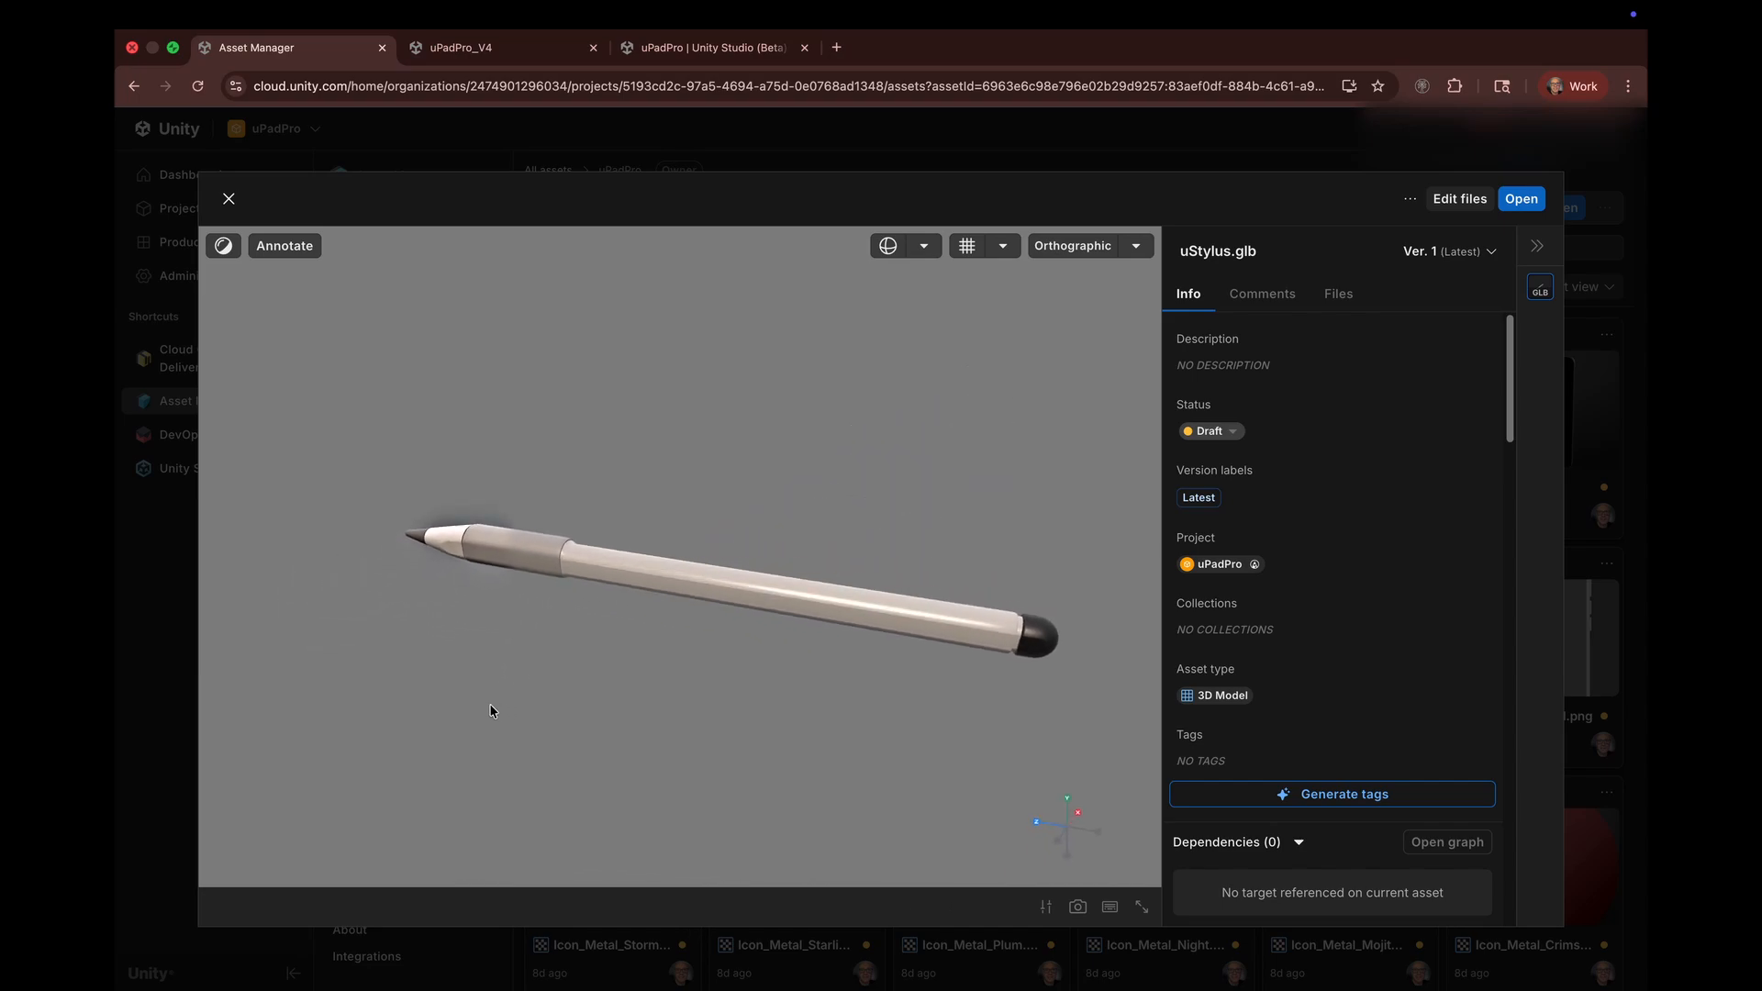
{"action": "left_click", "coordinate": [230, 199]}
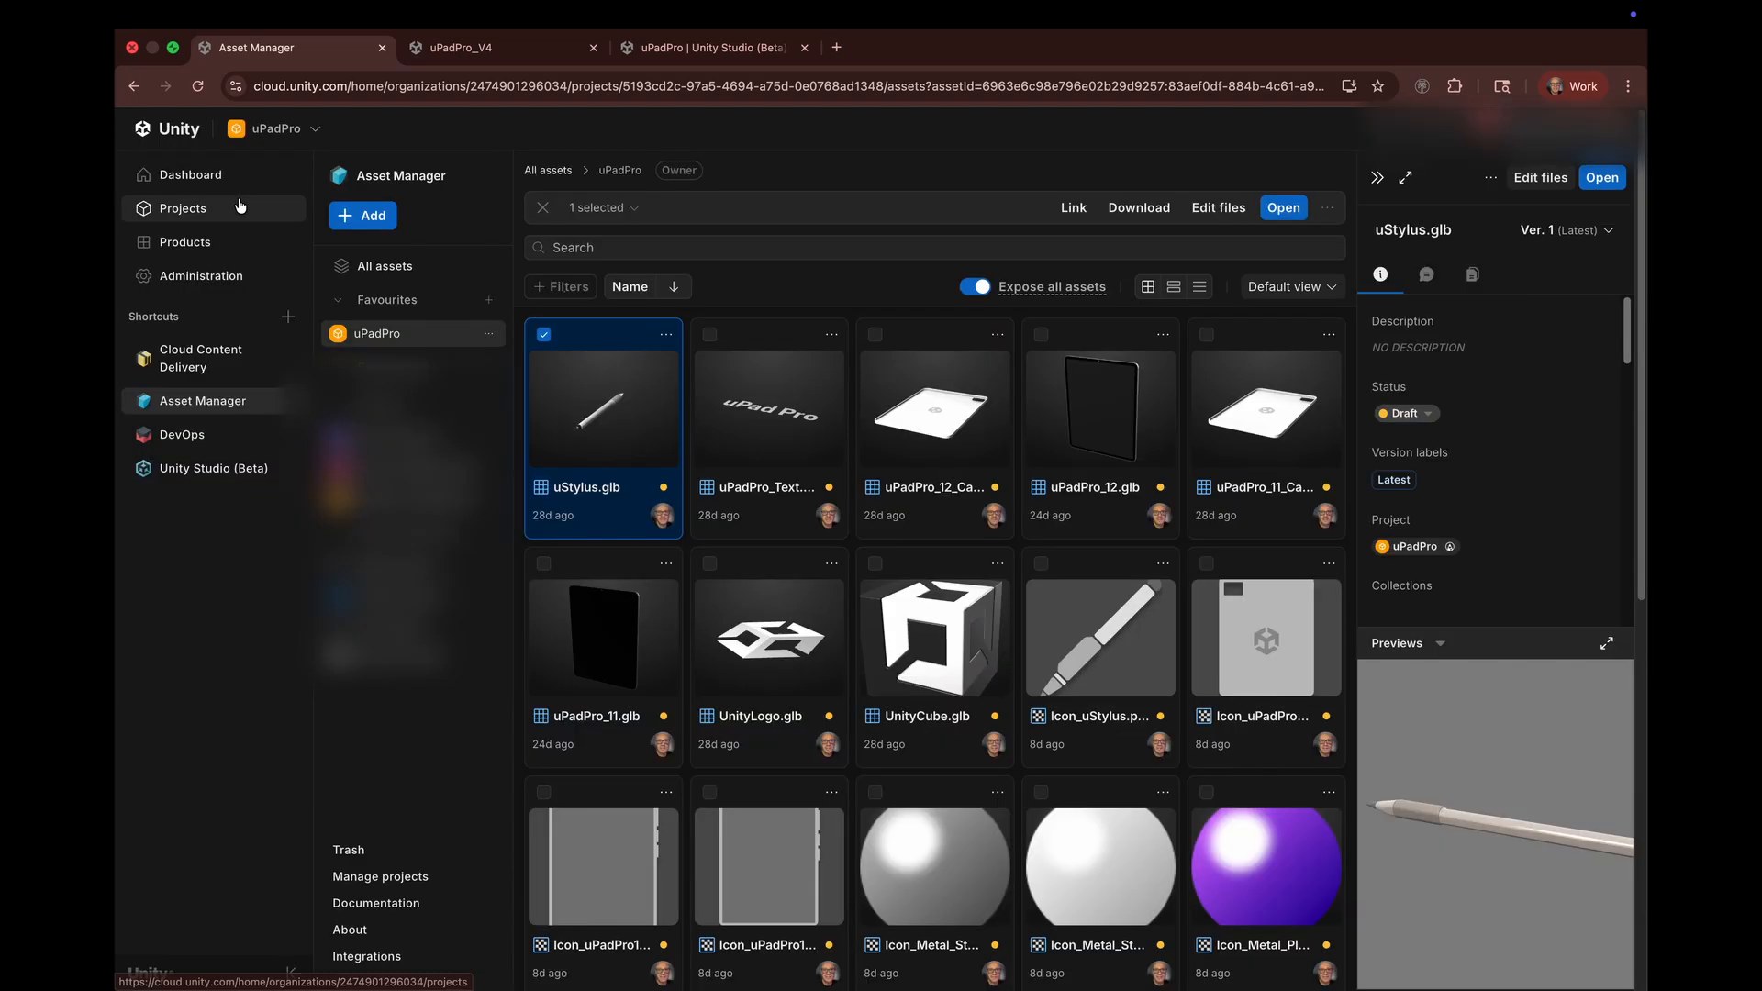
- Inspect the uPadPro_Text.glb model from another angle in the enlarged 3D preview
{"action": "left_click", "coordinate": [787, 430]}
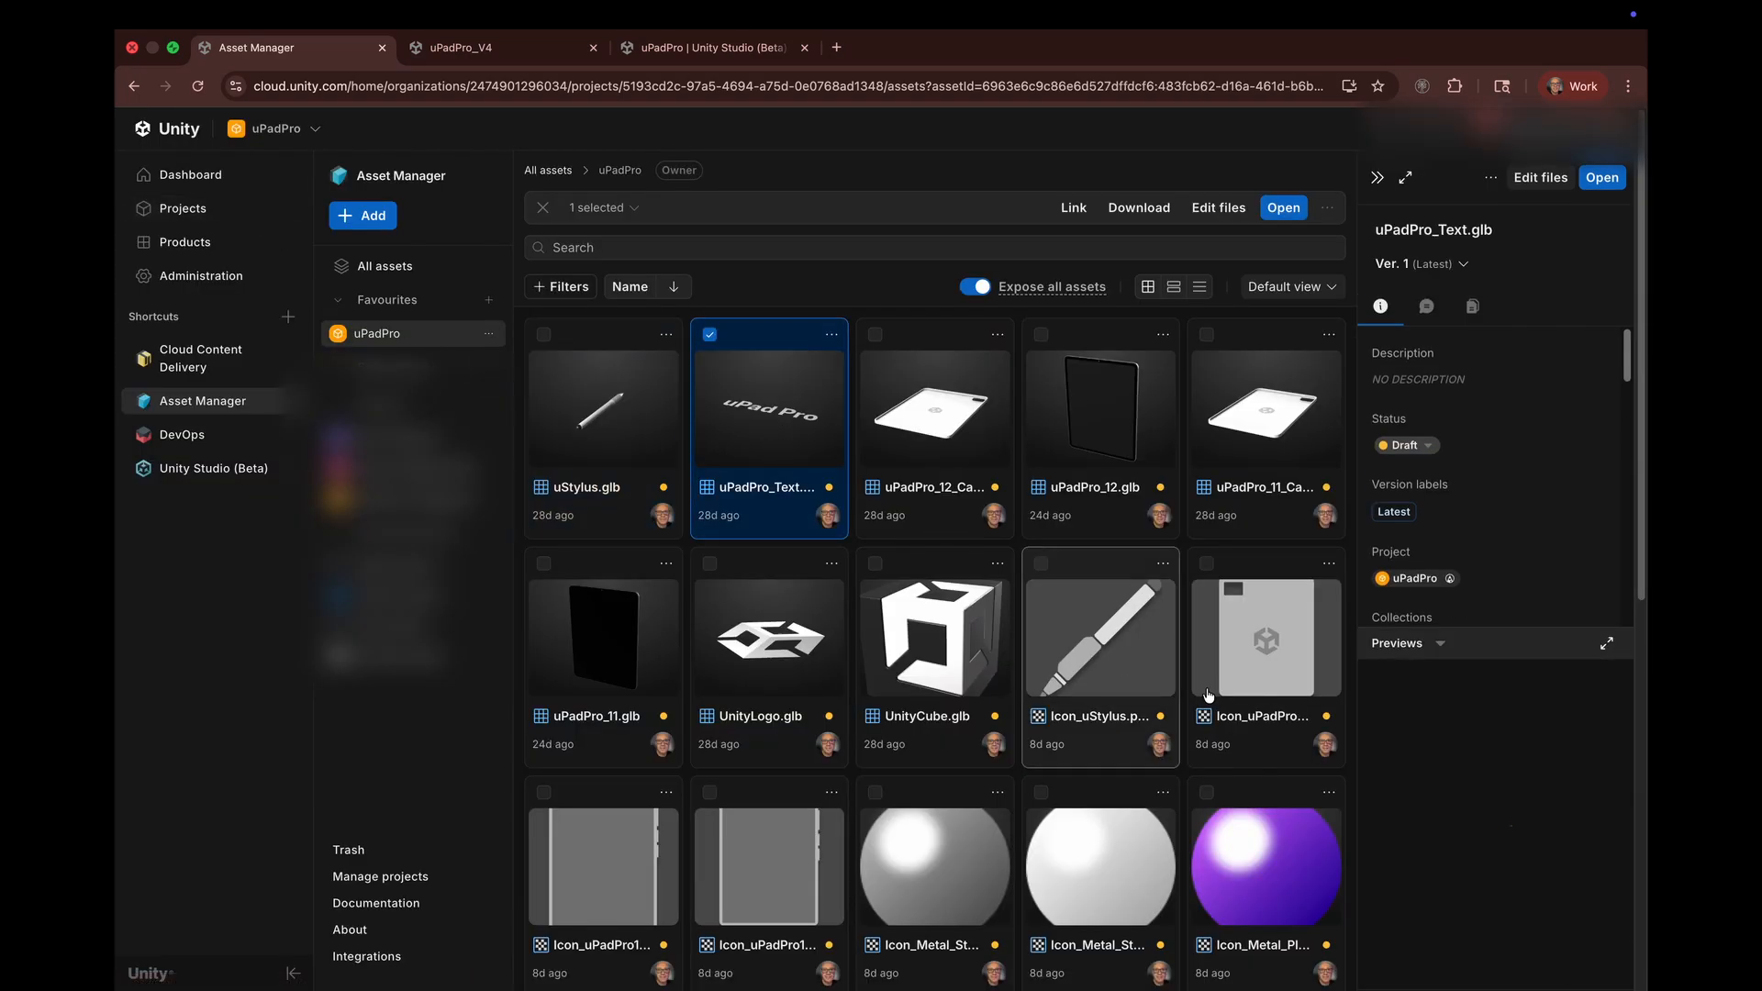
{"action": "left_click", "coordinate": [1612, 642]}
{"action": "left_click_drag", "start_coordinate": [936, 574], "coordinate": [777, 601]}
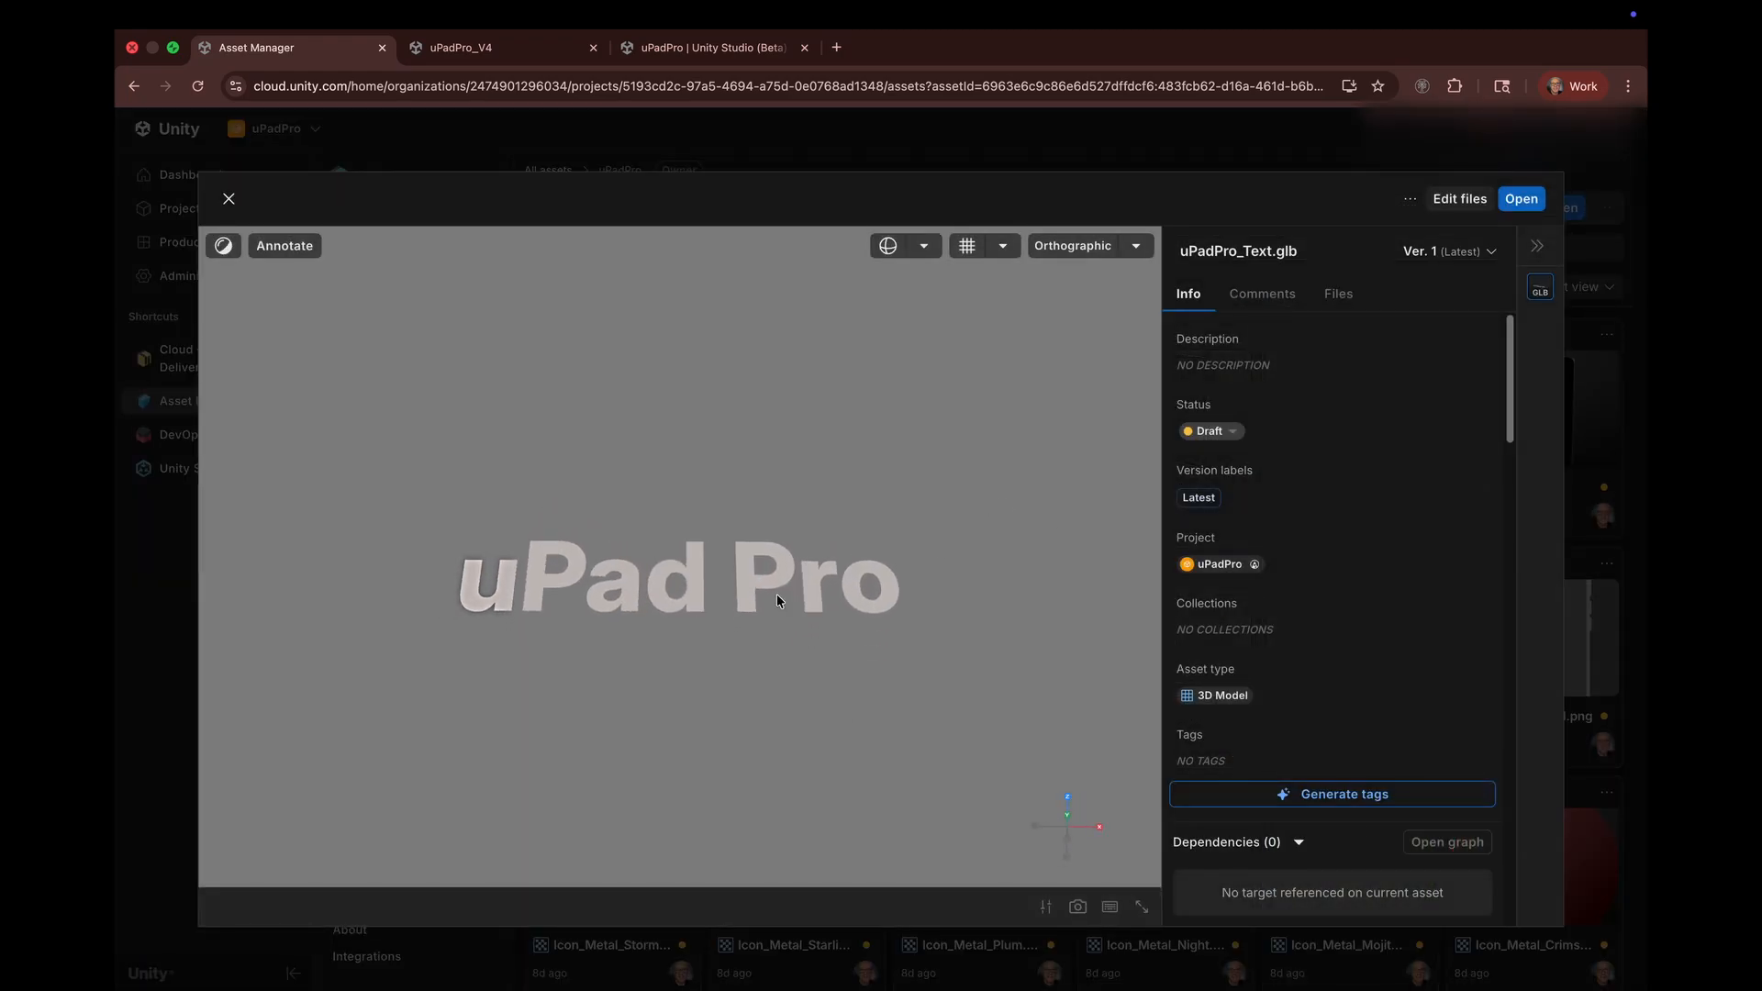
{"action": "left_click", "coordinate": [229, 200]}
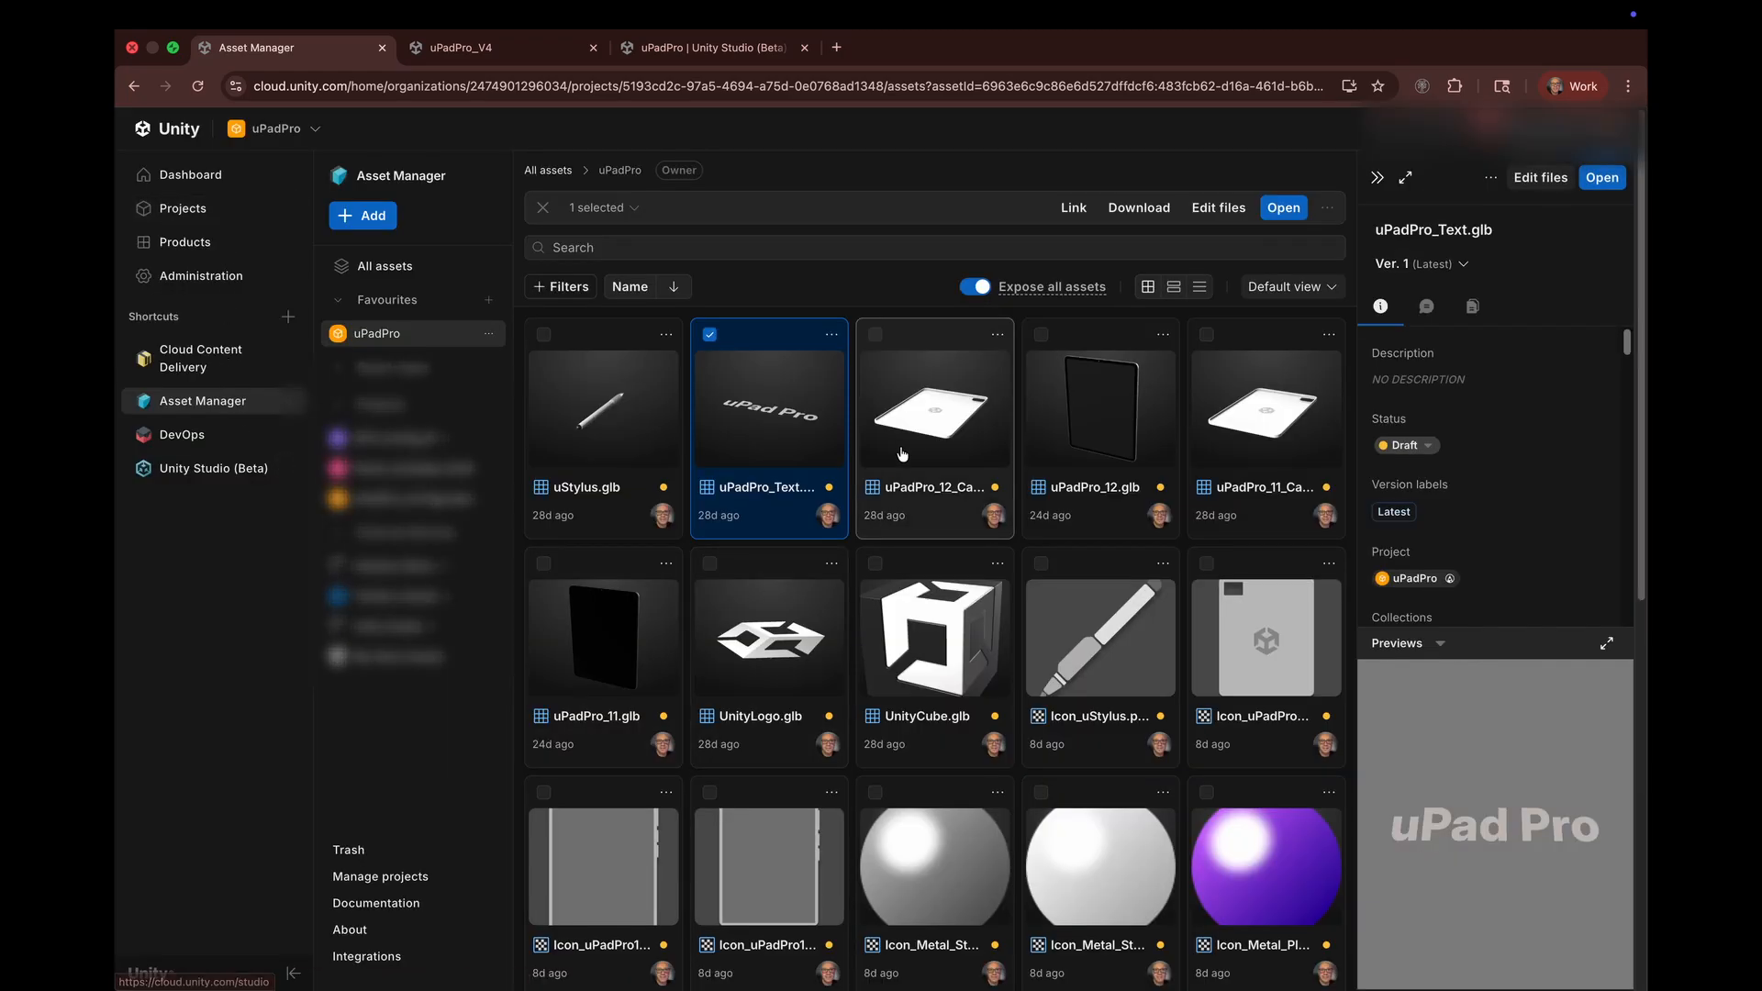
- Examine the uPadPro_12_Case.glb model in the enlarged 3D preview, including its extracted metadata and system details
{"action": "left_click", "coordinate": [992, 414]}
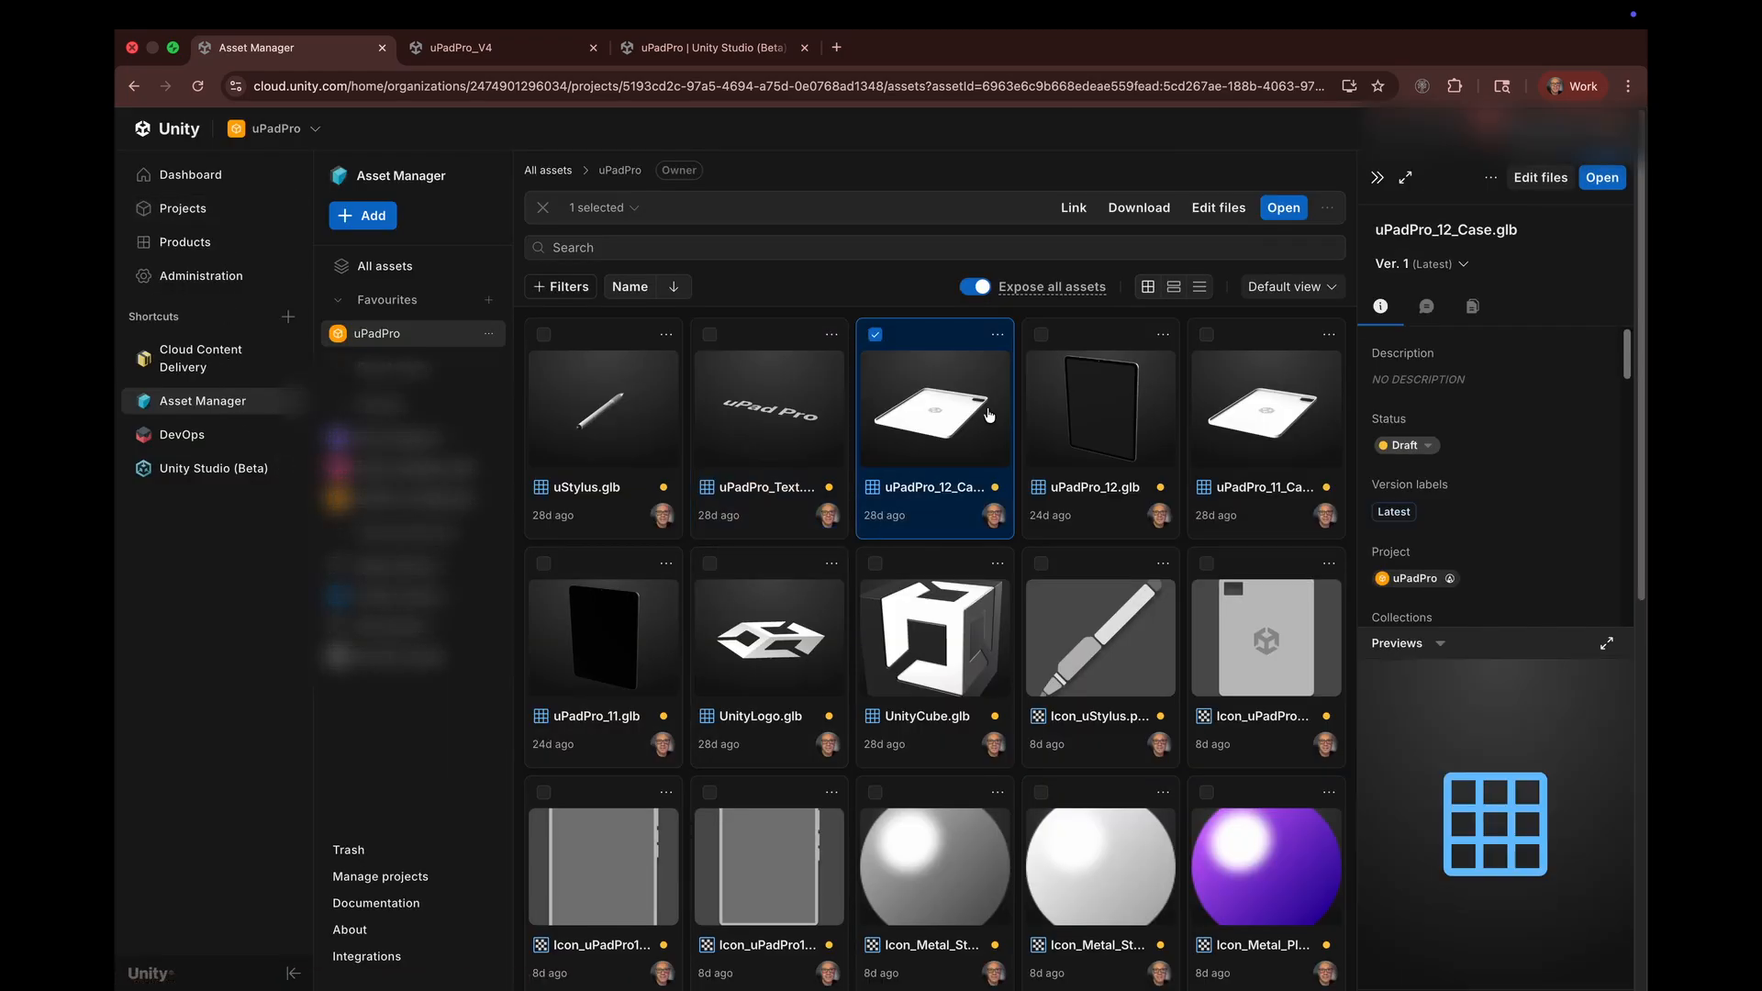
{"action": "left_click", "coordinate": [1605, 643]}
{"action": "left_click_drag", "start_coordinate": [326, 366], "coordinate": [1127, 587]}
{"action": "scroll", "coordinate": [1441, 590], "scroll_direction": "down", "scroll_amount": 10}
{"action": "scroll", "coordinate": [1438, 590], "scroll_direction": "down", "scroll_amount": 2}
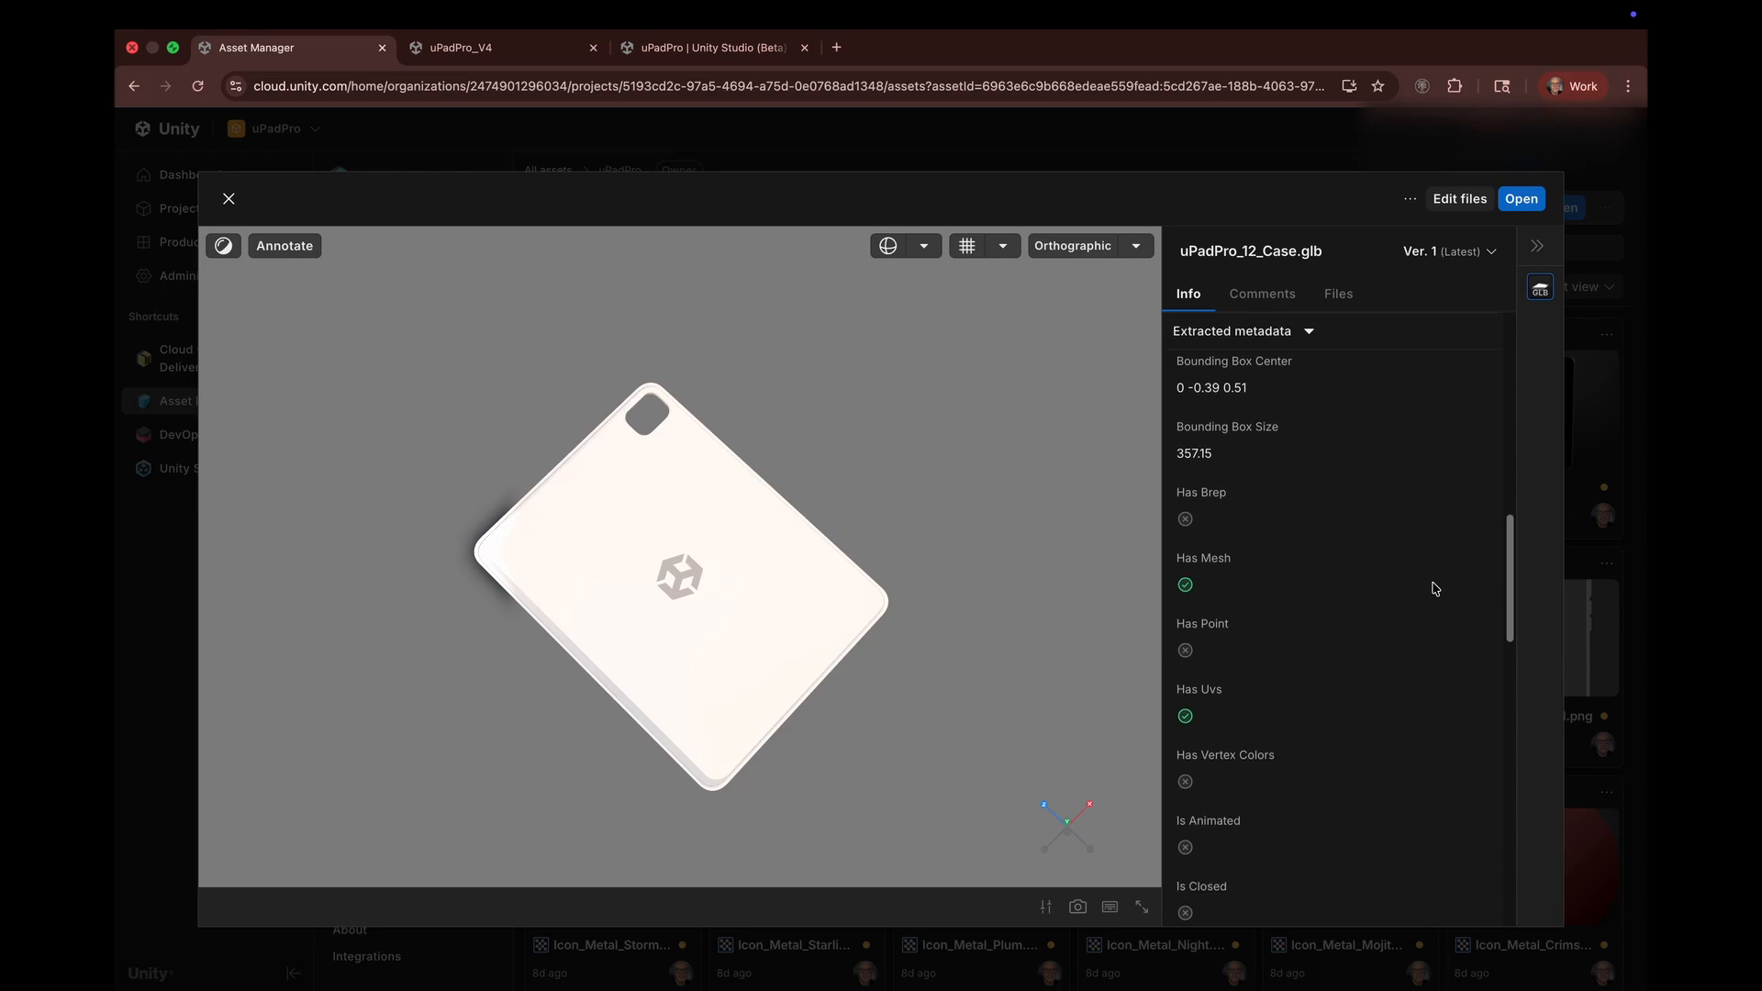
{"action": "scroll", "coordinate": [1434, 586], "scroll_direction": "down", "scroll_amount": 12}
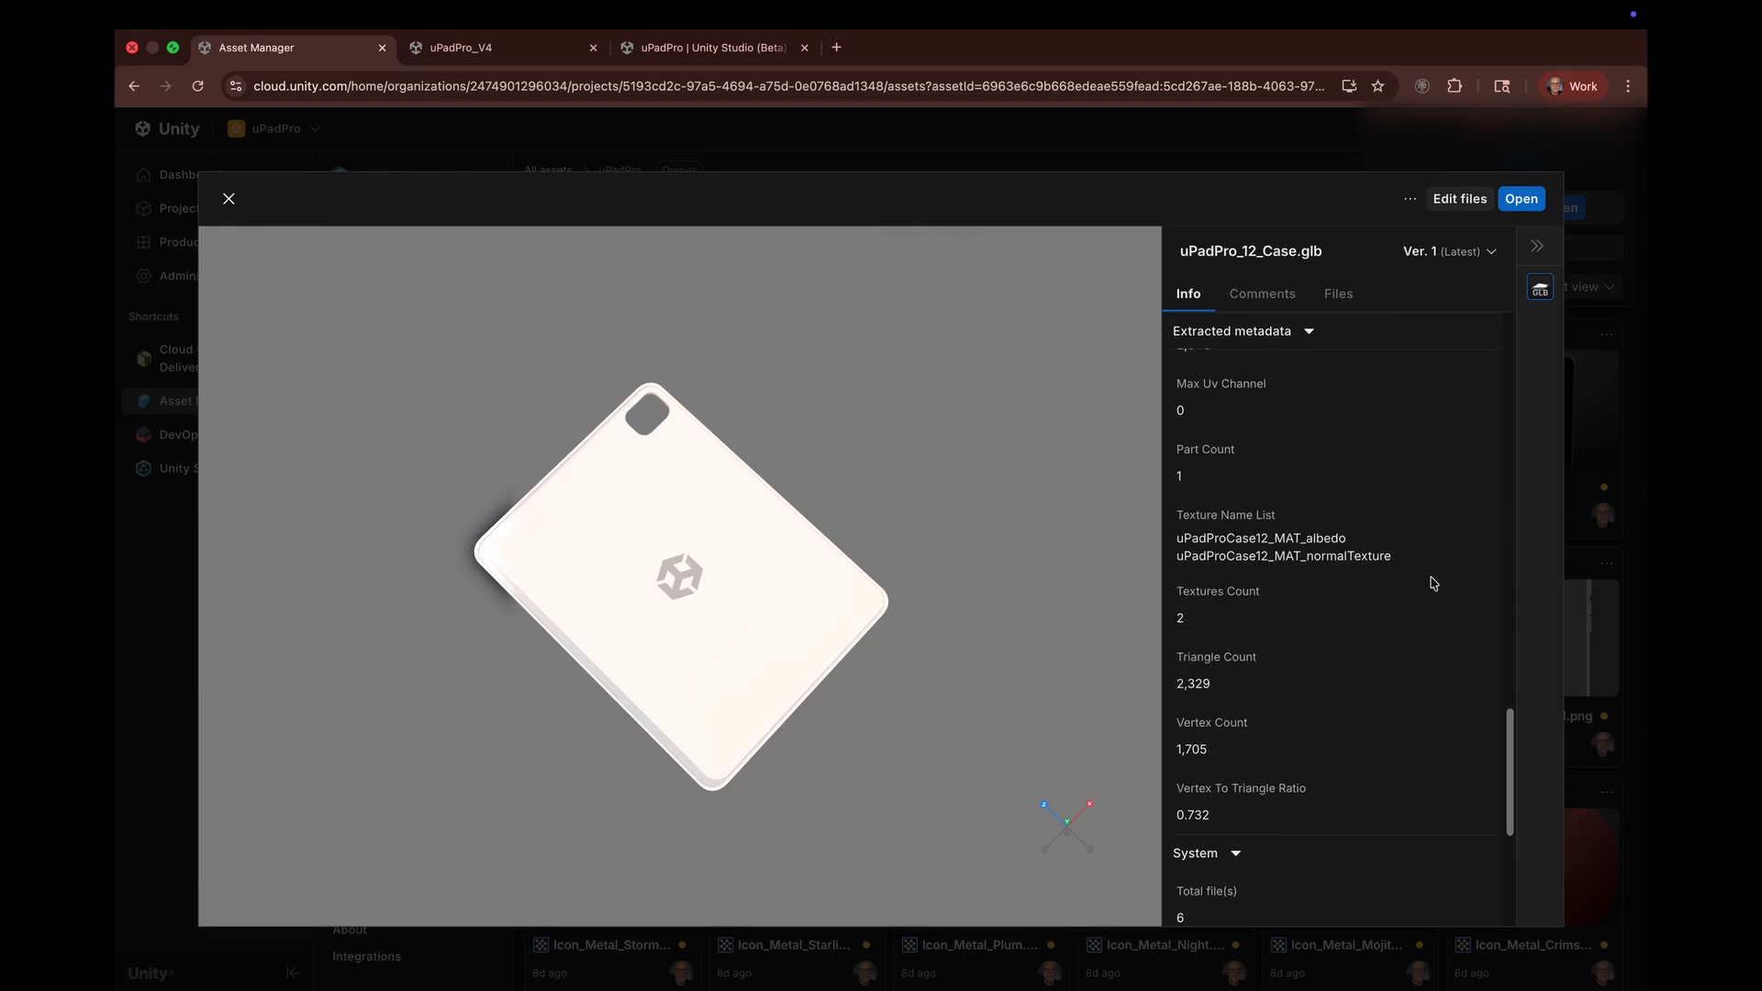
{"action": "scroll", "coordinate": [1434, 584], "scroll_direction": "down", "scroll_amount": 3}
{"action": "left_click_drag", "start_coordinate": [811, 563], "coordinate": [499, 336]}
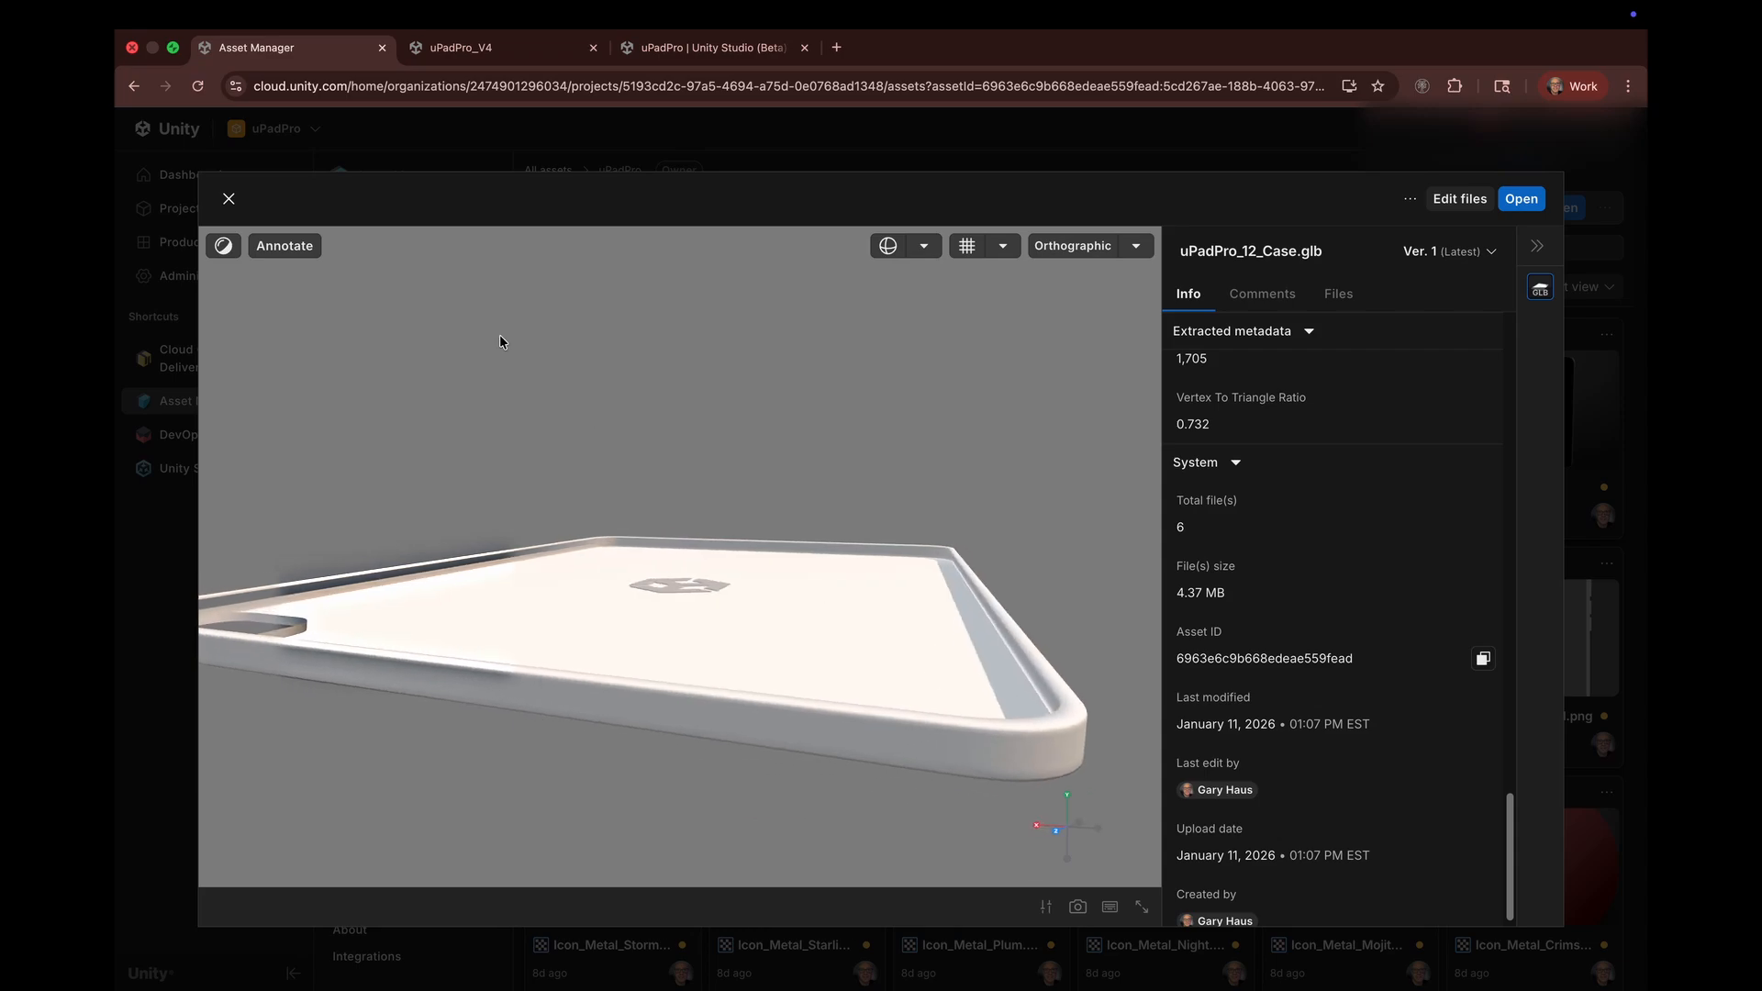
{"action": "left_click", "coordinate": [230, 199]}
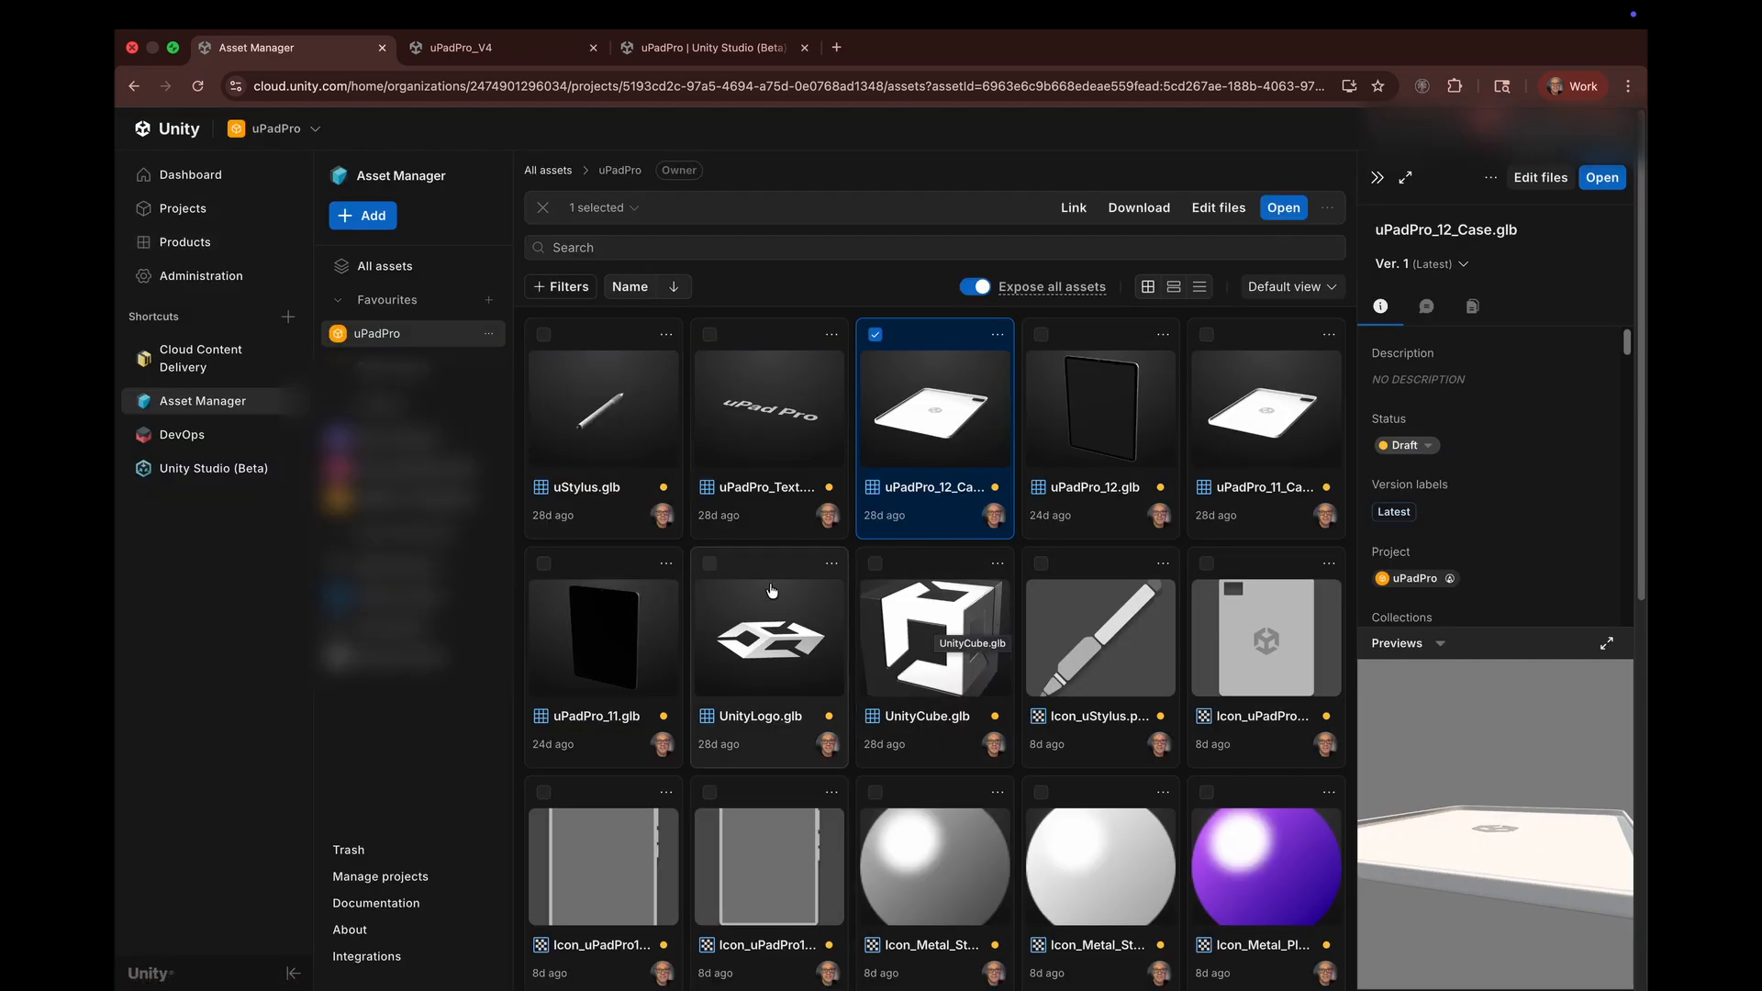
- Inspect the back of the uPadPro_12.glb model in its preview and review its extracted metadata
{"action": "left_click", "coordinate": [1119, 434]}
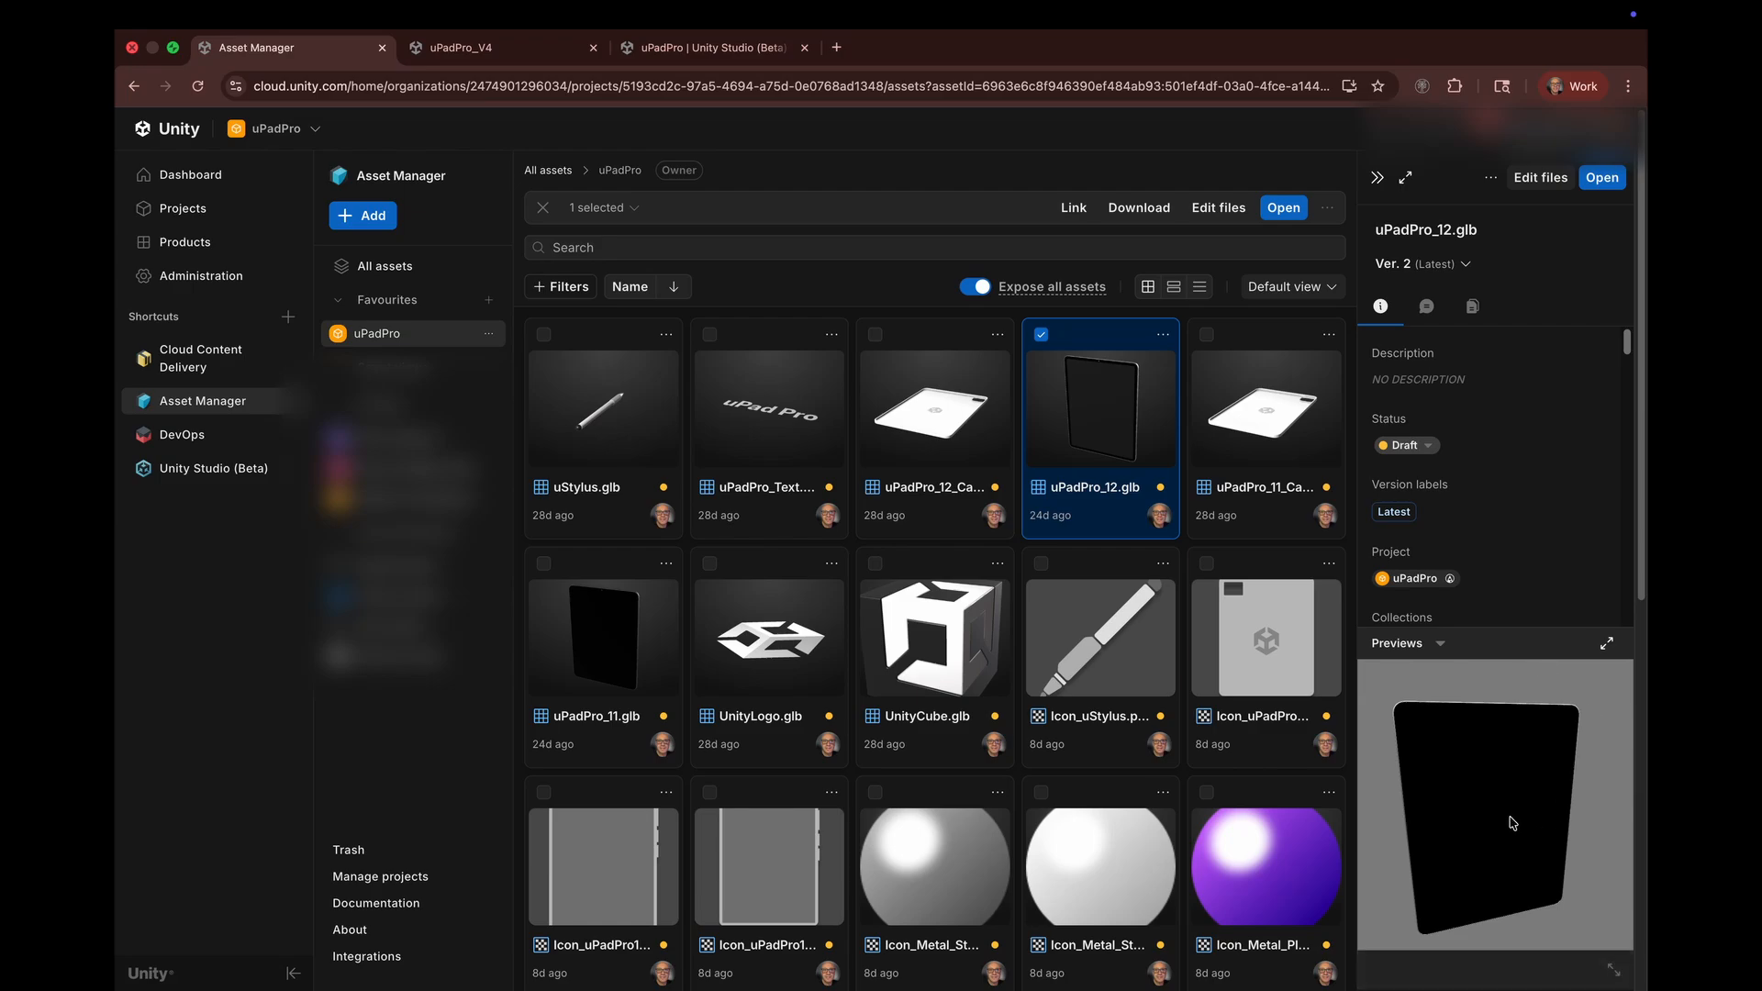
{"action": "left_click_drag", "start_coordinate": [1512, 823], "coordinate": [1424, 808]}
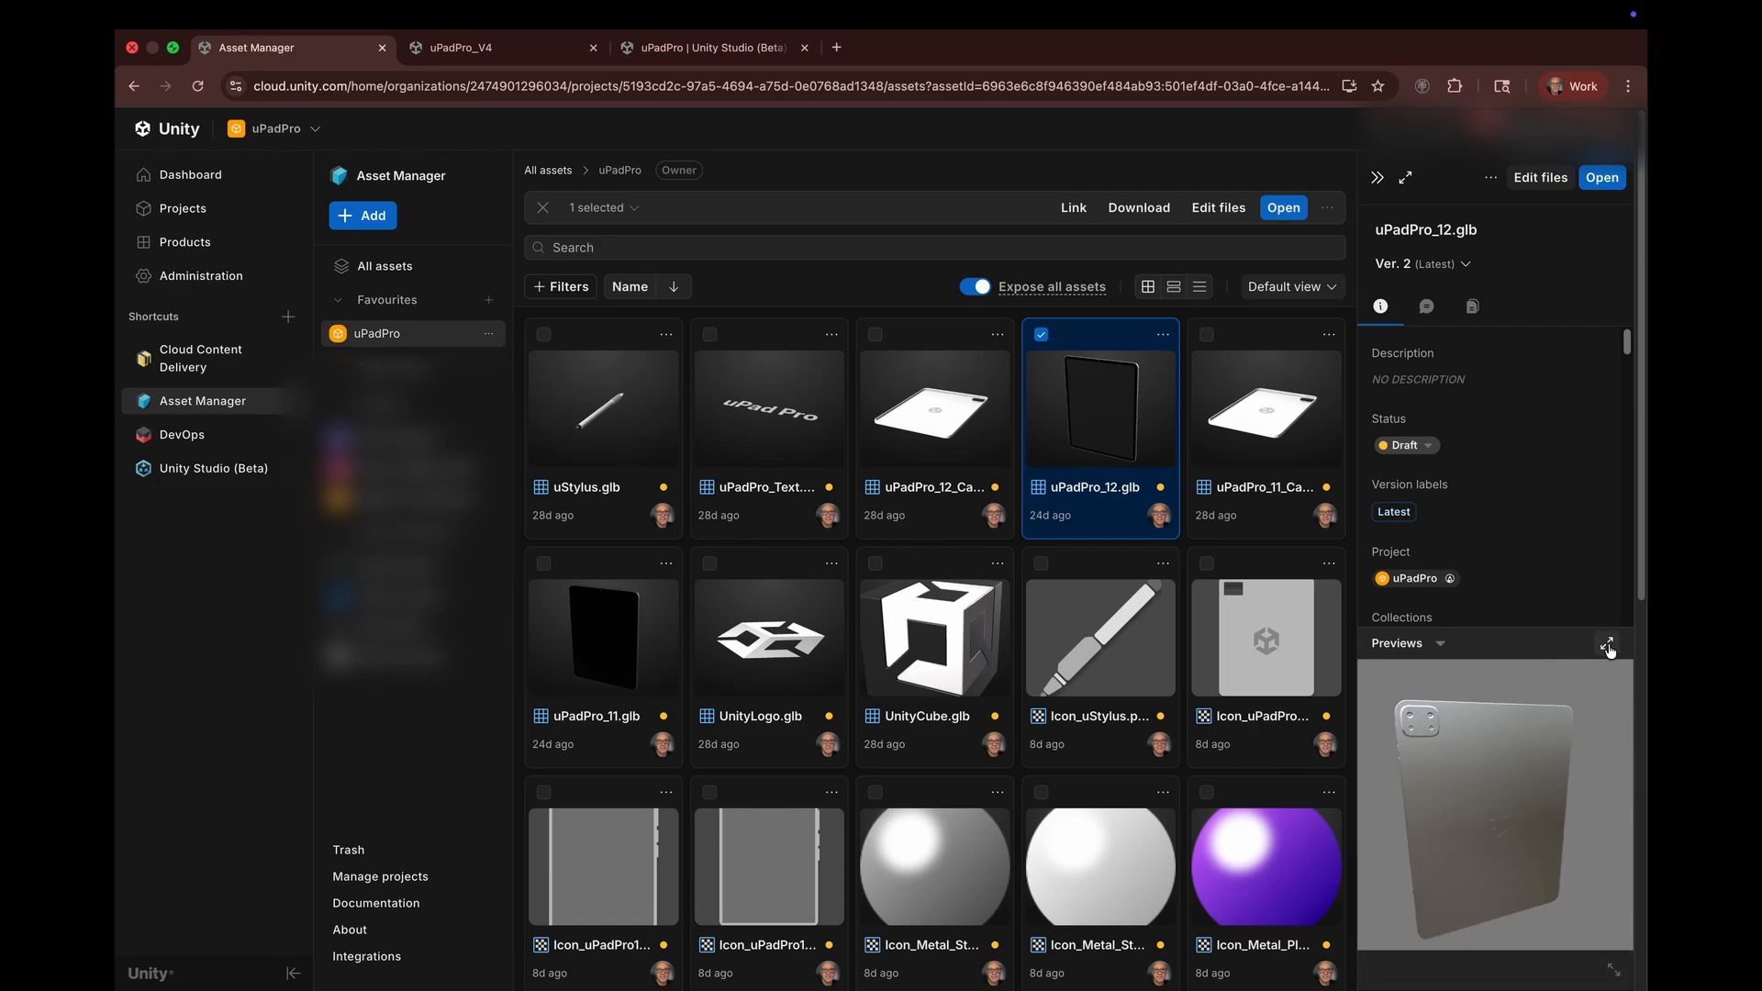
{"action": "scroll", "coordinate": [1622, 501], "scroll_direction": "down", "scroll_amount": 5}
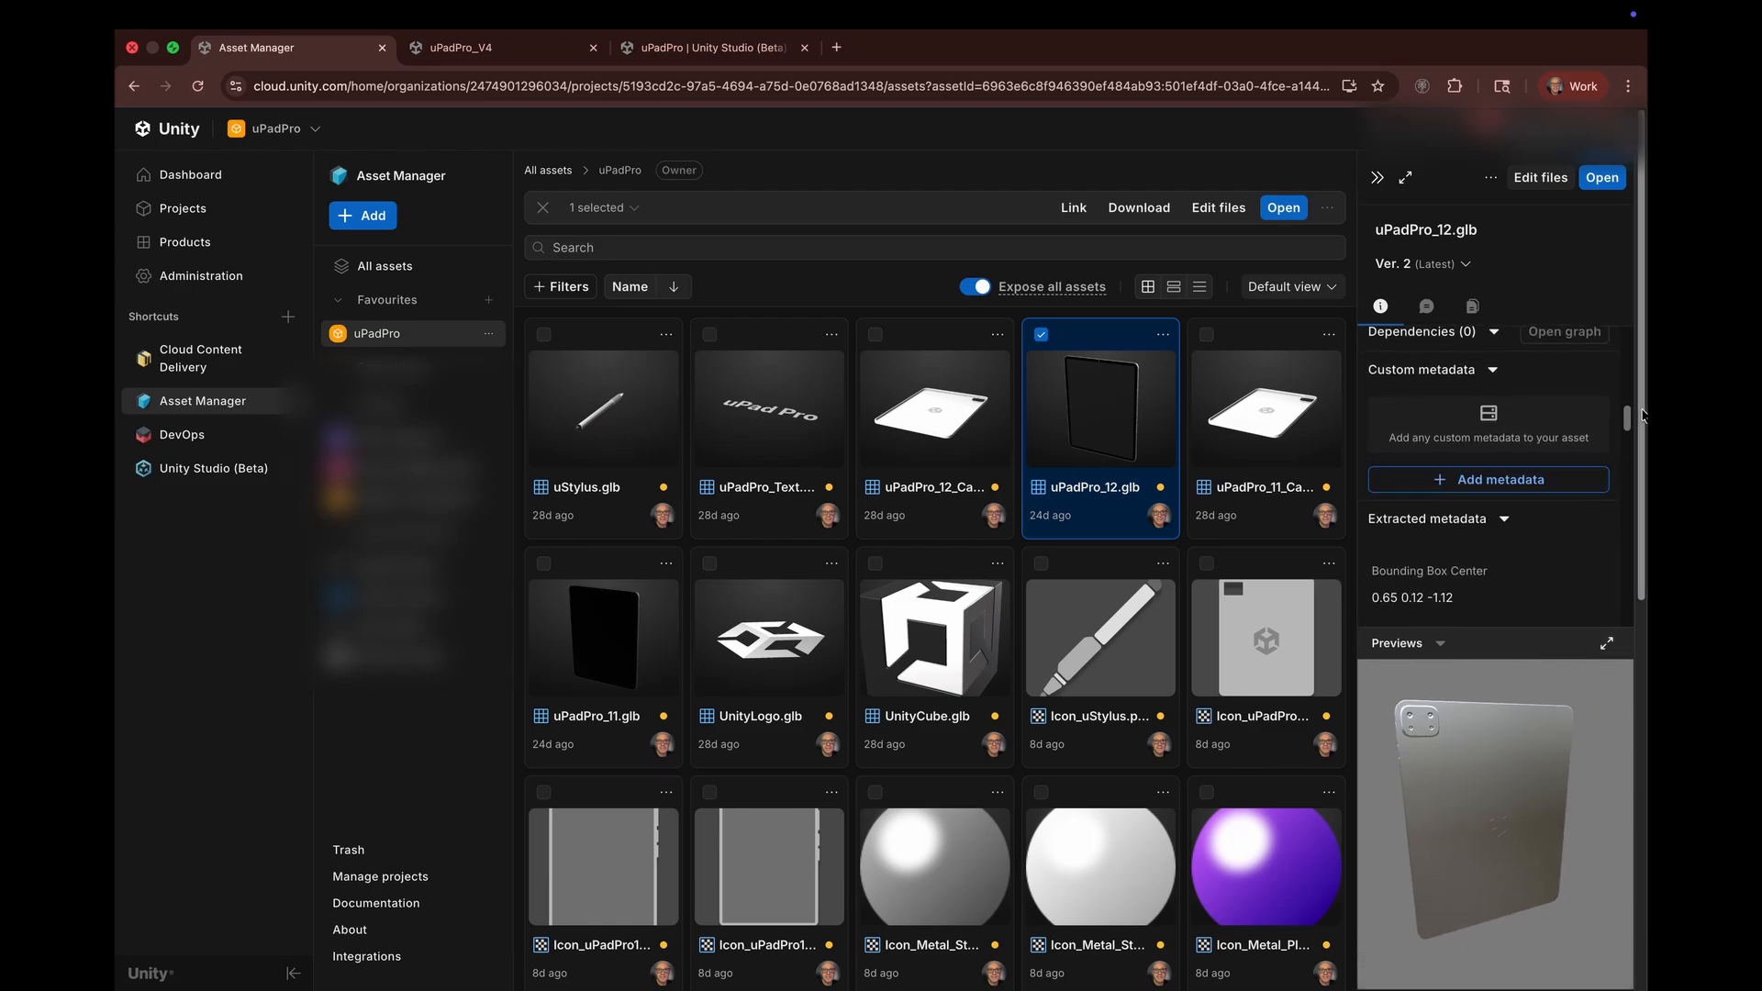
{"action": "scroll", "coordinate": [1630, 454], "scroll_direction": "down", "scroll_amount": 3}
{"action": "left_click_drag", "start_coordinate": [1631, 454], "coordinate": [1630, 514]}
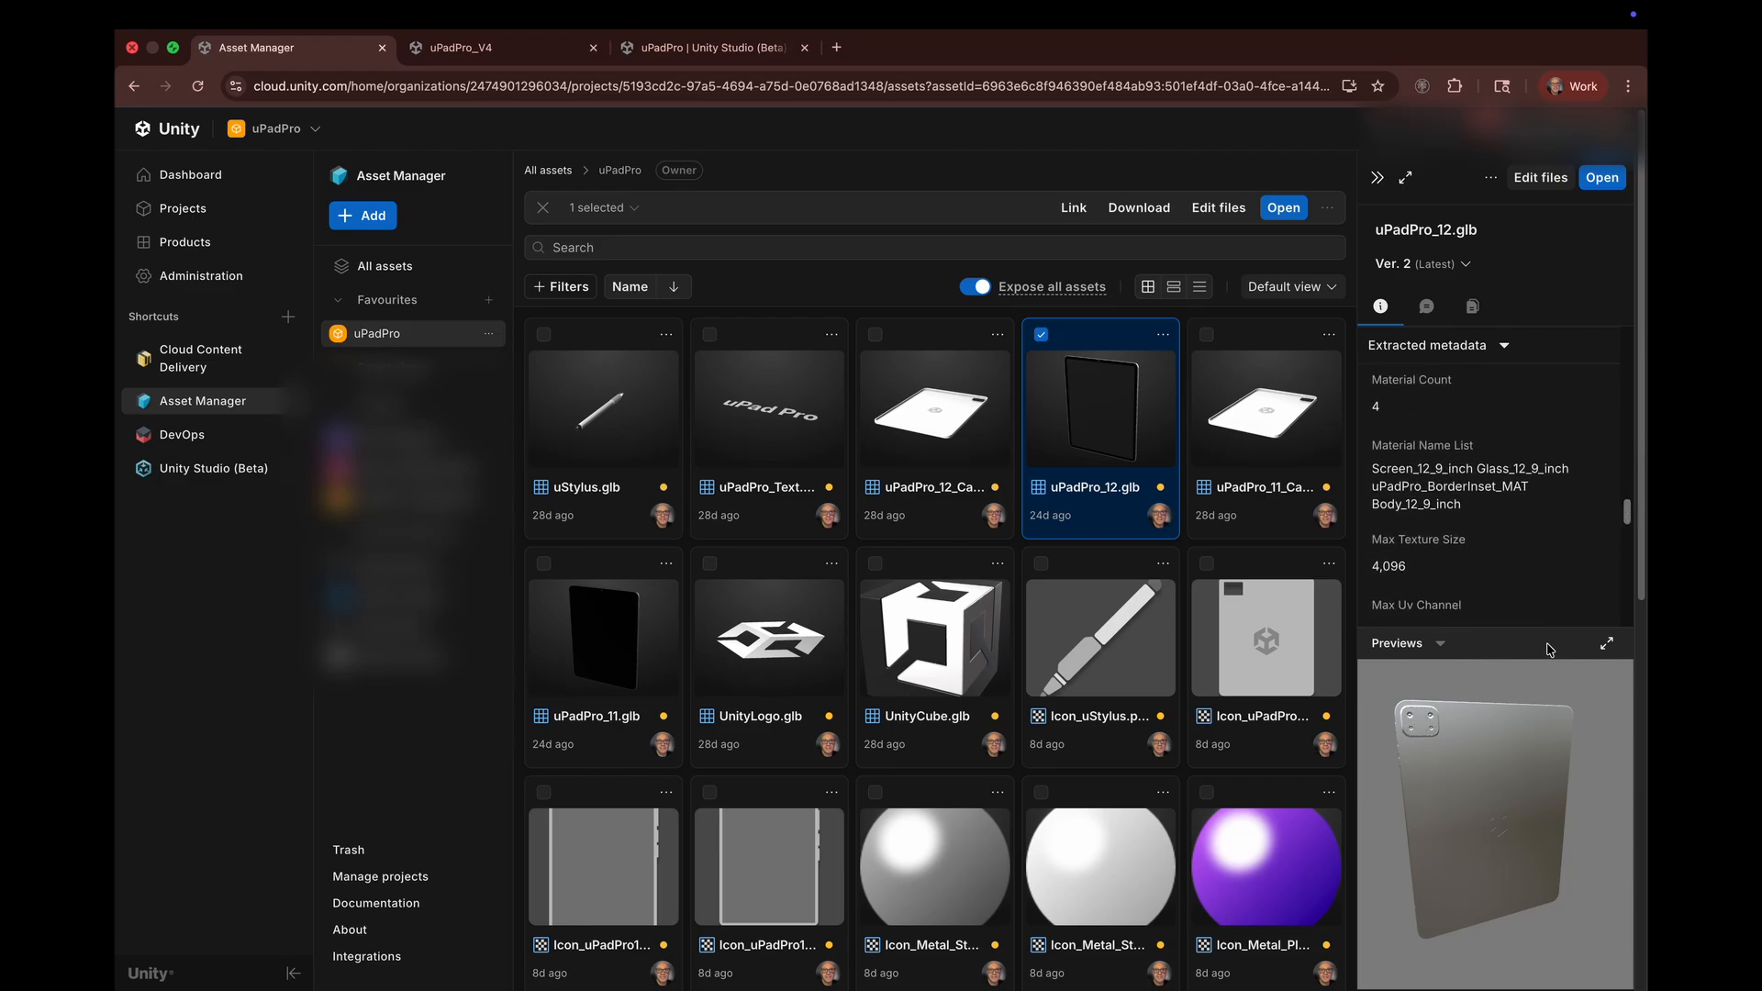
- Examine the uPadPro_12.glb model from several angles in the enlarged 3D preview and close the preview
{"action": "left_click", "coordinate": [1608, 645]}
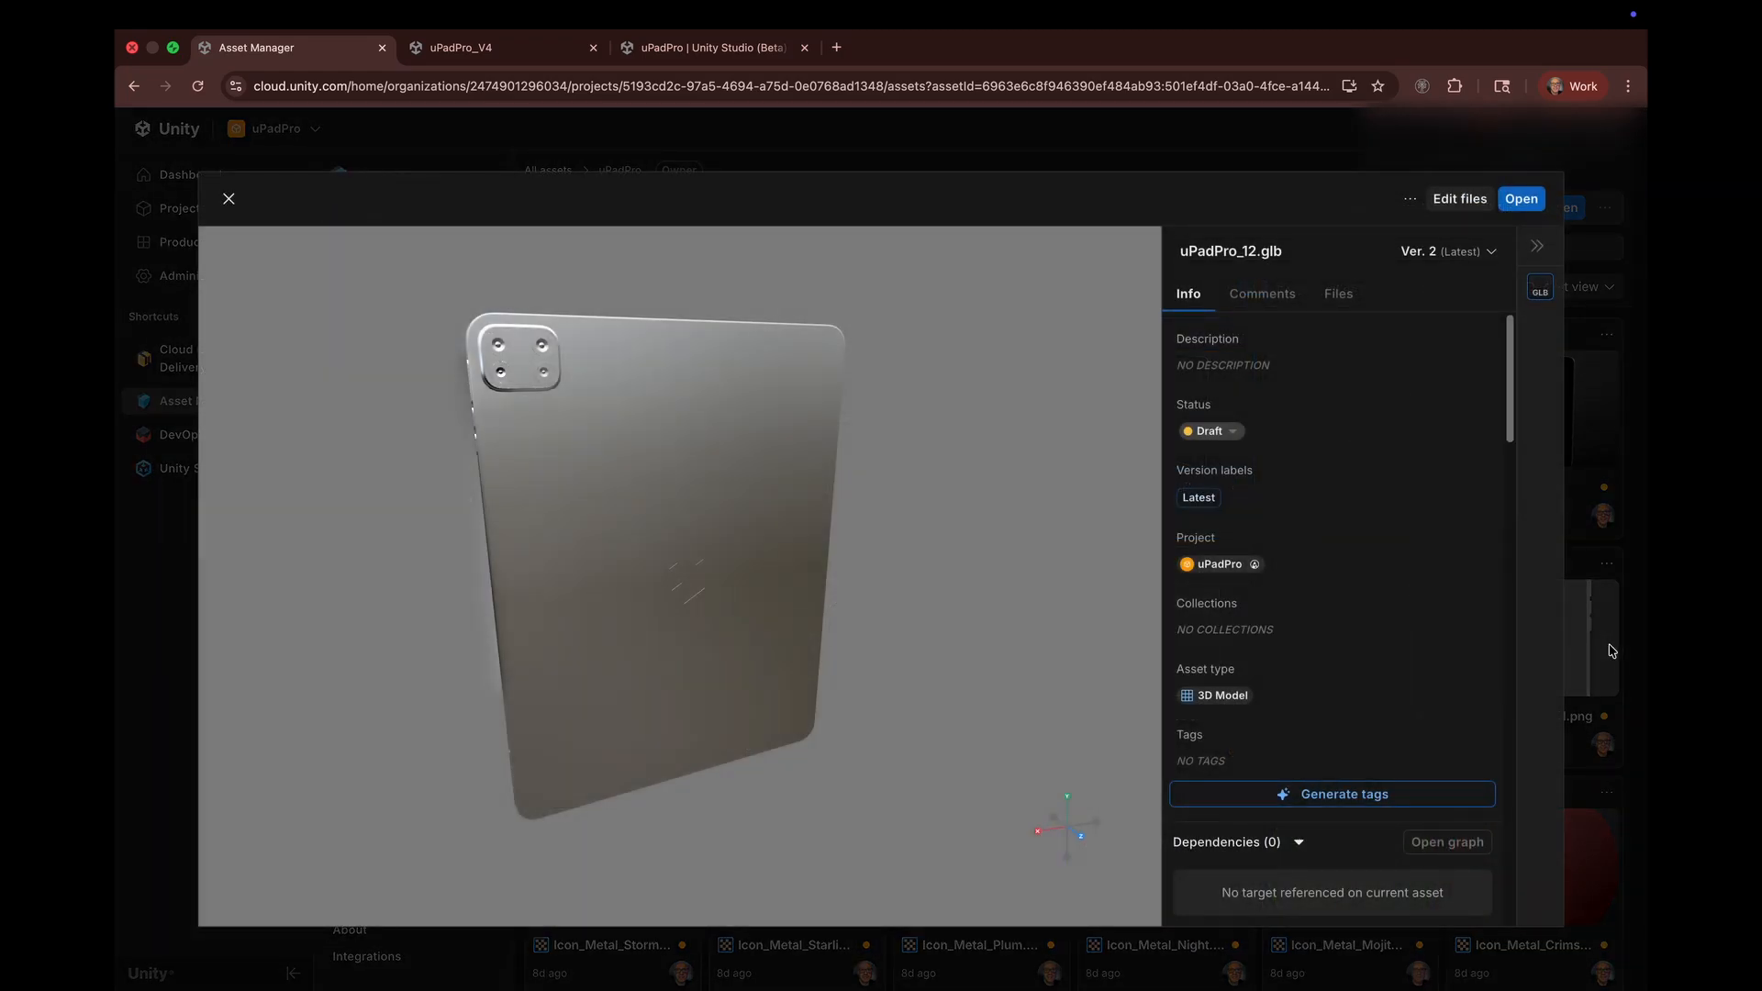
{"action": "left_click_drag", "start_coordinate": [413, 449], "coordinate": [1019, 504]}
{"action": "scroll", "coordinate": [506, 420], "scroll_direction": "up", "scroll_amount": 5}
{"action": "left_click_drag", "start_coordinate": [506, 420], "coordinate": [903, 518]}
{"action": "scroll", "coordinate": [846, 542], "scroll_direction": "down", "scroll_amount": 4}
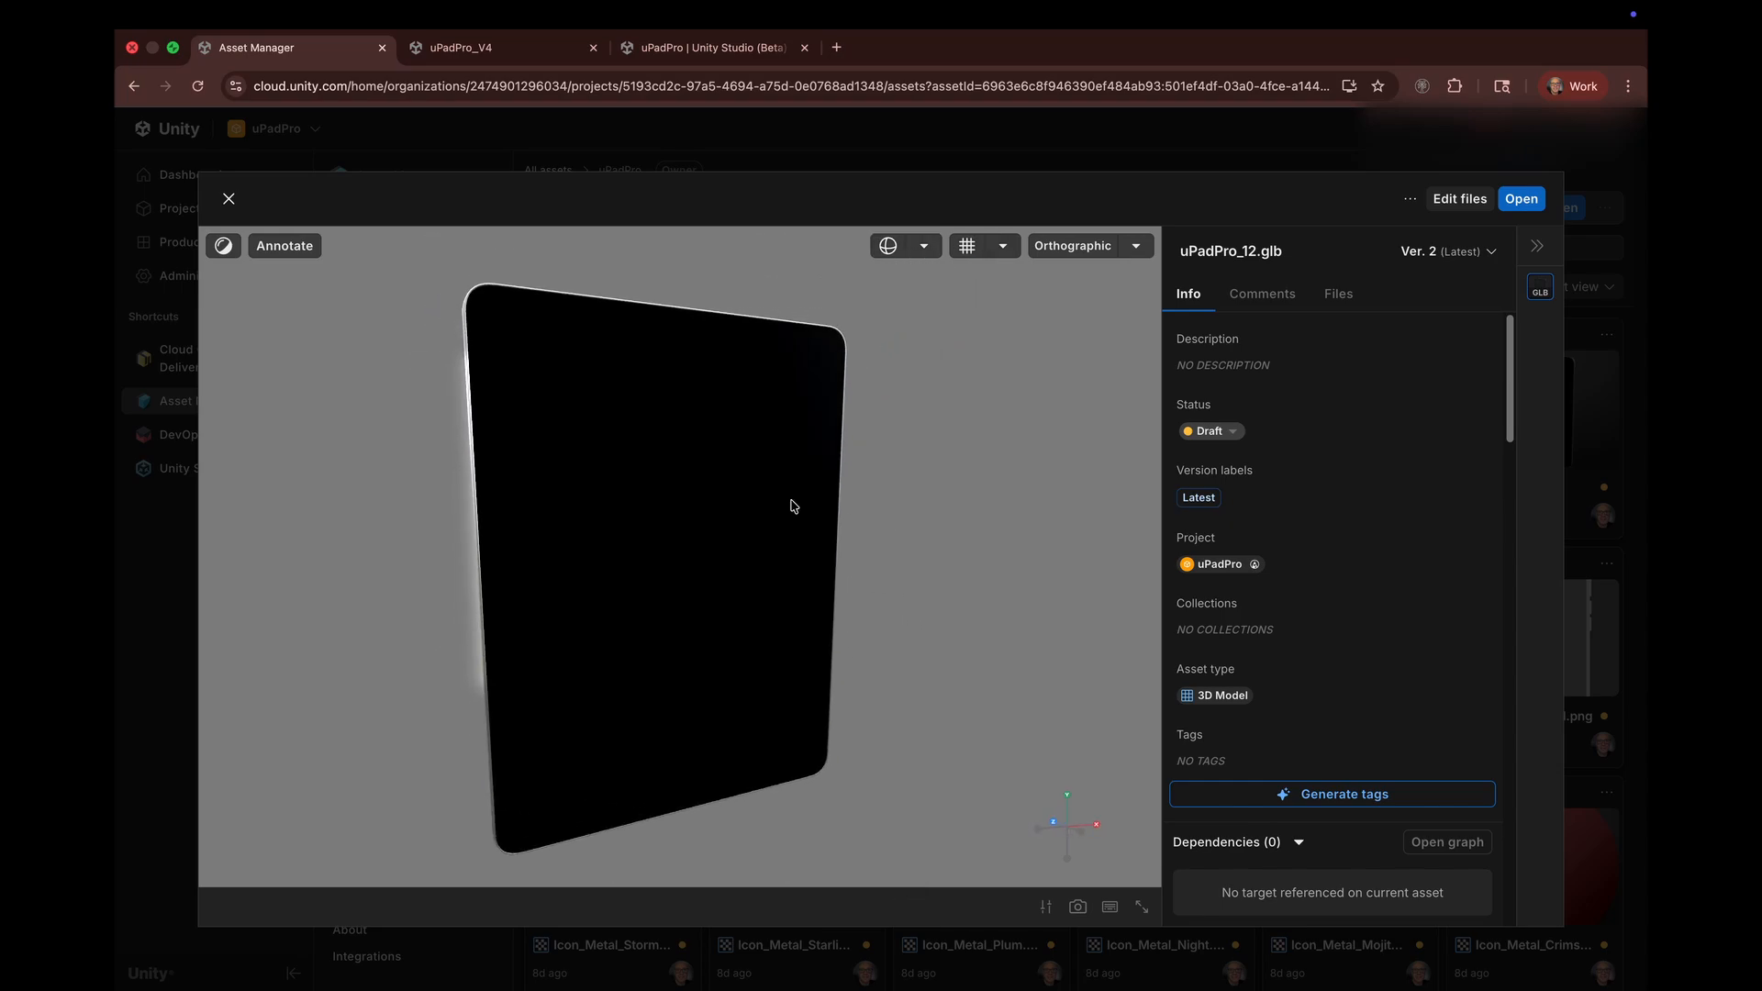
{"action": "left_click", "coordinate": [228, 200]}
{"action": "key", "text": "shift+super+5"}
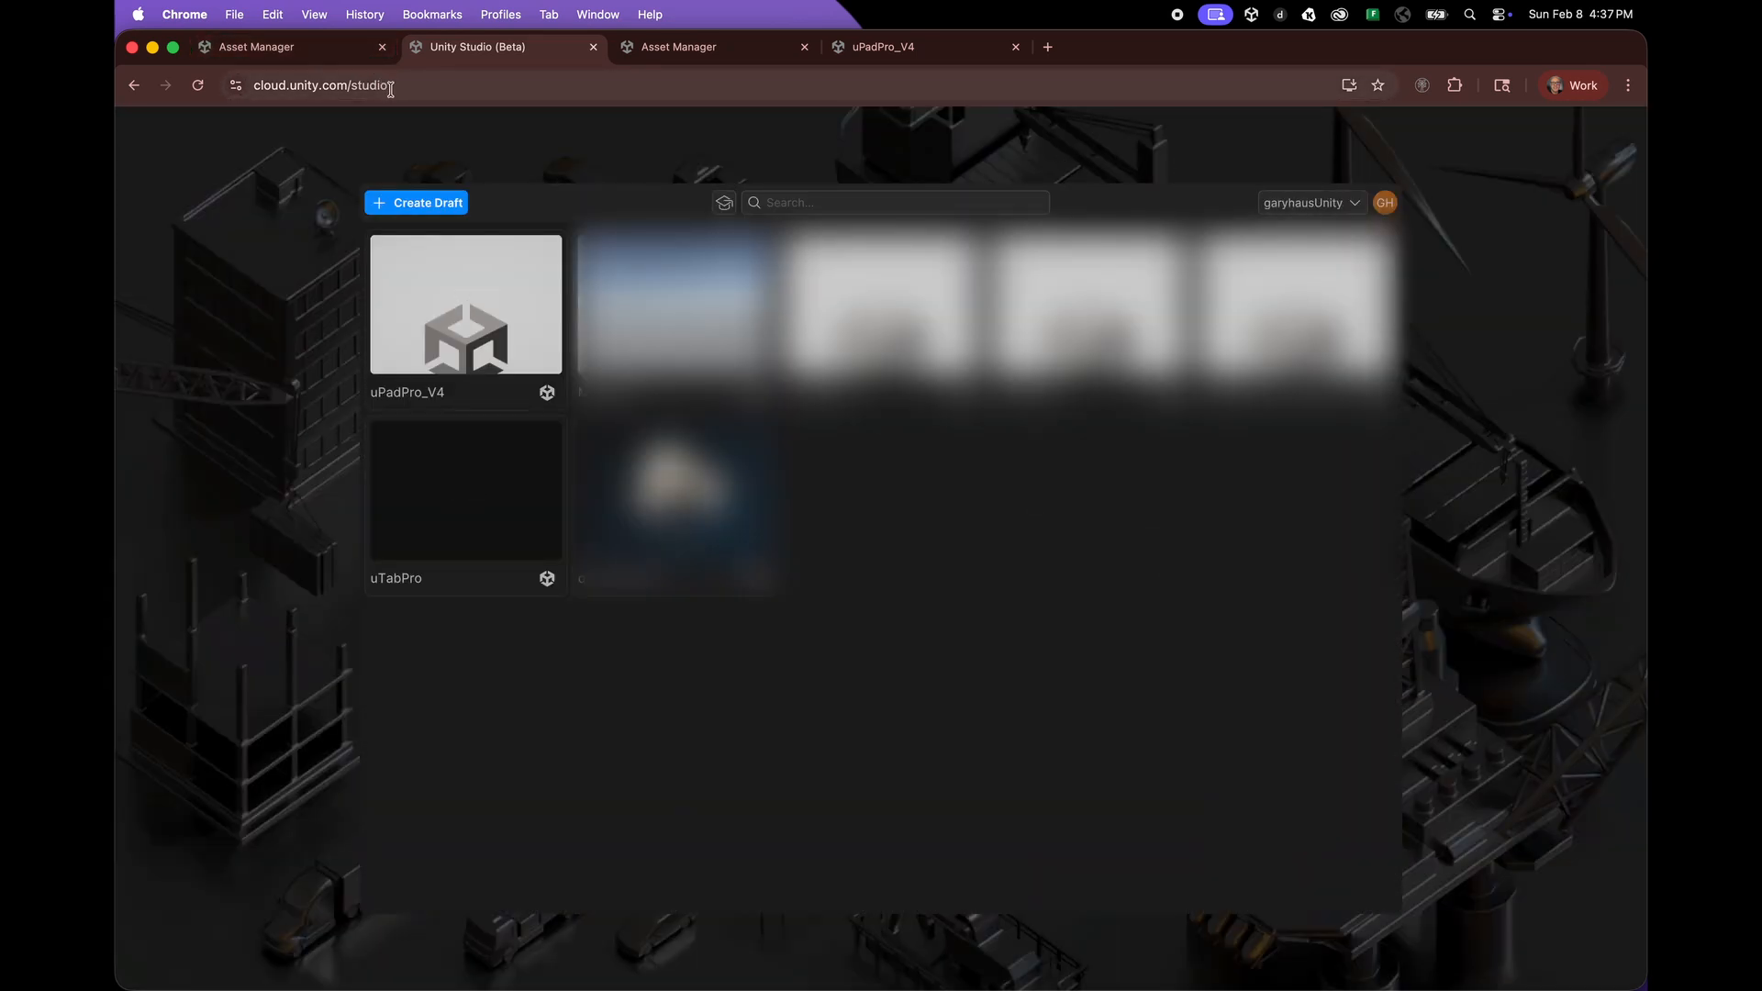
- Open the uPadPro_V4 project in Unity Studio and view the 01_OPENER_uPadPro_Logo object from the front
{"action": "left_click", "coordinate": [469, 327]}
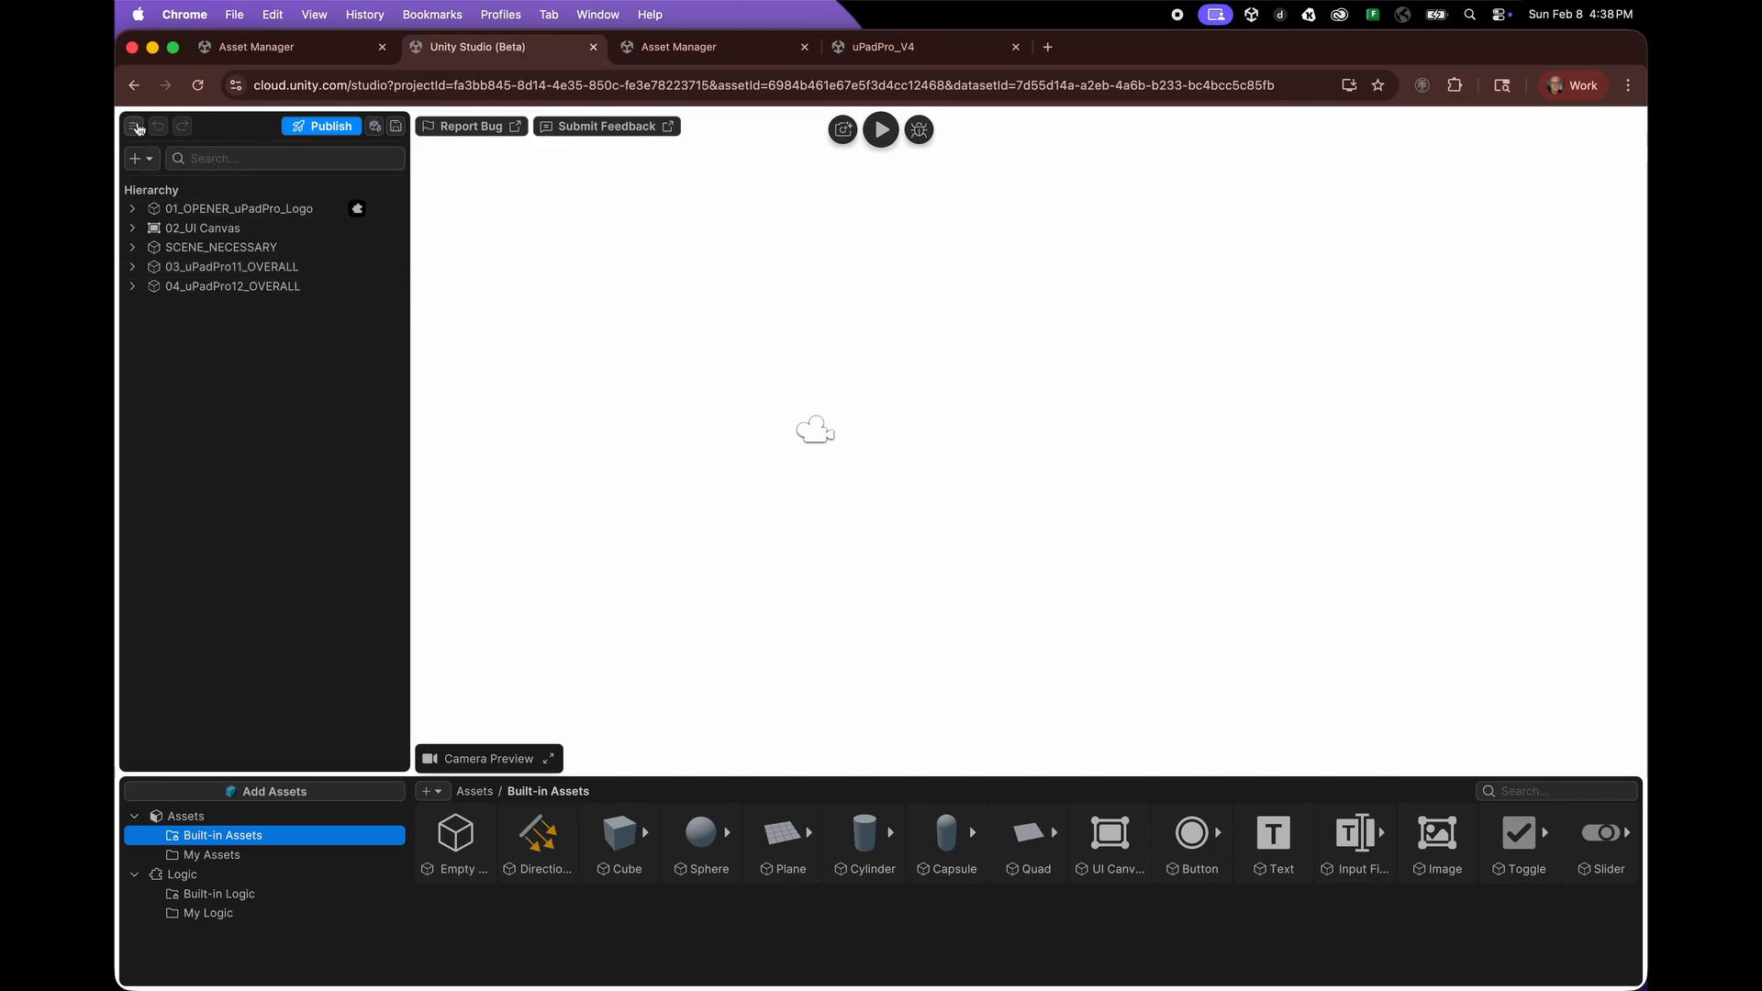
{"action": "left_click", "coordinate": [134, 127]}
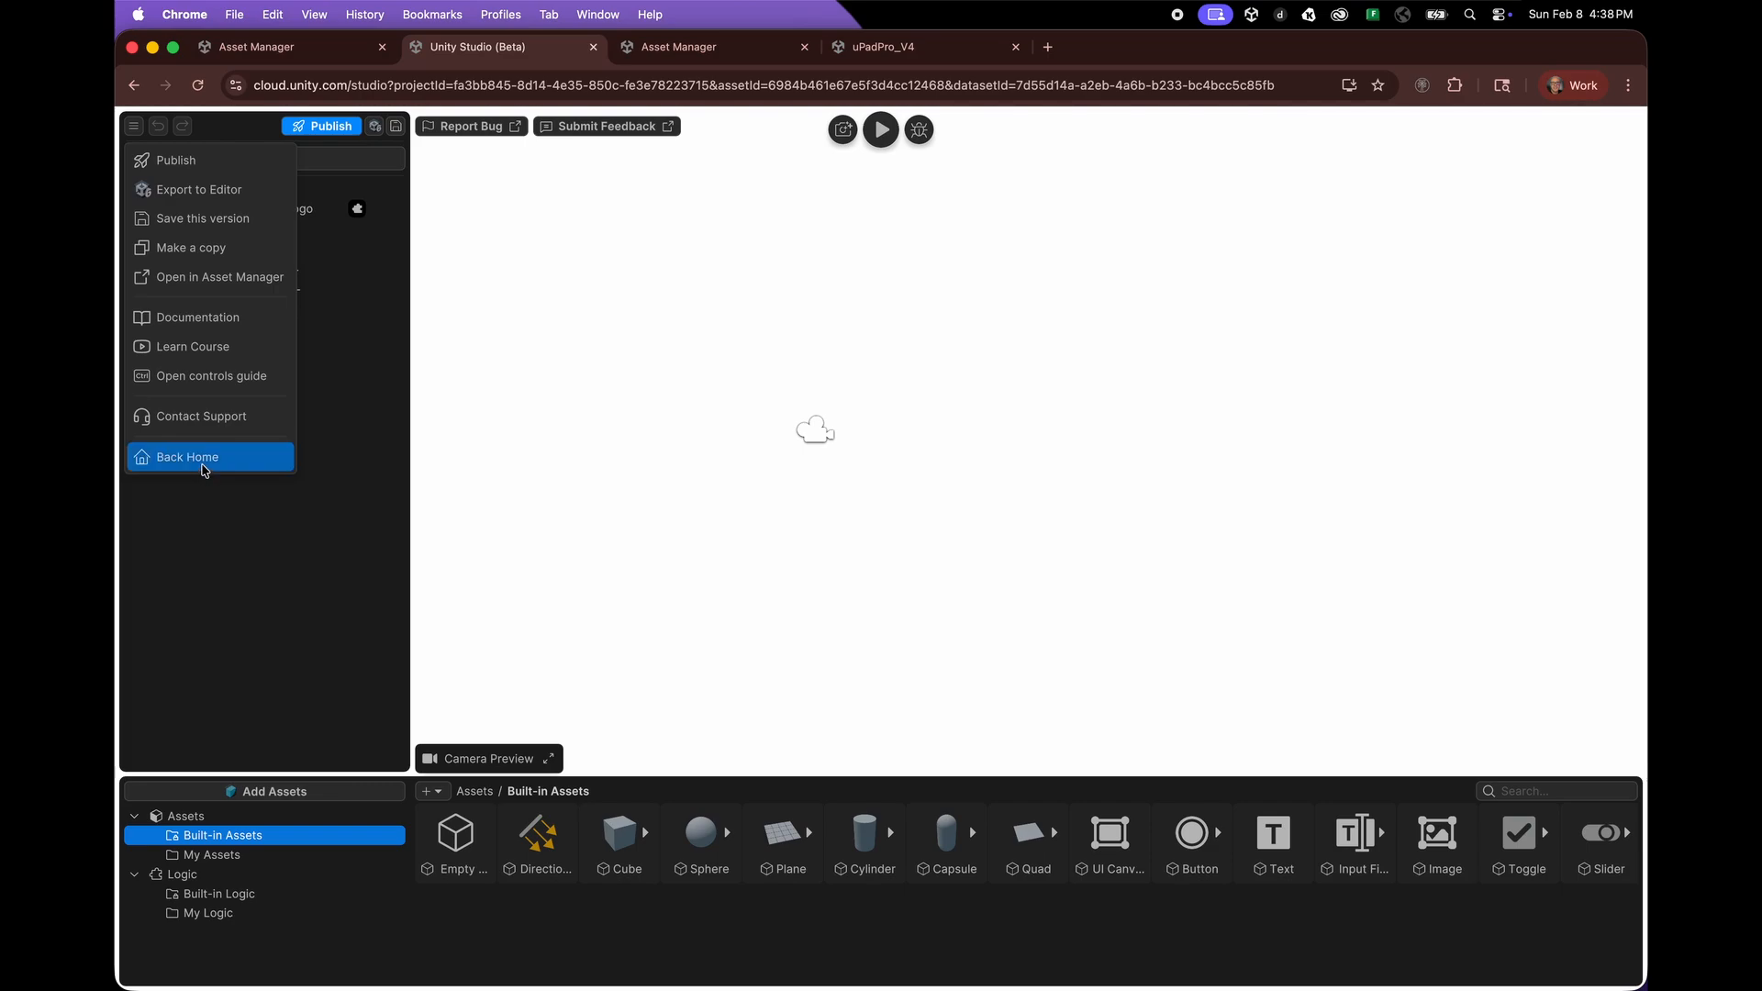
{"action": "left_click", "coordinate": [237, 574]}
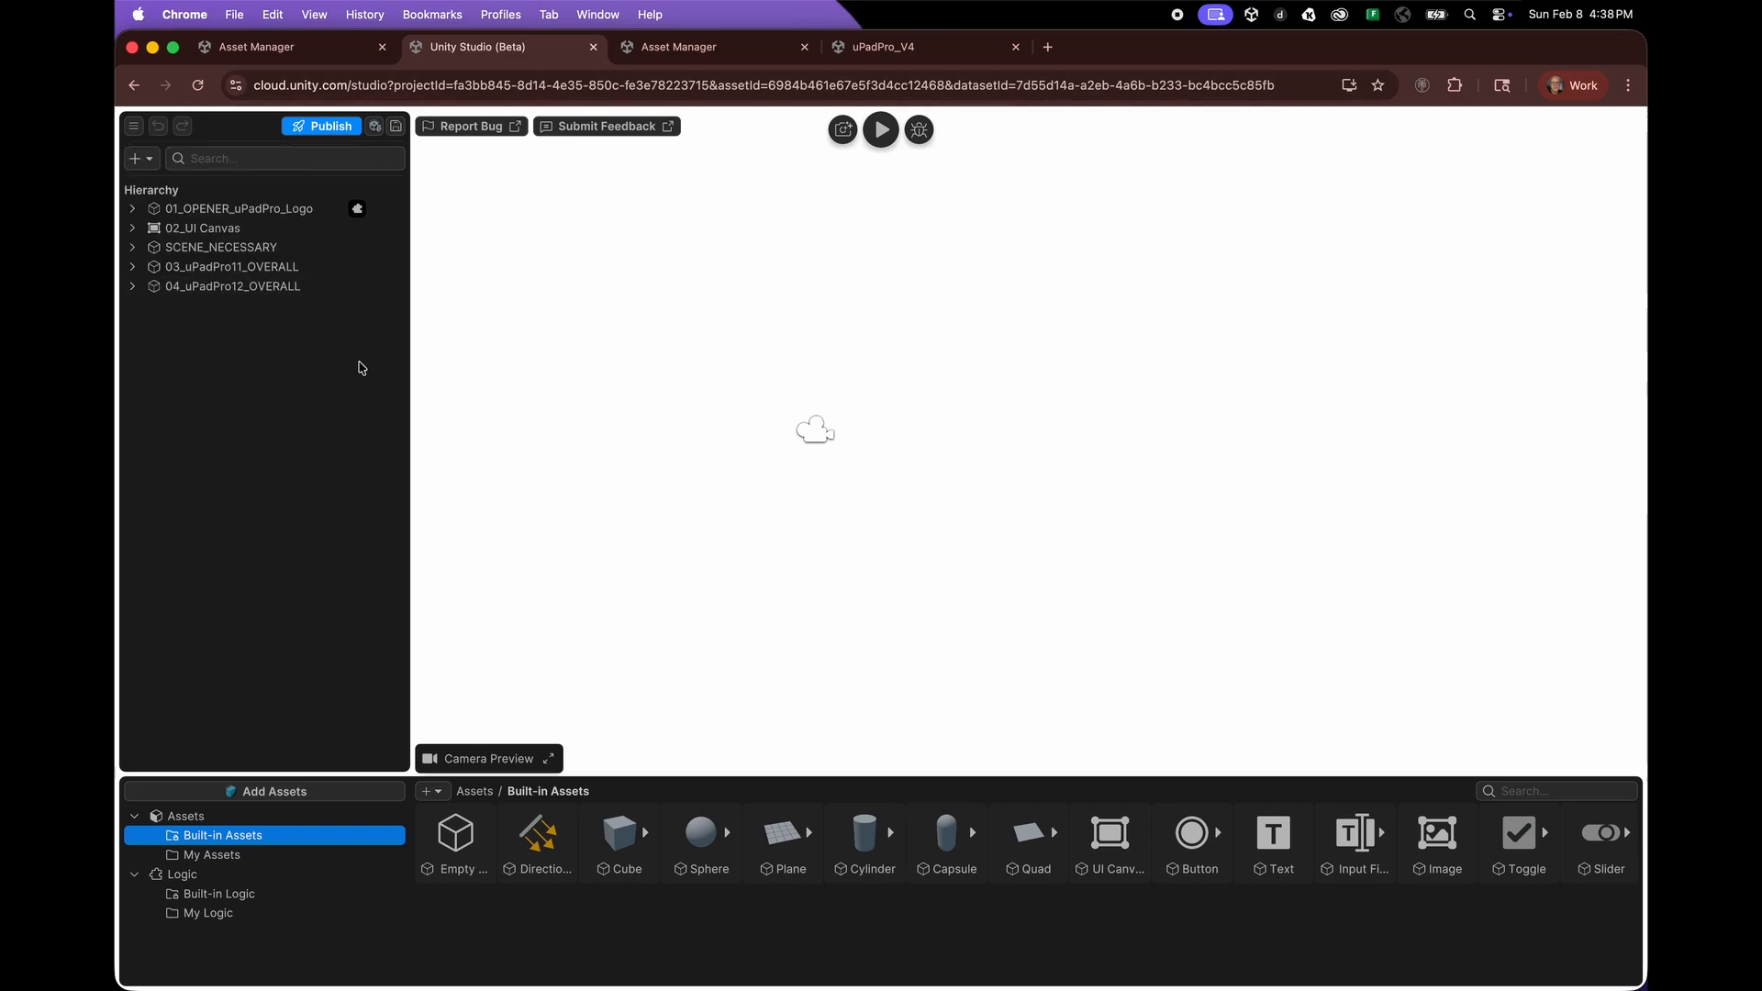
{"action": "left_click", "coordinate": [268, 213]}
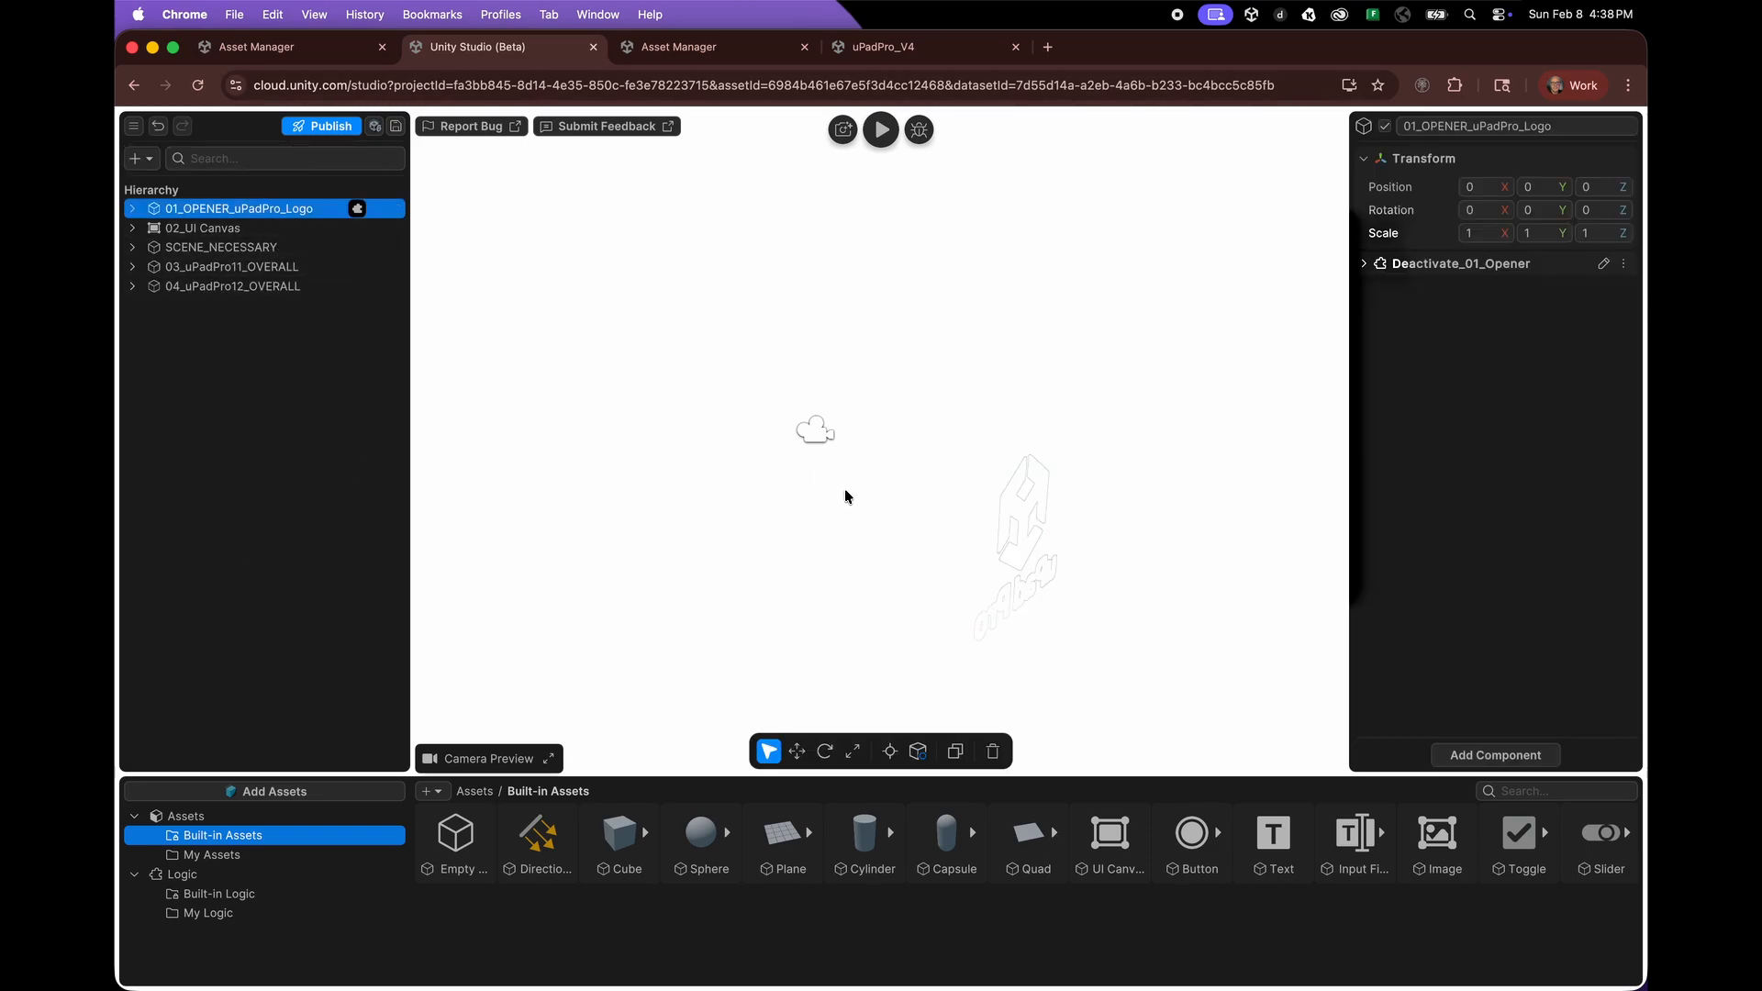
{"action": "left_click_drag", "start_coordinate": [1089, 504], "coordinate": [1314, 432], "text": "alt"}
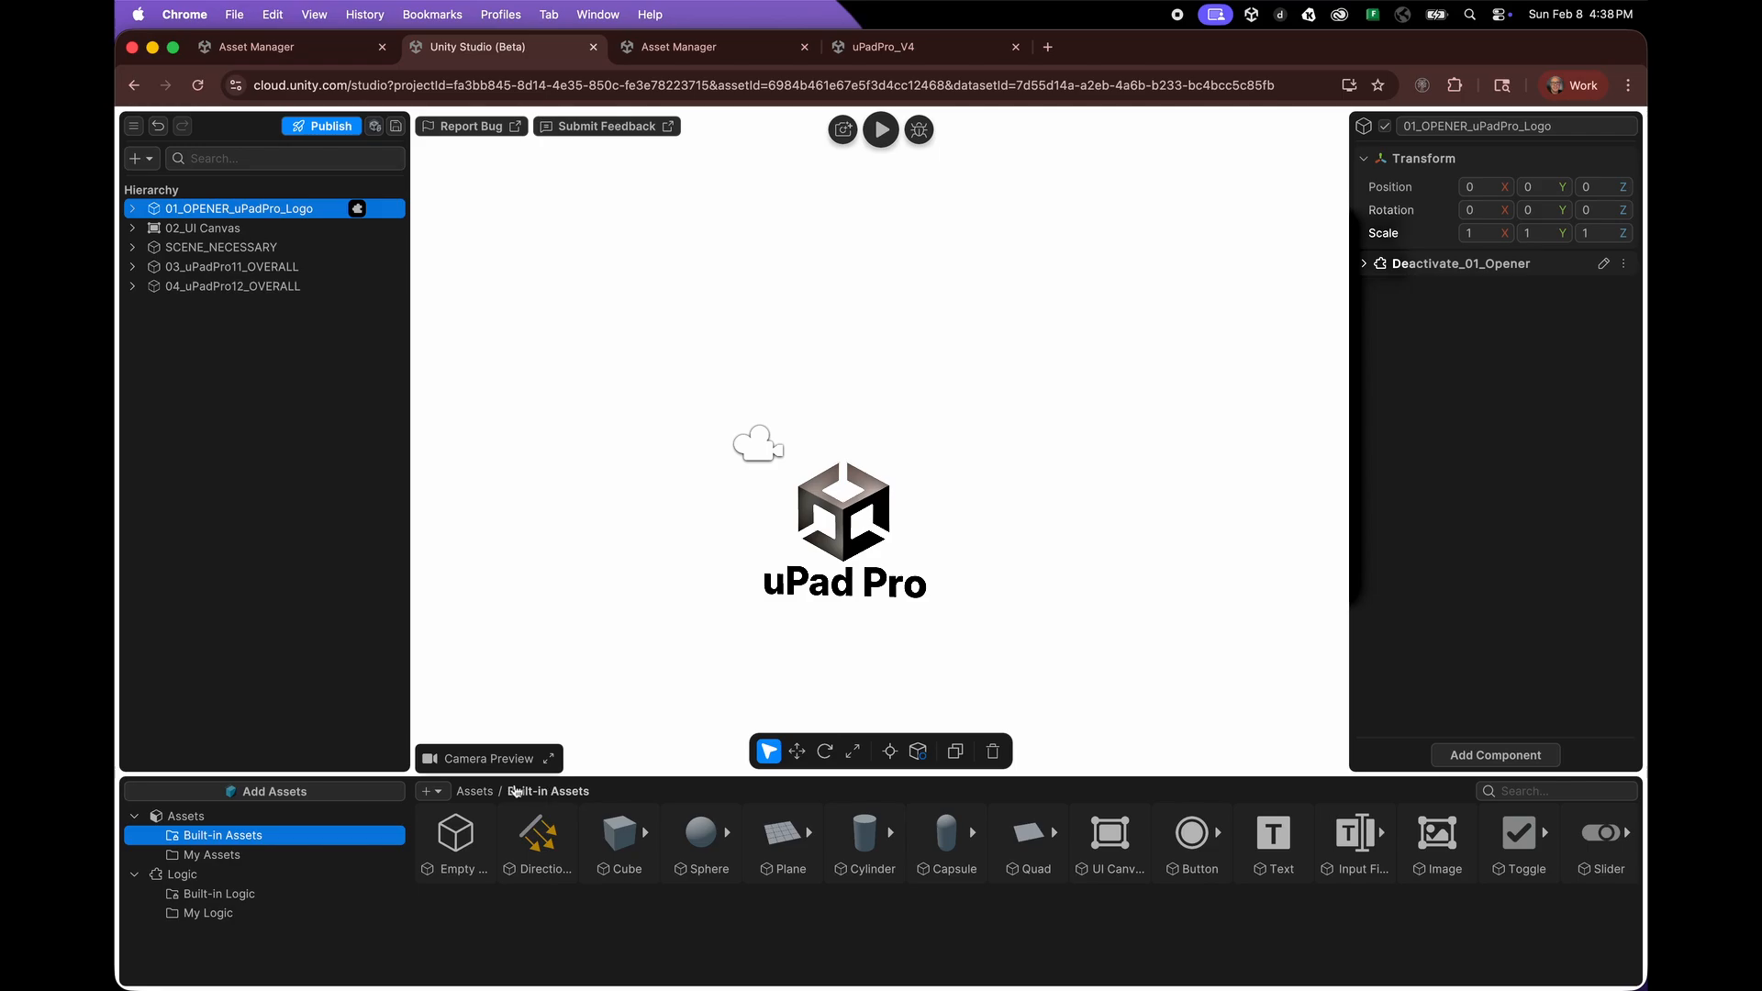
- Browse the project's own assets, including its animations and materials, and look through the built-in and custom logic
{"action": "left_click", "coordinate": [193, 856]}
{"action": "scroll", "coordinate": [1223, 878], "scroll_direction": "down", "scroll_amount": 6}
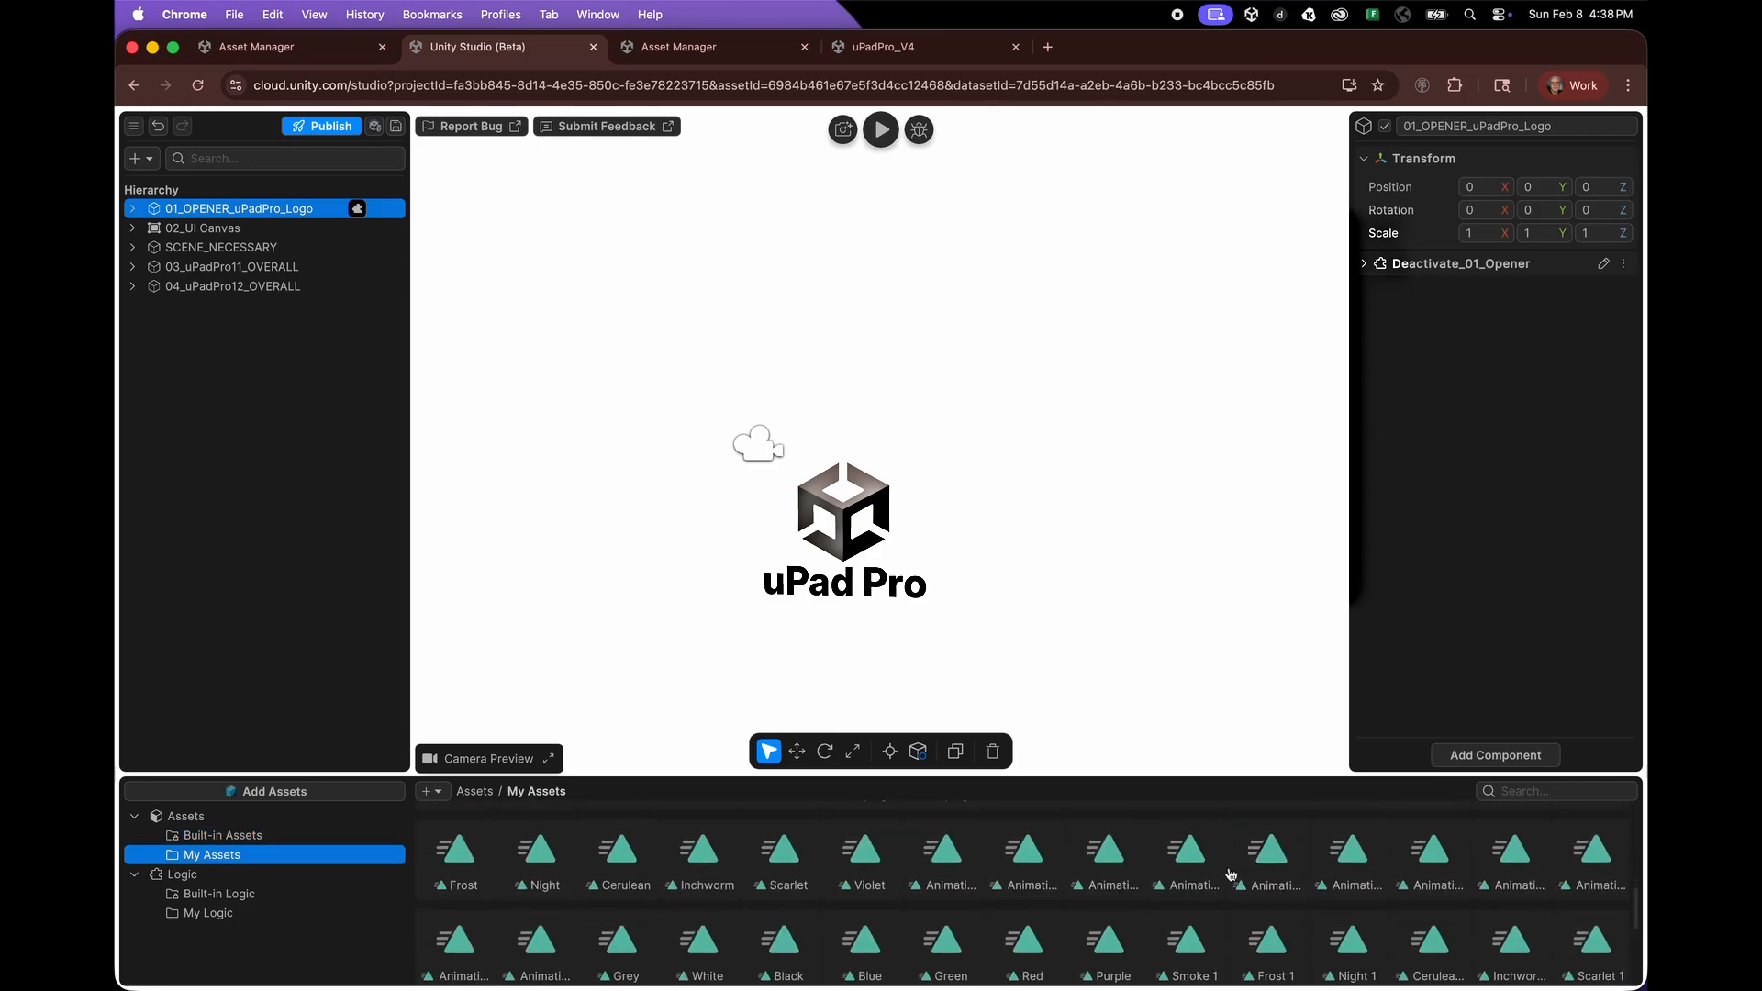
{"action": "scroll", "coordinate": [1230, 876], "scroll_direction": "down", "scroll_amount": 3}
{"action": "scroll", "coordinate": [1231, 876], "scroll_direction": "down", "scroll_amount": 1}
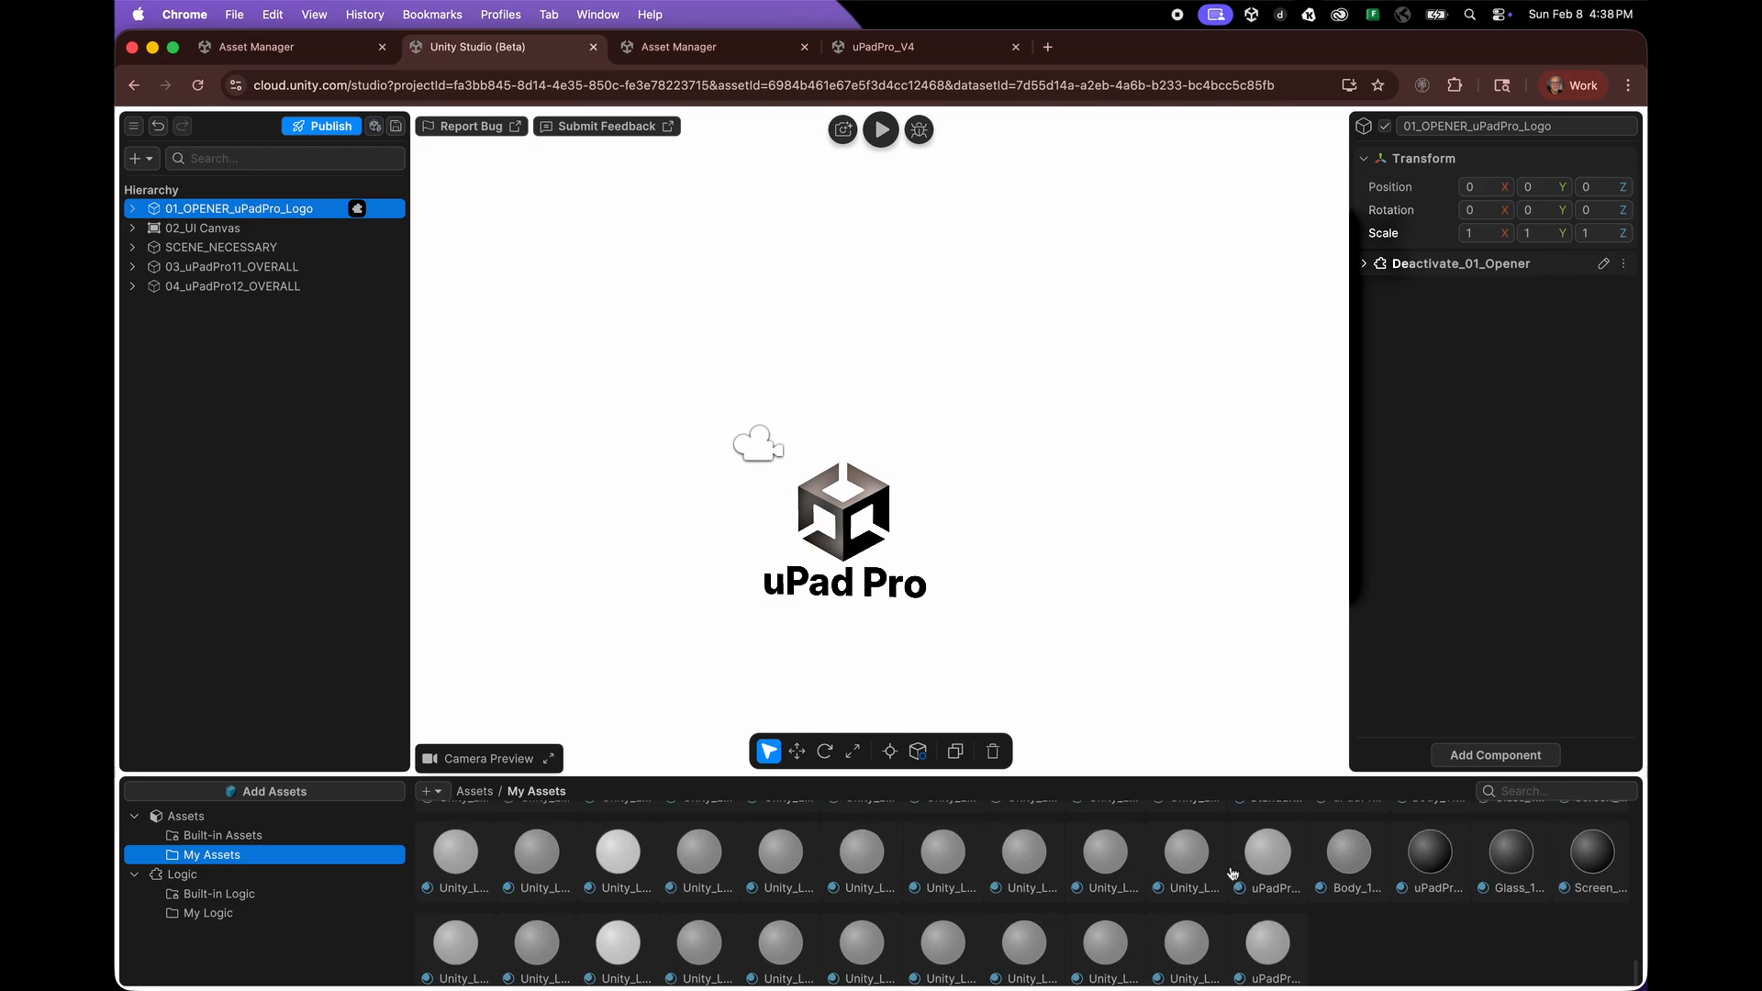
{"action": "left_click", "coordinate": [254, 900]}
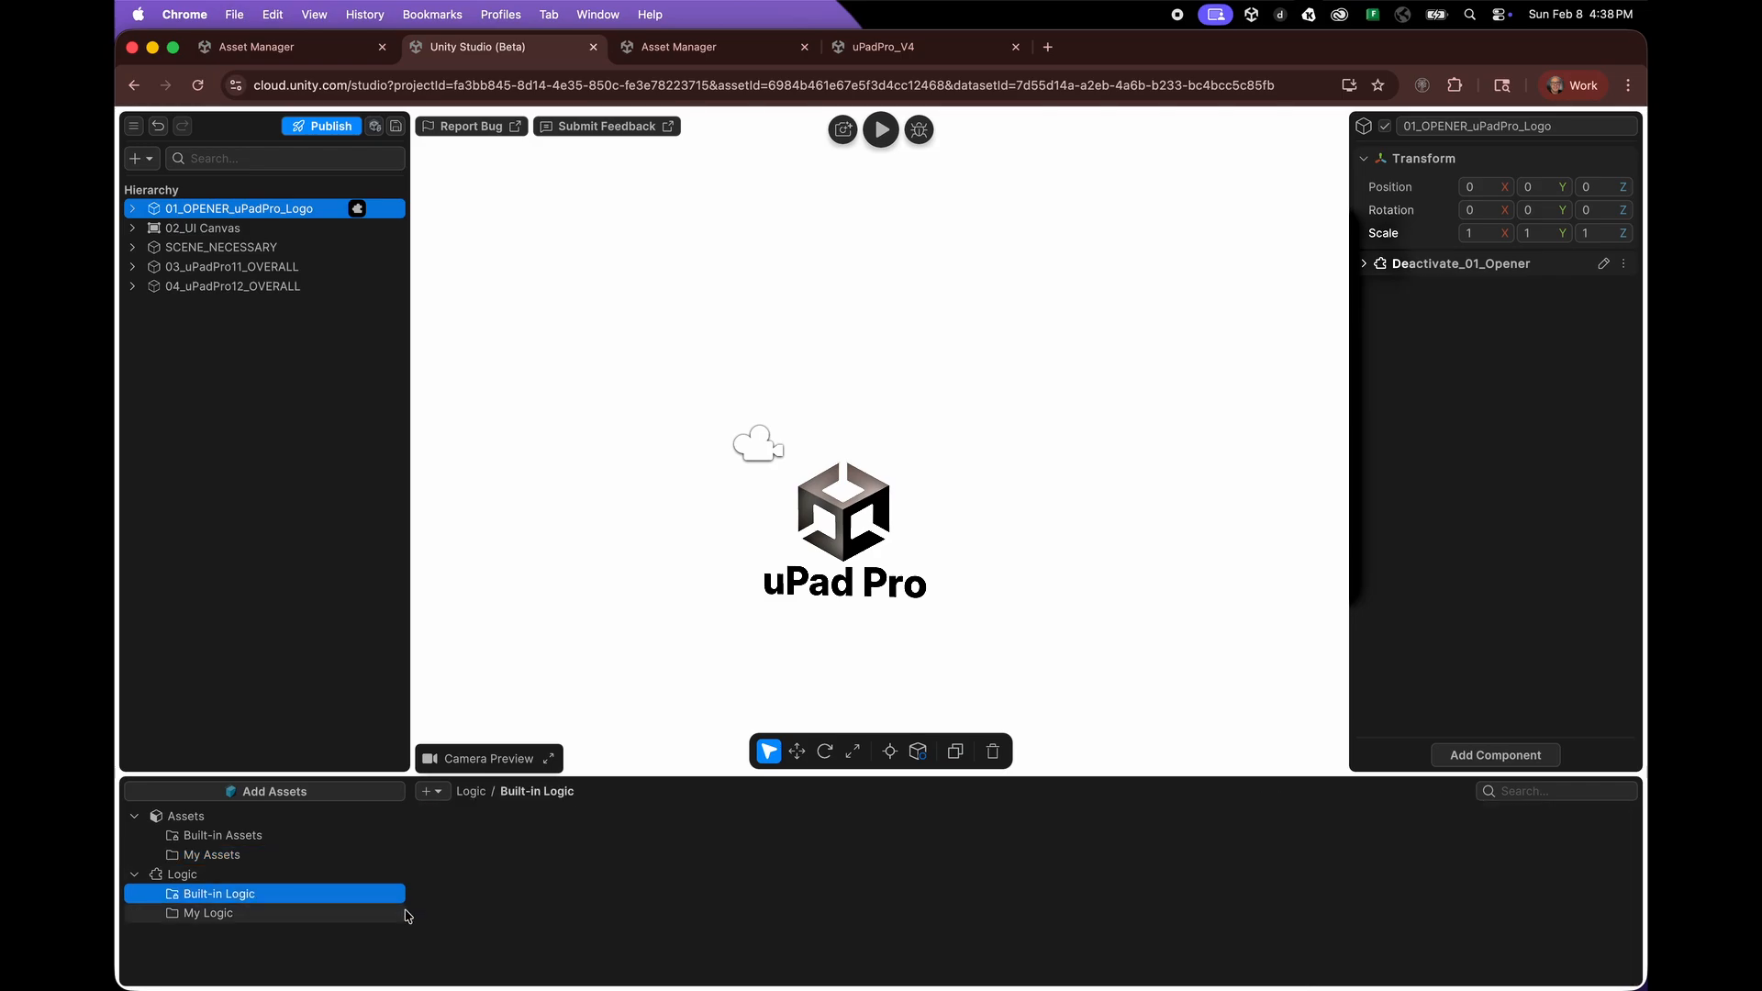
{"action": "left_click", "coordinate": [224, 918]}
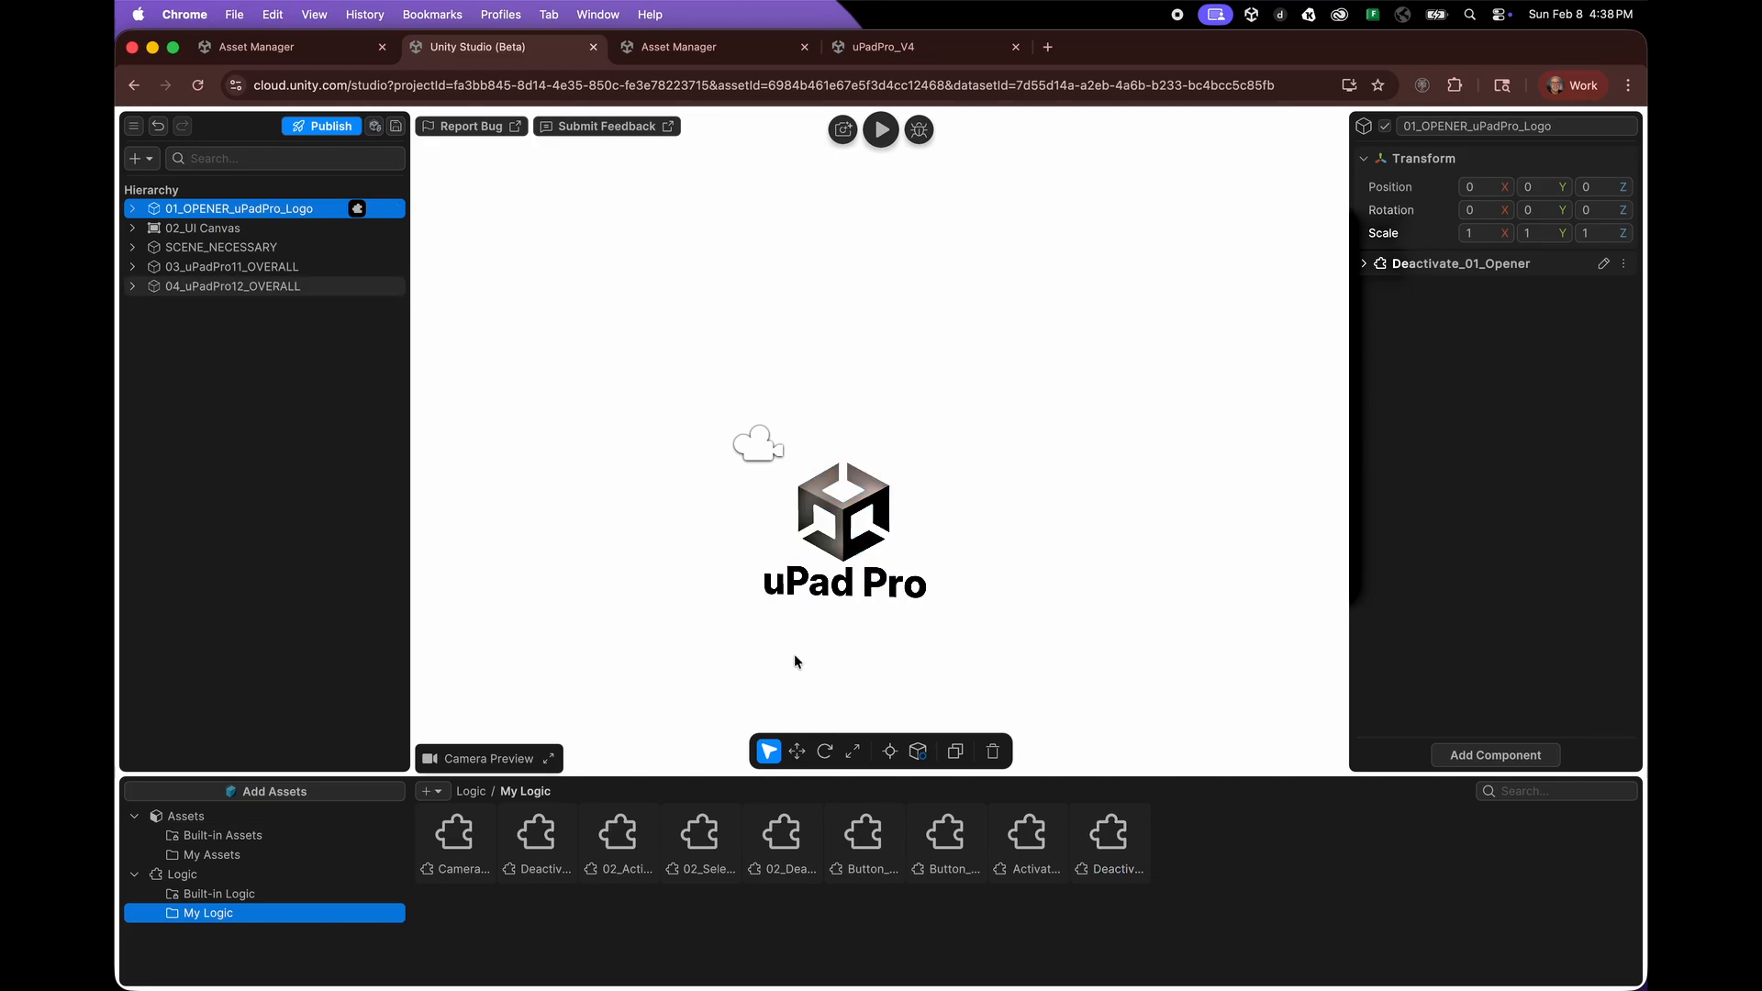
- Show the Move, Rotate and Scale gizmos on the opener logo object and return to the Select tool
{"action": "left_click", "coordinate": [797, 753]}
{"action": "left_click", "coordinate": [828, 753]}
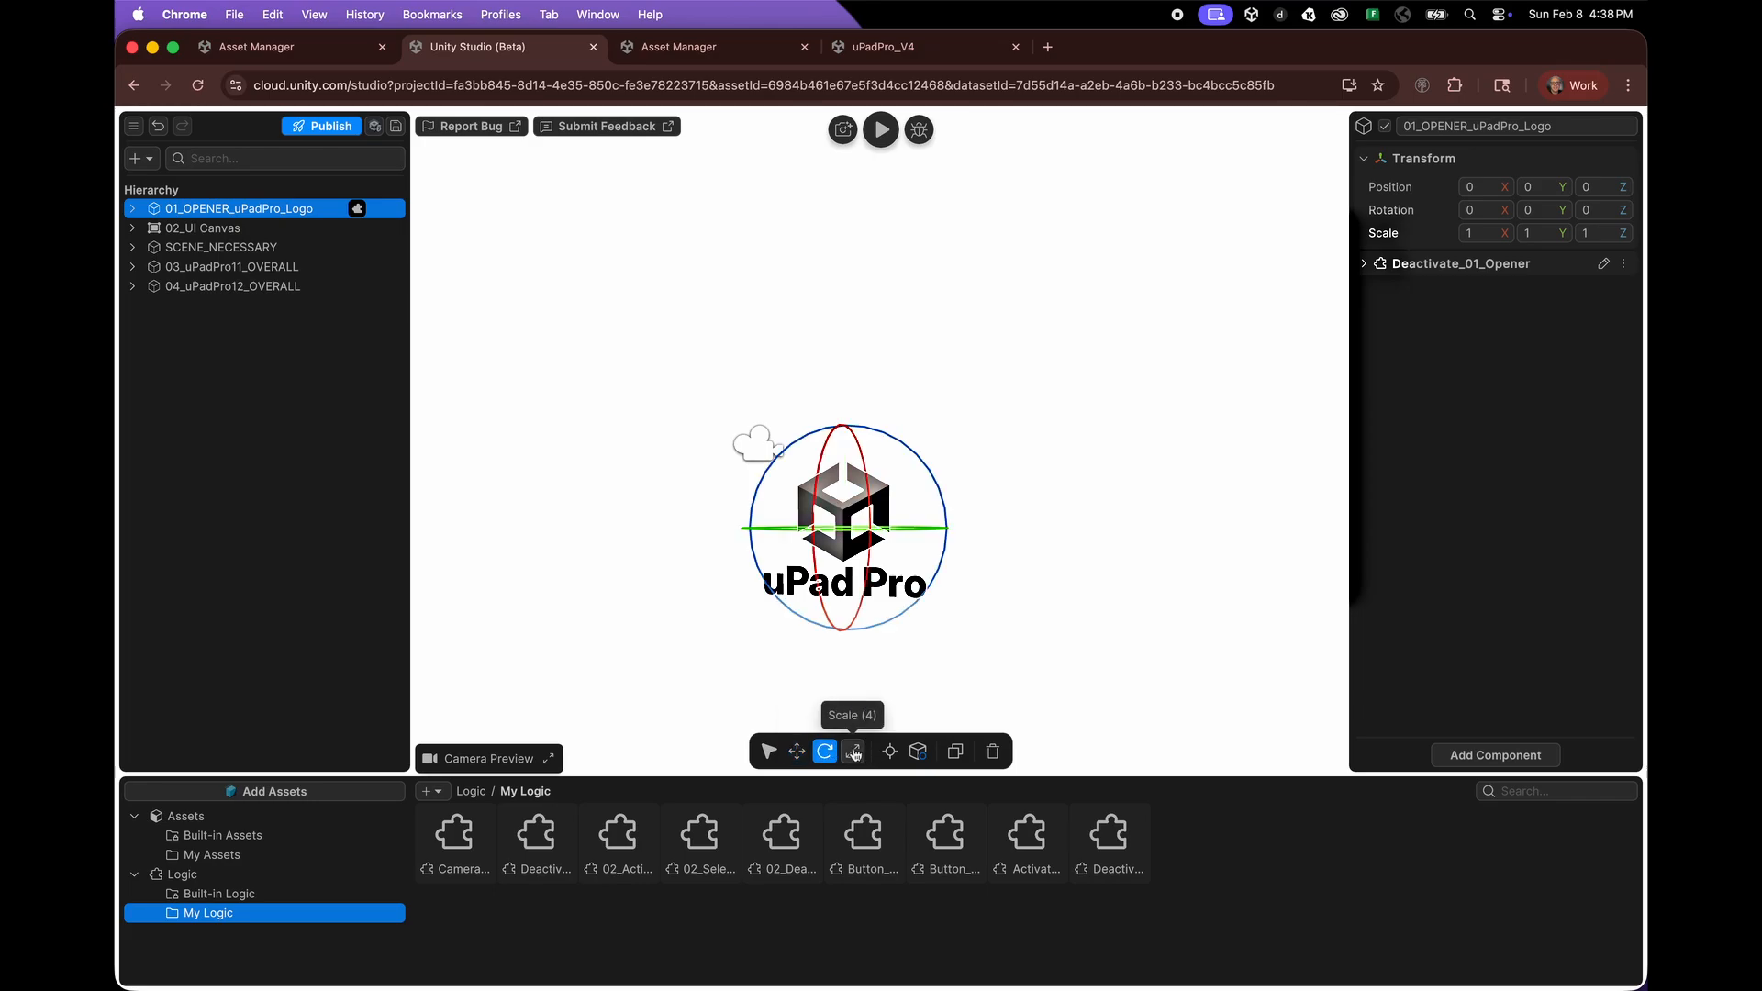
{"action": "left_click", "coordinate": [854, 753]}
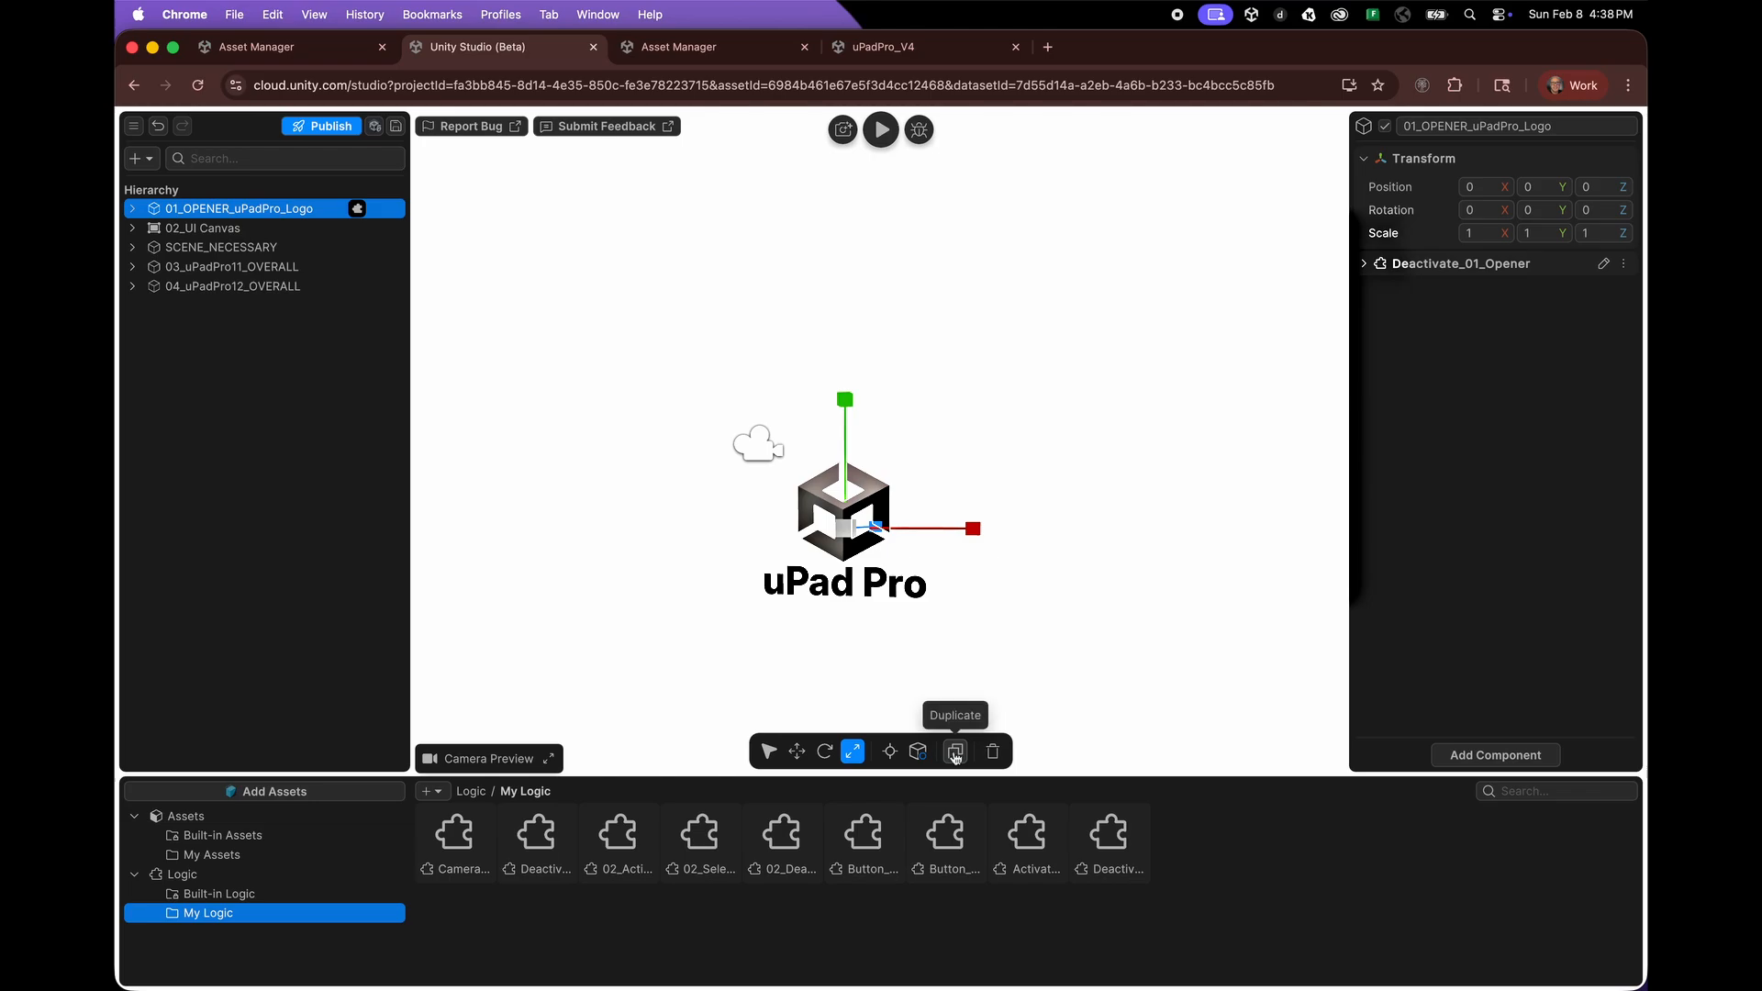
{"action": "left_click", "coordinate": [771, 753]}
- Move the 01_A_UnityLogo.glb model freely to about X 0.04, Y 0, Z -2.14 and undo the move
{"action": "left_click_drag", "start_coordinate": [944, 495], "coordinate": [906, 516]}
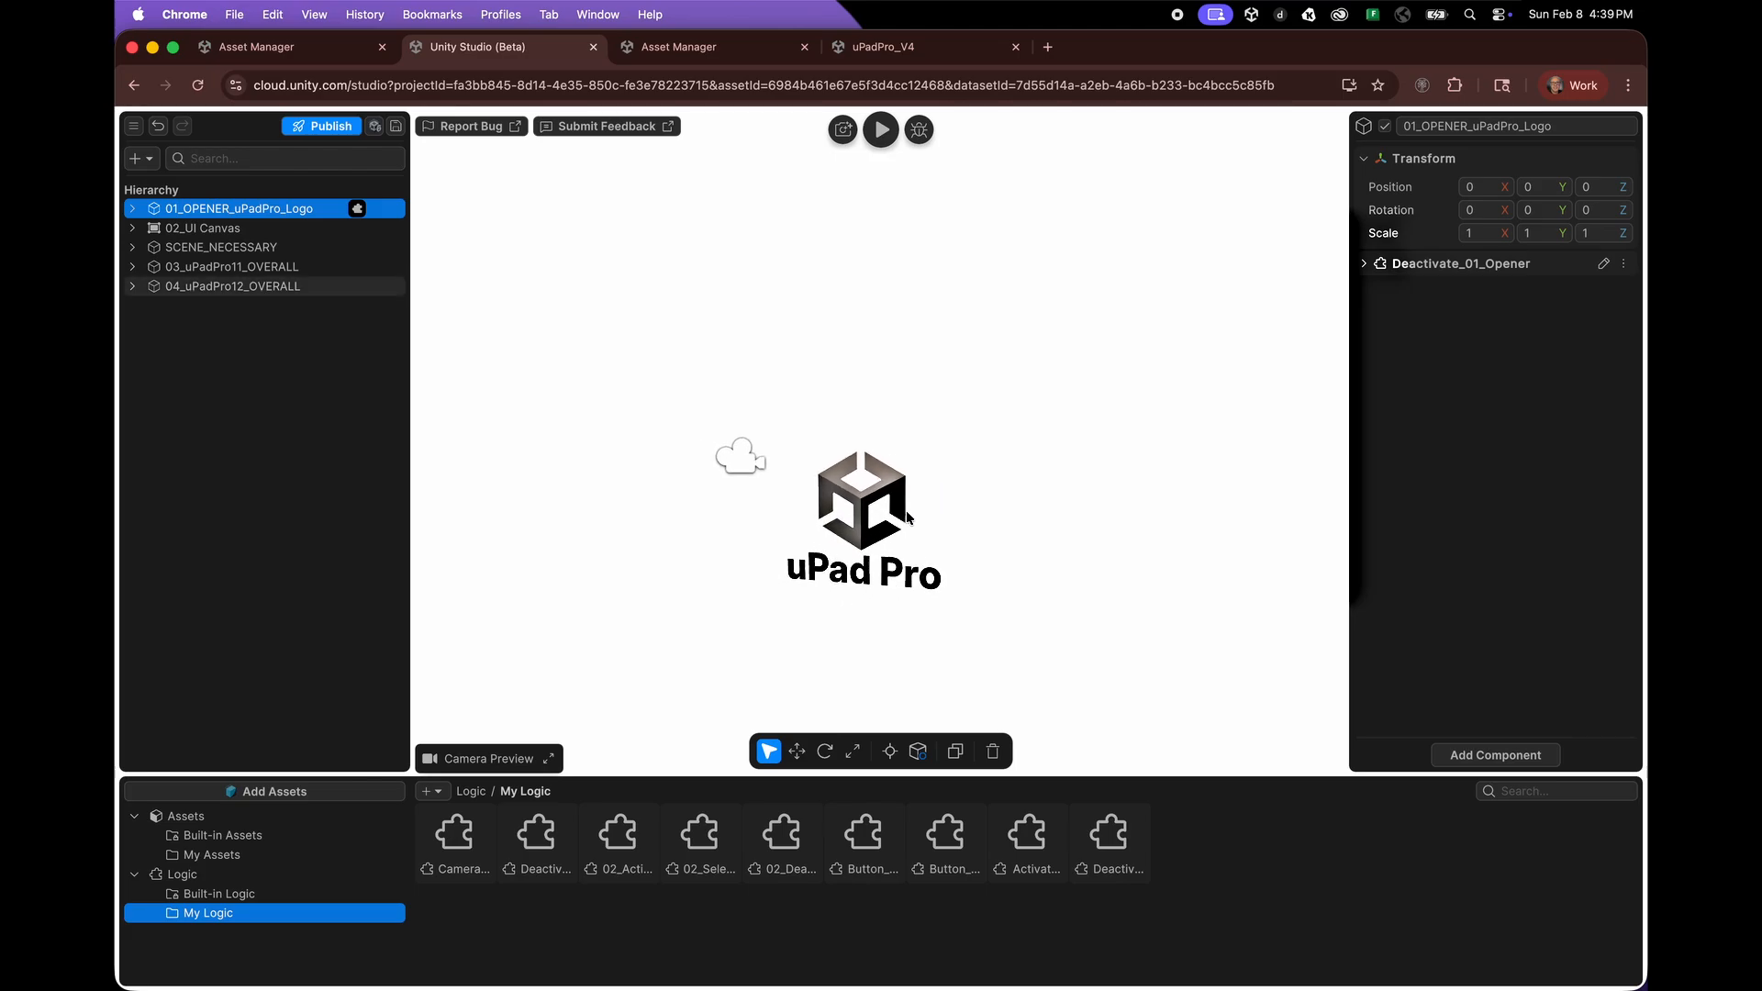
{"action": "left_click", "coordinate": [886, 493]}
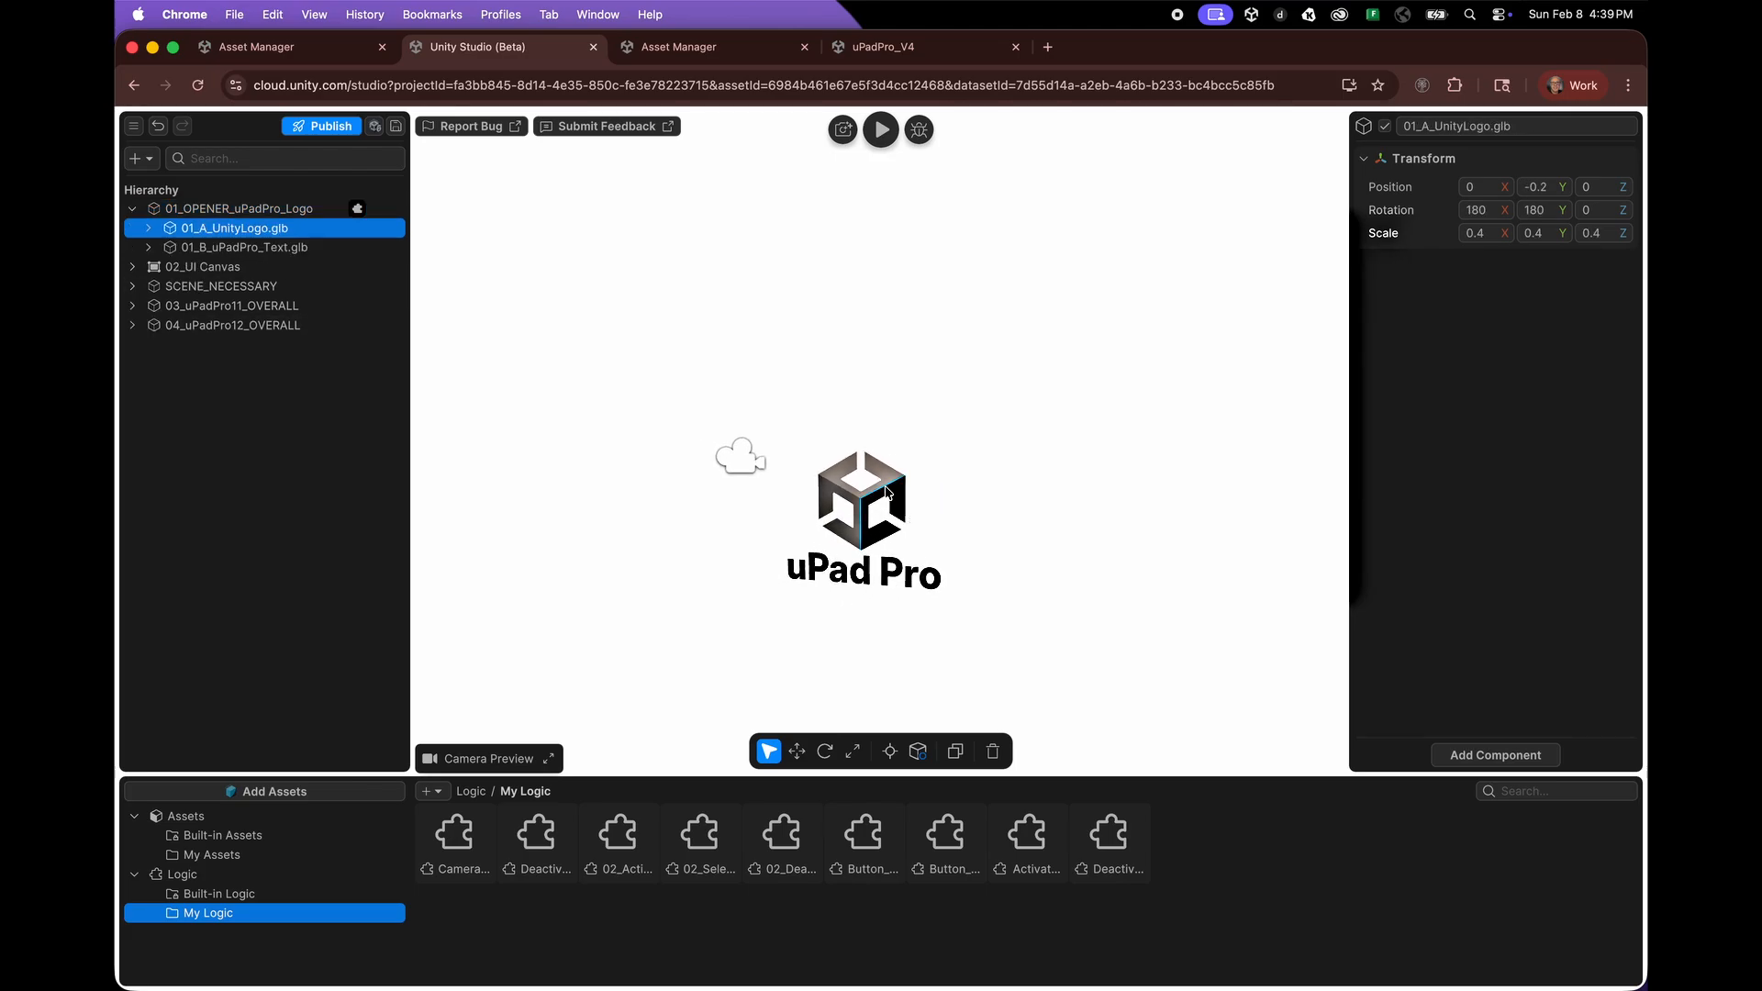
{"action": "key", "text": "f"}
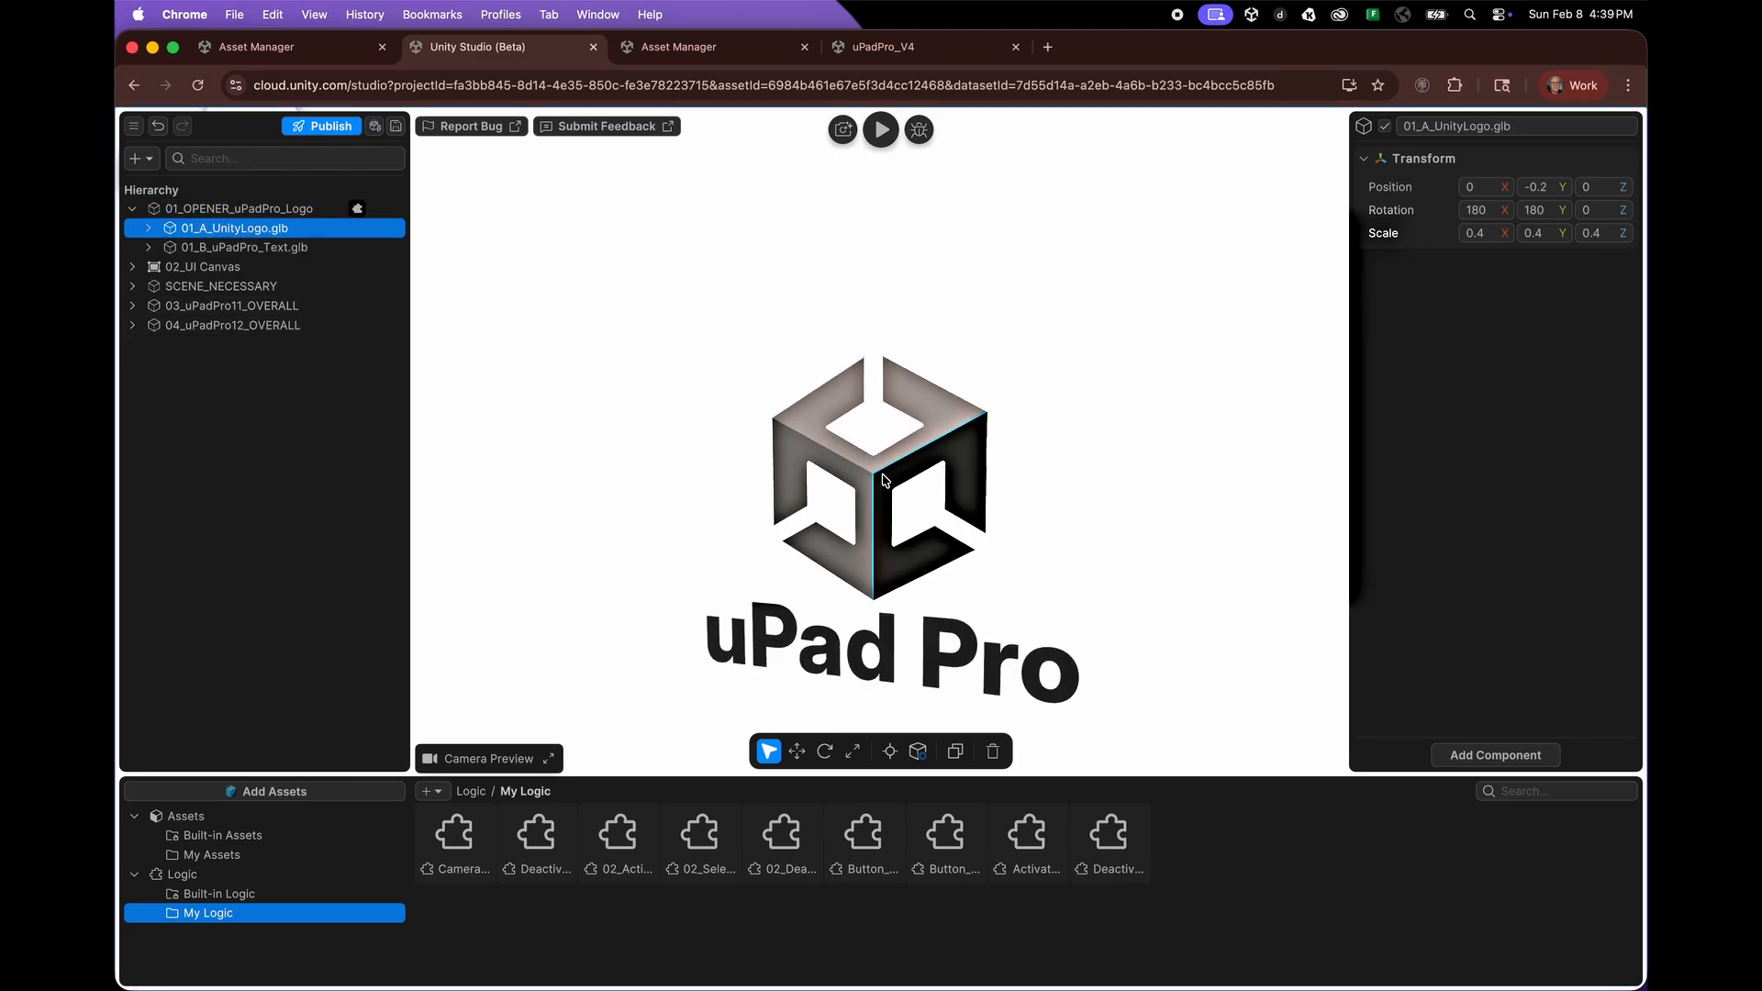
{"action": "left_click_drag", "start_coordinate": [883, 481], "coordinate": [1035, 488]}
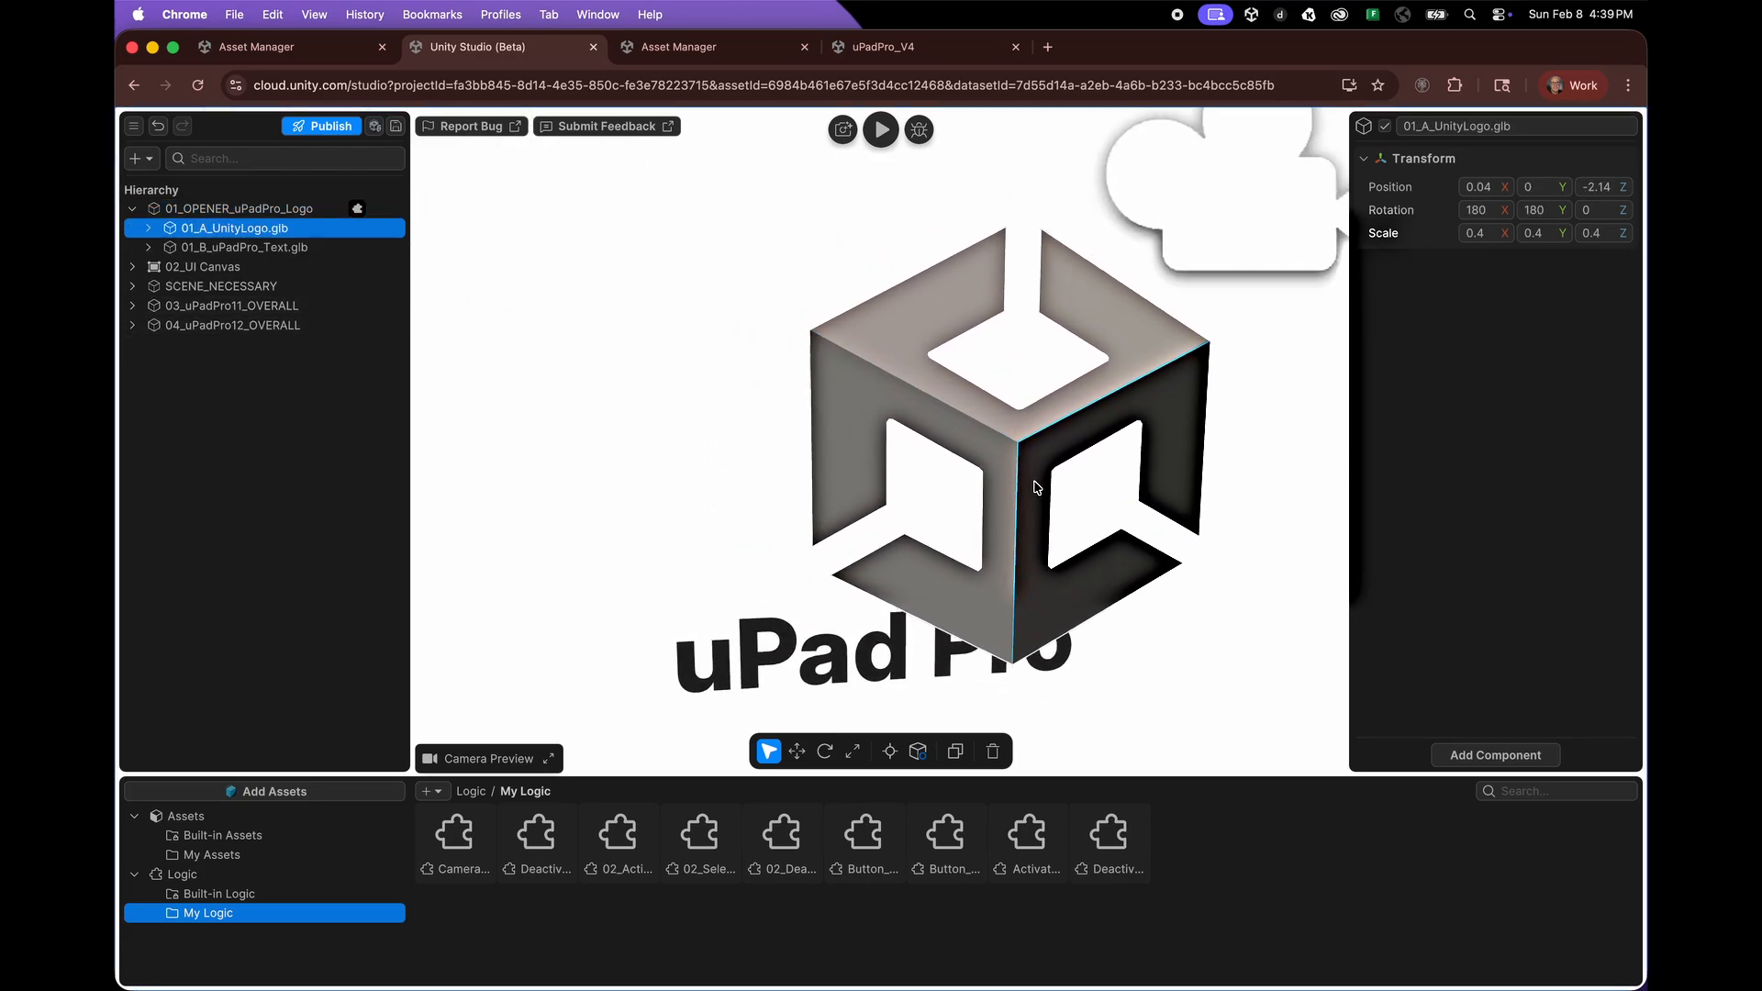
{"action": "left_click", "coordinate": [161, 127]}
{"action": "scroll", "coordinate": [1063, 519], "scroll_direction": "down", "scroll_amount": 3}
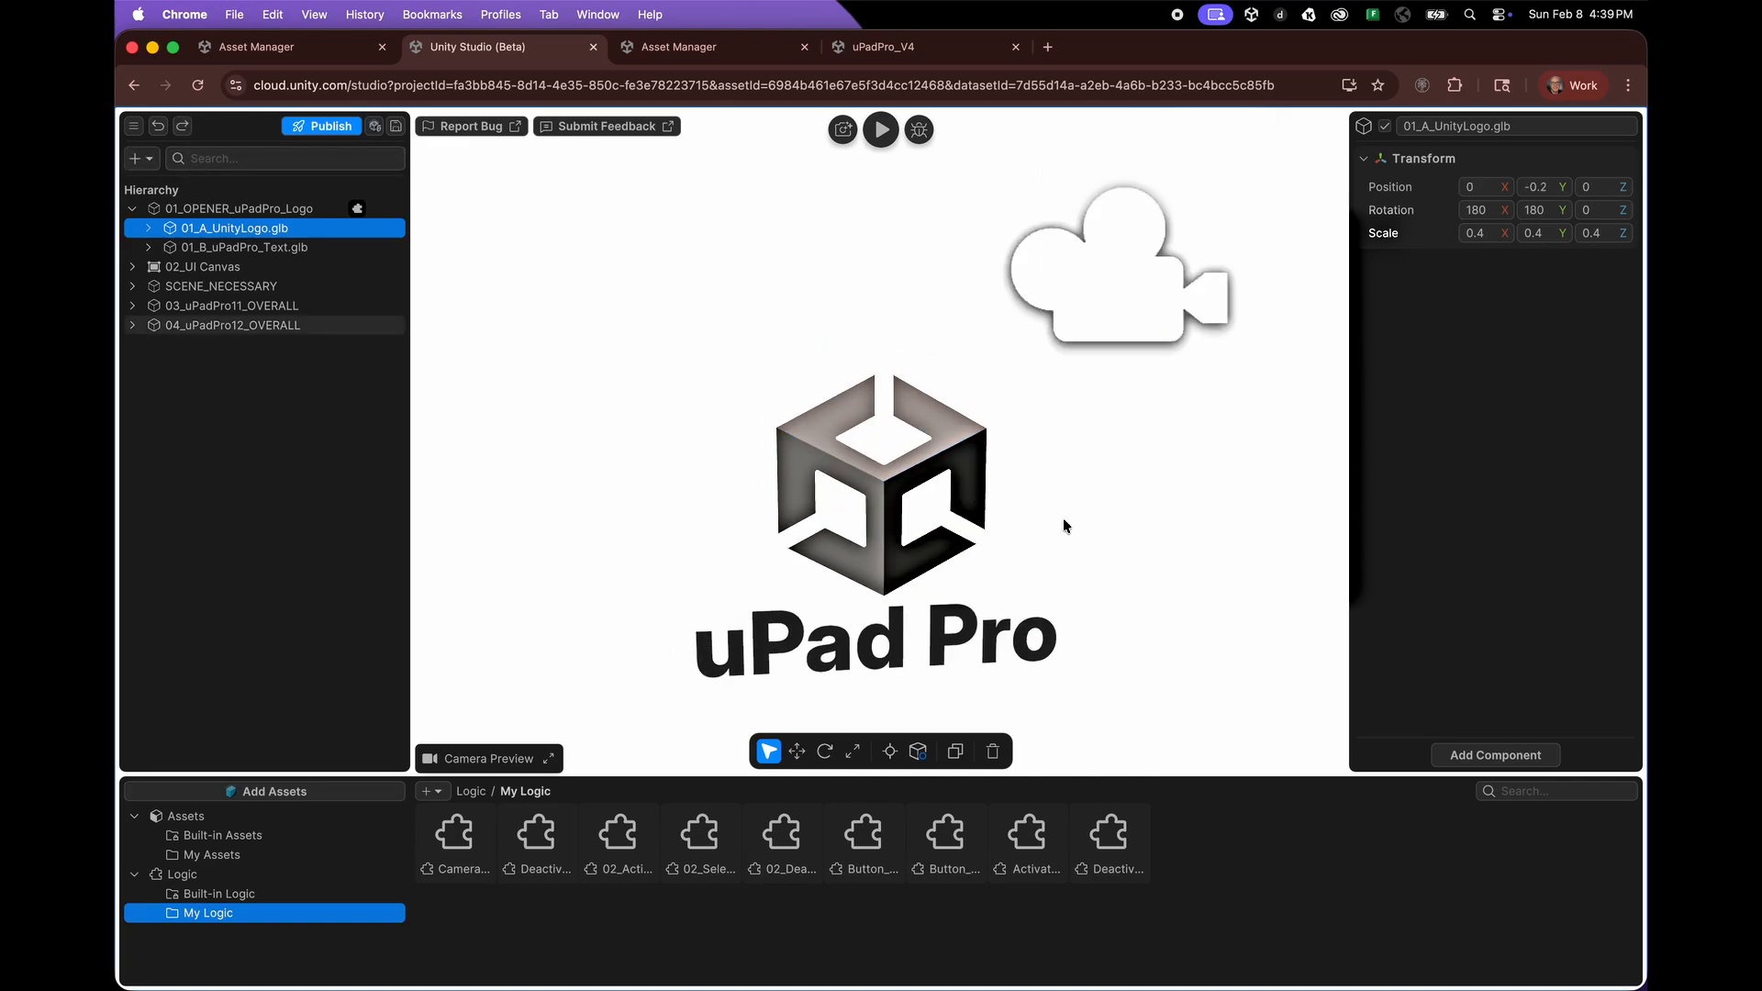
{"action": "left_click_drag", "start_coordinate": [1121, 497], "coordinate": [941, 502]}
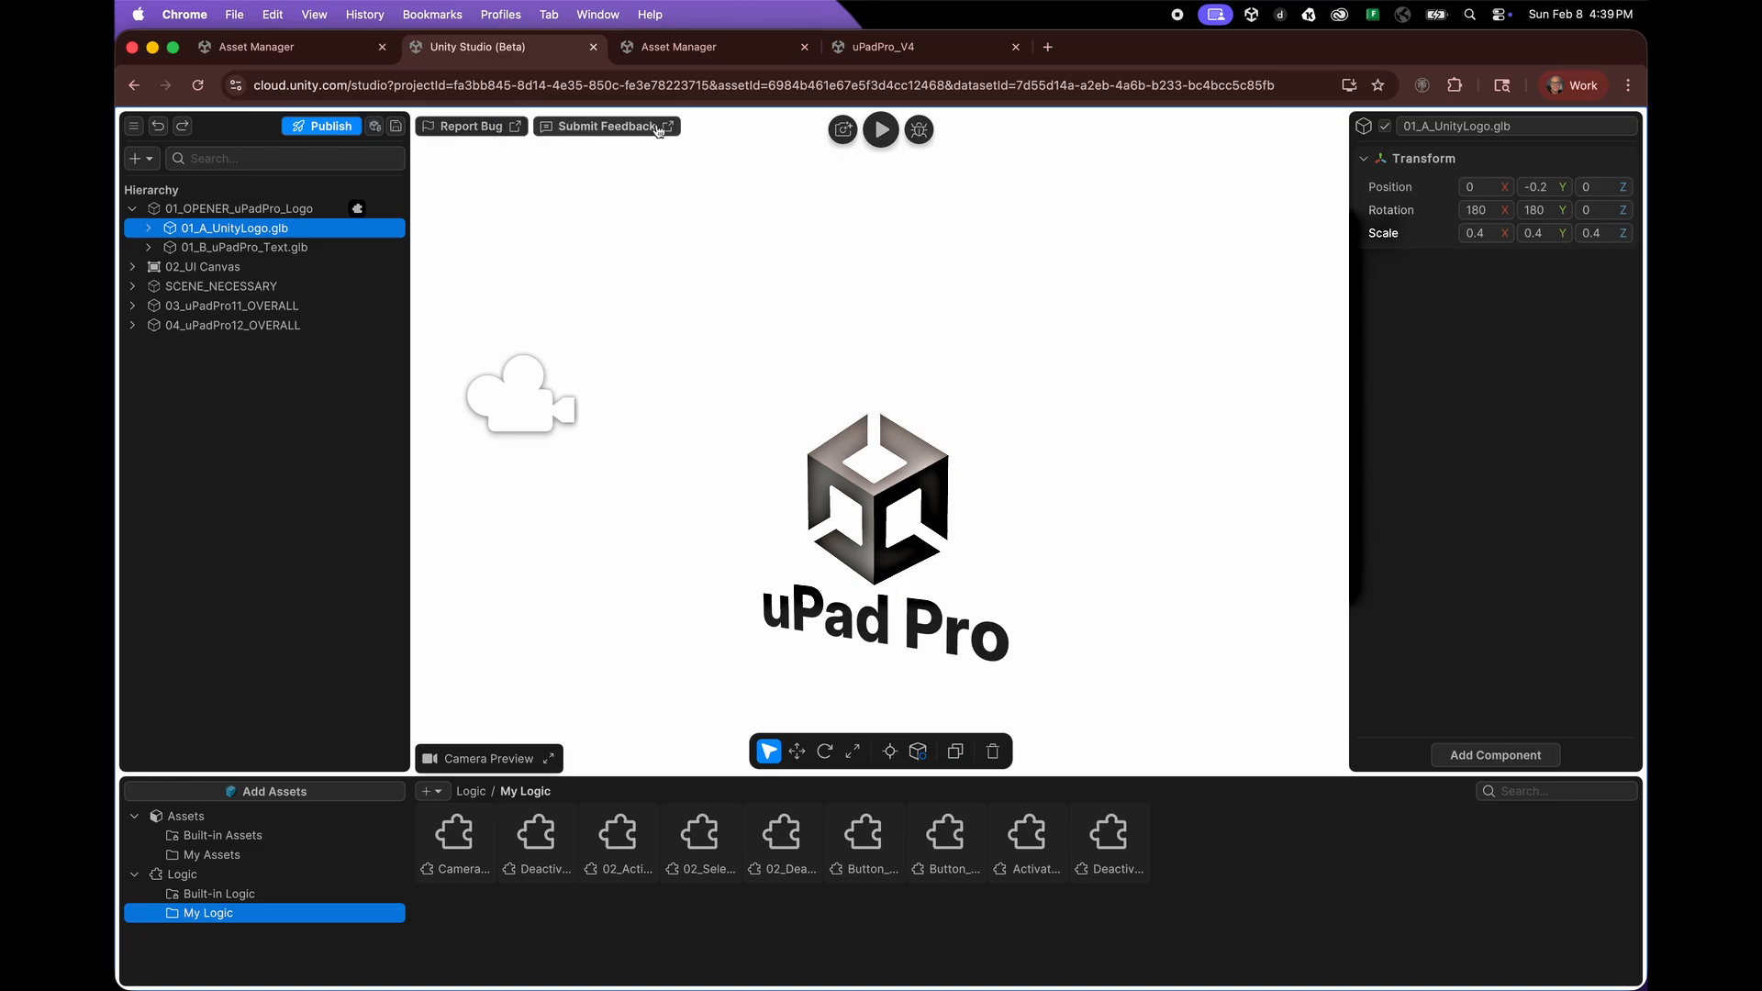
- Check the project's debug notifications and play the configurator inside Unity Studio
{"action": "left_click", "coordinate": [922, 129]}
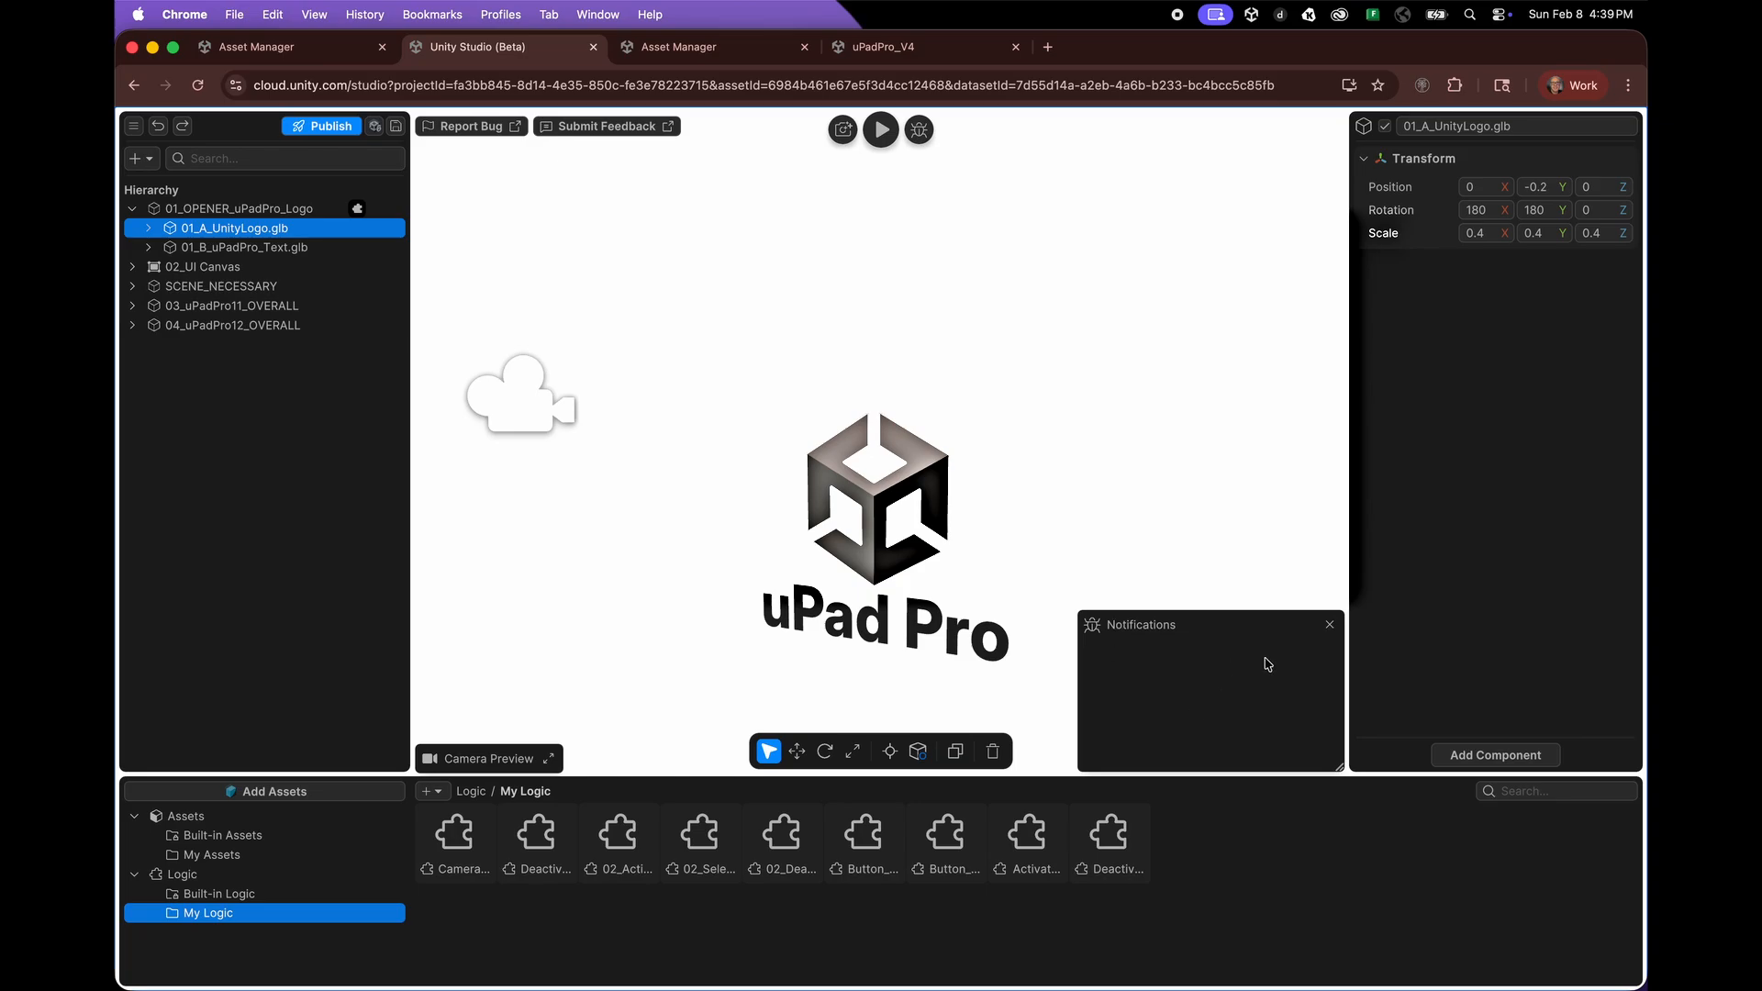
{"action": "left_click", "coordinate": [1331, 626]}
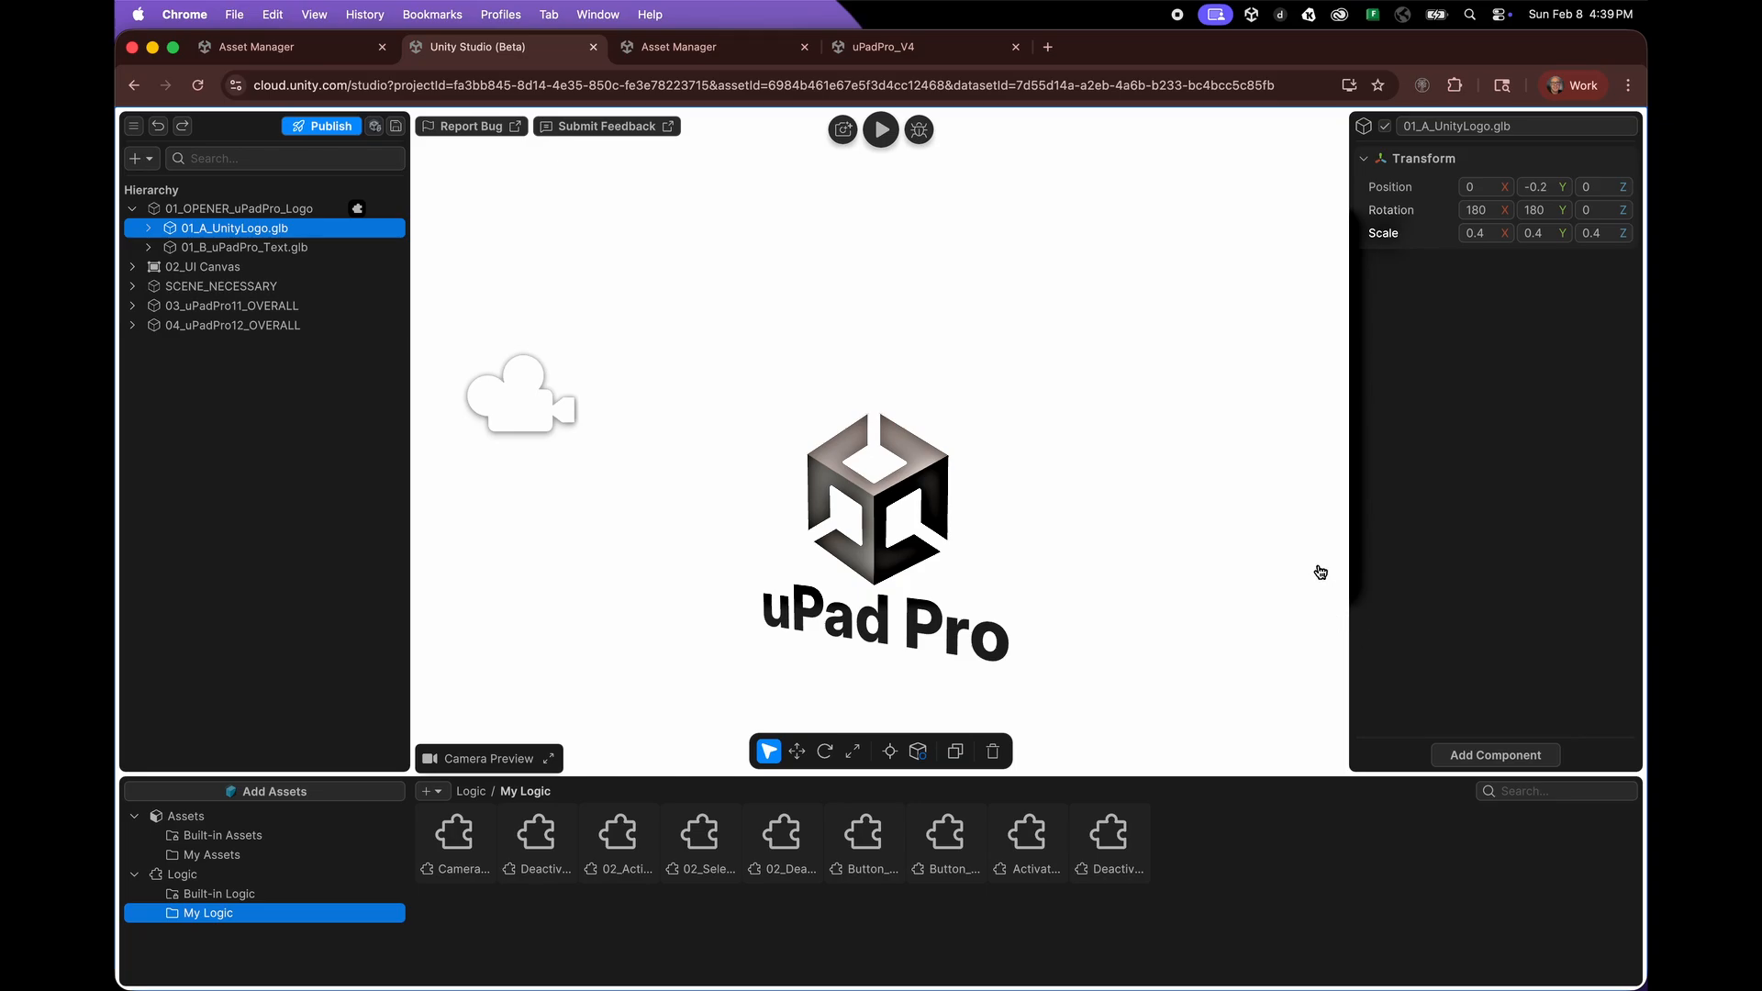
{"action": "left_click", "coordinate": [882, 130]}
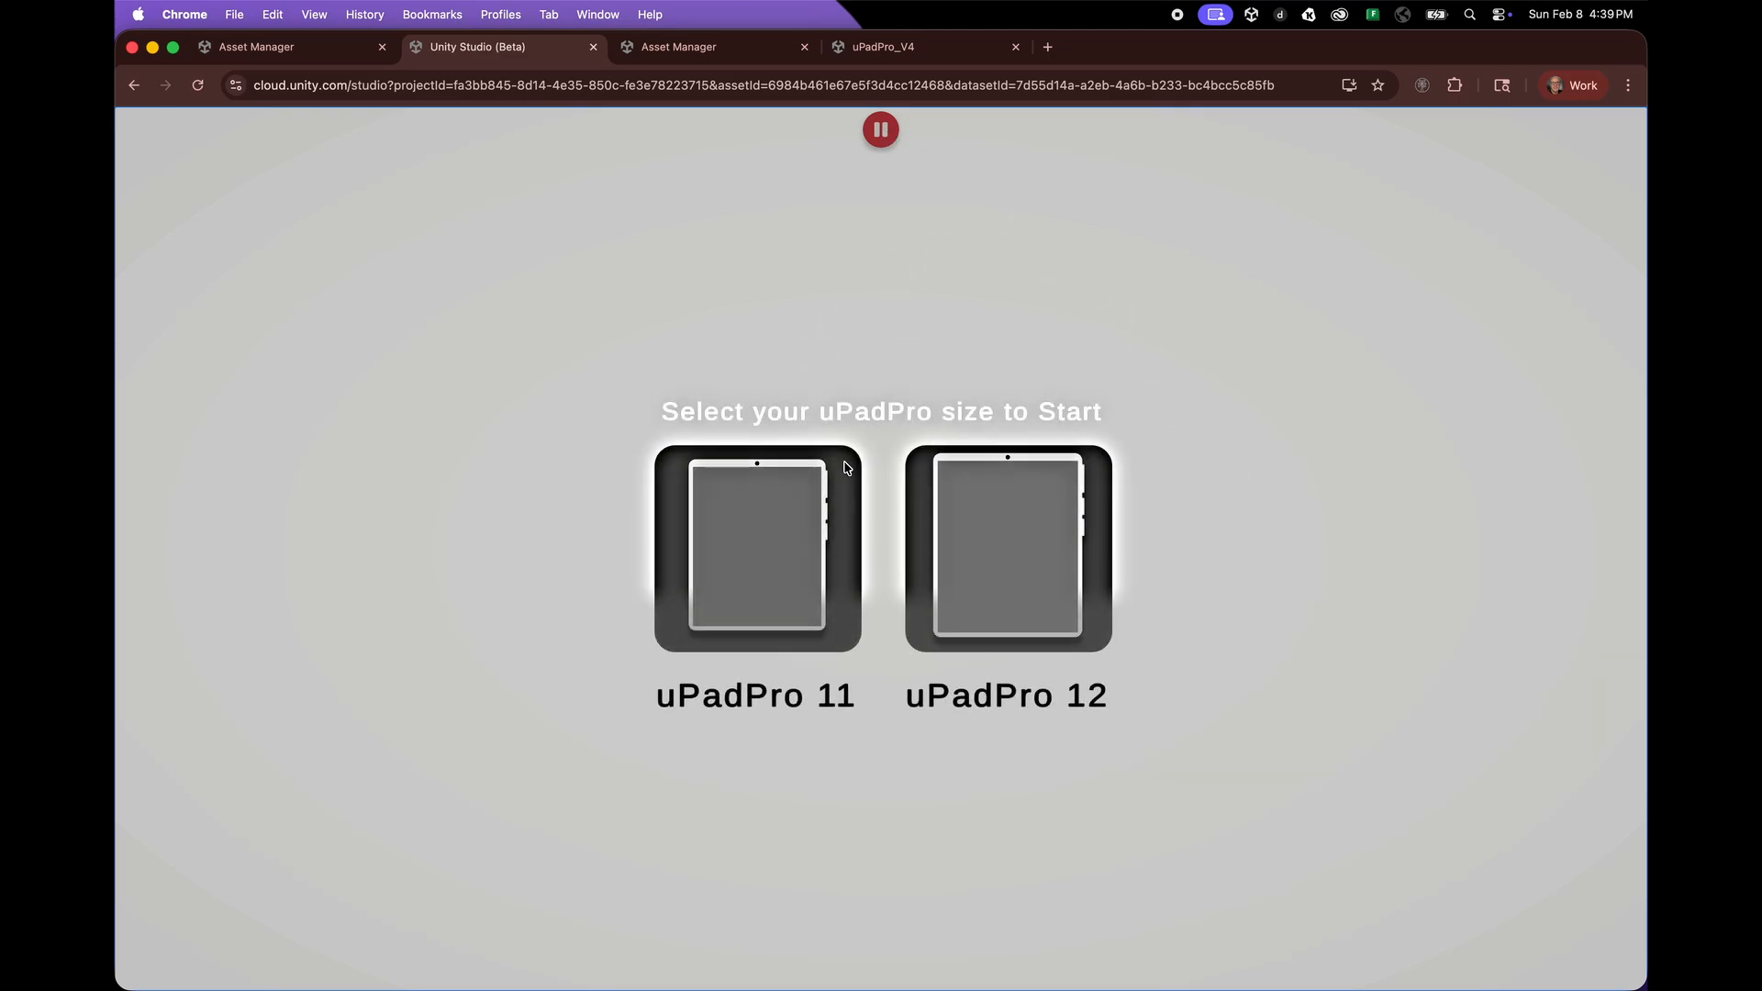
- Choose the uPadPro 11 and try the blue, green and red anodized metal tints, finishing with purple
{"action": "left_click", "coordinate": [779, 528]}
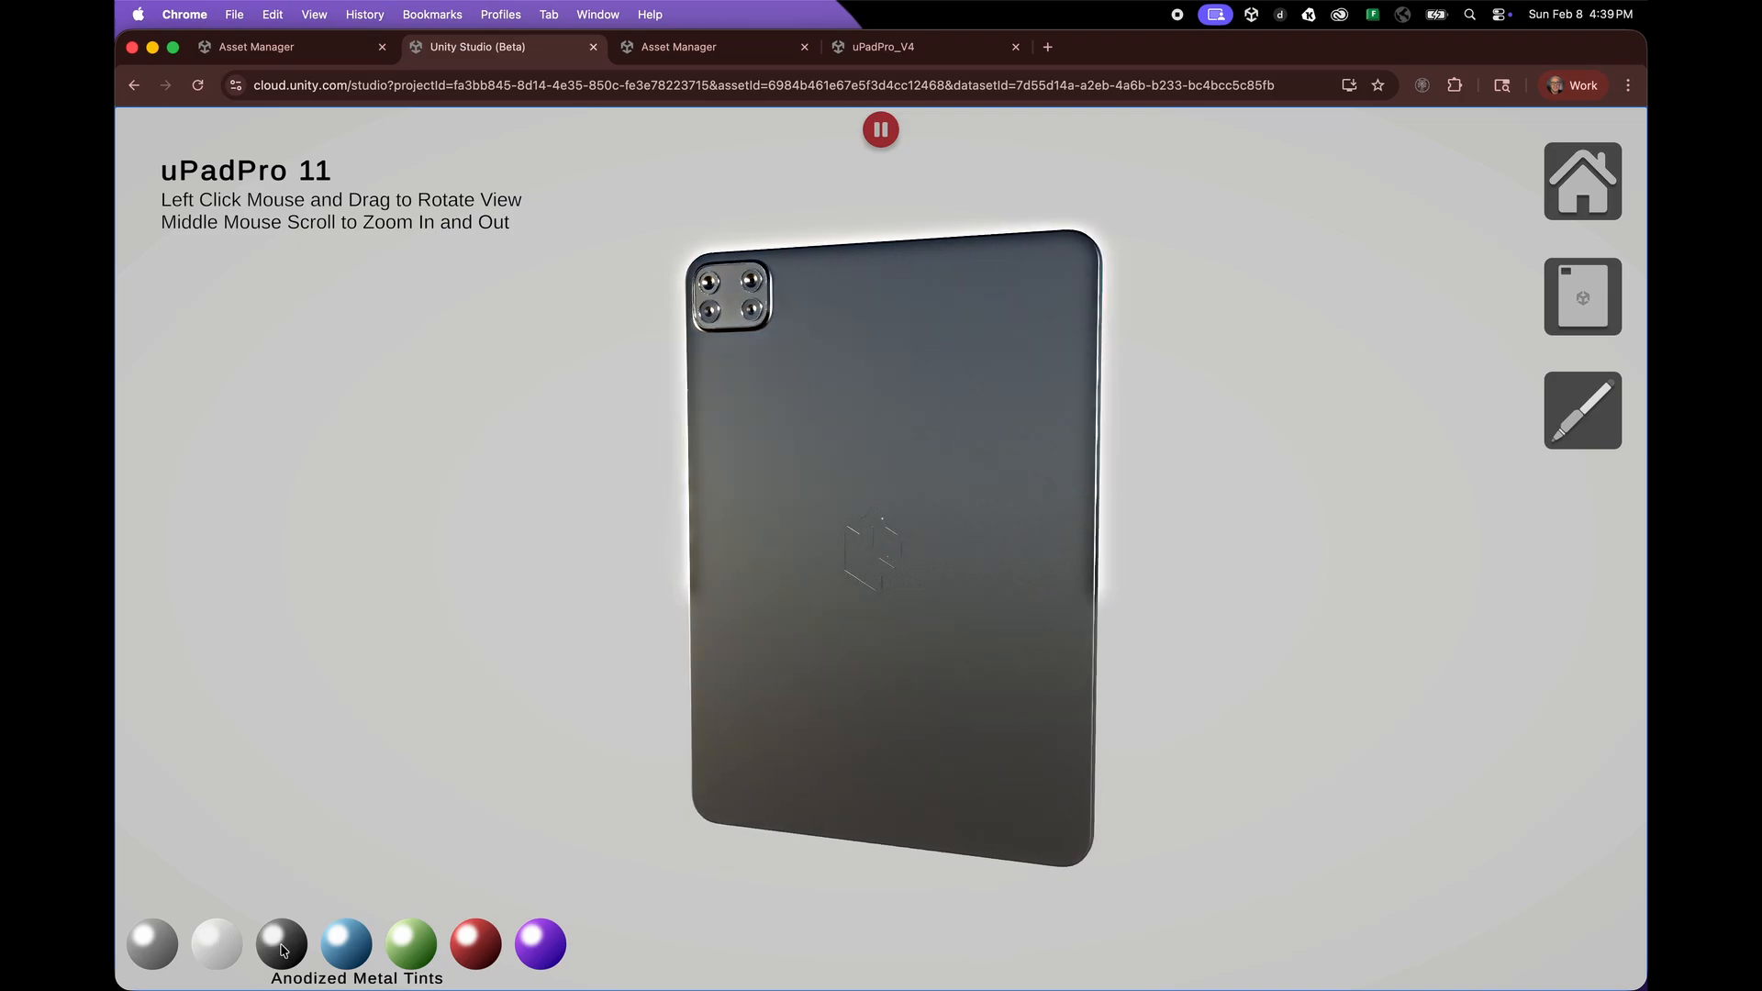
{"action": "left_click", "coordinate": [360, 952]}
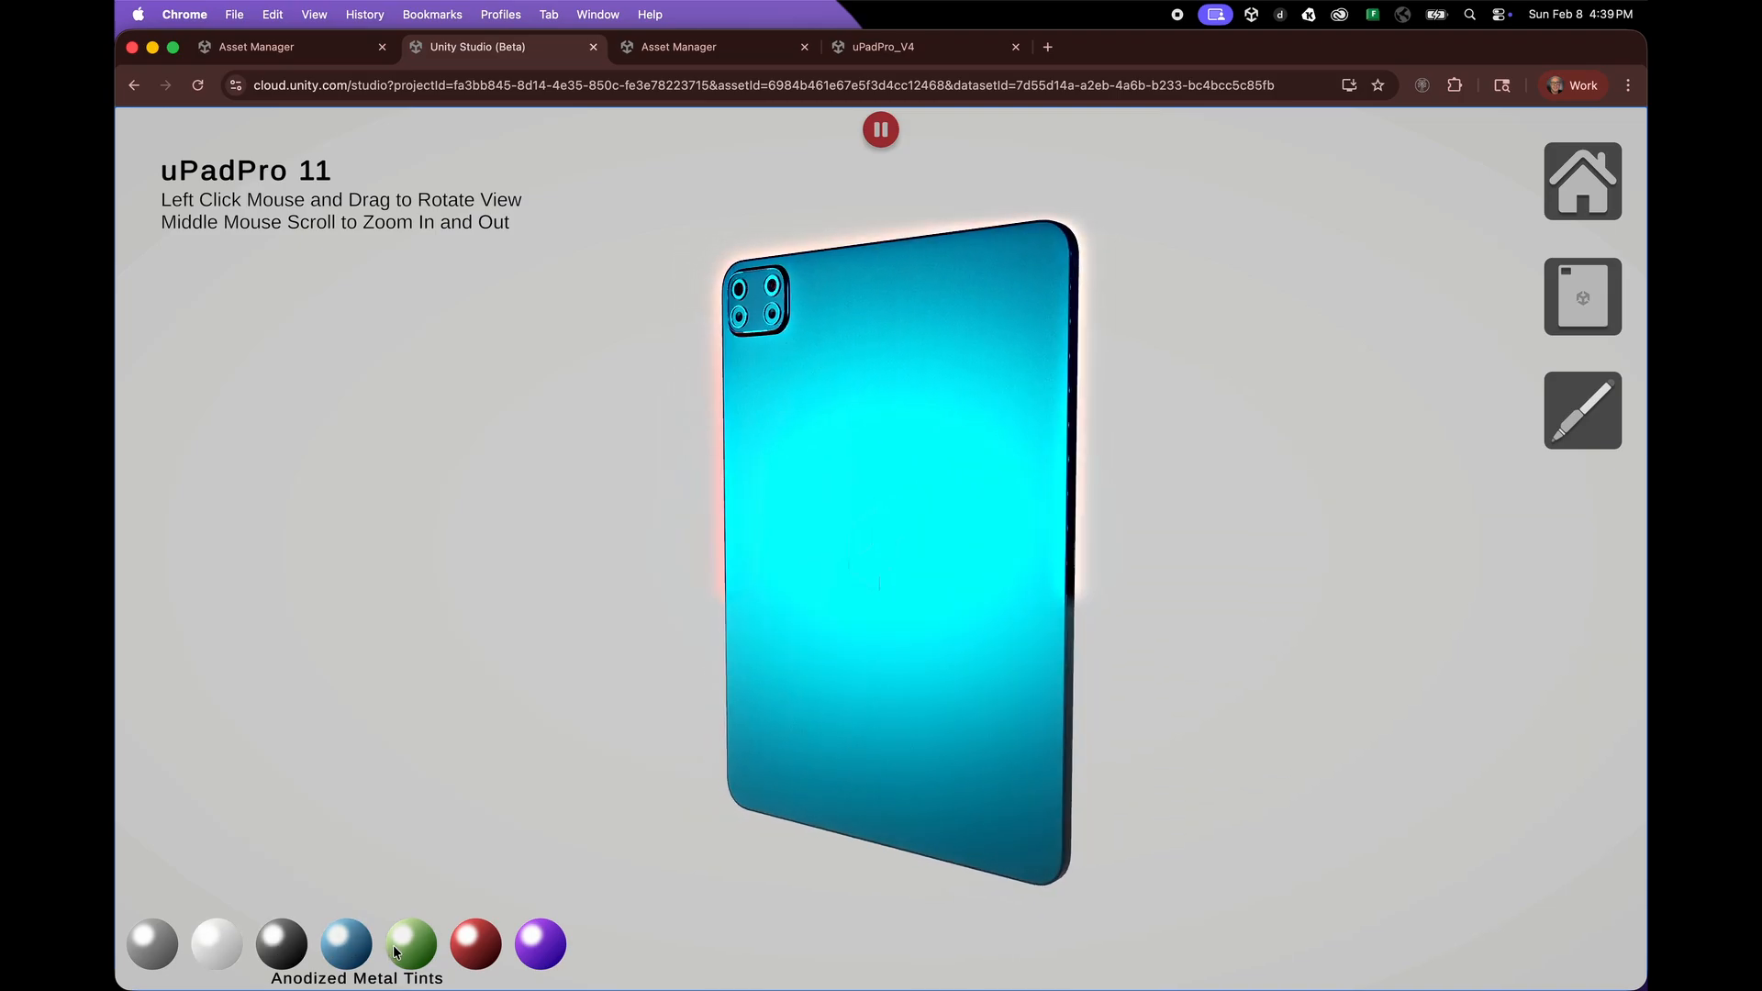
{"action": "left_click", "coordinate": [397, 945]}
{"action": "left_click", "coordinate": [492, 953]}
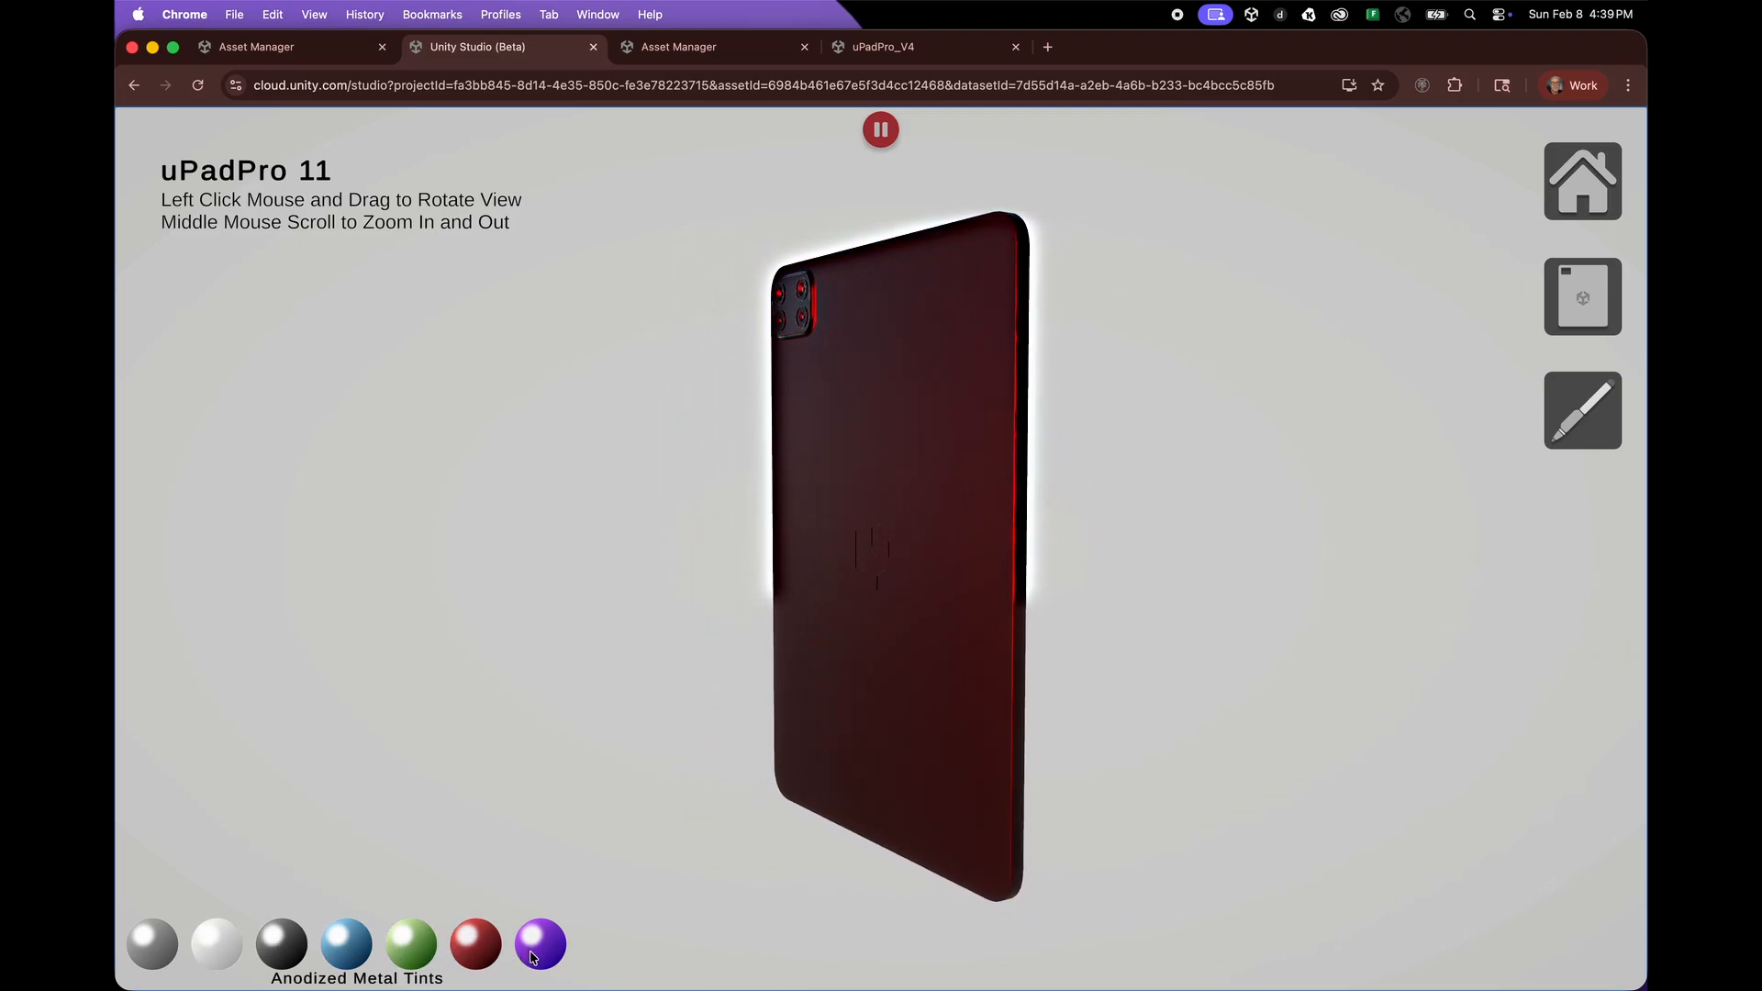
{"action": "left_click", "coordinate": [541, 946]}
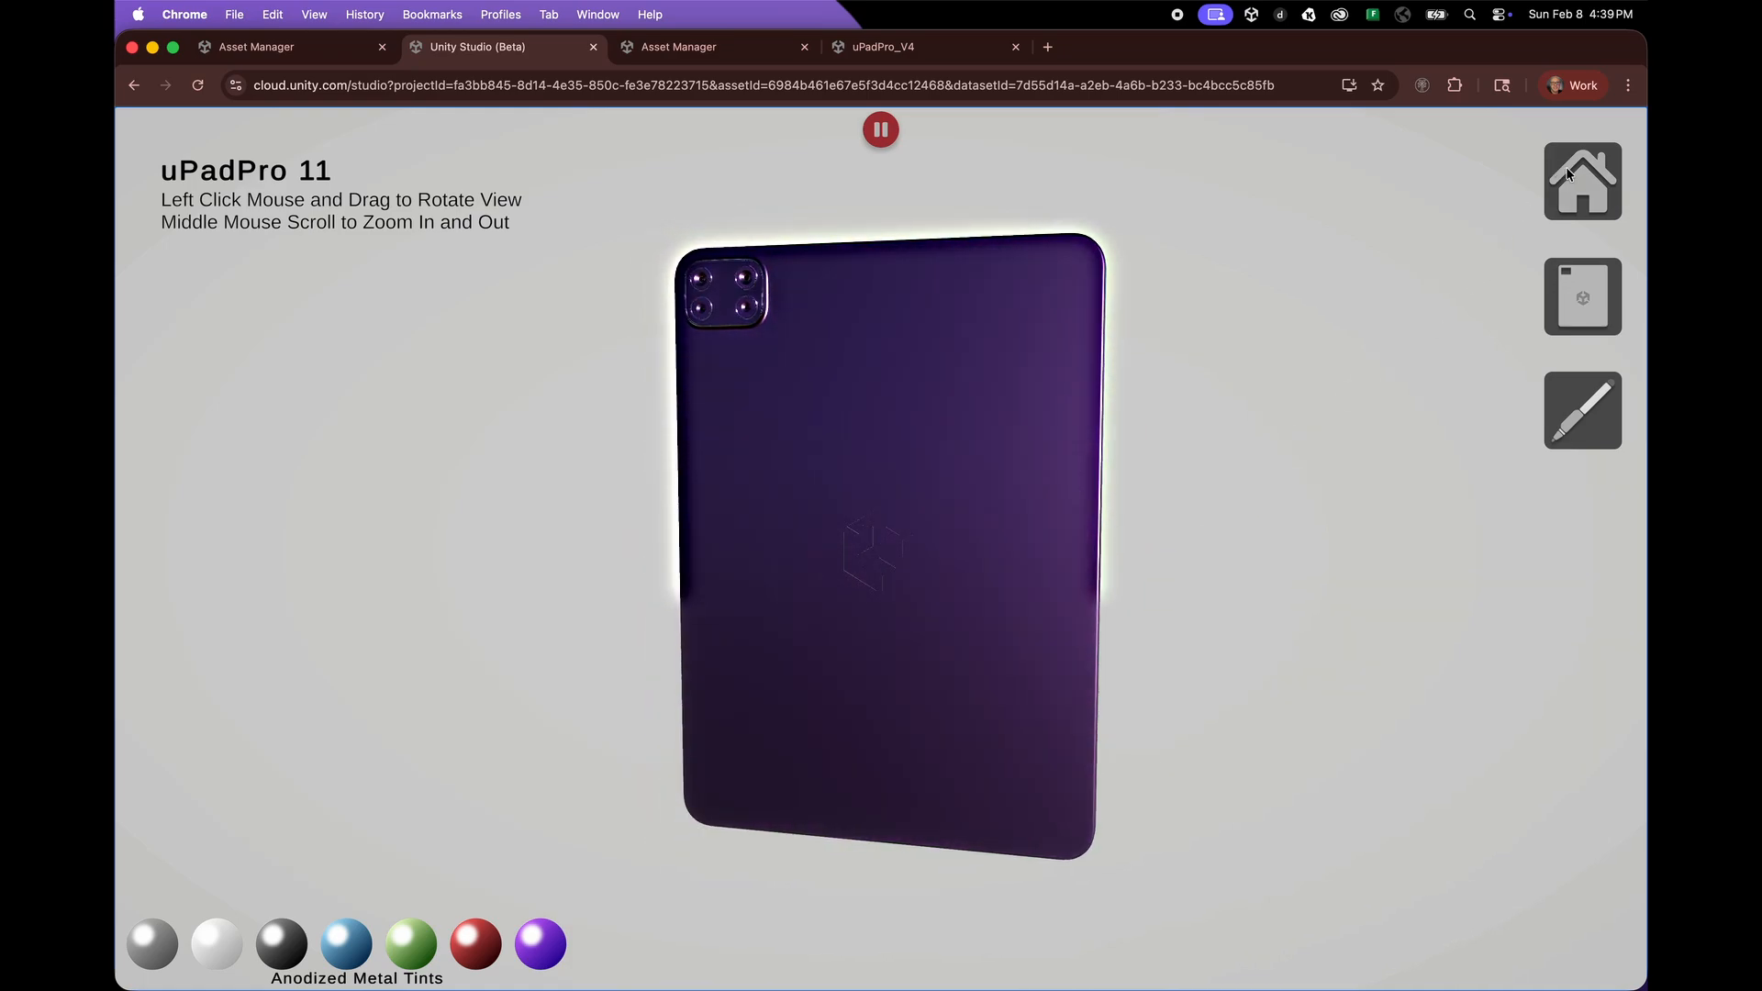
- Add the silicone case to the uPadPro 11 and try the light grey, black and blue case tints, finishing with green
{"action": "left_click", "coordinate": [1577, 298]}
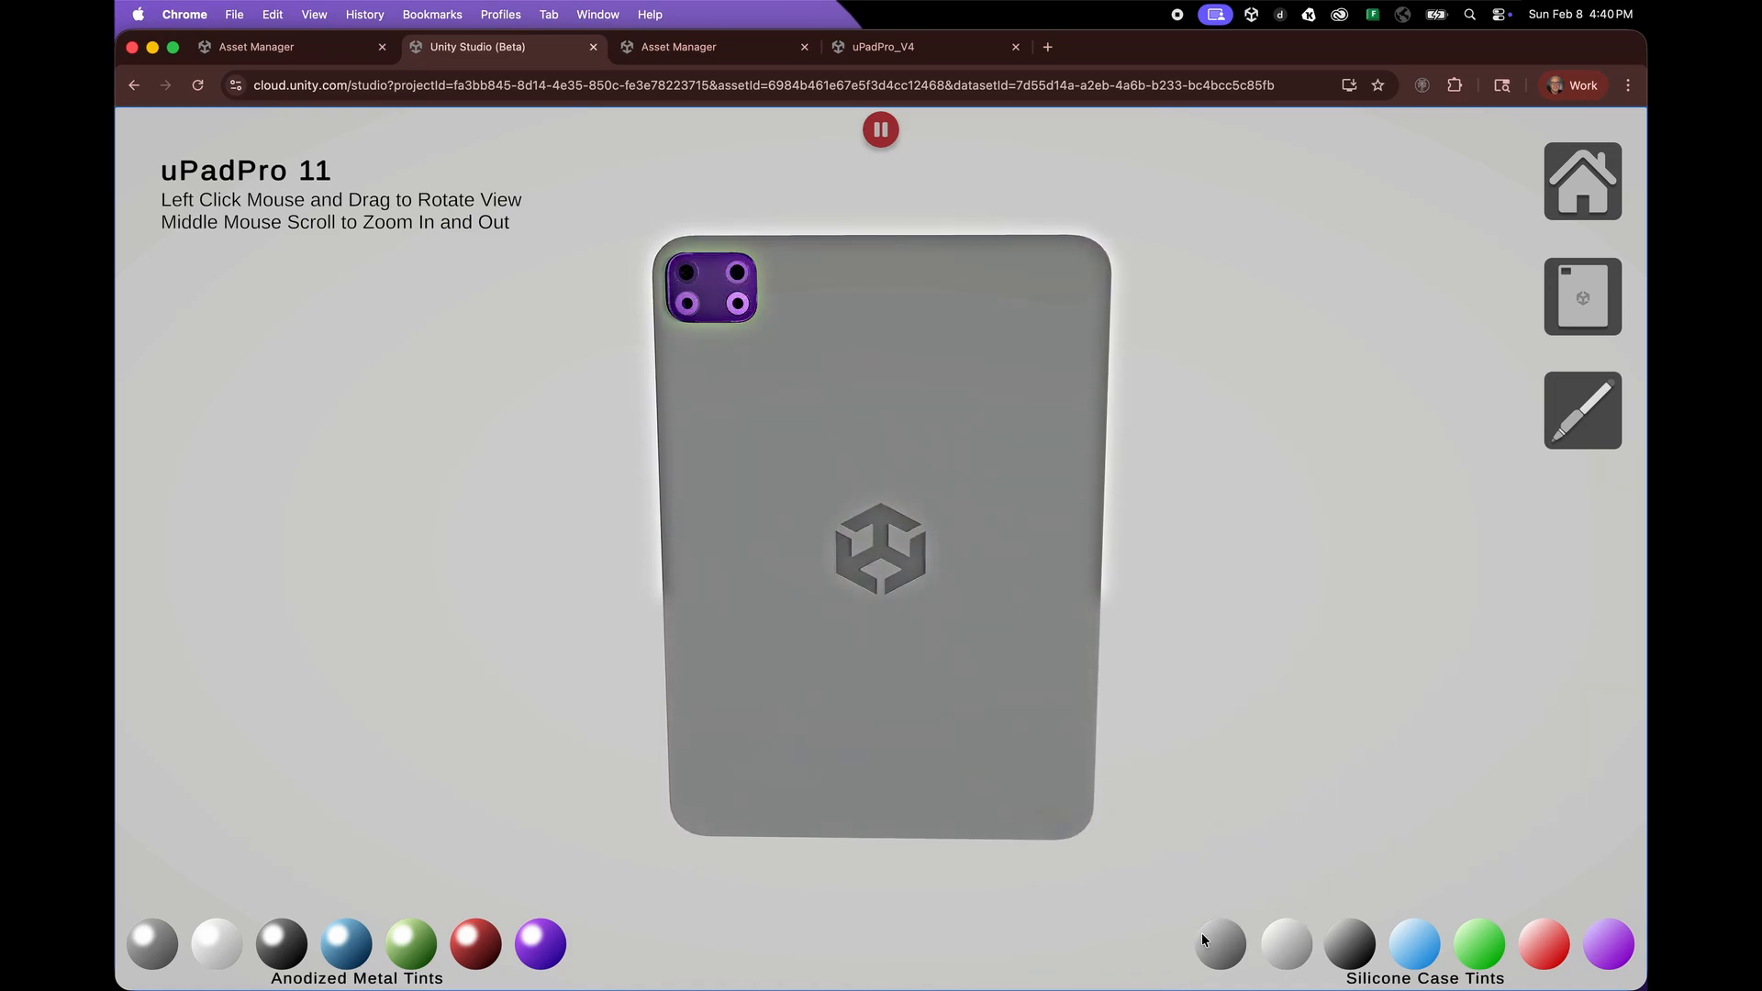
{"action": "left_click", "coordinate": [1299, 943]}
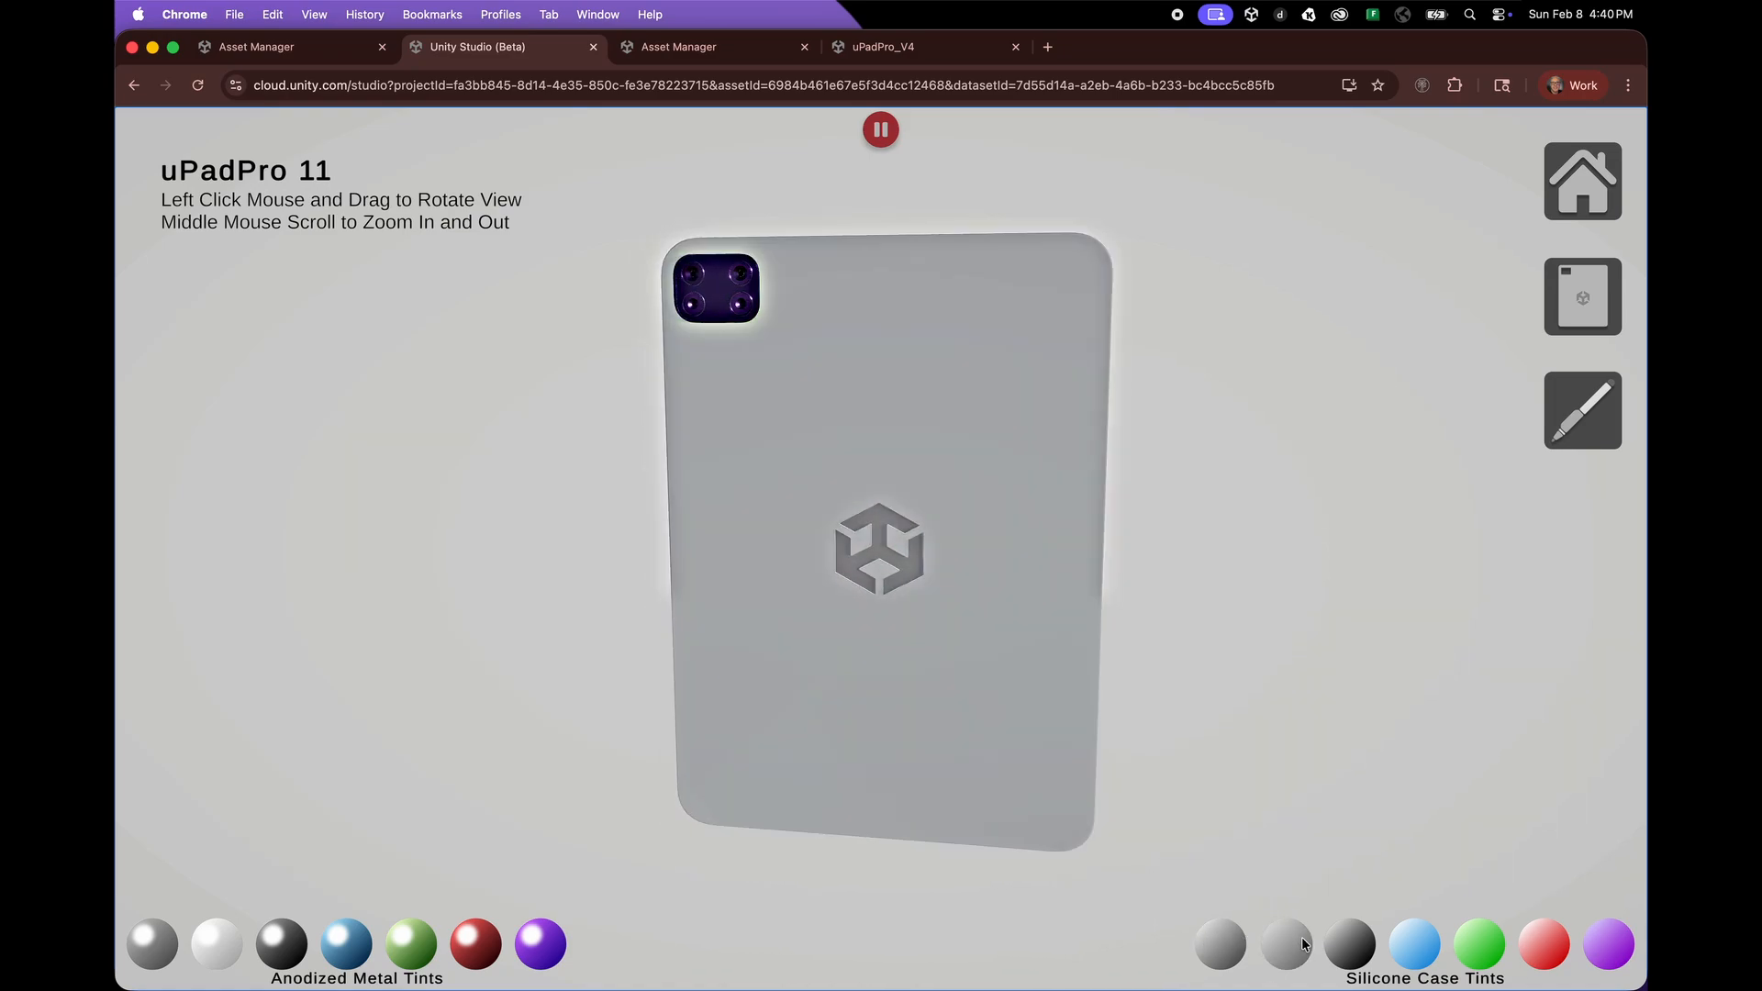
{"action": "left_click", "coordinate": [1350, 944]}
{"action": "left_click", "coordinate": [1405, 950]}
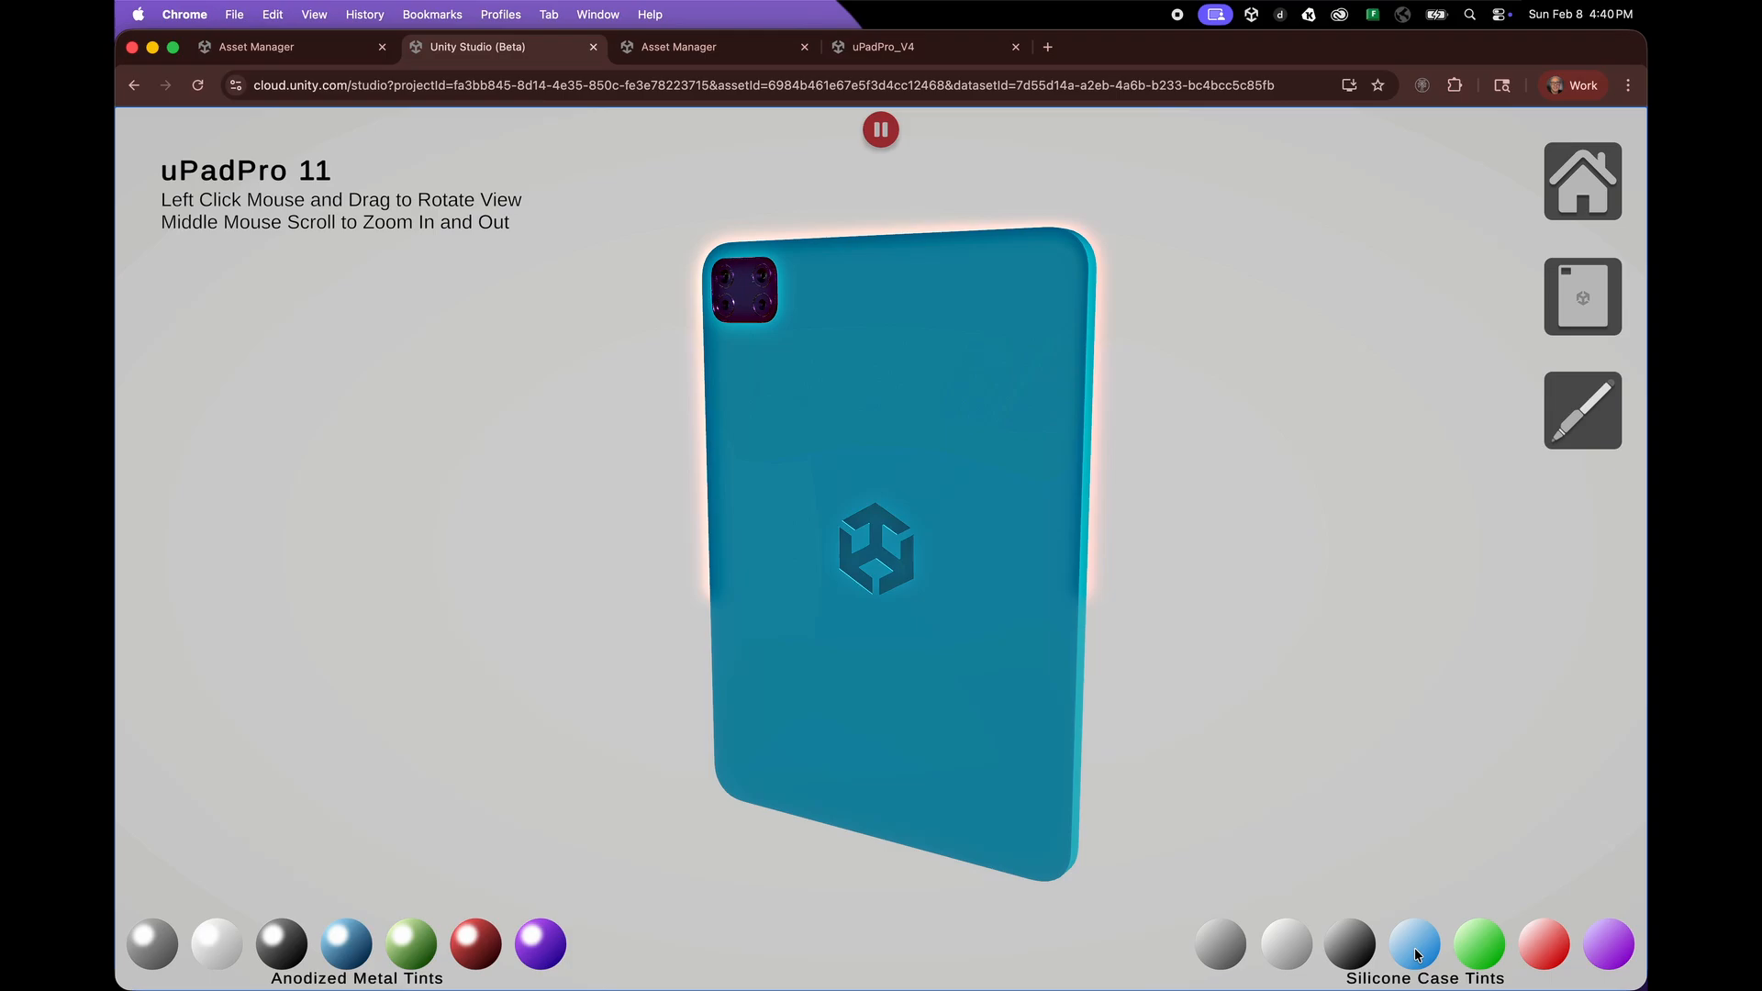
{"action": "left_click", "coordinate": [1474, 950]}
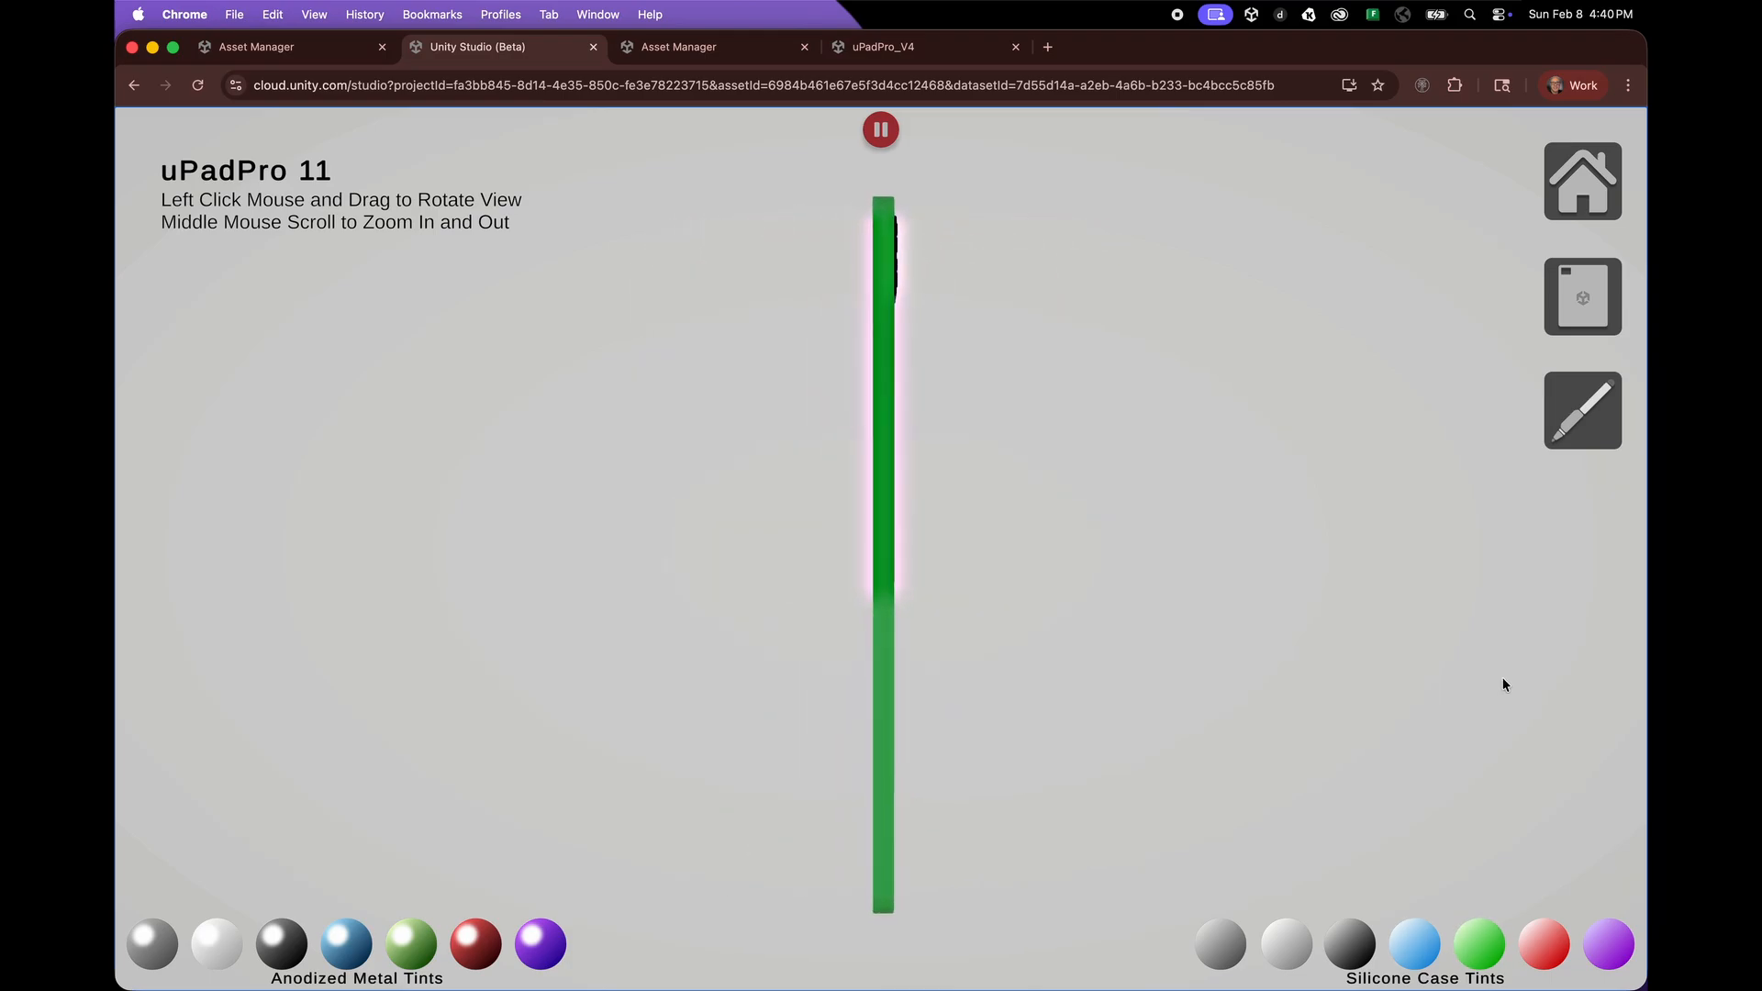
- Try the red silicone case tint on the uPadPro 11, finish with purple, and attach the stylus
{"action": "left_click", "coordinate": [1546, 938]}
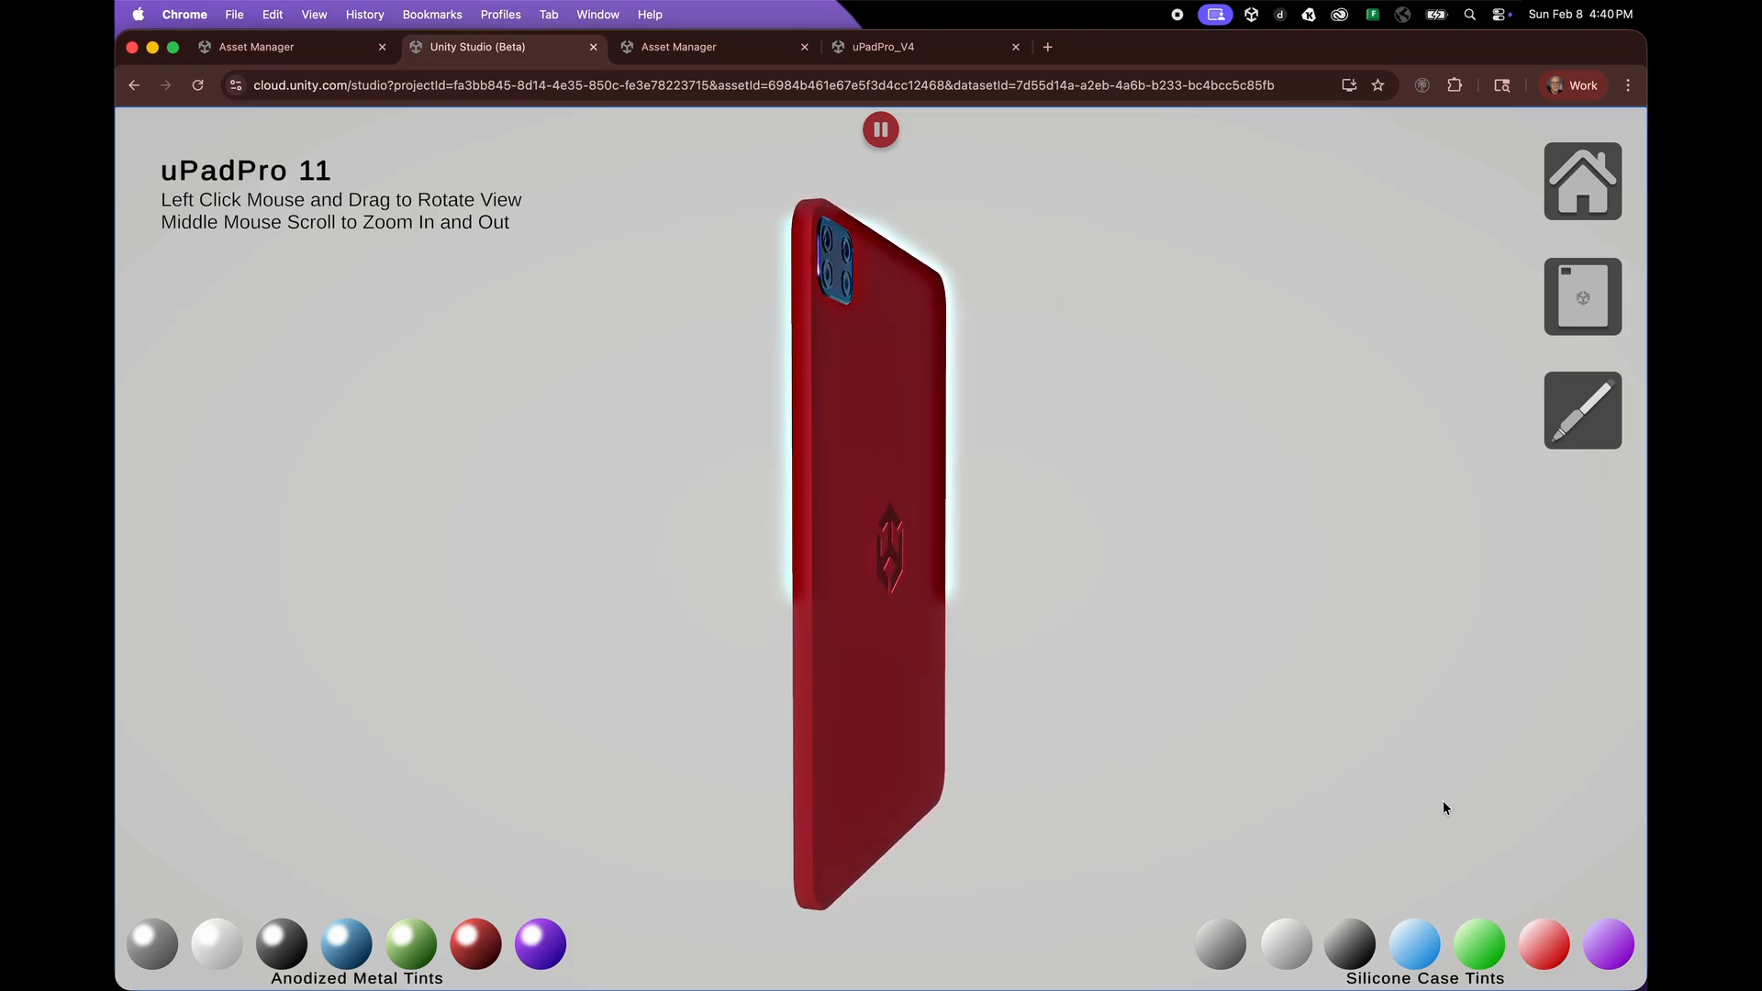
{"action": "left_click", "coordinate": [1606, 934]}
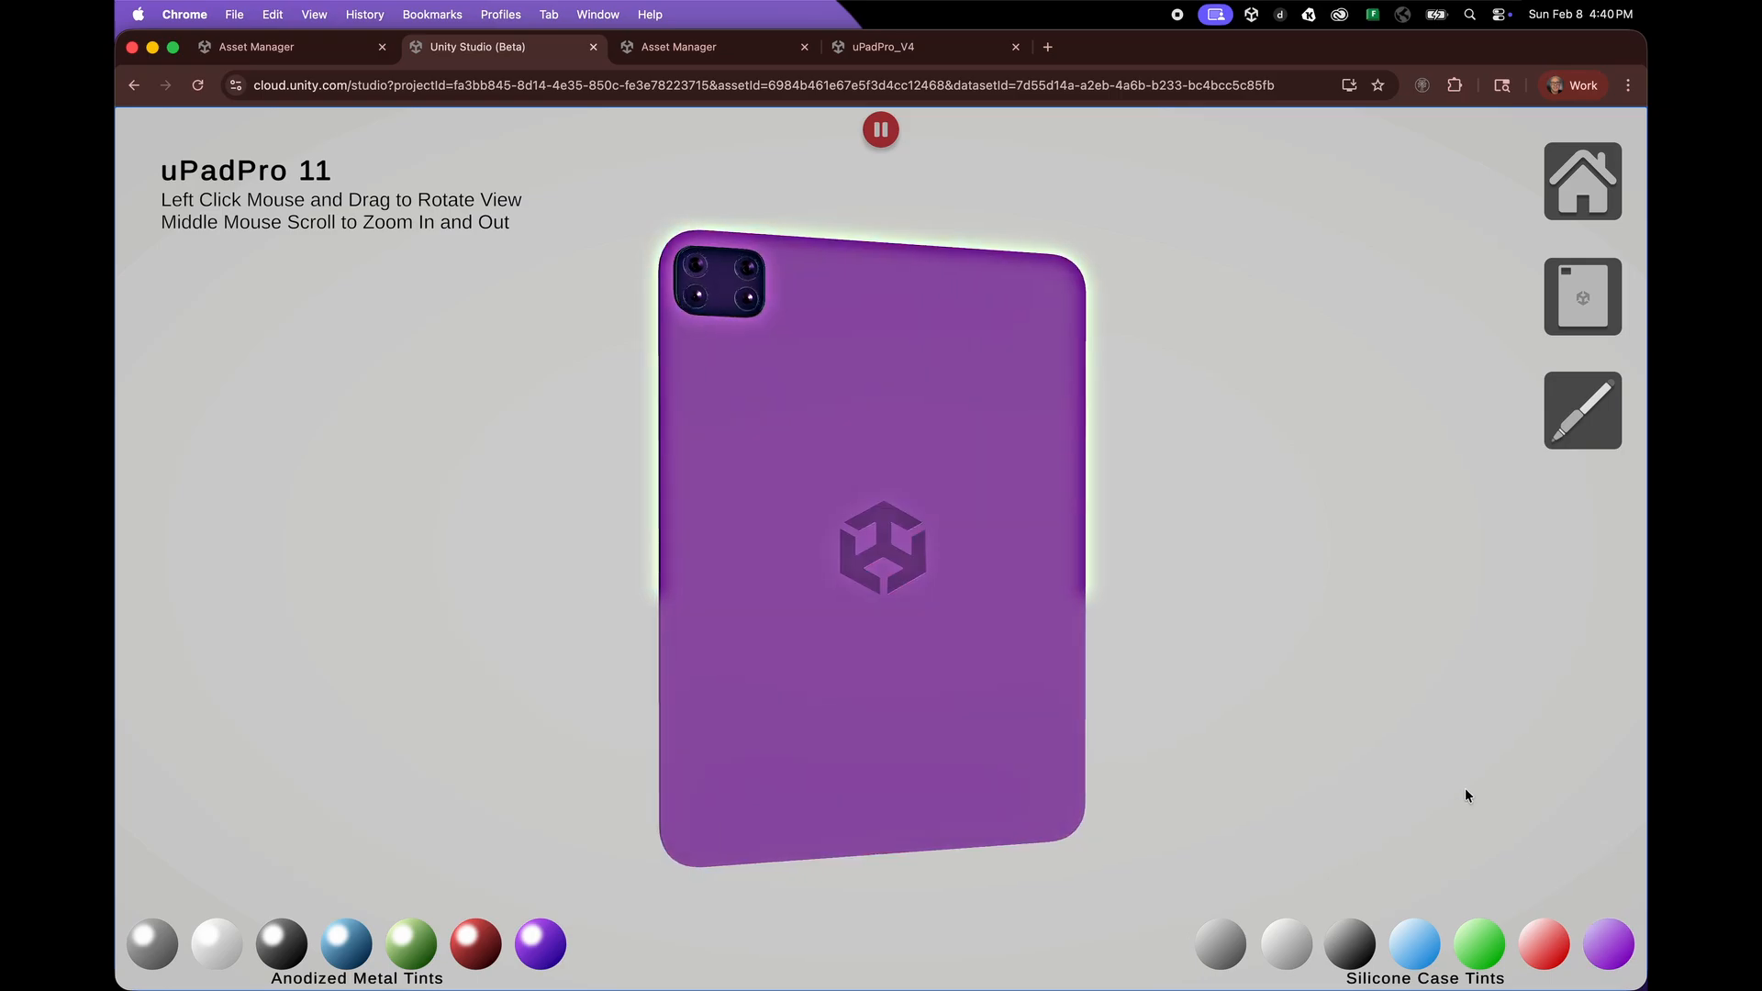
{"action": "left_click_drag", "start_coordinate": [788, 596], "coordinate": [942, 486]}
{"action": "scroll", "coordinate": [941, 487], "scroll_direction": "up", "scroll_amount": 5}
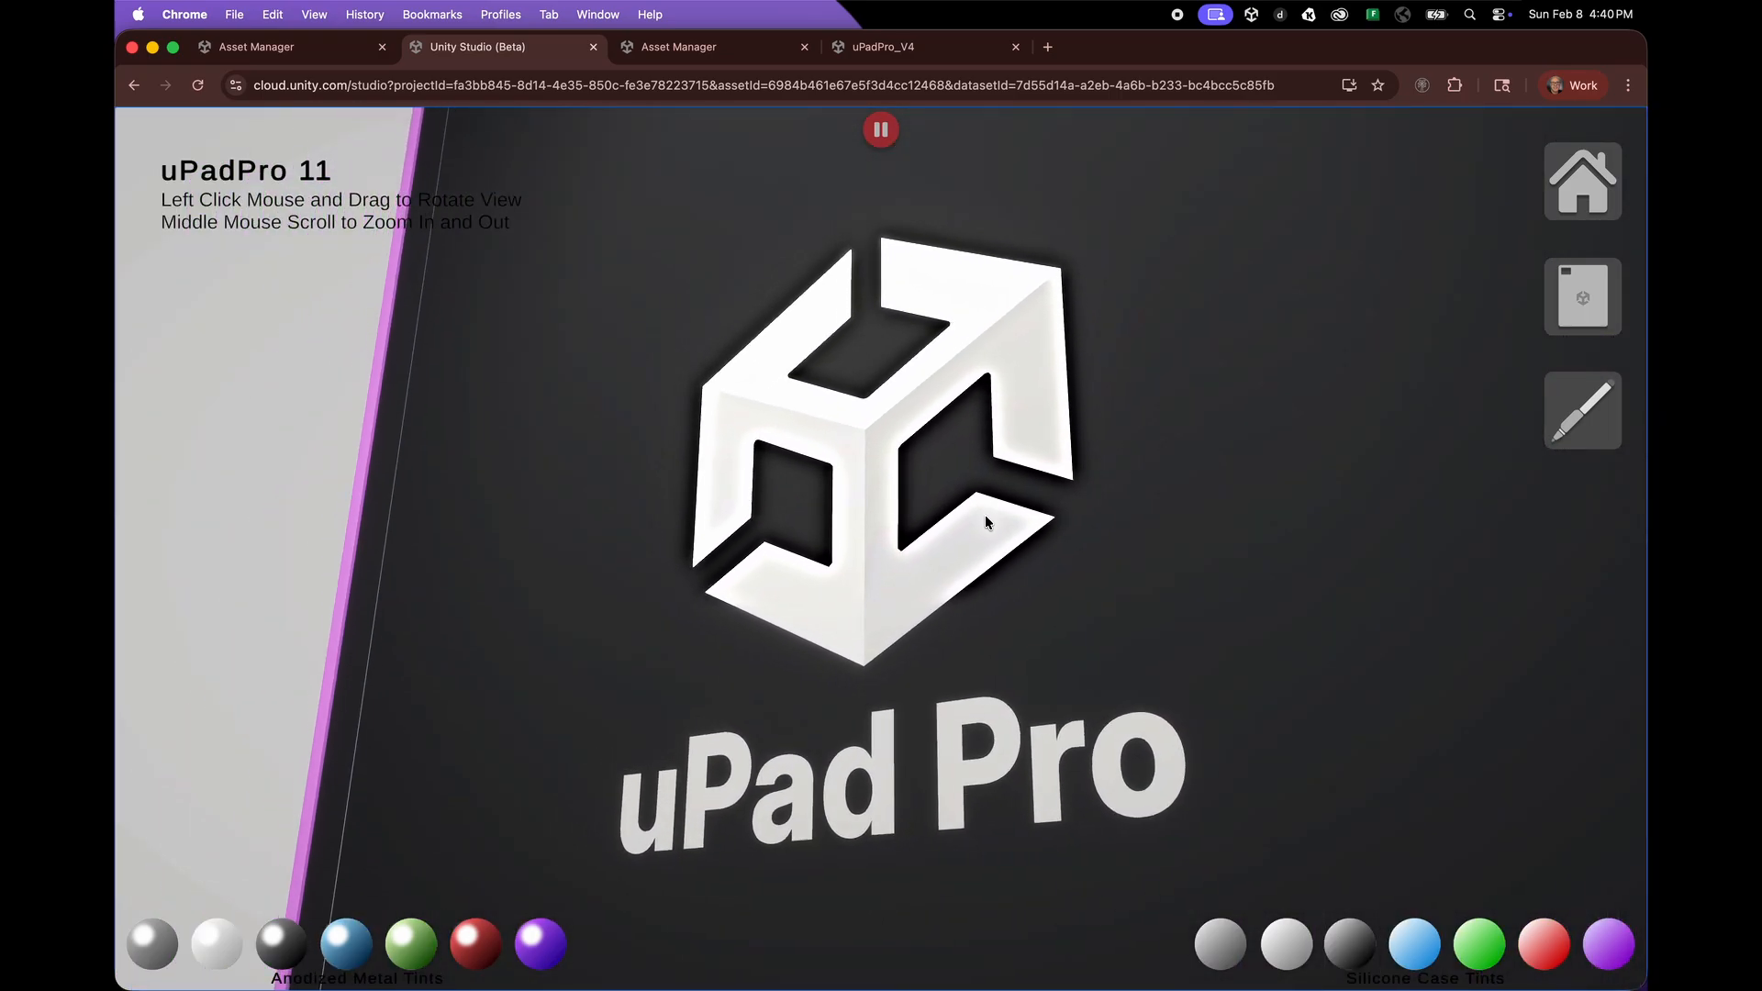
{"action": "scroll", "coordinate": [982, 517], "scroll_direction": "down", "scroll_amount": 5}
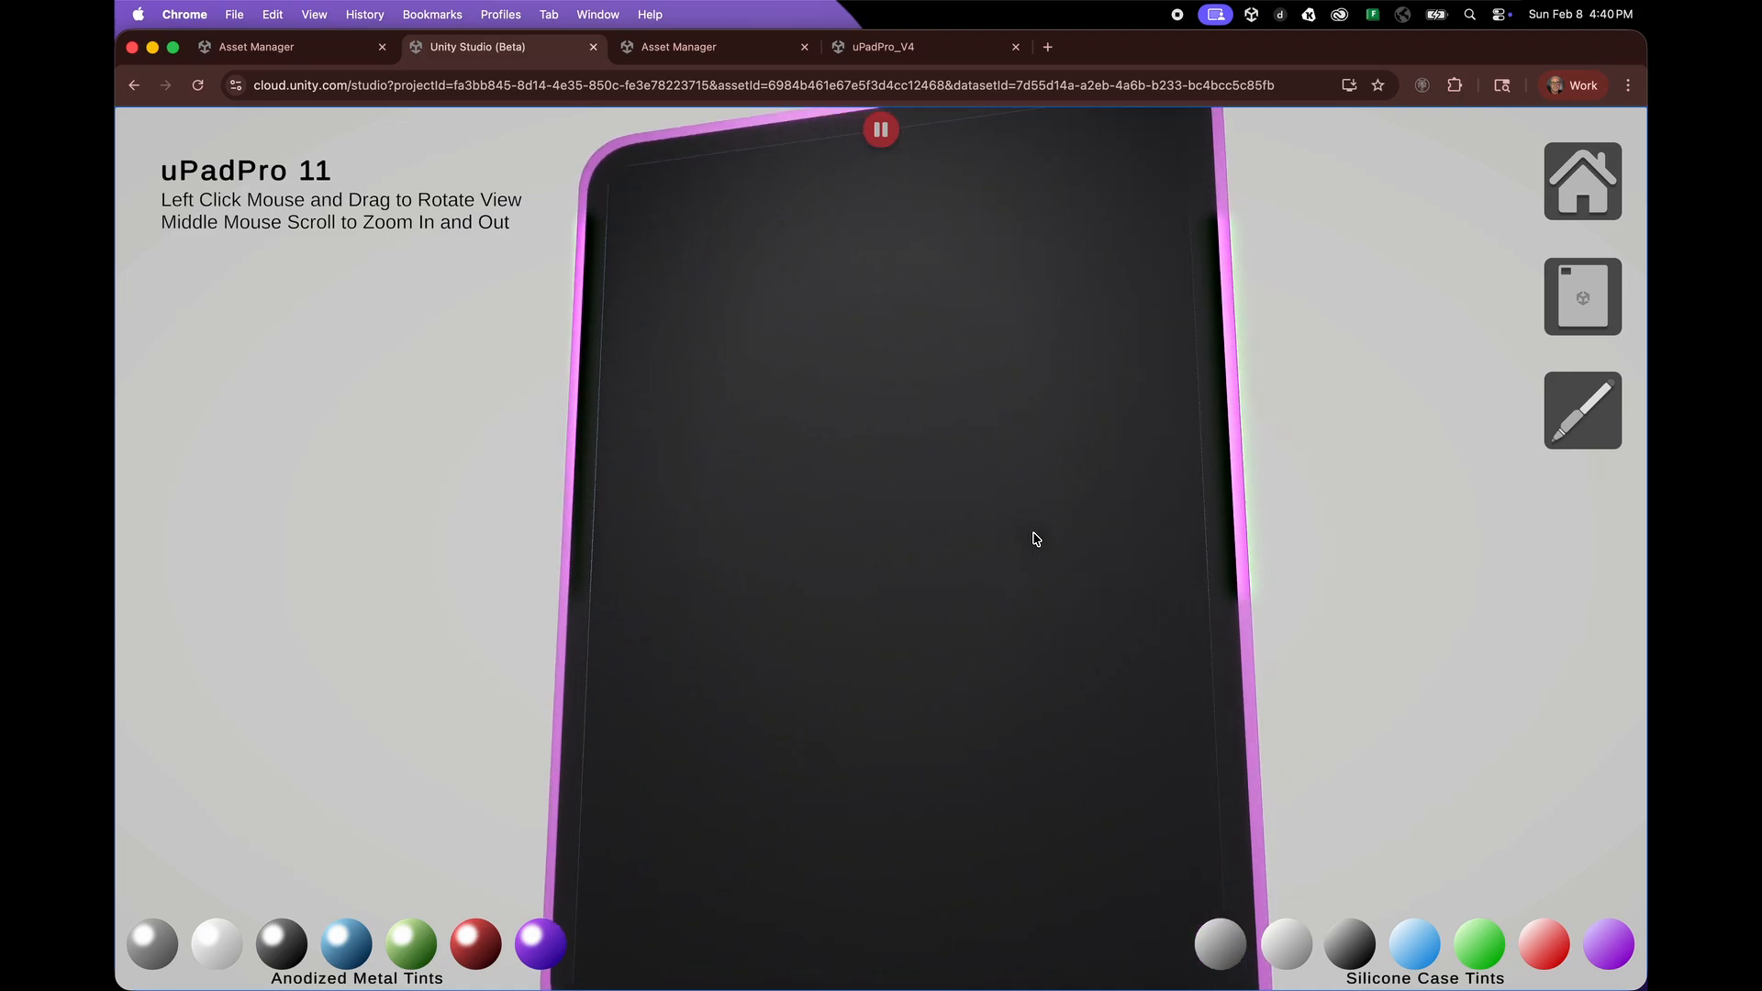
{"action": "left_click", "coordinate": [1565, 409]}
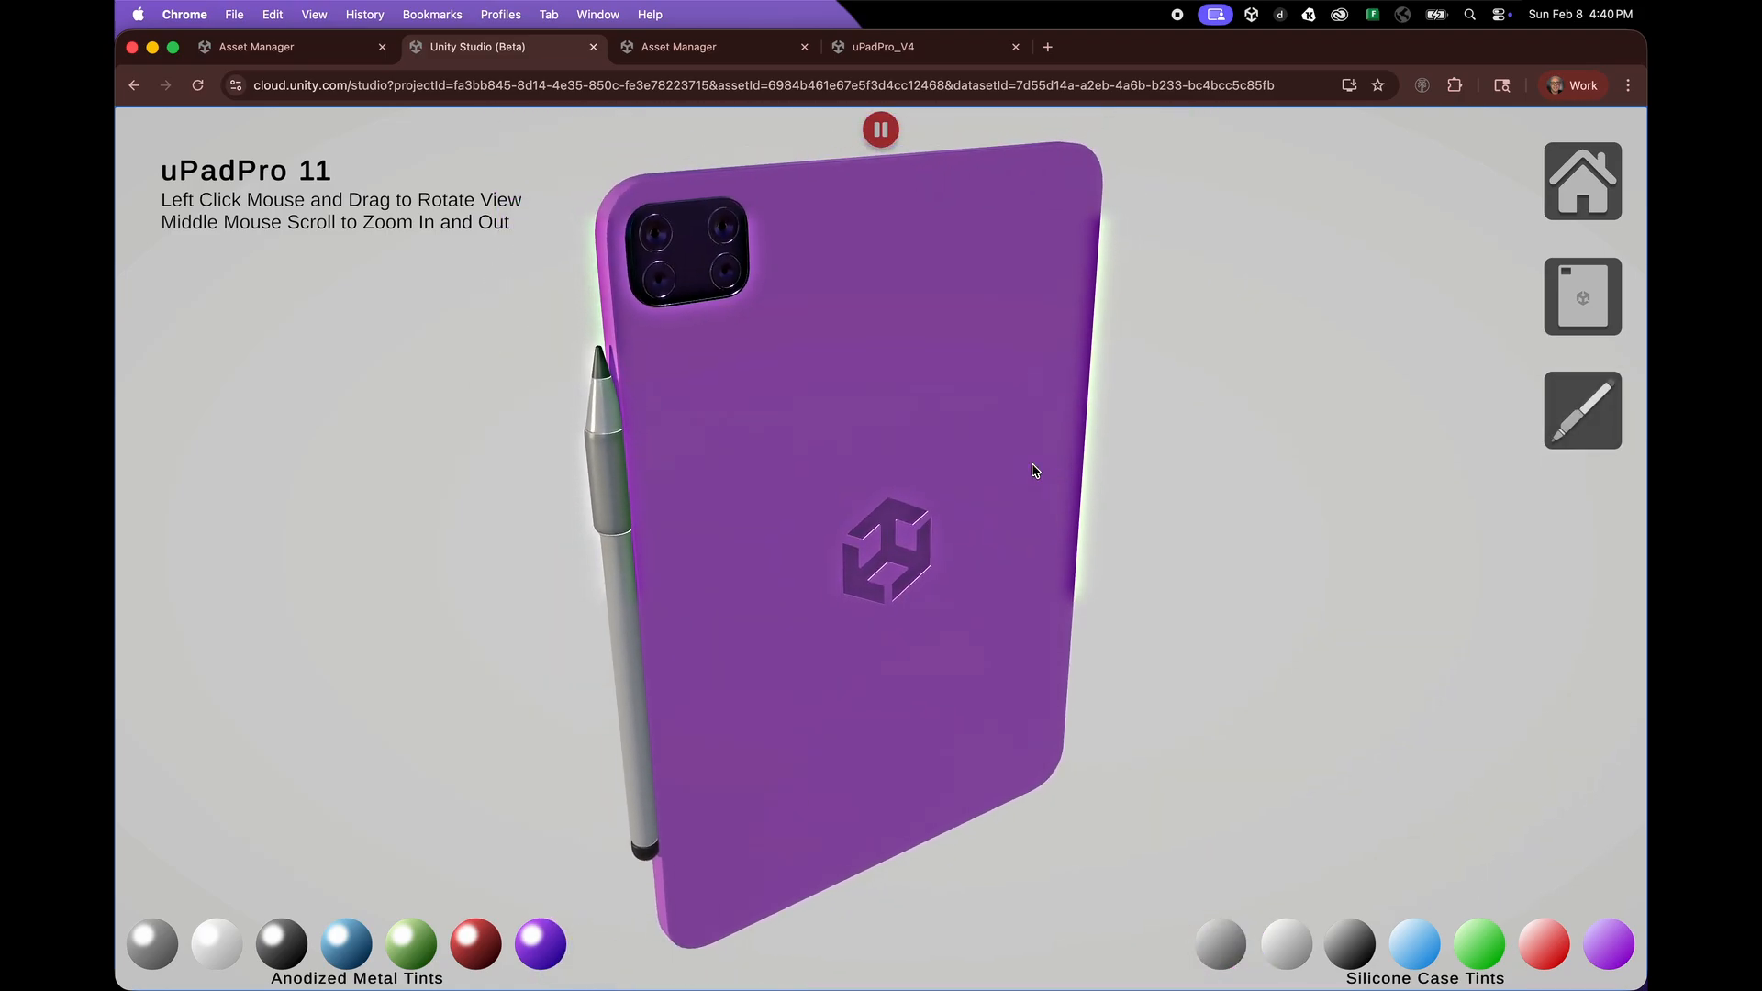
{"action": "scroll", "coordinate": [1154, 481], "scroll_direction": "up", "scroll_amount": 5}
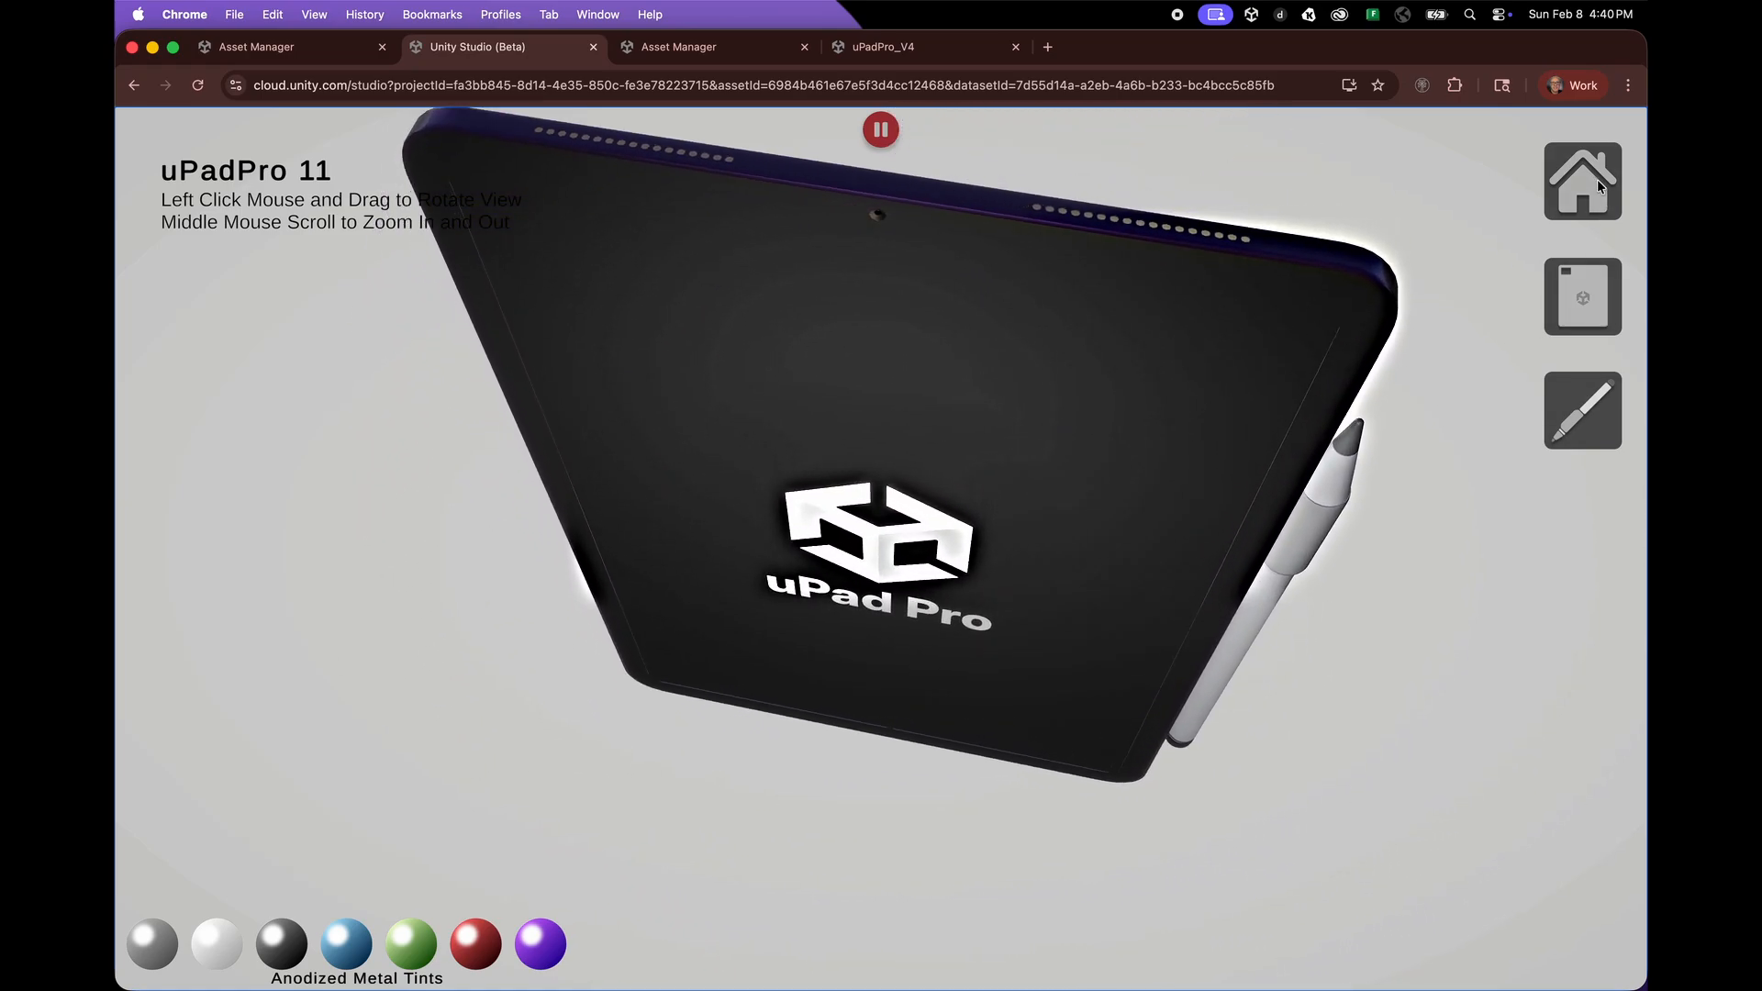
- Switch to the uPadPro 12, add the stylus and silicone case, and tint the case green
{"action": "left_click", "coordinate": [1595, 184]}
{"action": "left_click", "coordinate": [1013, 510]}
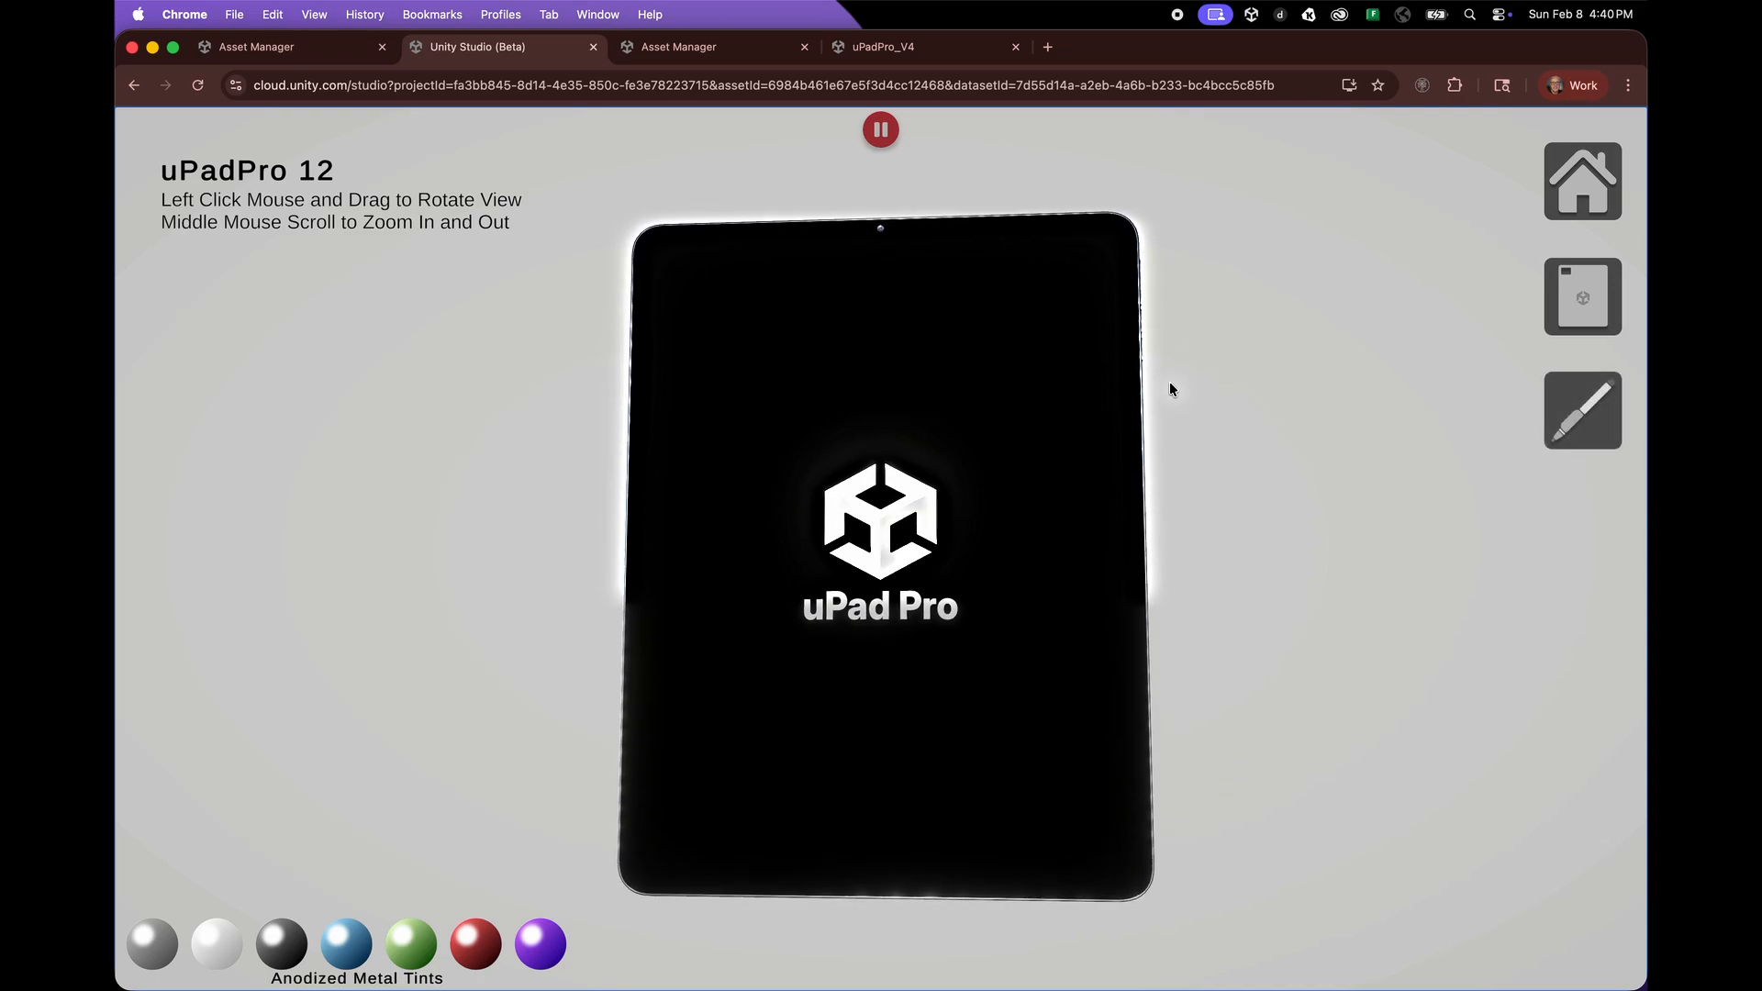
{"action": "left_click", "coordinate": [1548, 428]}
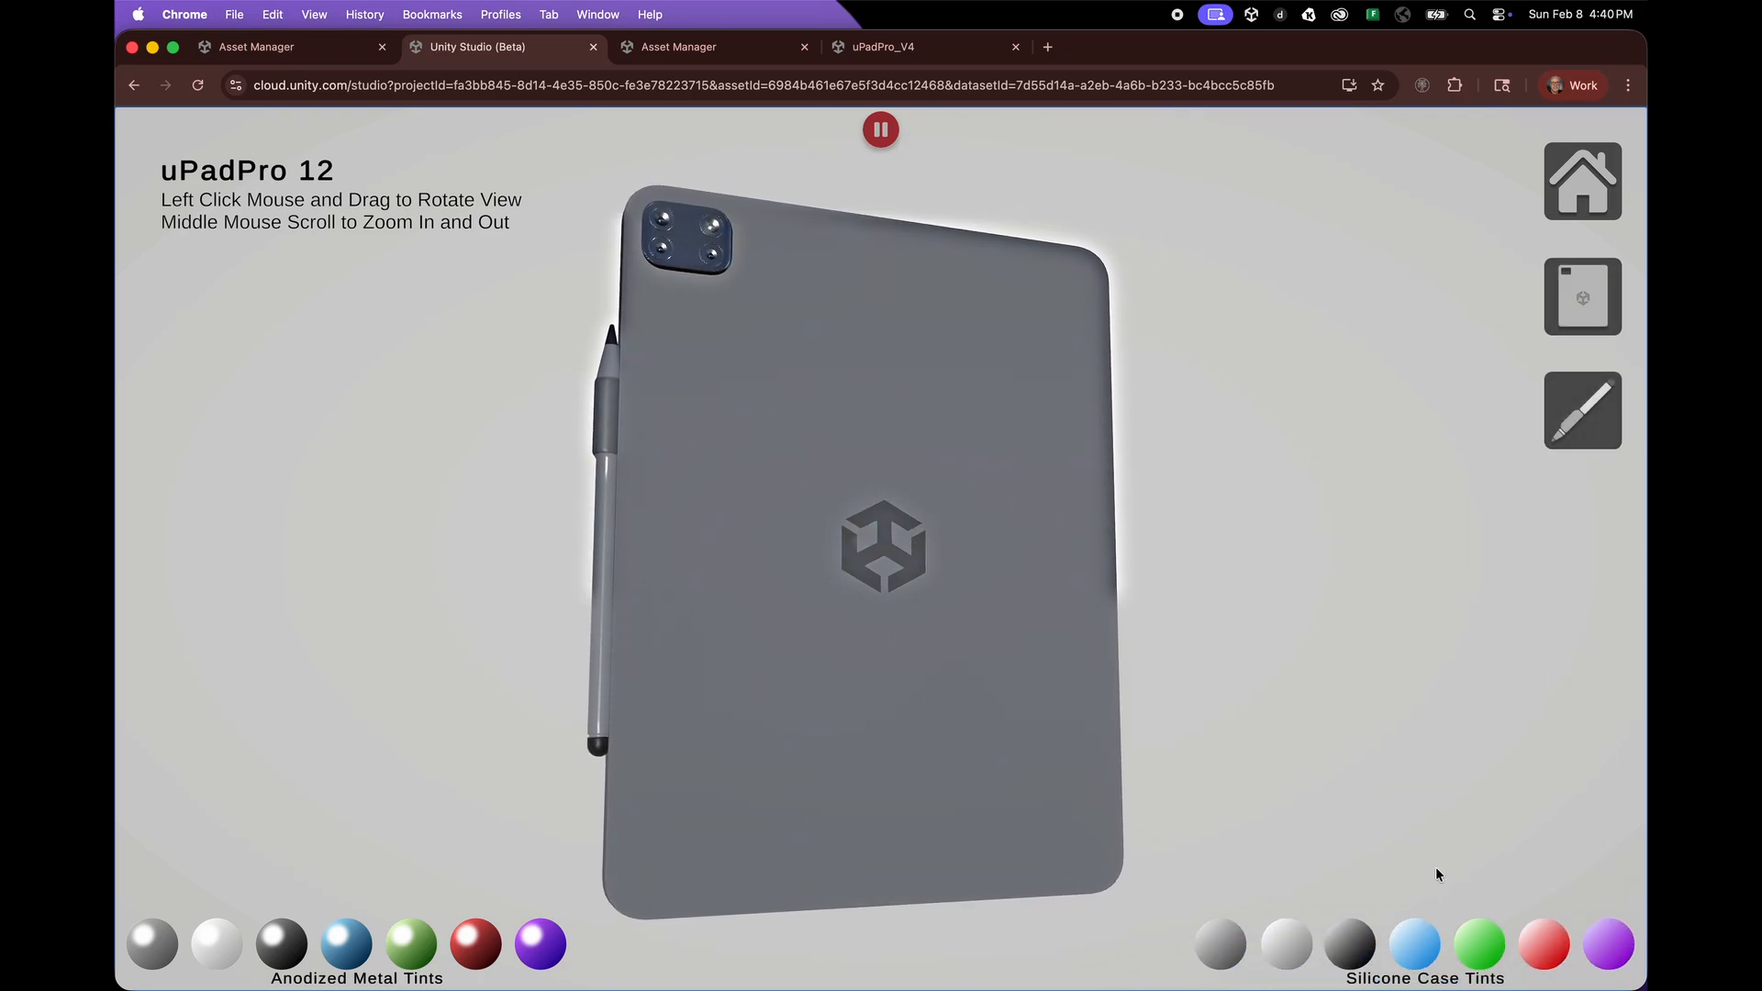
{"action": "left_click", "coordinate": [1483, 938]}
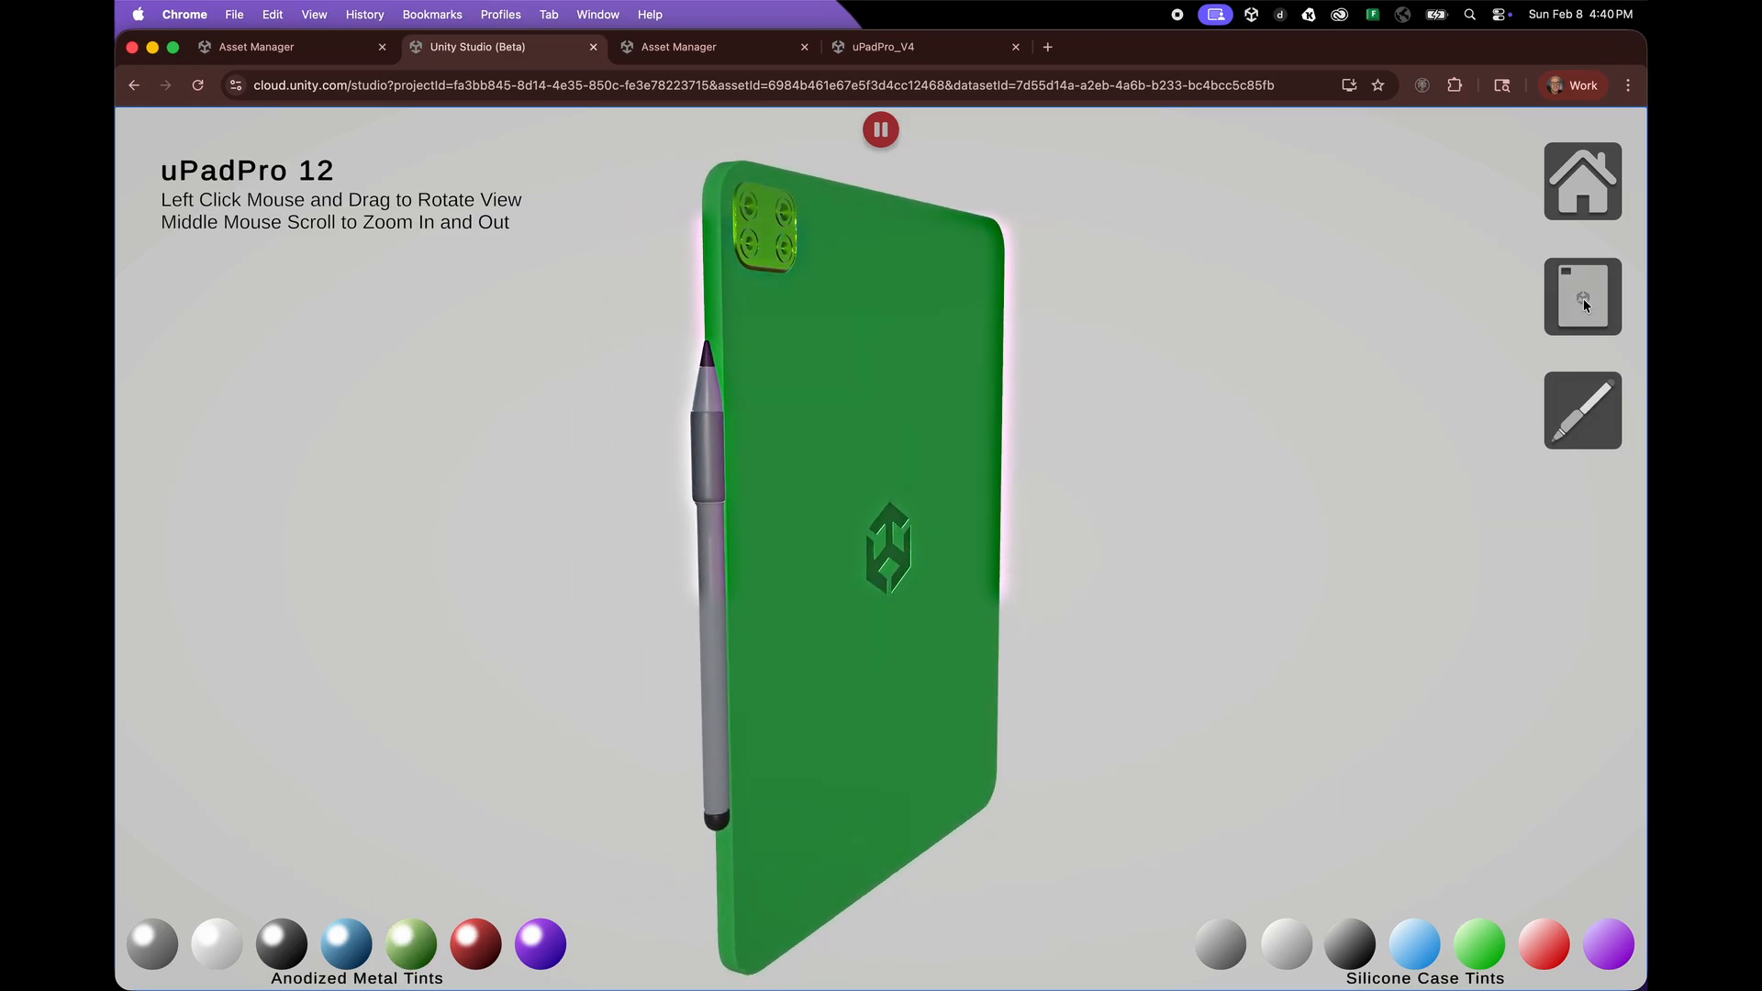
{"action": "left_click_drag", "start_coordinate": [585, 468], "coordinate": [1010, 444]}
{"action": "left_click_drag", "start_coordinate": [1053, 508], "coordinate": [845, 508]}
- Reopen the uPadPro 11 and the uPadPro 12 from the size selection, and stop playing the configurator
{"action": "left_click", "coordinate": [1570, 187]}
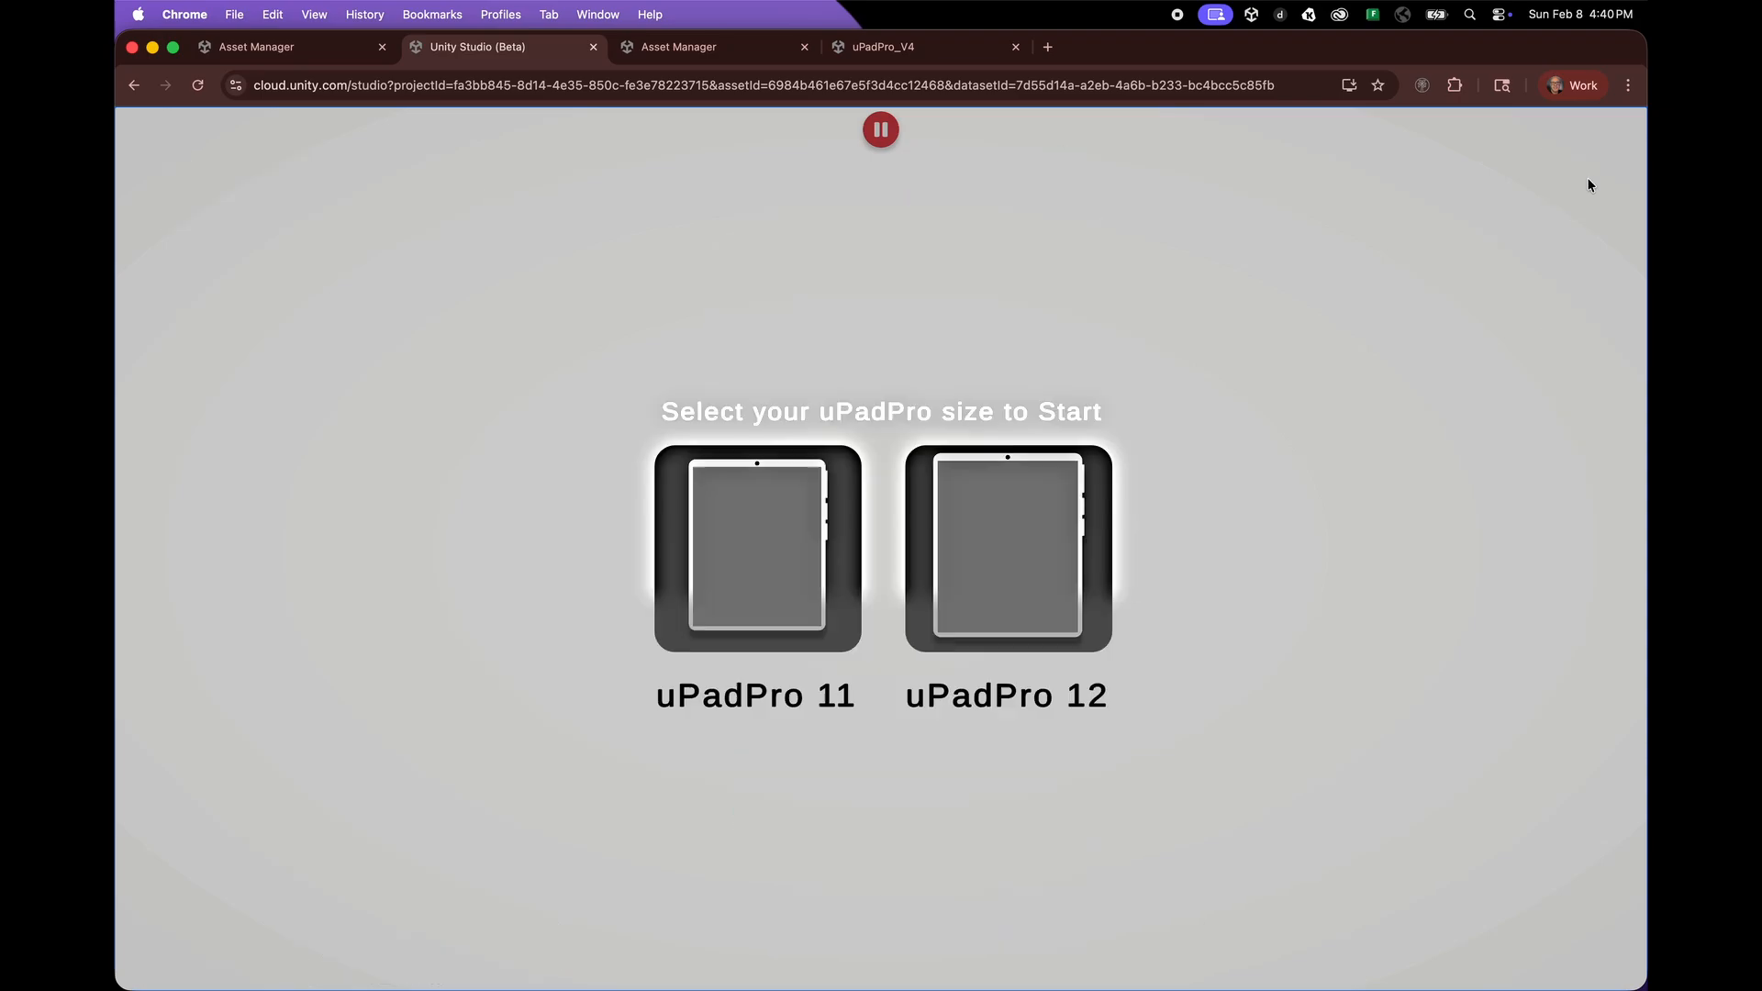
{"action": "left_click", "coordinate": [832, 553]}
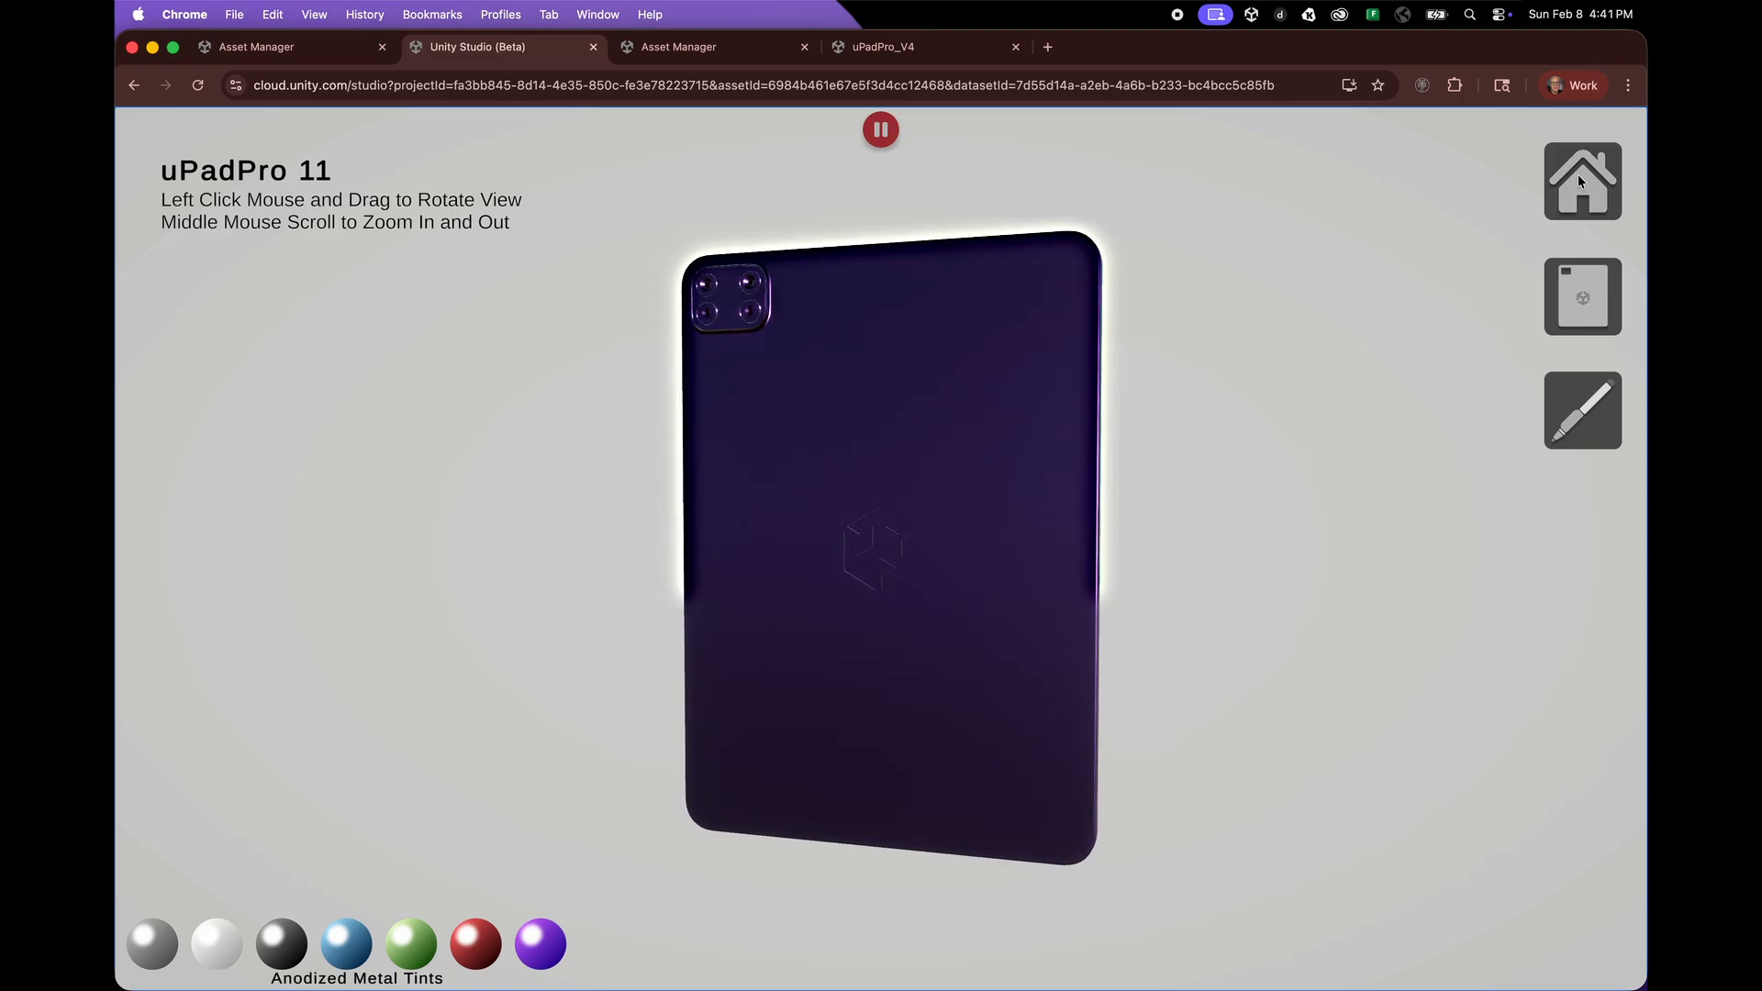
{"action": "left_click", "coordinate": [1579, 179]}
{"action": "left_click", "coordinate": [1001, 541]}
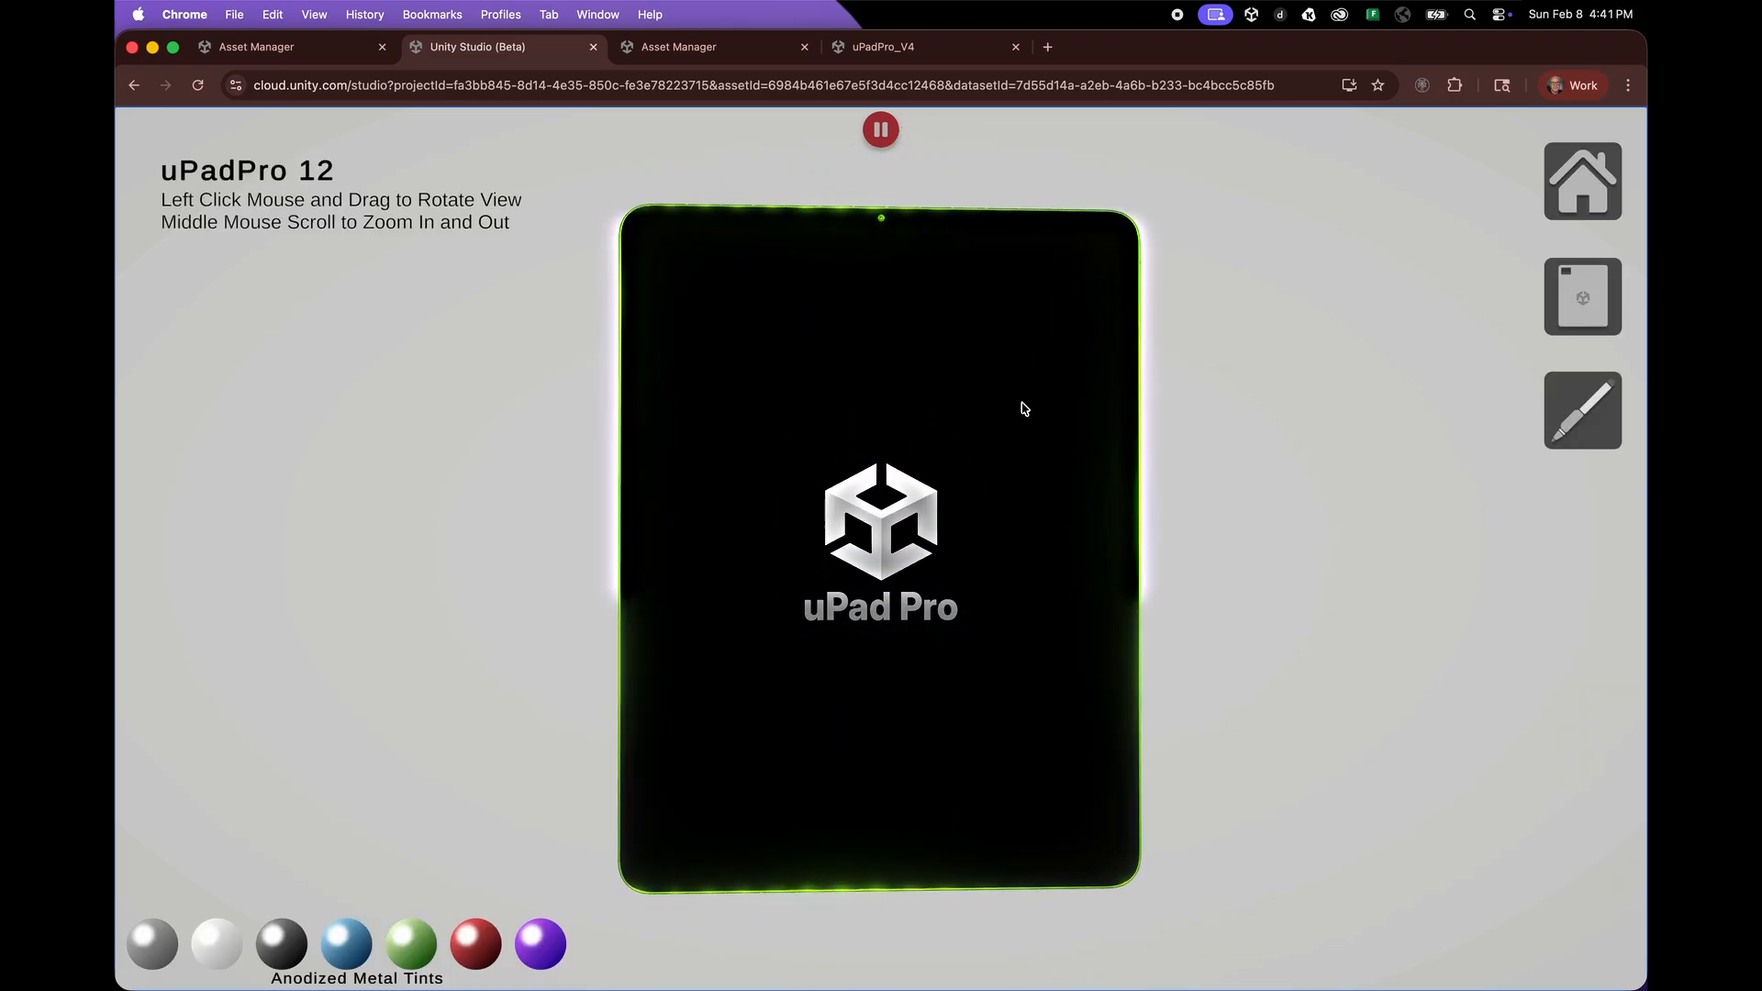
{"action": "left_click", "coordinate": [881, 129]}
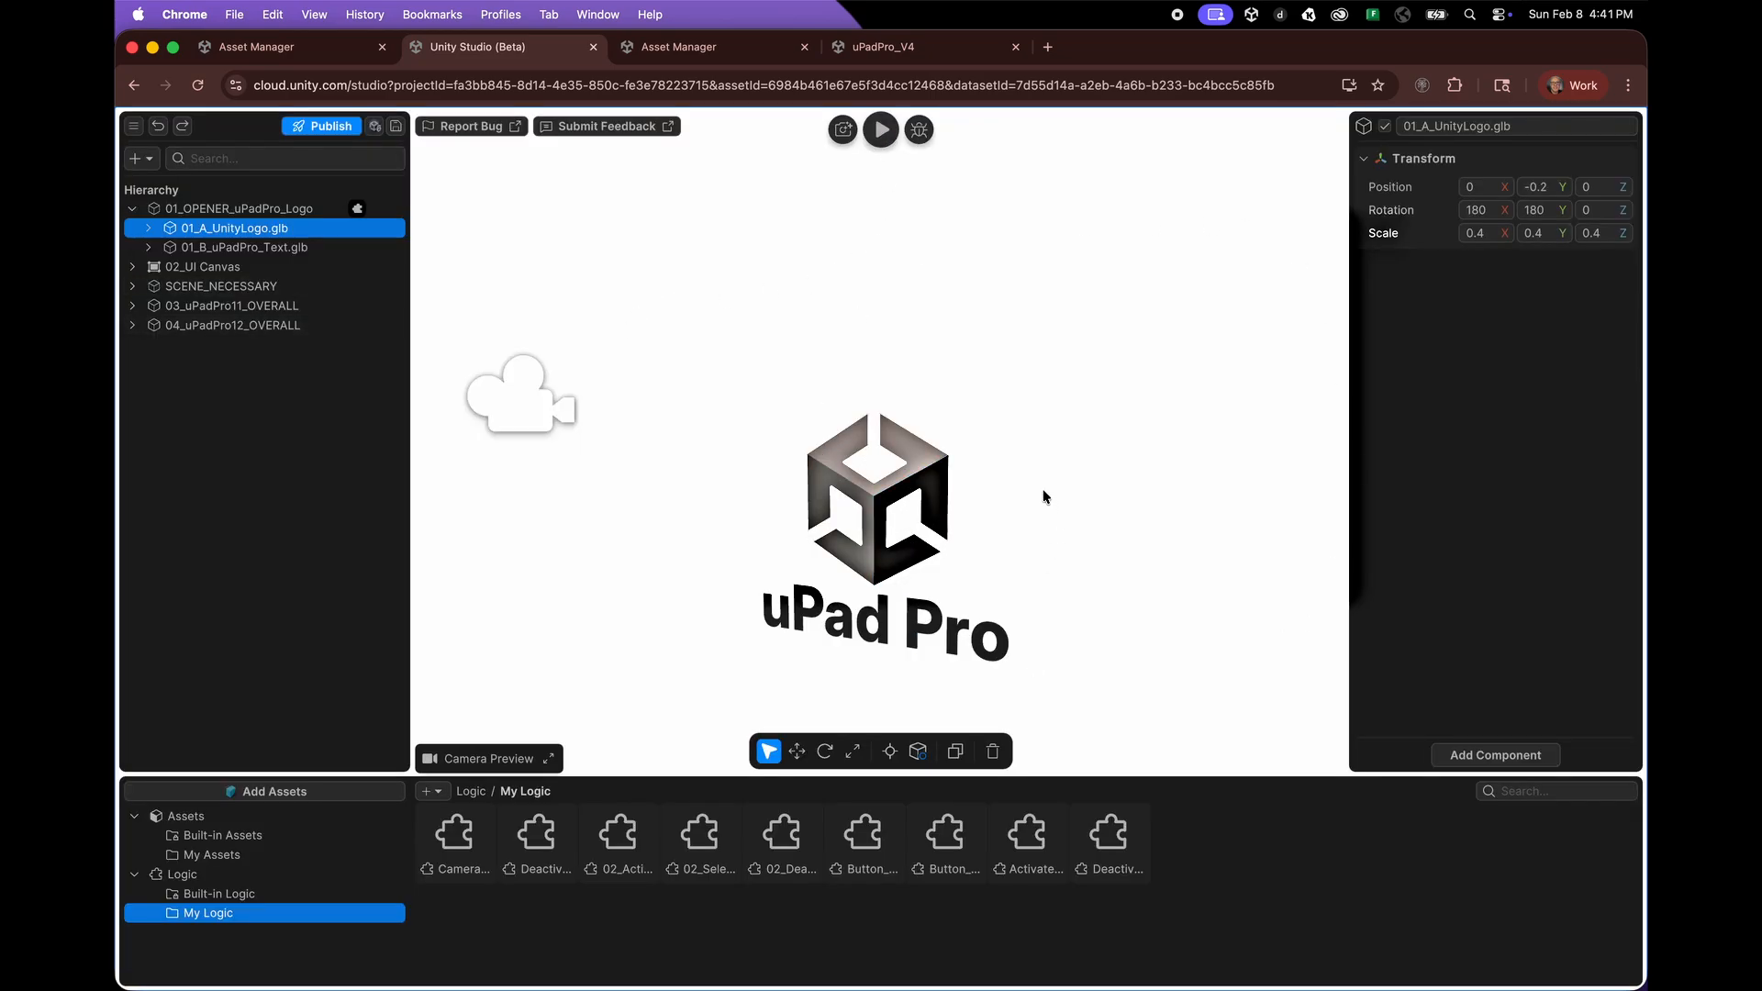
- Expand the 02_UI Canvas and SCENE_NECESSARY groups in the hierarchy and examine their contents
{"action": "left_click", "coordinate": [133, 268]}
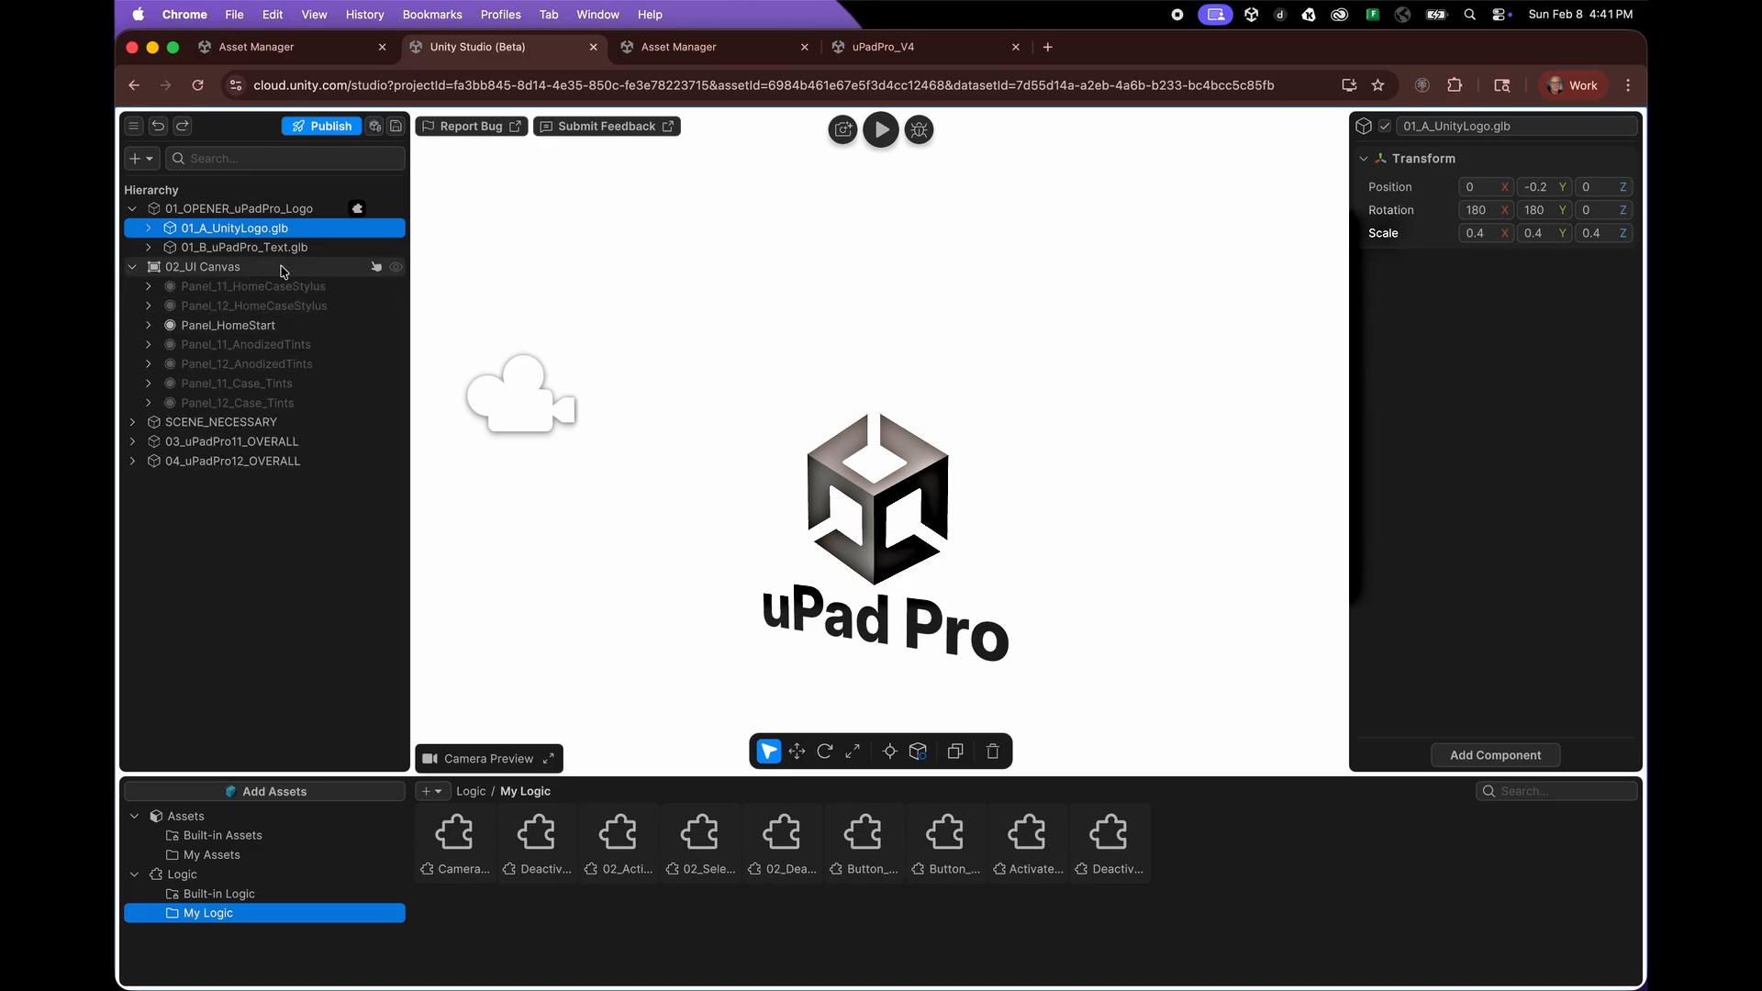
{"action": "left_click", "coordinate": [204, 267]}
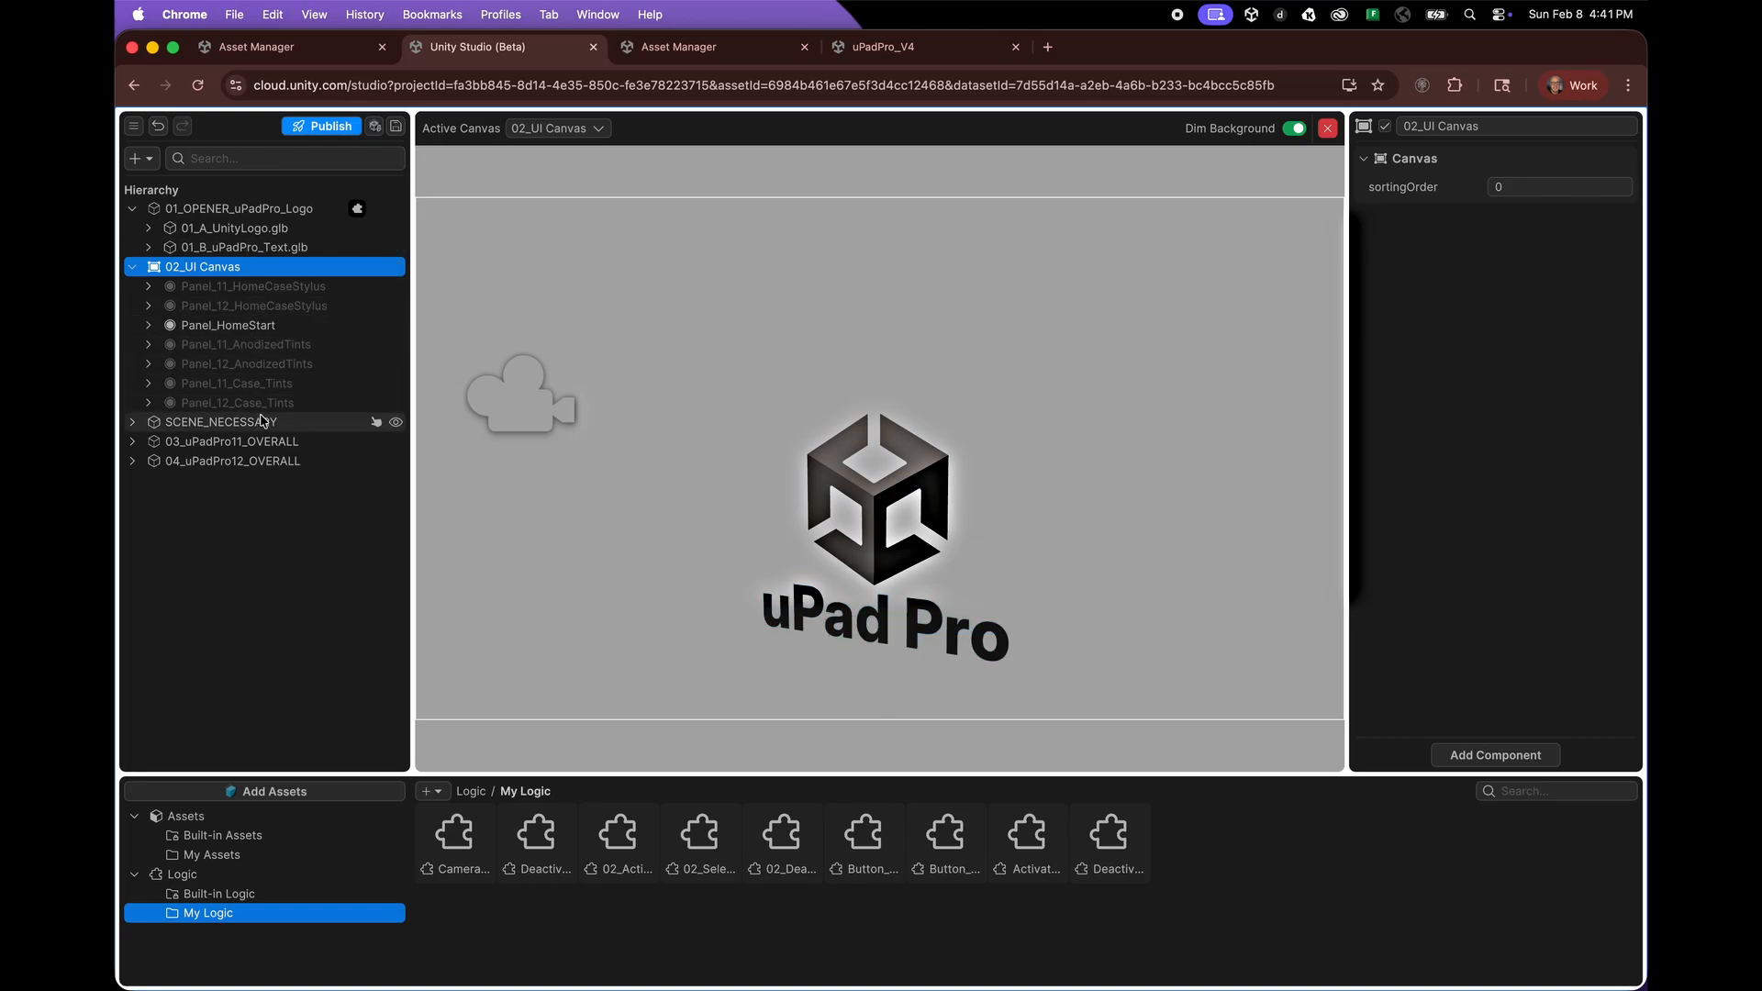
{"action": "left_click", "coordinate": [133, 423]}
{"action": "left_click", "coordinate": [257, 424]}
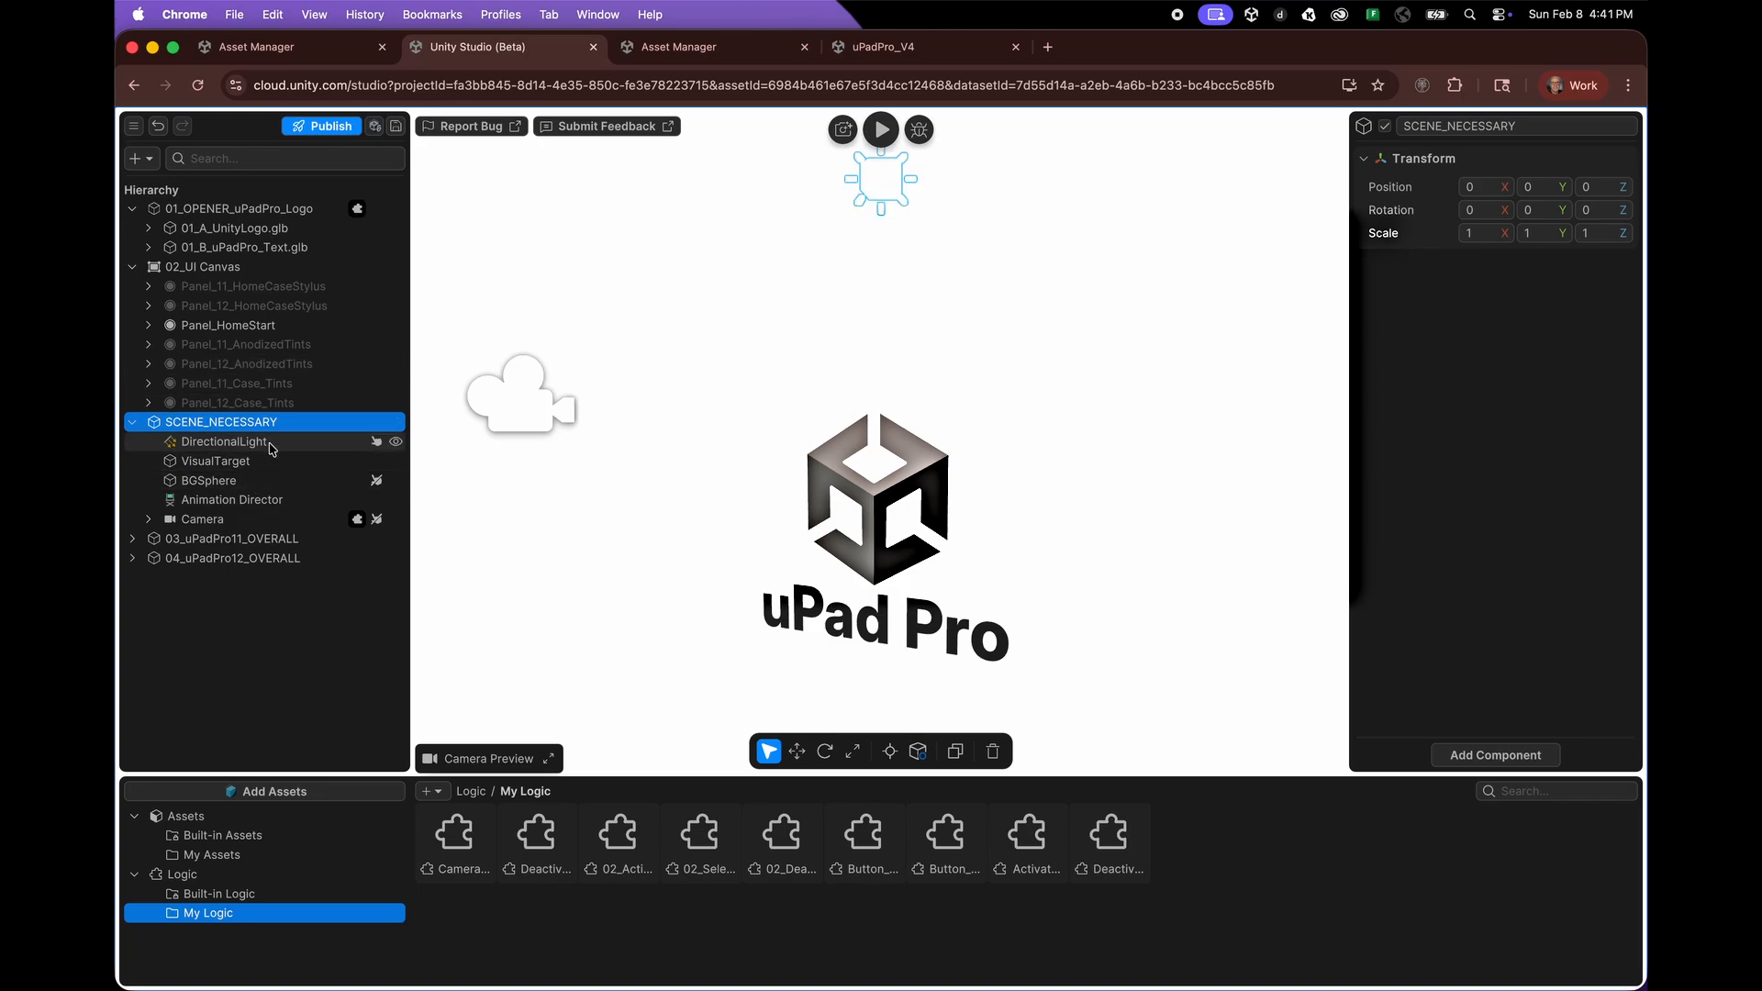
- Review the empty object, primitive and UI element types that can be added to the hierarchy
{"action": "right_click", "coordinate": [269, 598]}
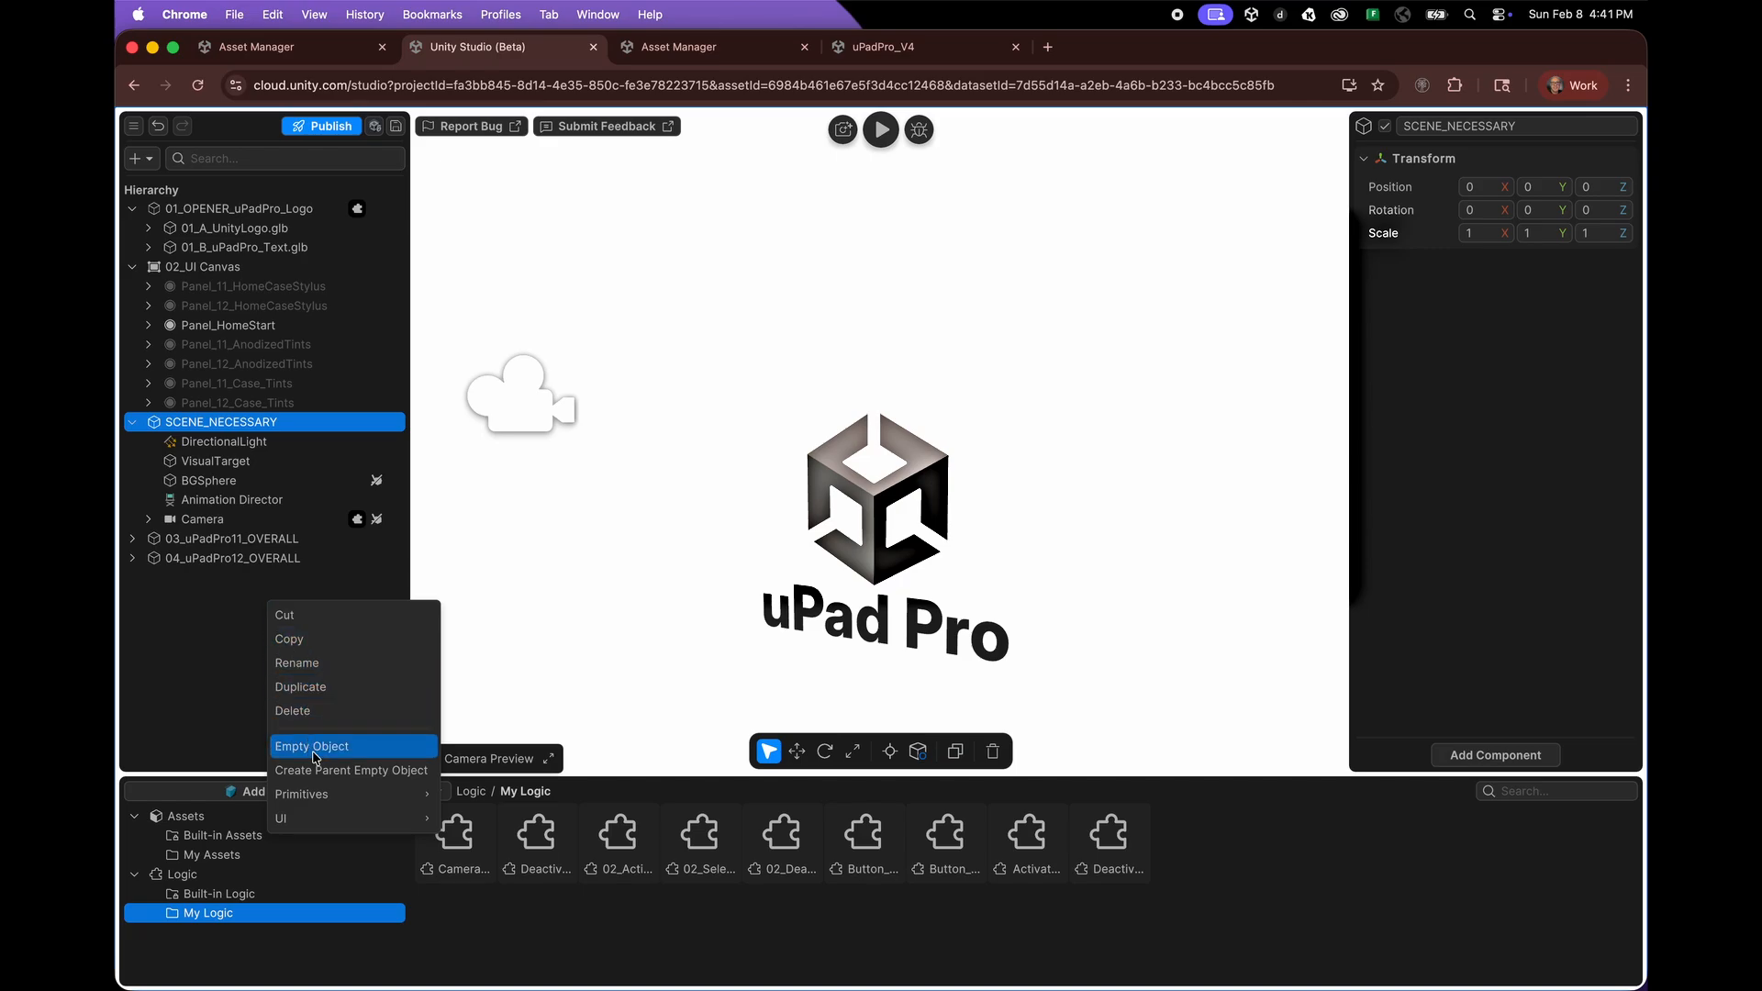
{"action": "mouse_move", "coordinate": [320, 795]}
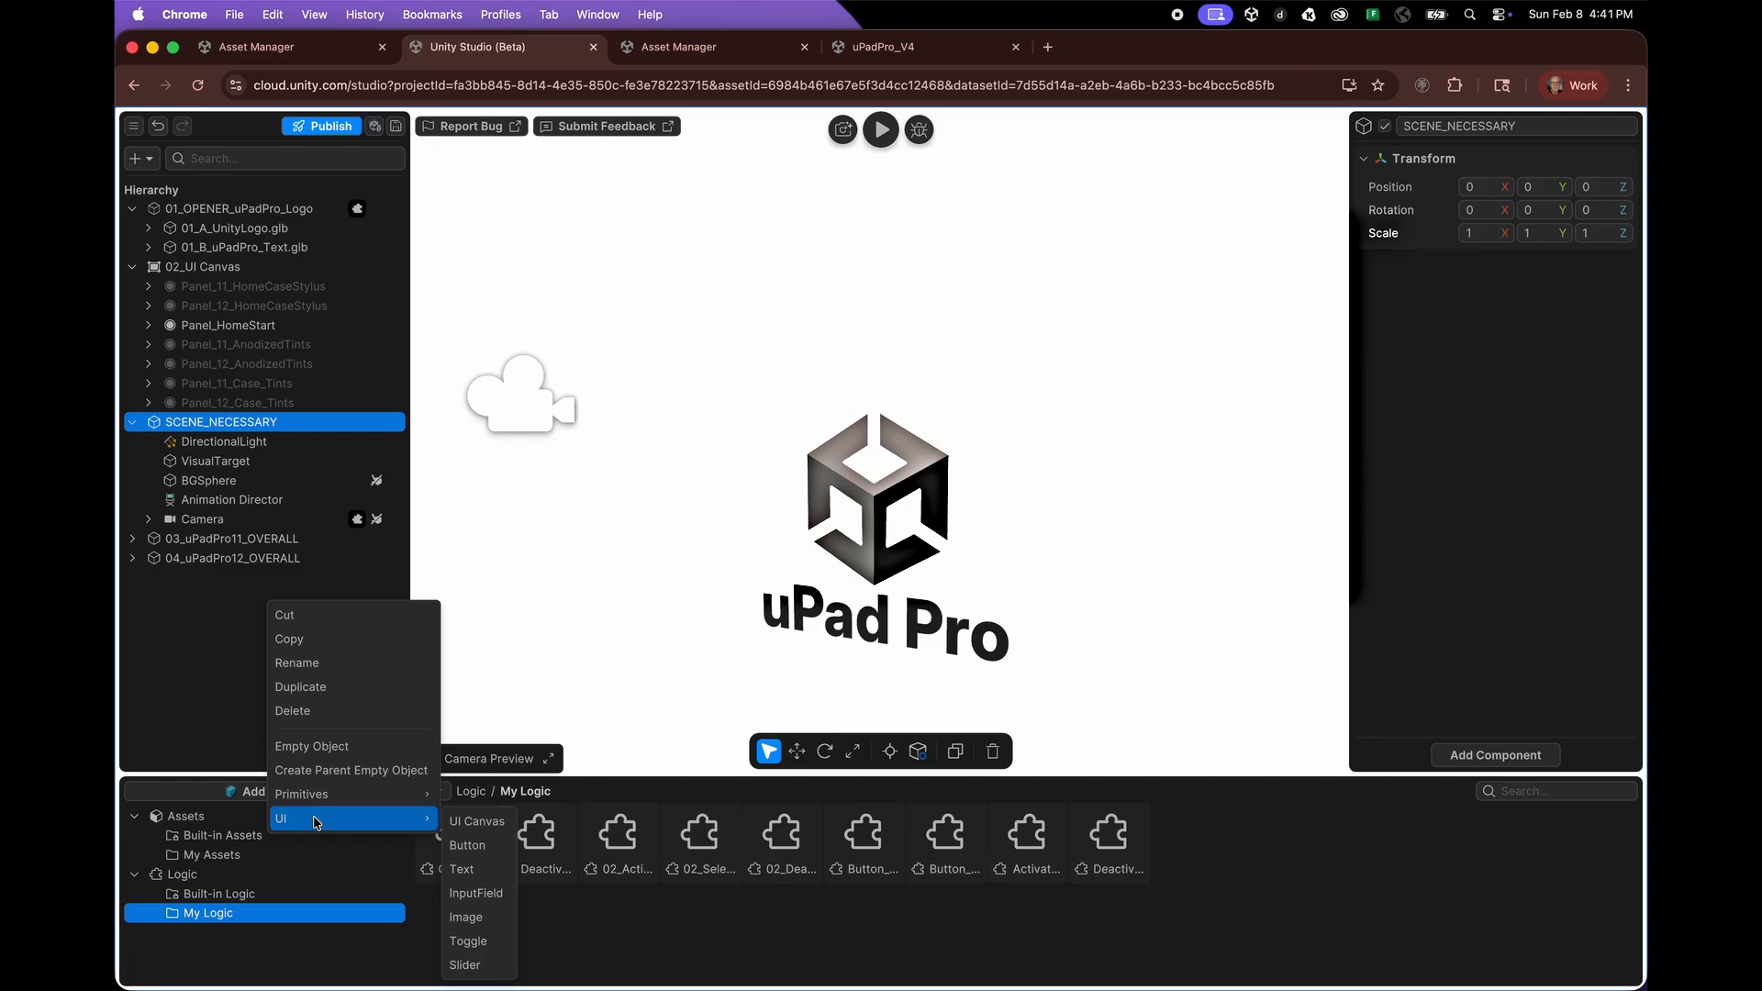
{"action": "left_click", "coordinate": [173, 614]}
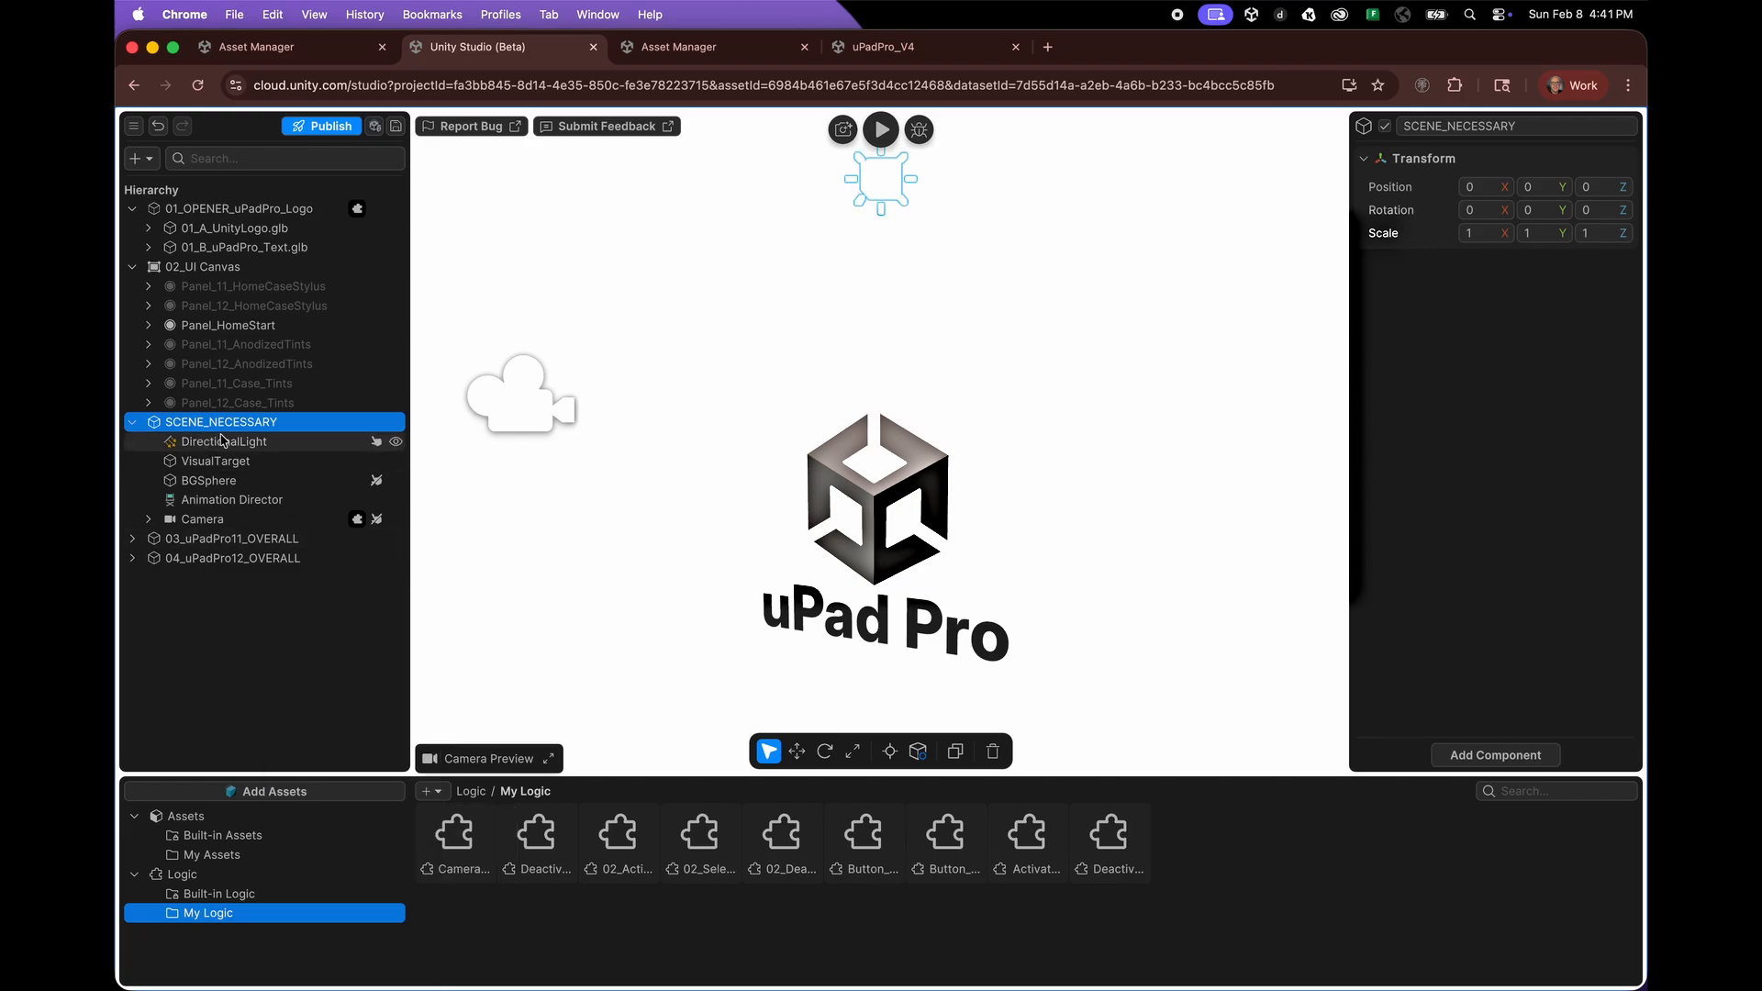
- Inspect the BGSphere enclosing the scene and the 01_OPENER_Logo timeline of the Animation Director
{"action": "left_click", "coordinate": [209, 480]}
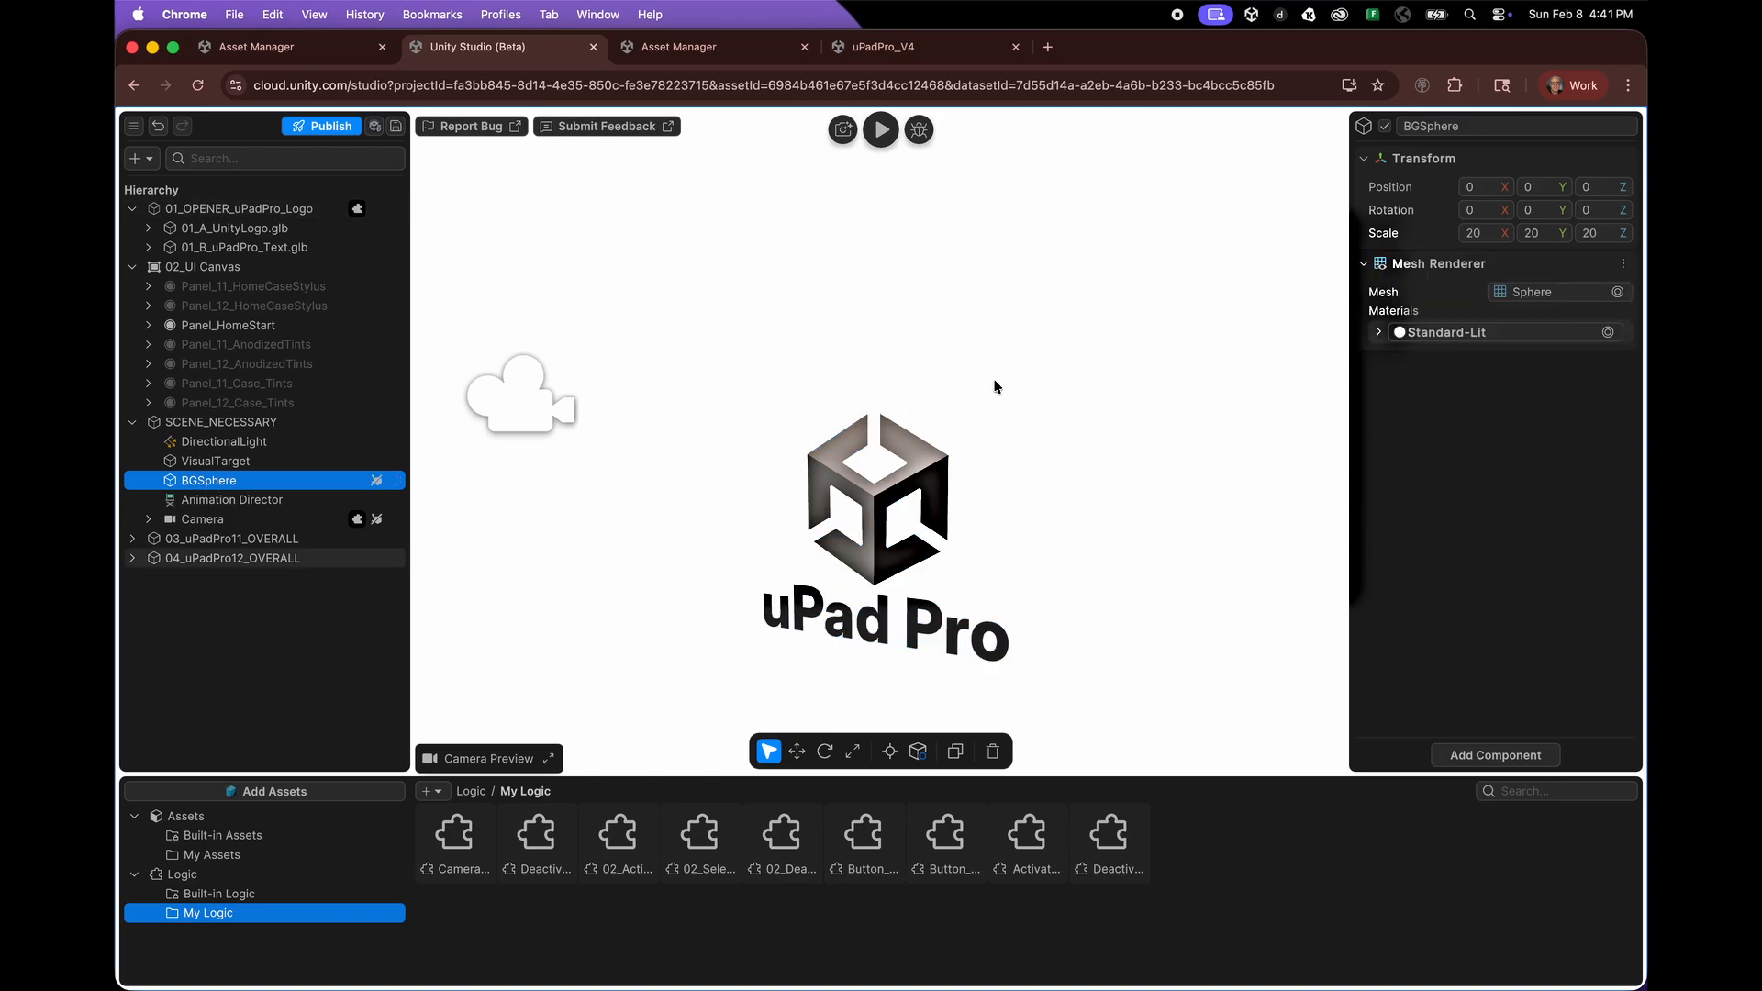
{"action": "scroll", "coordinate": [1013, 384], "scroll_direction": "down", "scroll_amount": 3}
{"action": "scroll", "coordinate": [1013, 385], "scroll_direction": "down", "scroll_amount": 4}
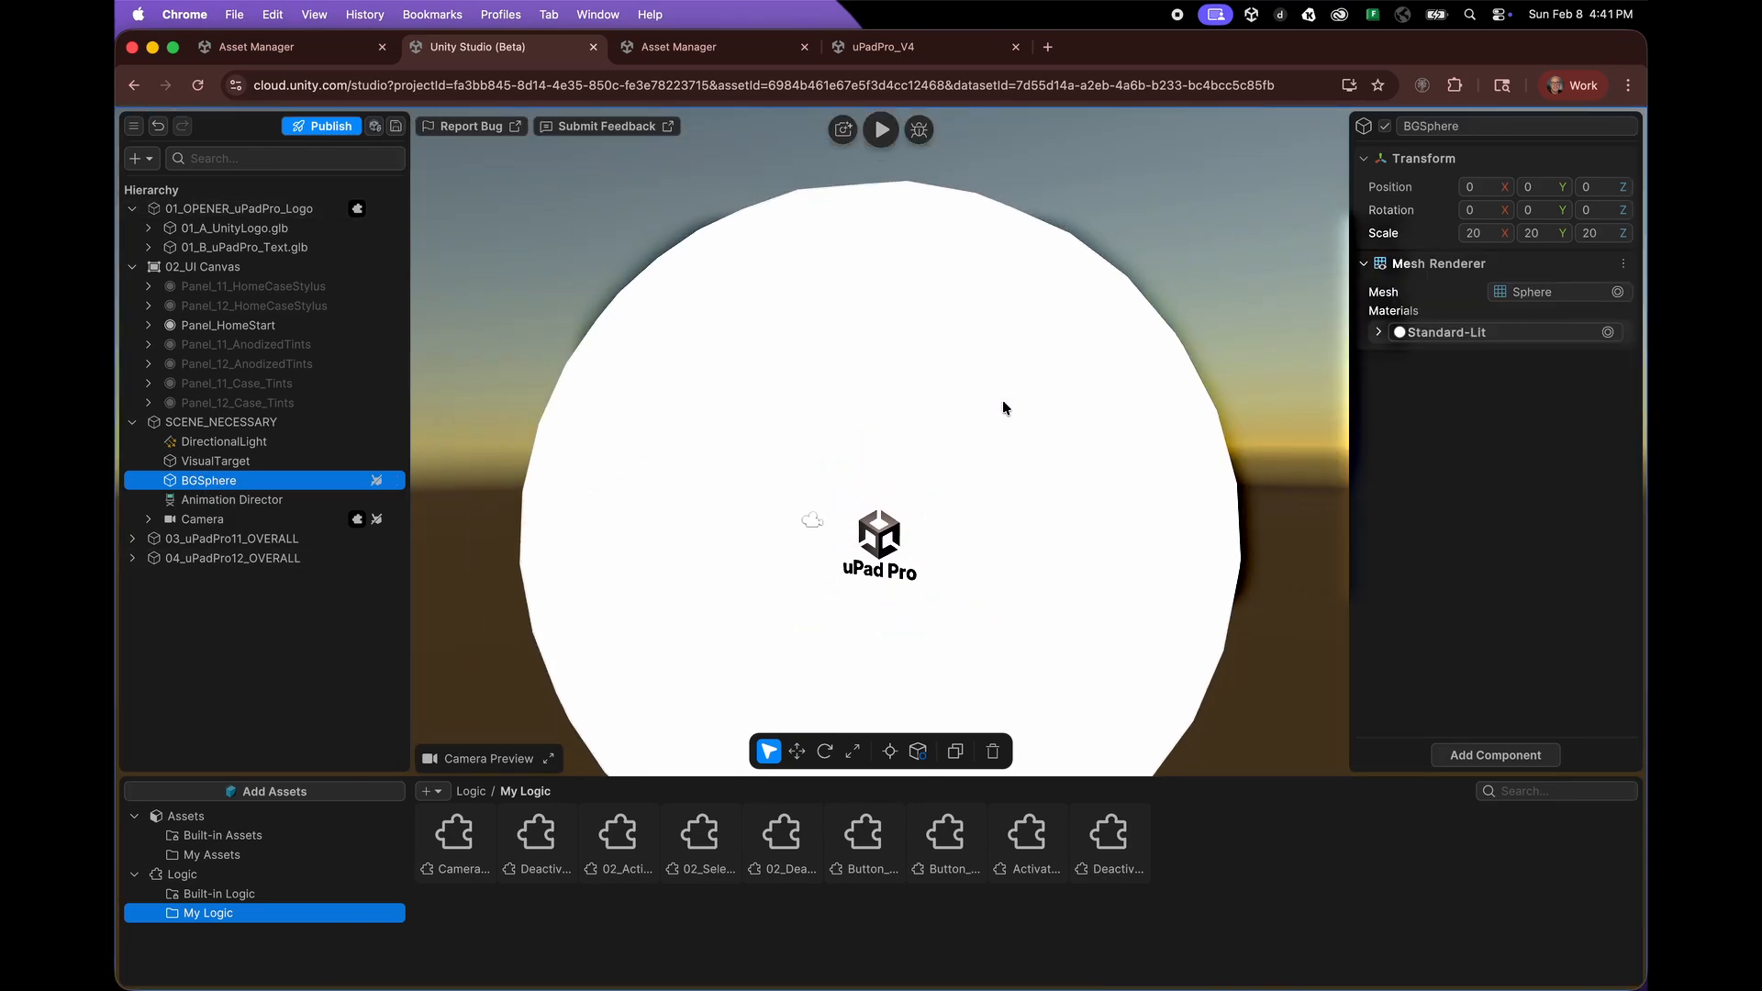
{"action": "scroll", "coordinate": [1003, 408], "scroll_direction": "up", "scroll_amount": 10}
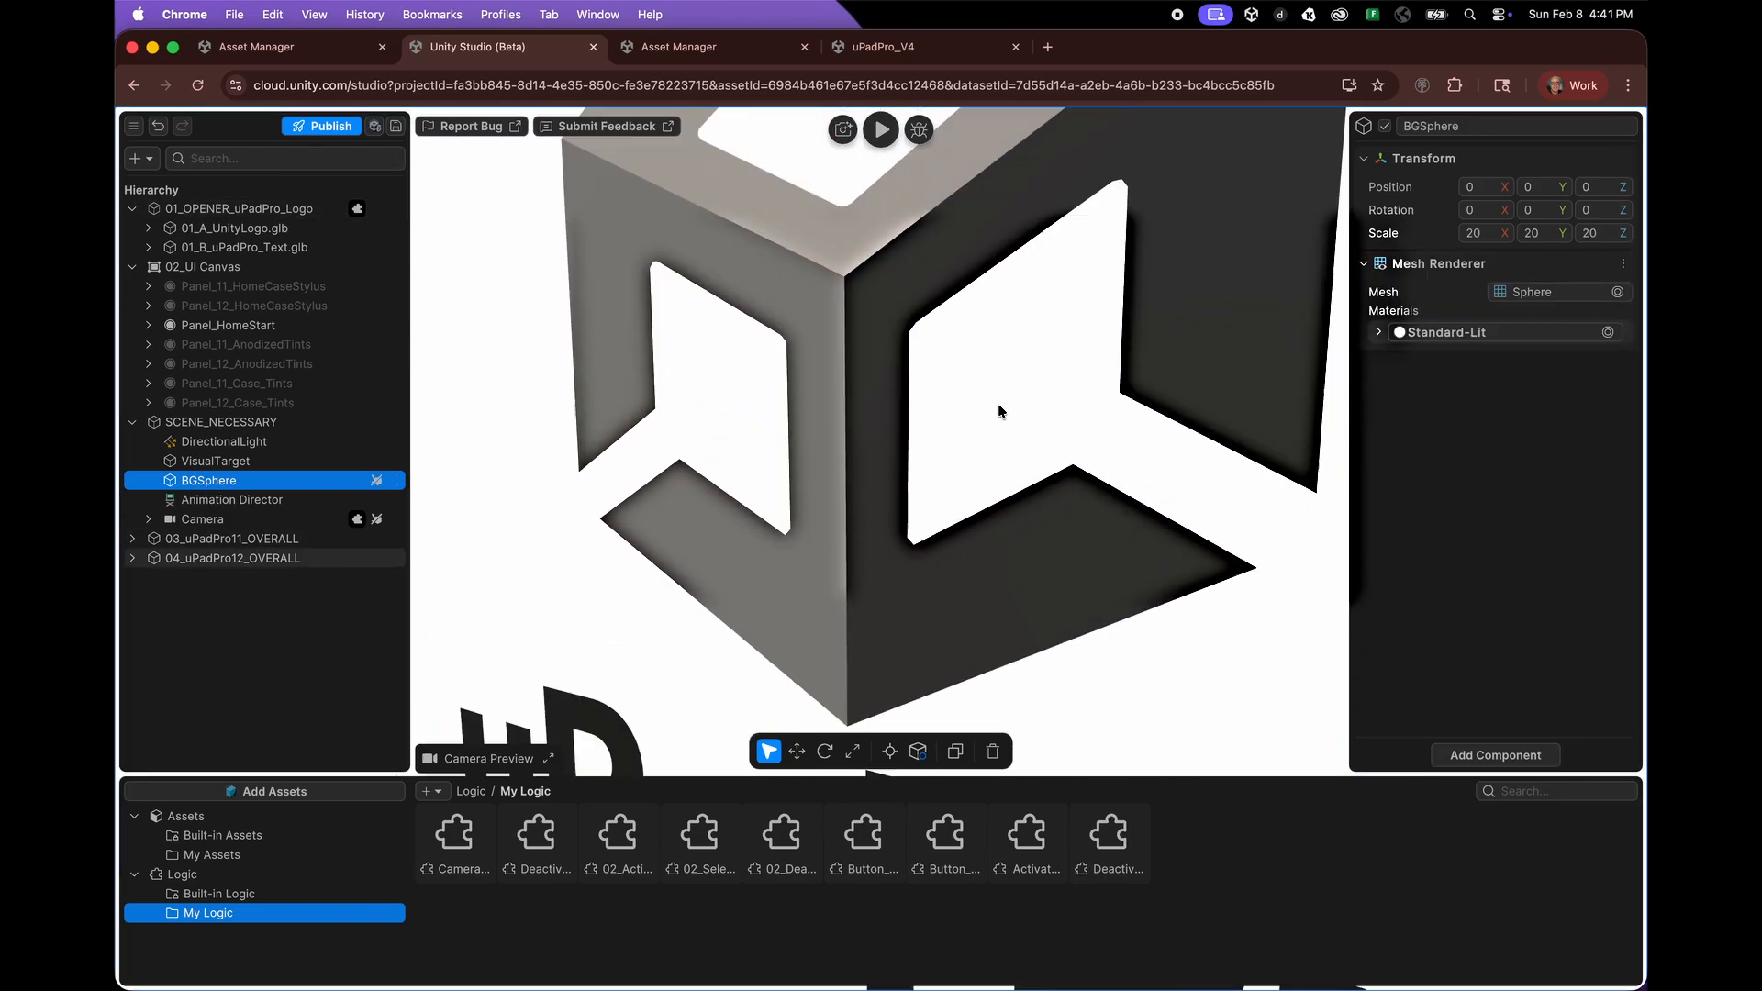
{"action": "scroll", "coordinate": [1000, 410], "scroll_direction": "down", "scroll_amount": 6}
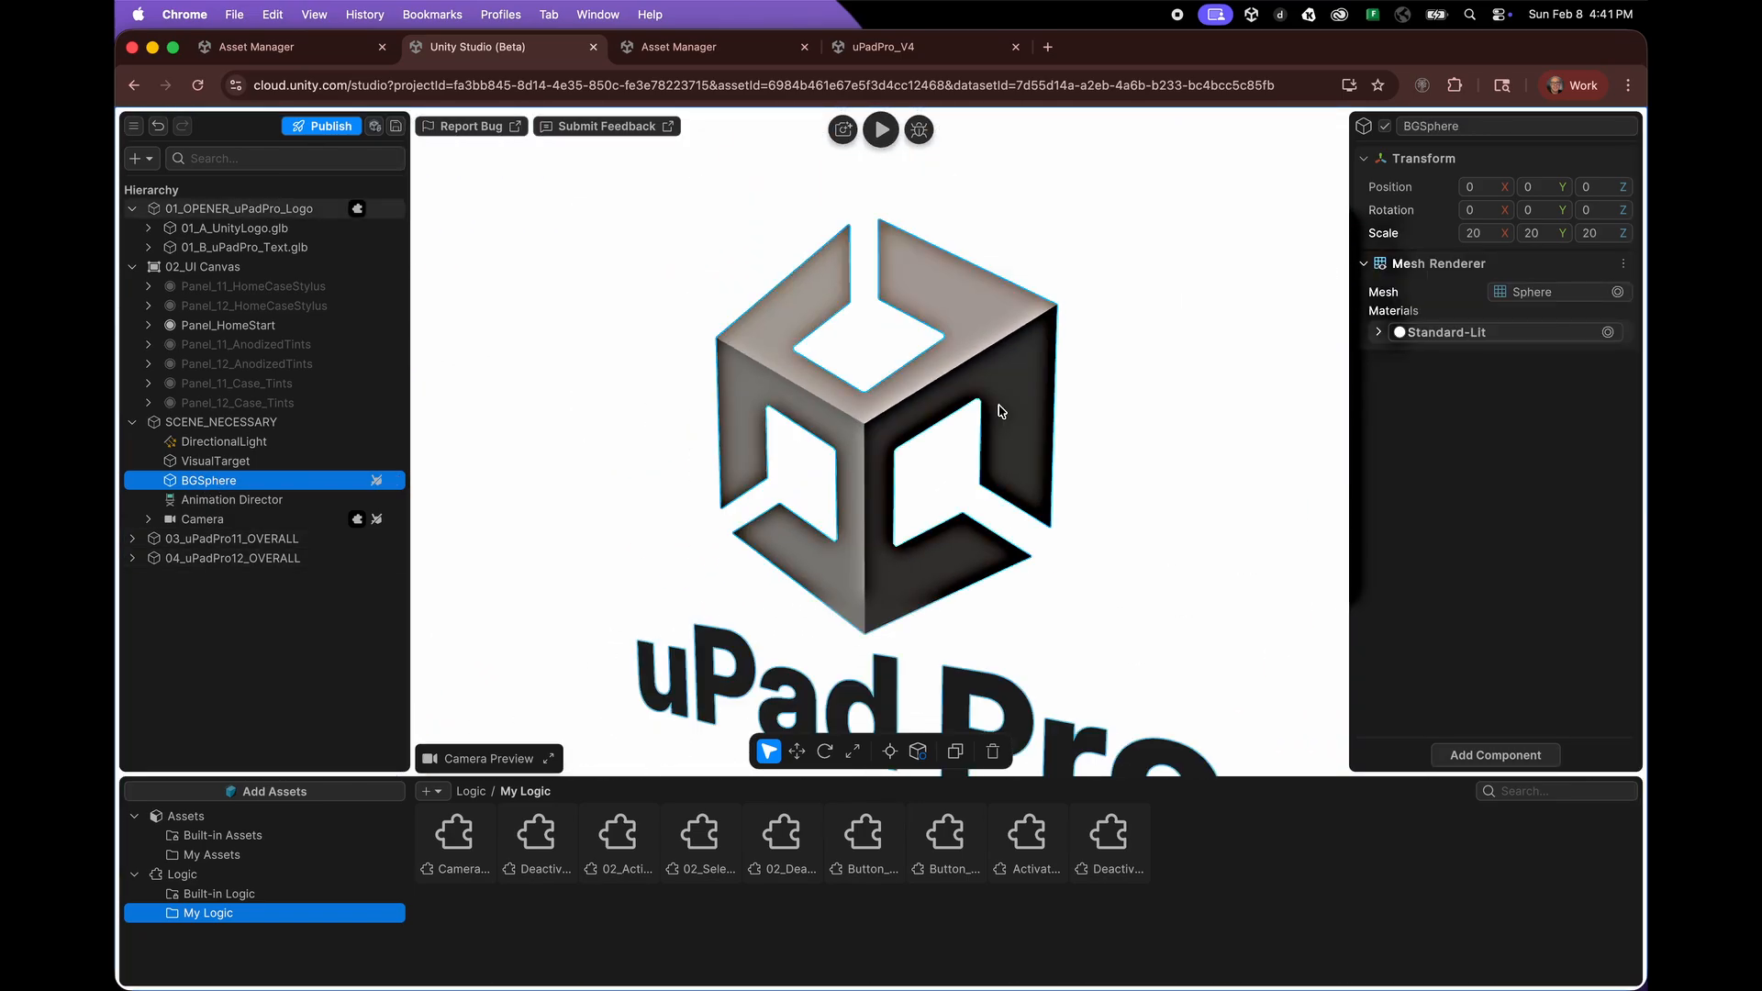
{"action": "left_click", "coordinate": [237, 501]}
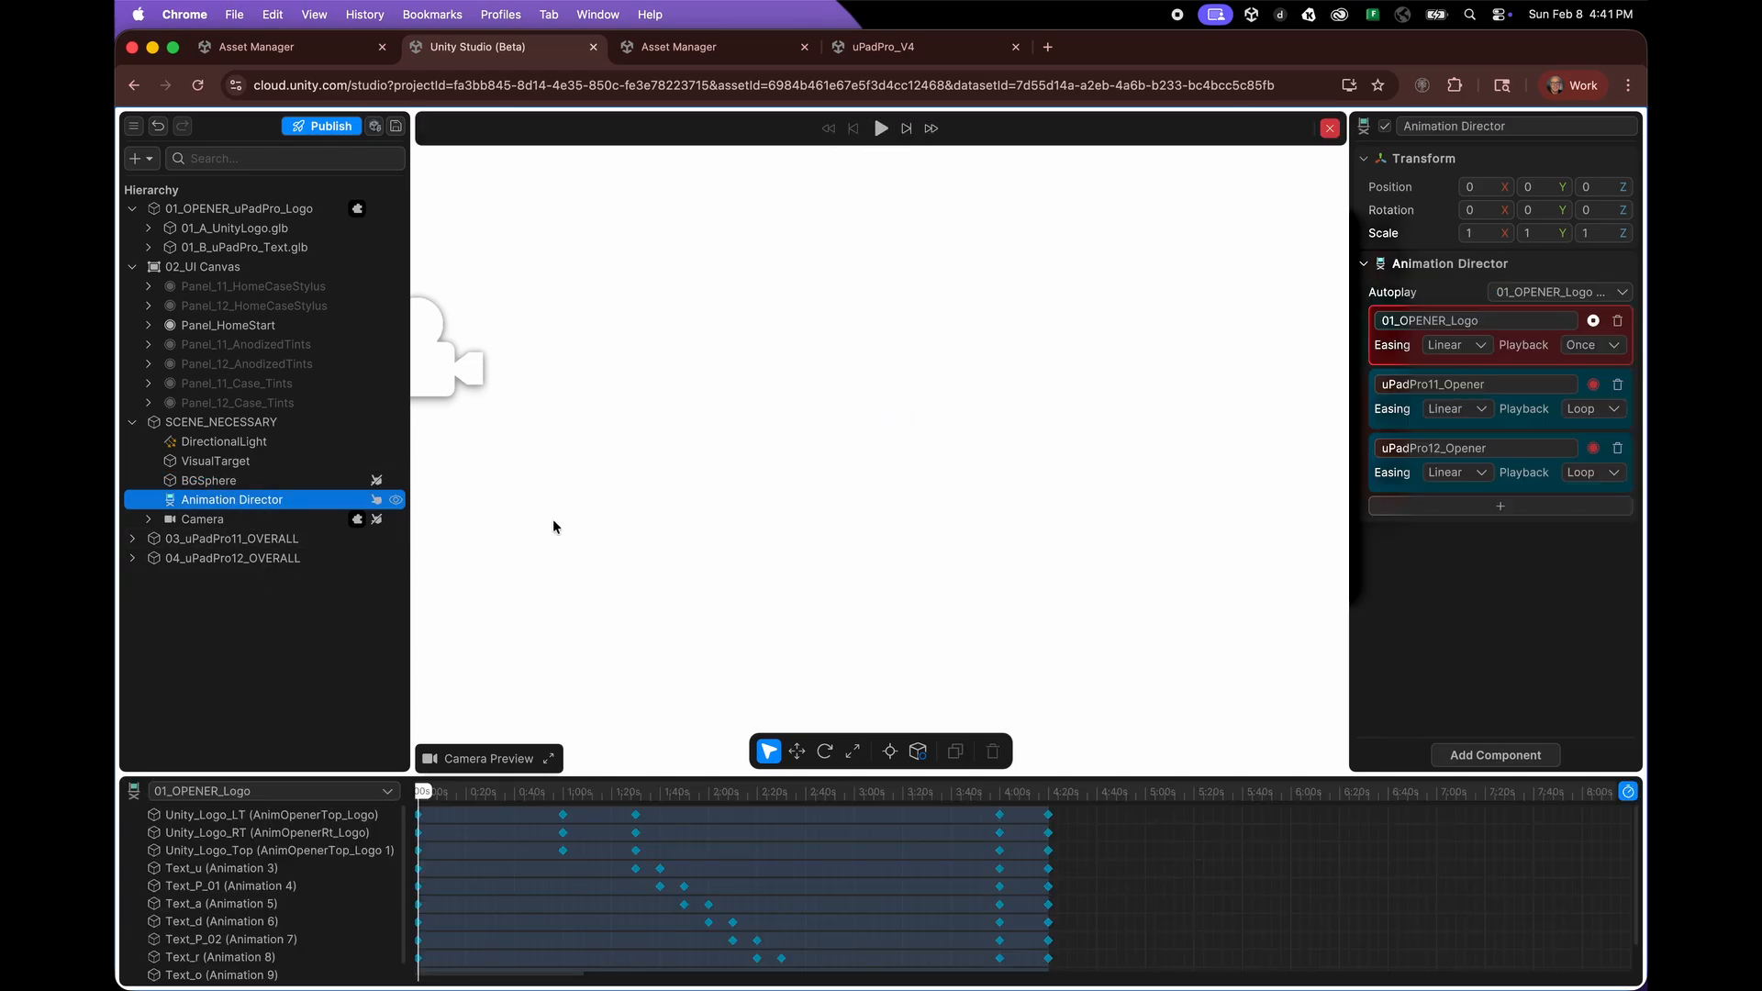
{"action": "left_click", "coordinate": [1328, 128]}
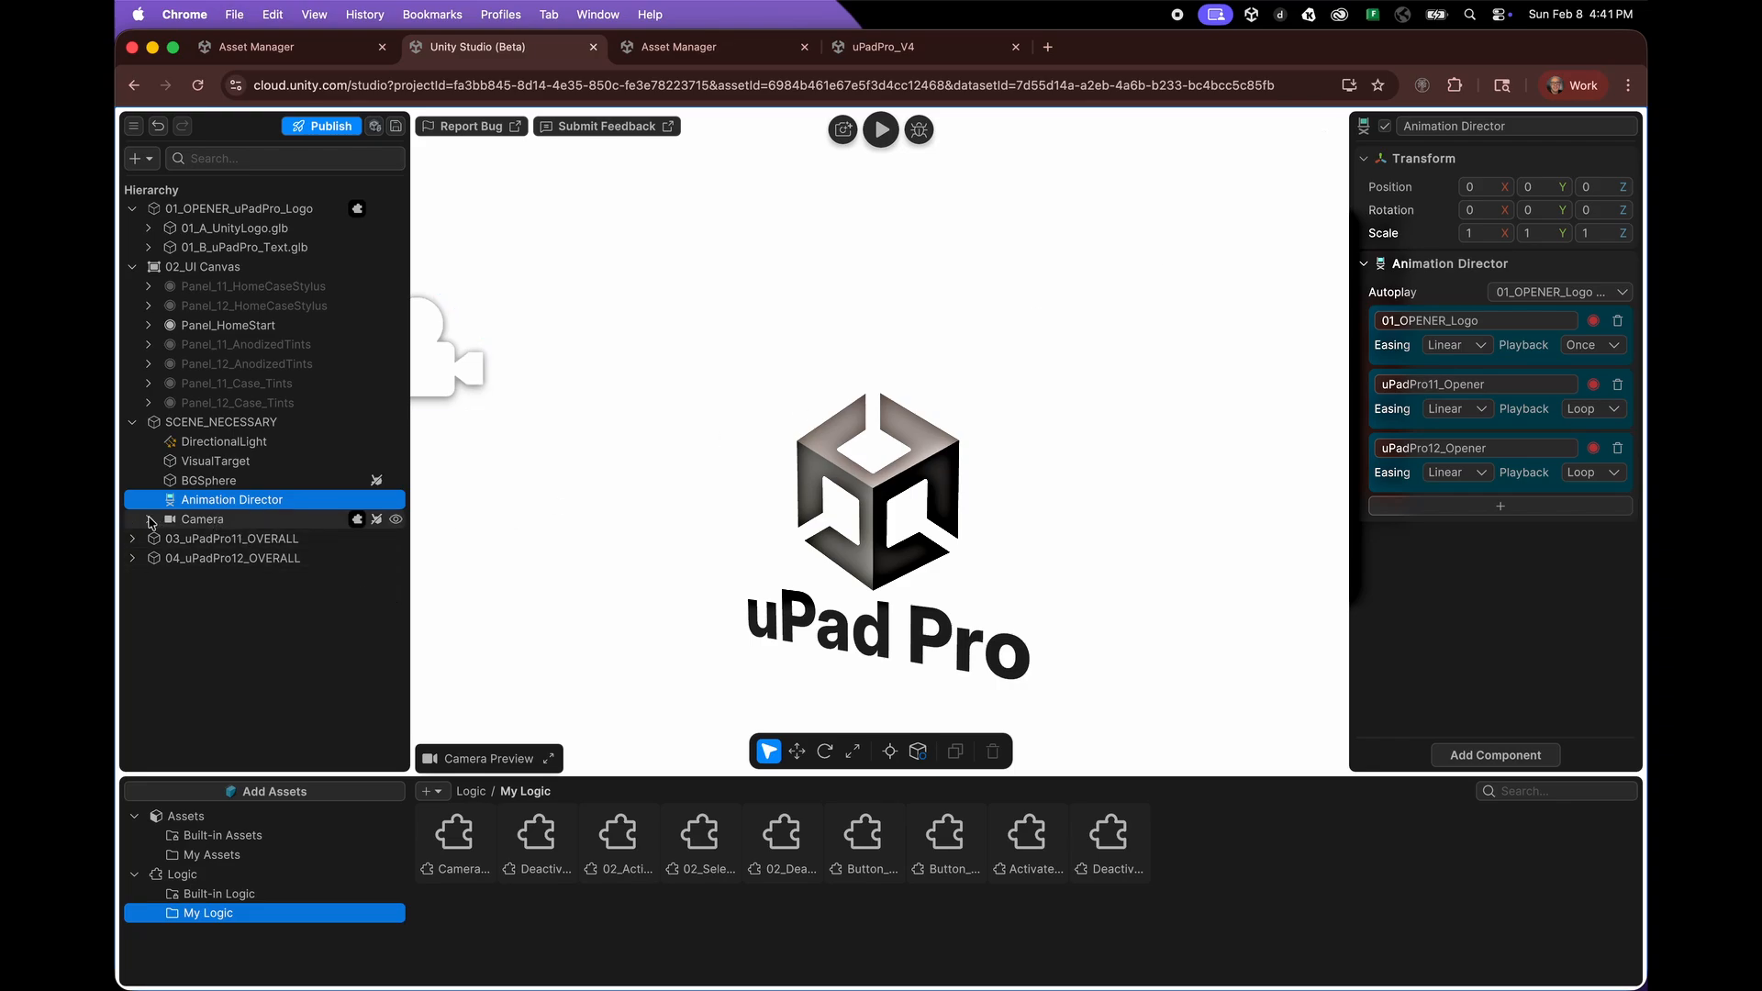
- Review the Camera's orbit controller settings and the shadow type options of its child DirectionalLight (1)
{"action": "double_click", "coordinate": [217, 519]}
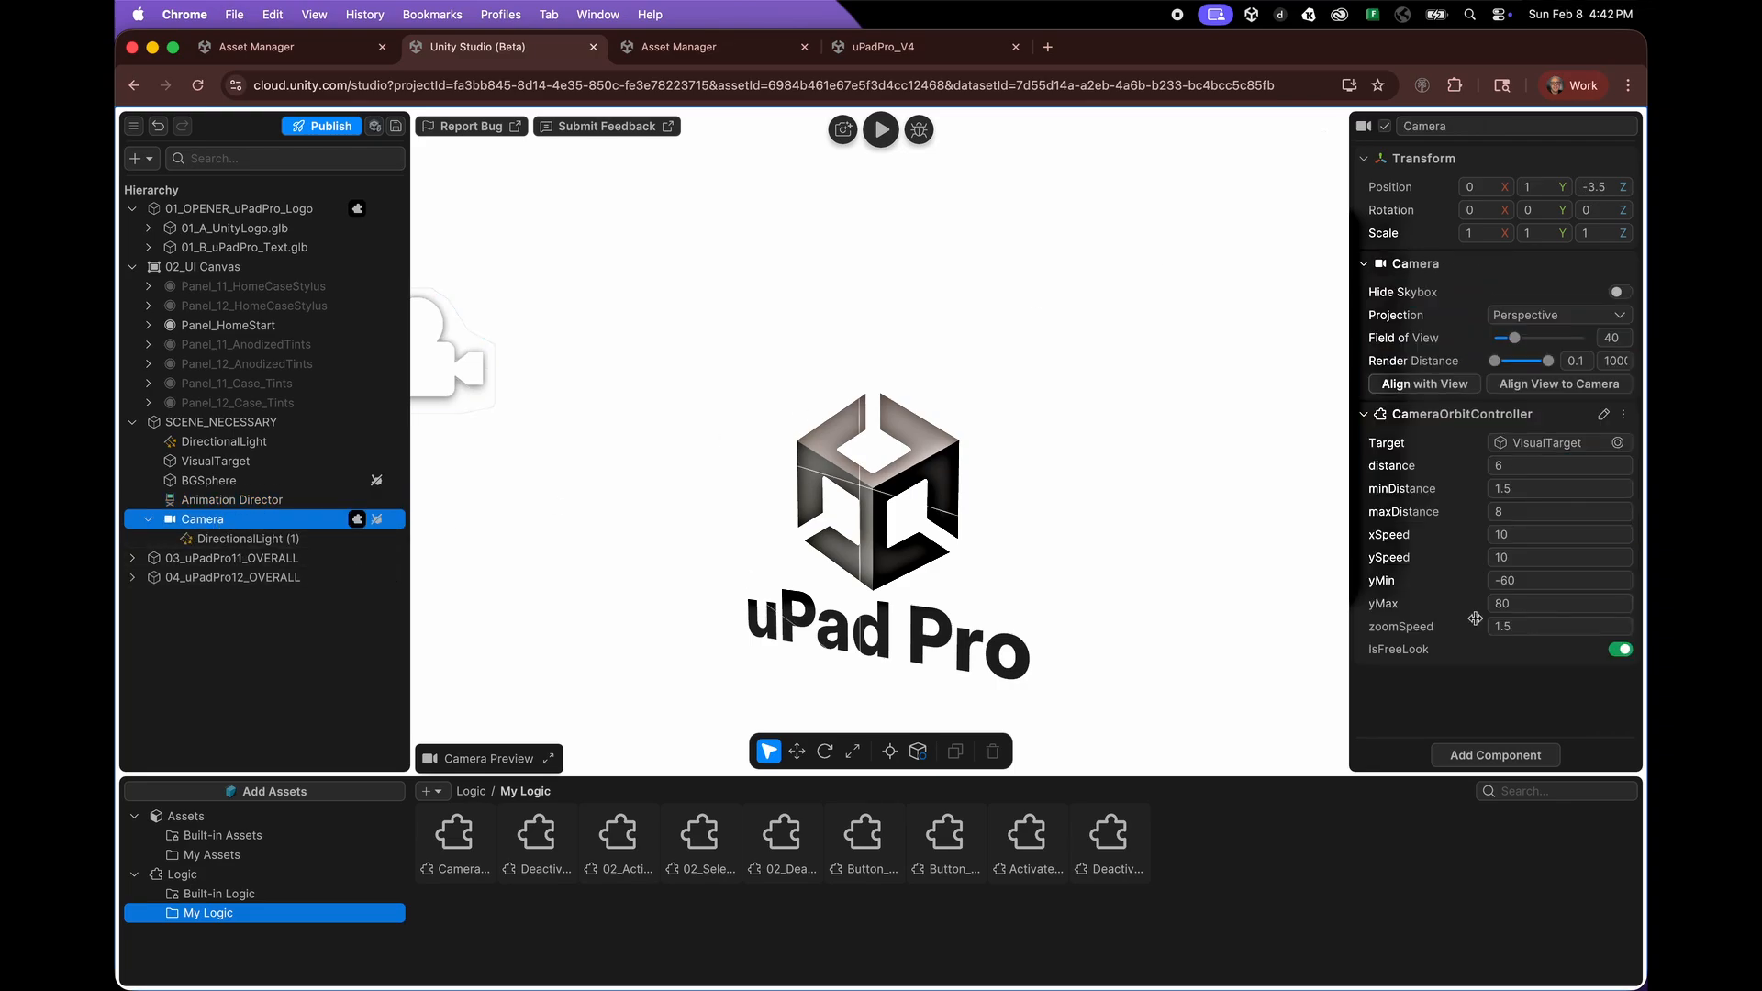
{"action": "left_click", "coordinate": [248, 539]}
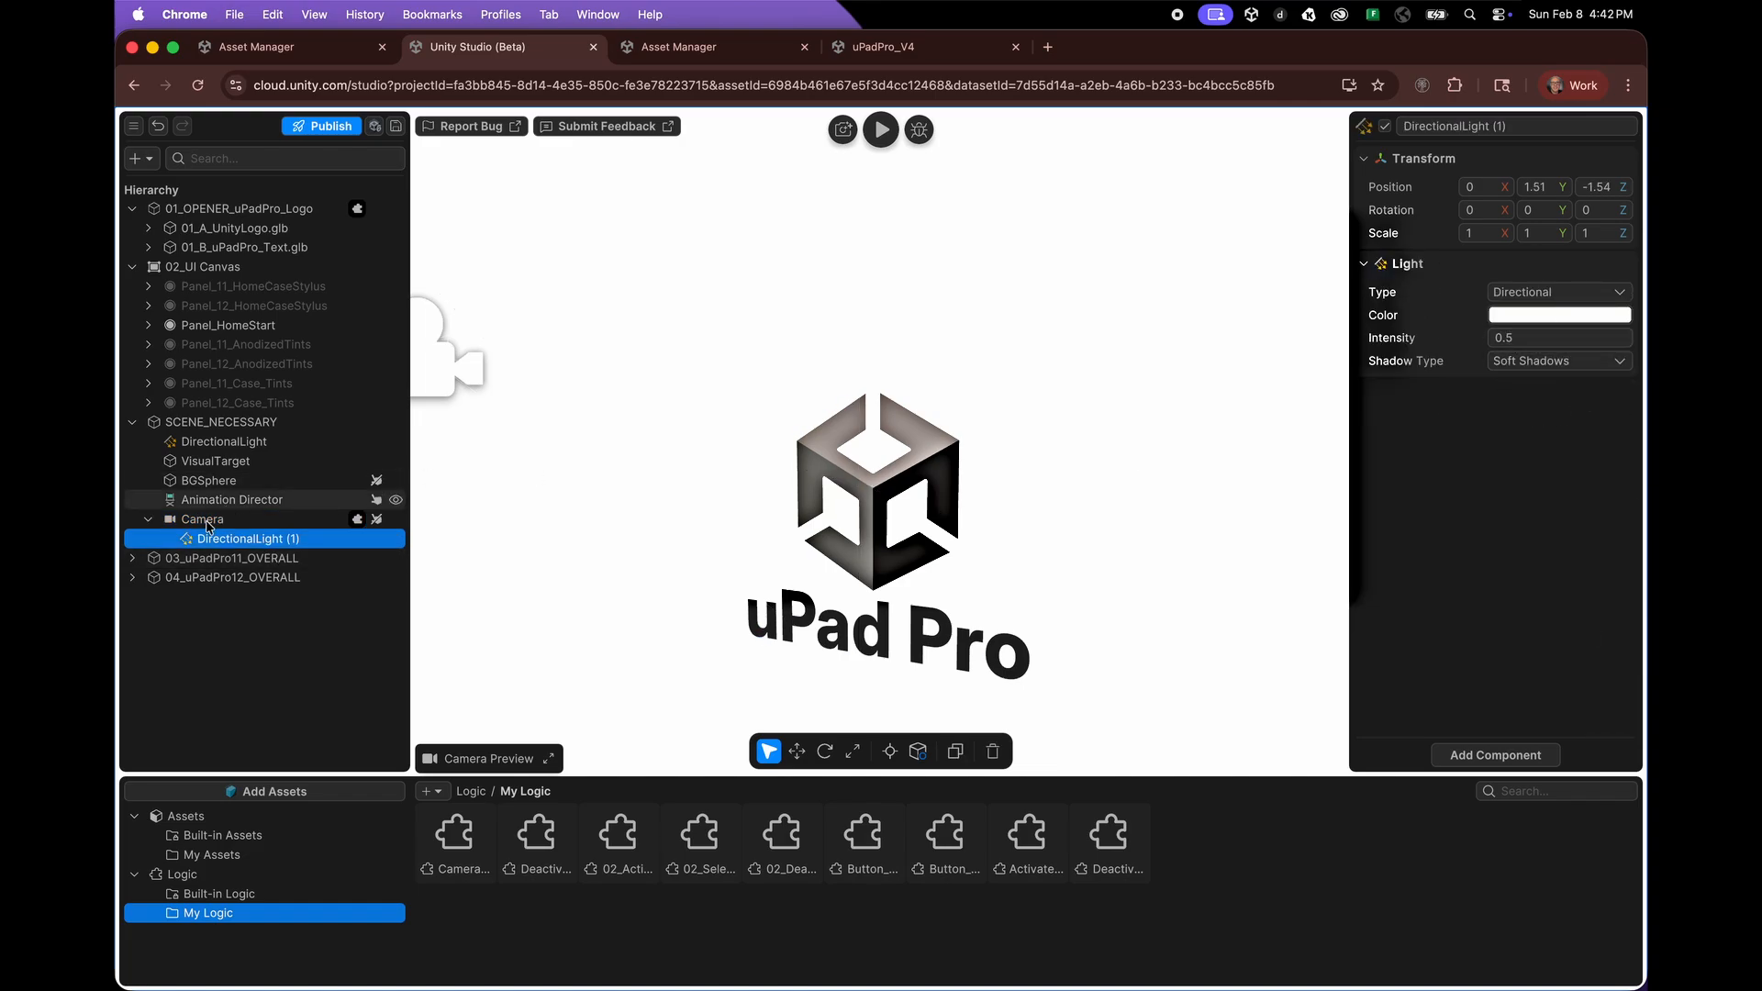
{"action": "left_click", "coordinate": [1543, 367]}
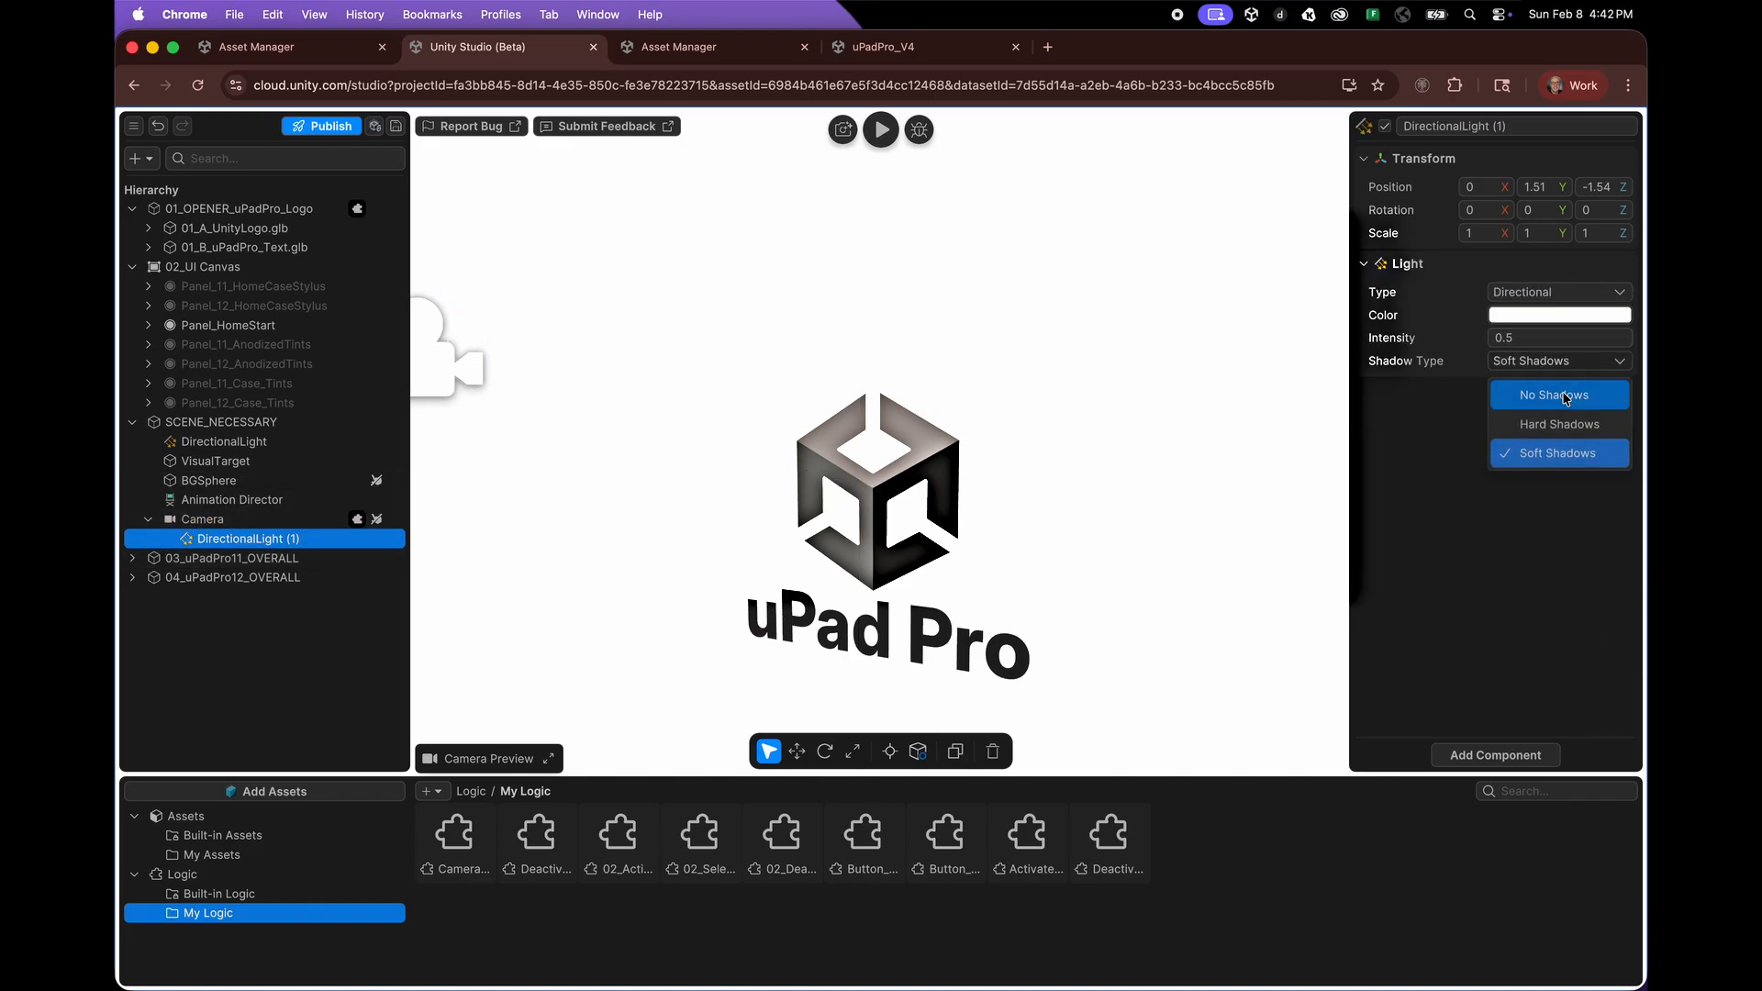
{"action": "left_click", "coordinate": [196, 540]}
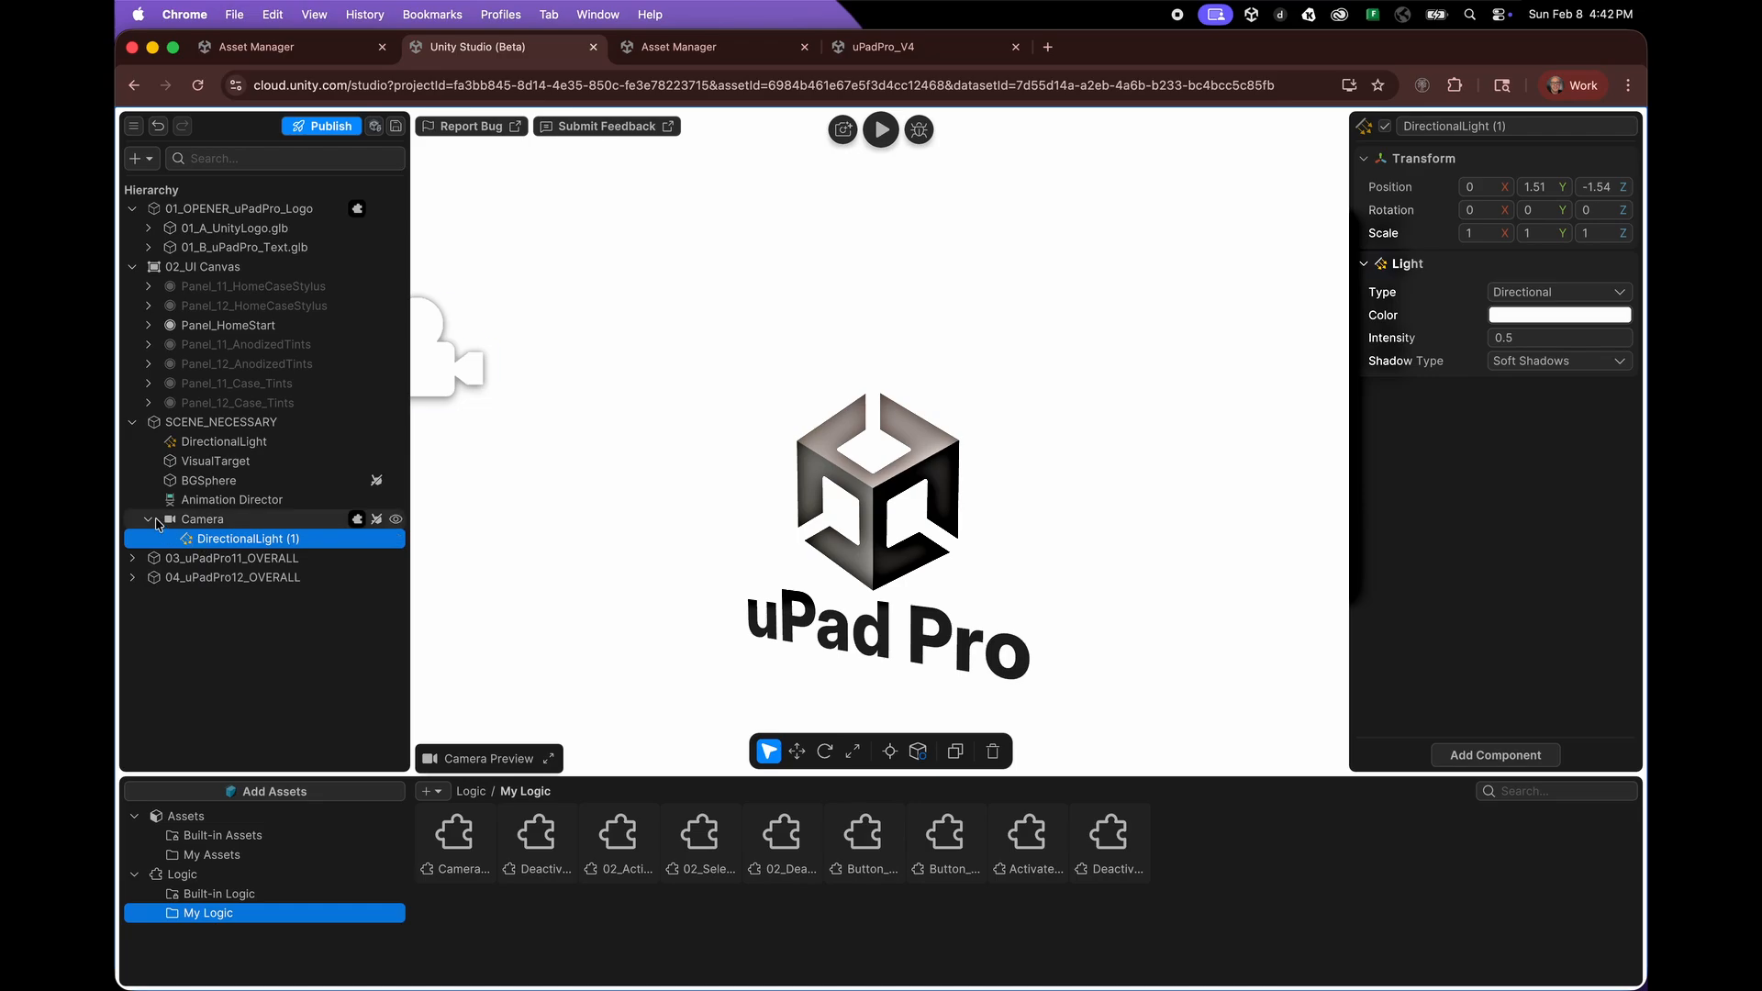
{"action": "left_click", "coordinate": [150, 521]}
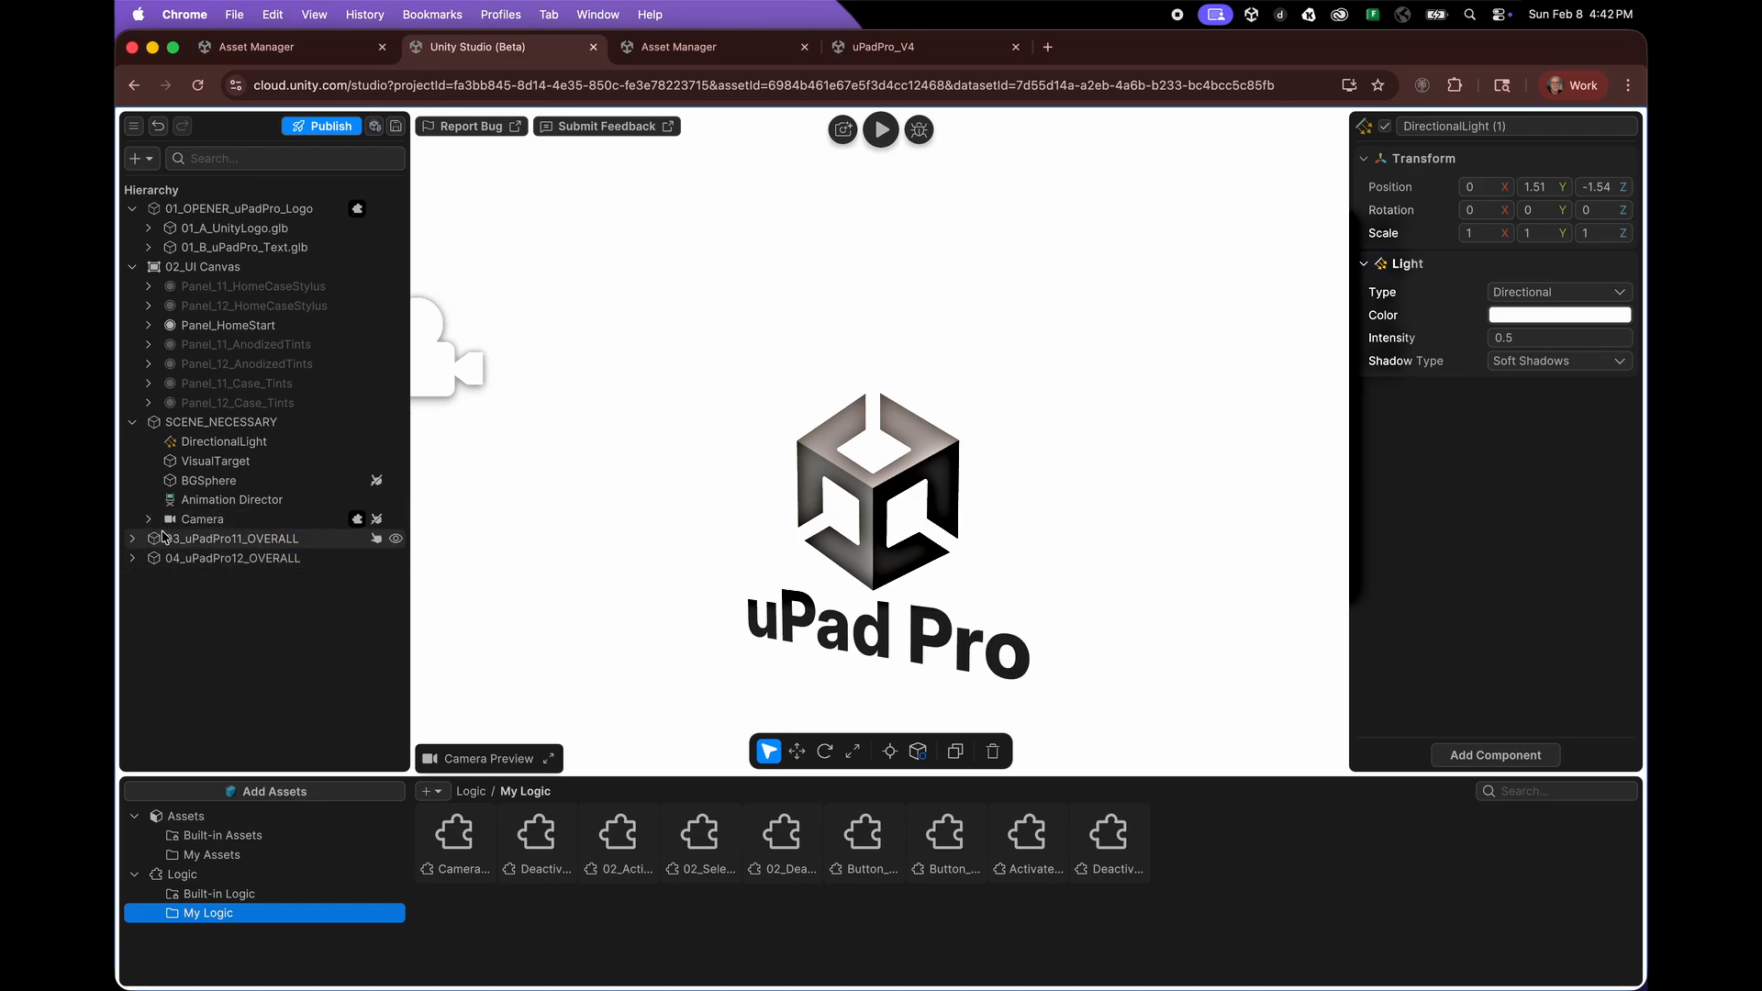
- Deactivate the 01_OPENER_uPadPro_Logo group and activate uPadPro_11_MAIN inside 03_uPadPro11_OVERALL
{"action": "left_click", "coordinate": [133, 539]}
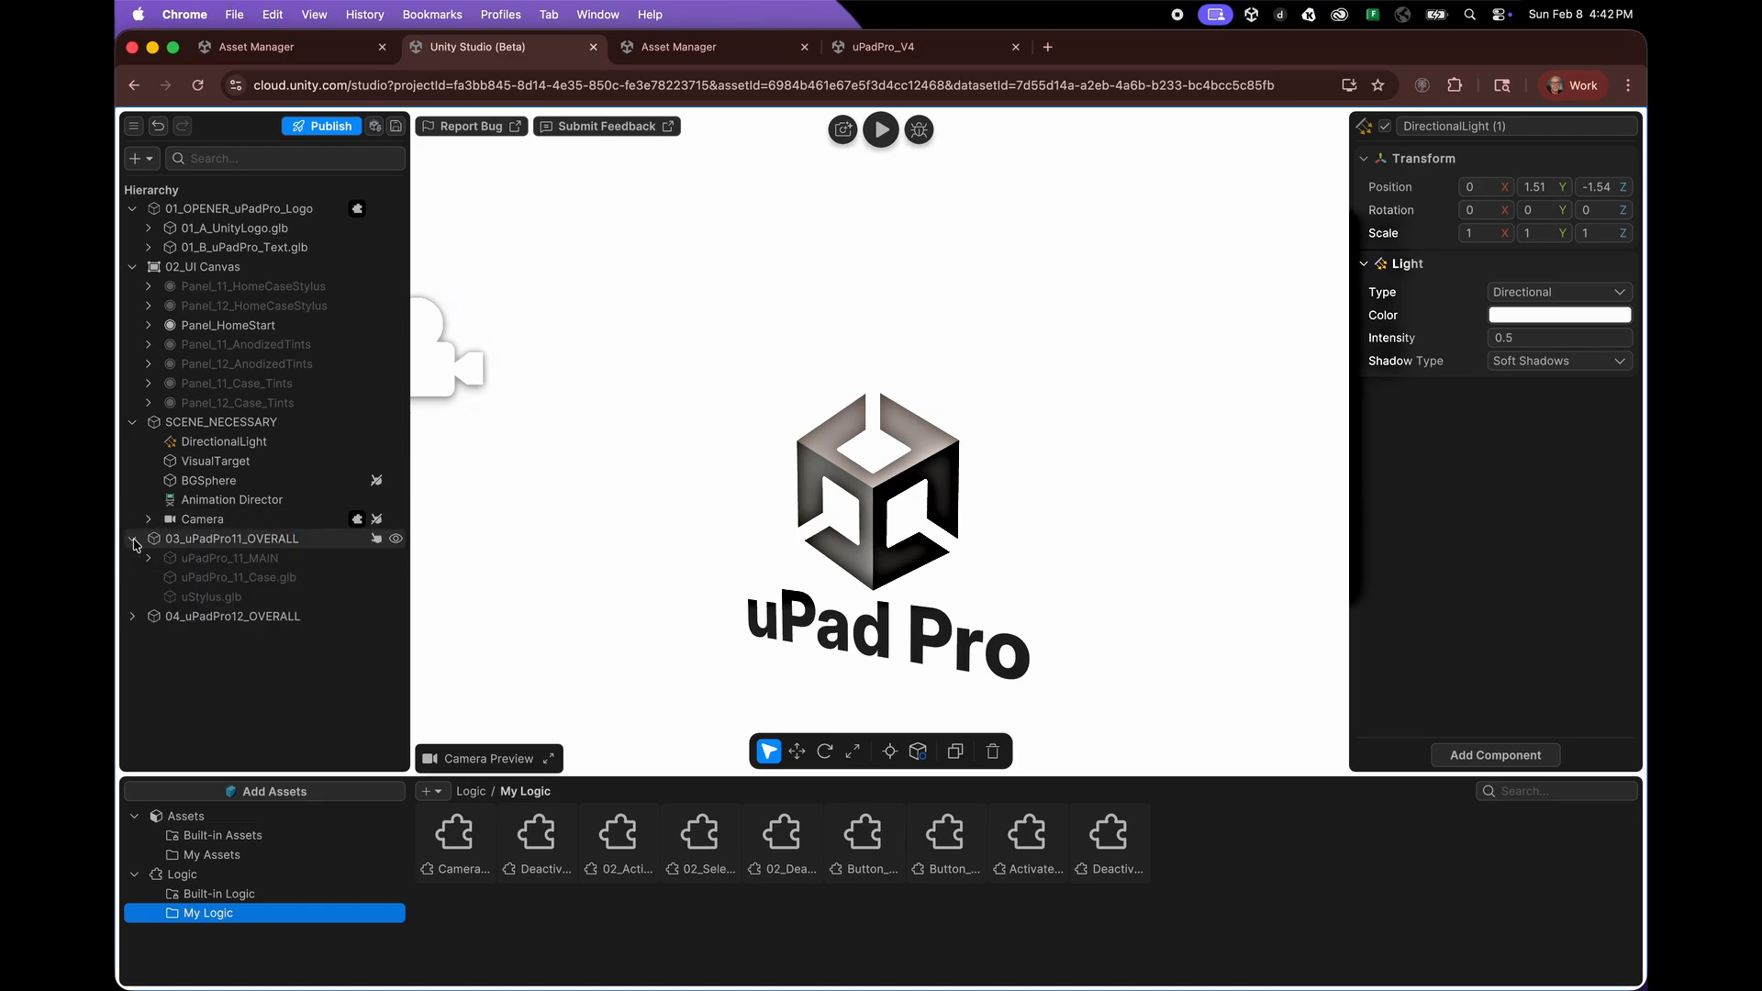
{"action": "left_click", "coordinate": [267, 213]}
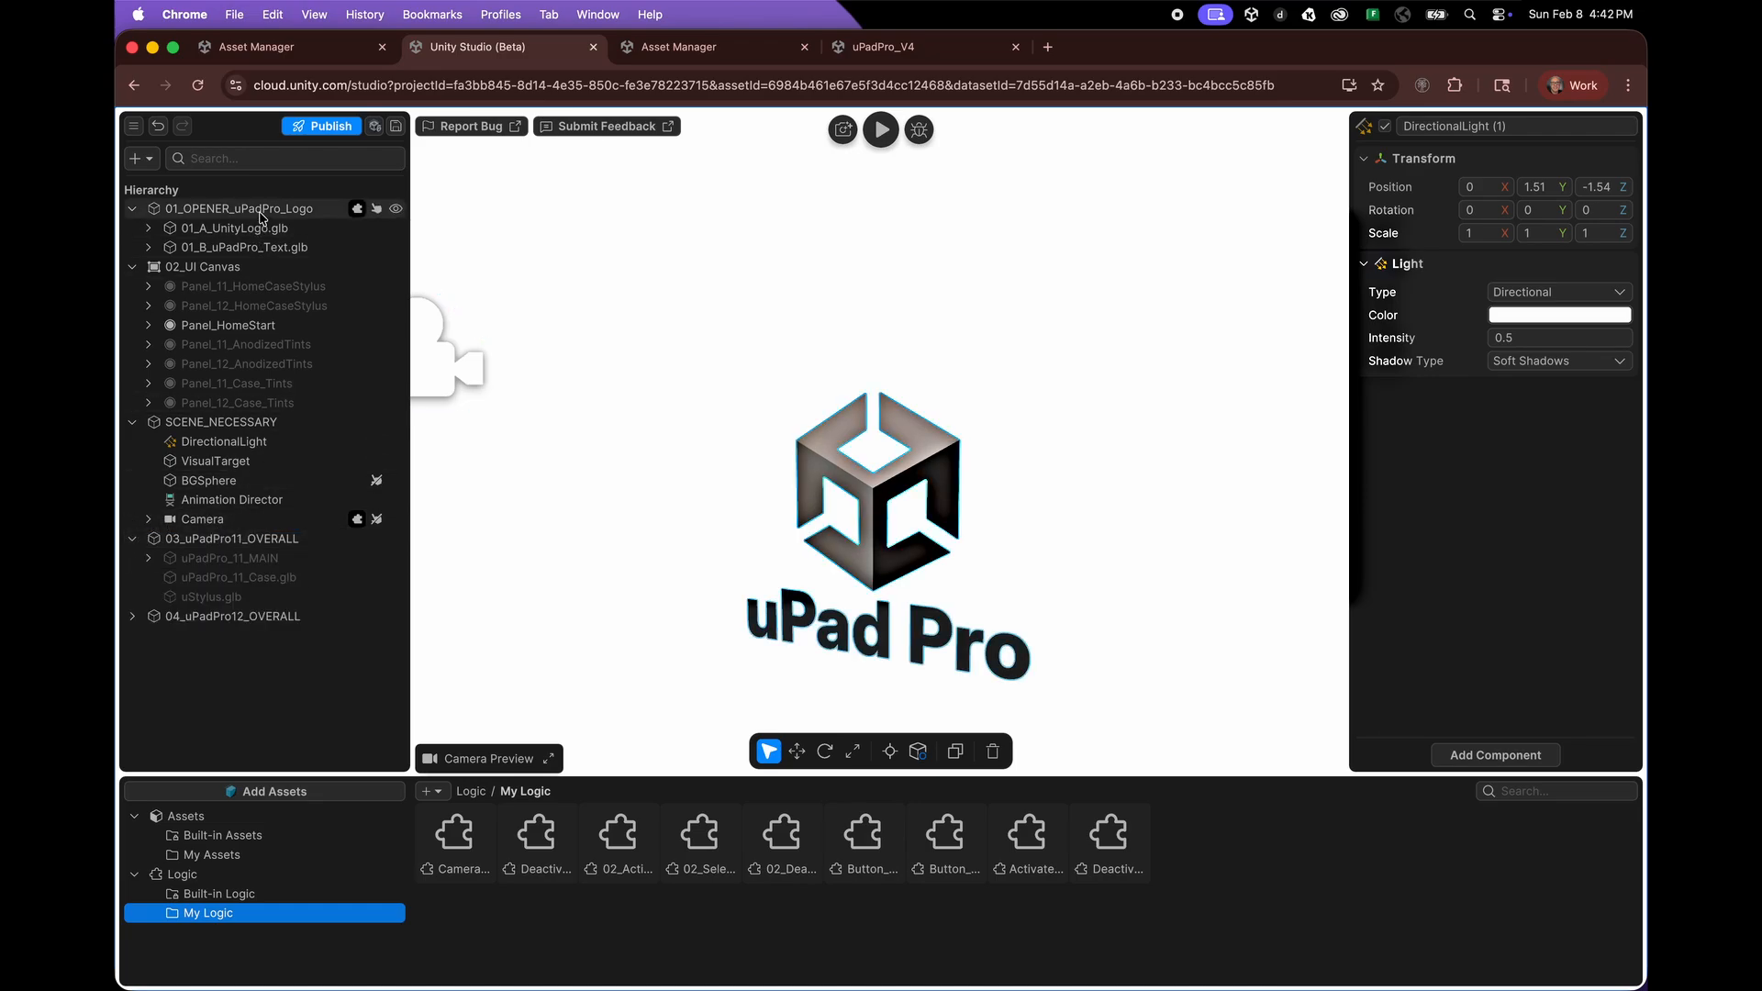
{"action": "left_click", "coordinate": [1385, 126]}
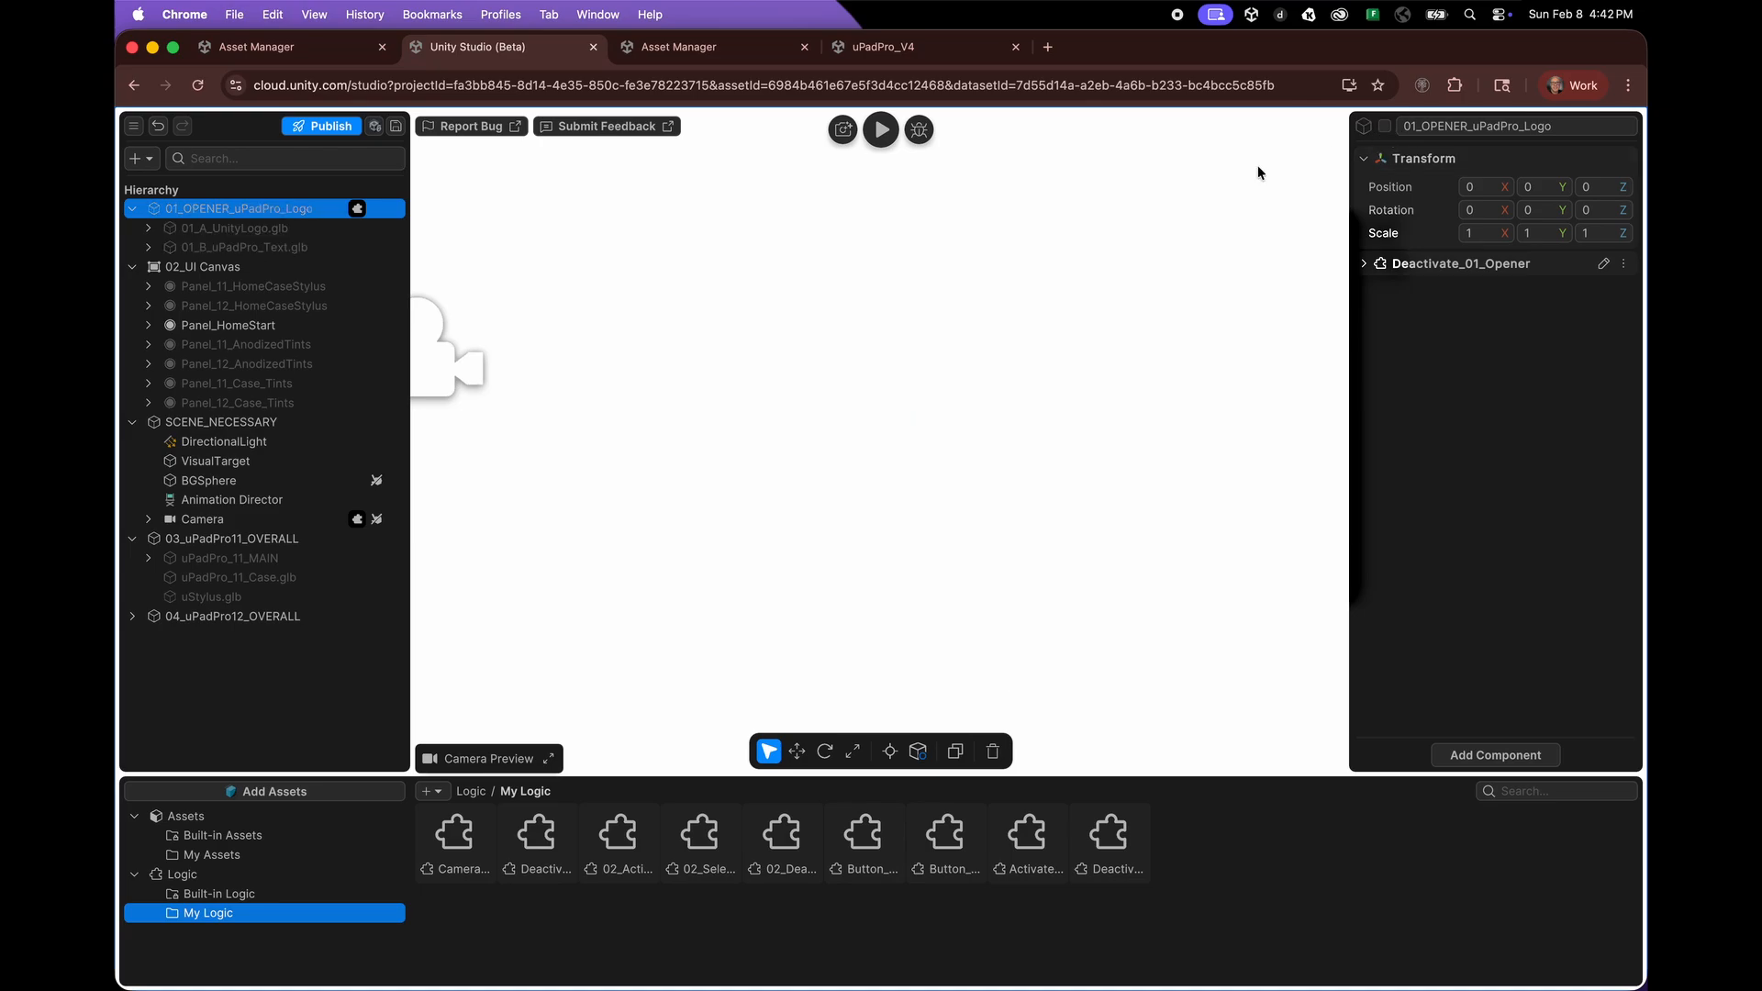
{"action": "left_click", "coordinate": [230, 558]}
{"action": "left_click", "coordinate": [1385, 127]}
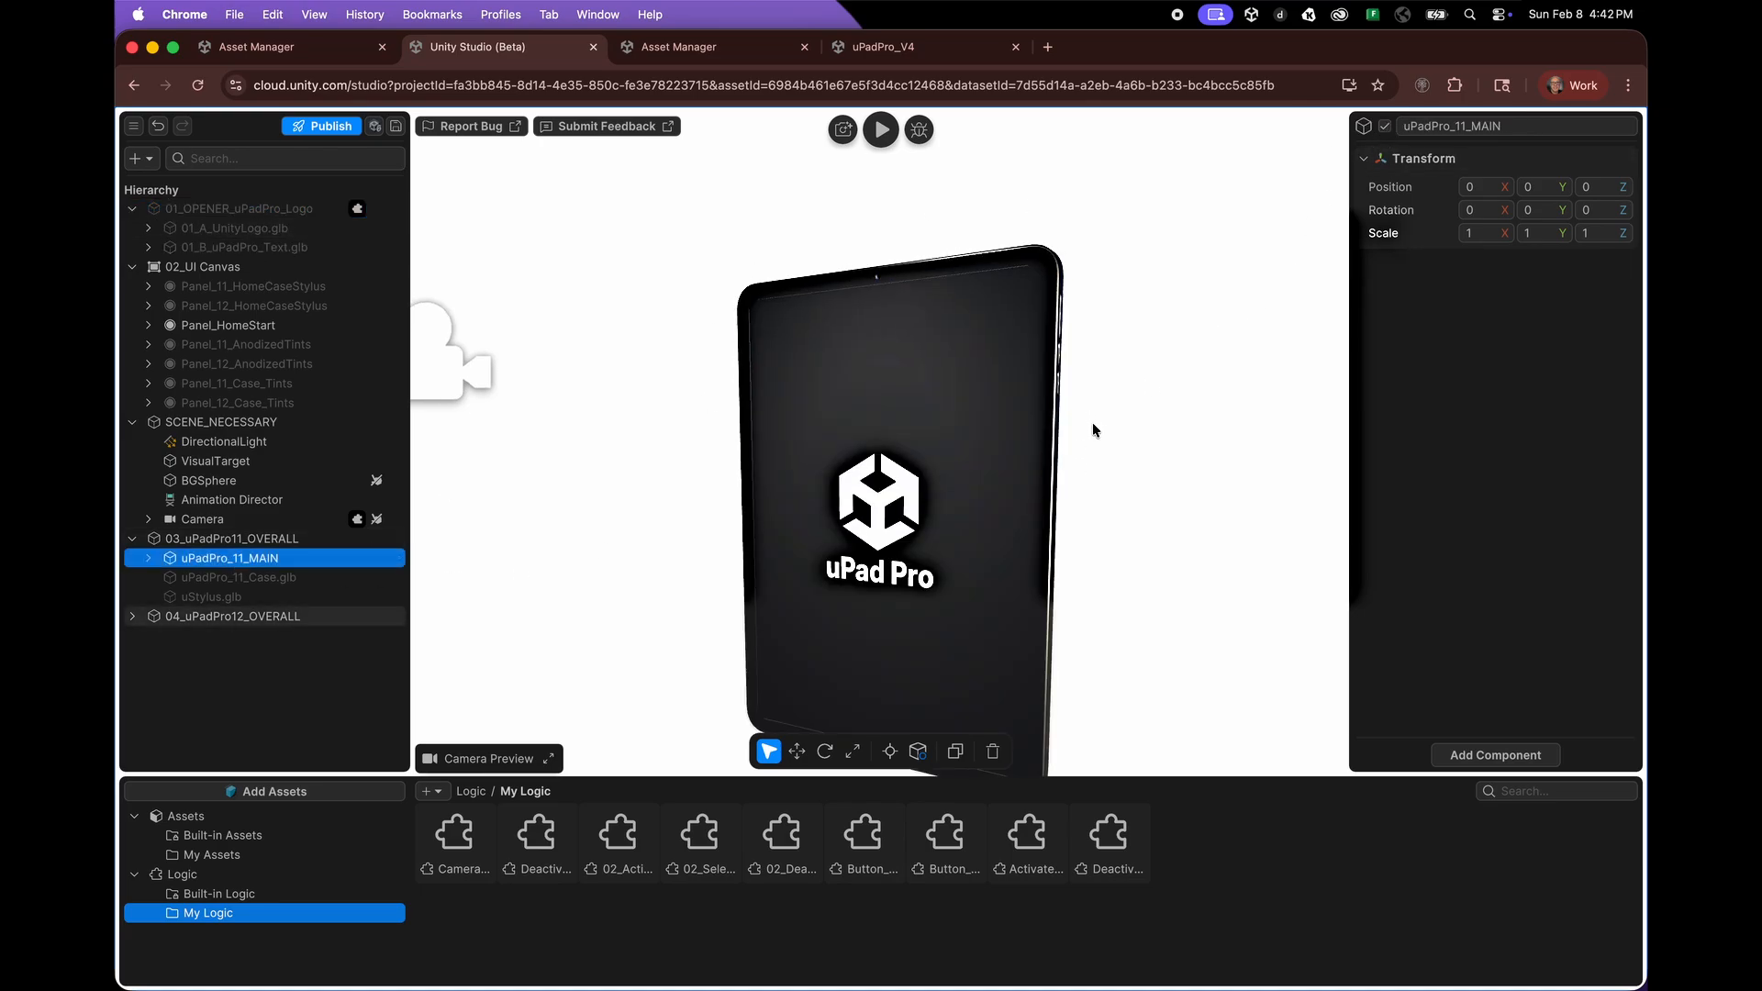
- Activate uPadPro_11_Case.glb and uStylus.glb and view the cased tablet with its stylus from the back and front
{"action": "left_click", "coordinate": [241, 578]}
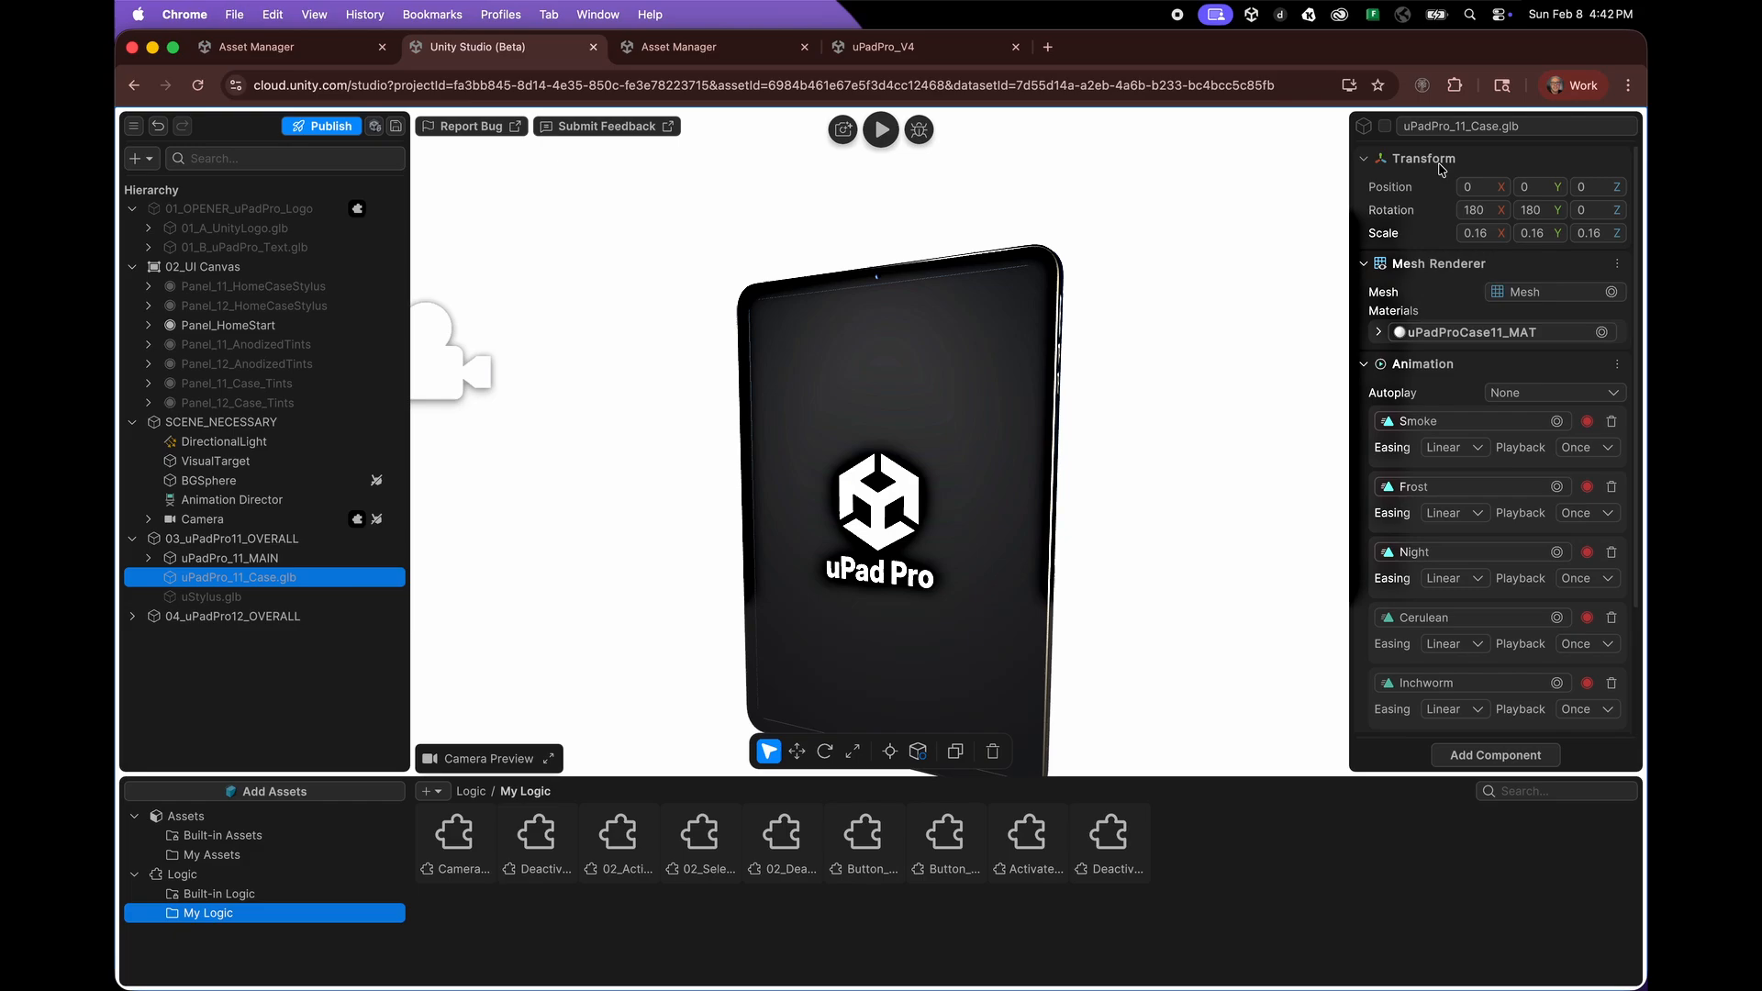
{"action": "left_click", "coordinate": [1385, 126]}
{"action": "left_click_drag", "start_coordinate": [1080, 433], "coordinate": [516, 448]}
{"action": "left_click", "coordinate": [220, 597]}
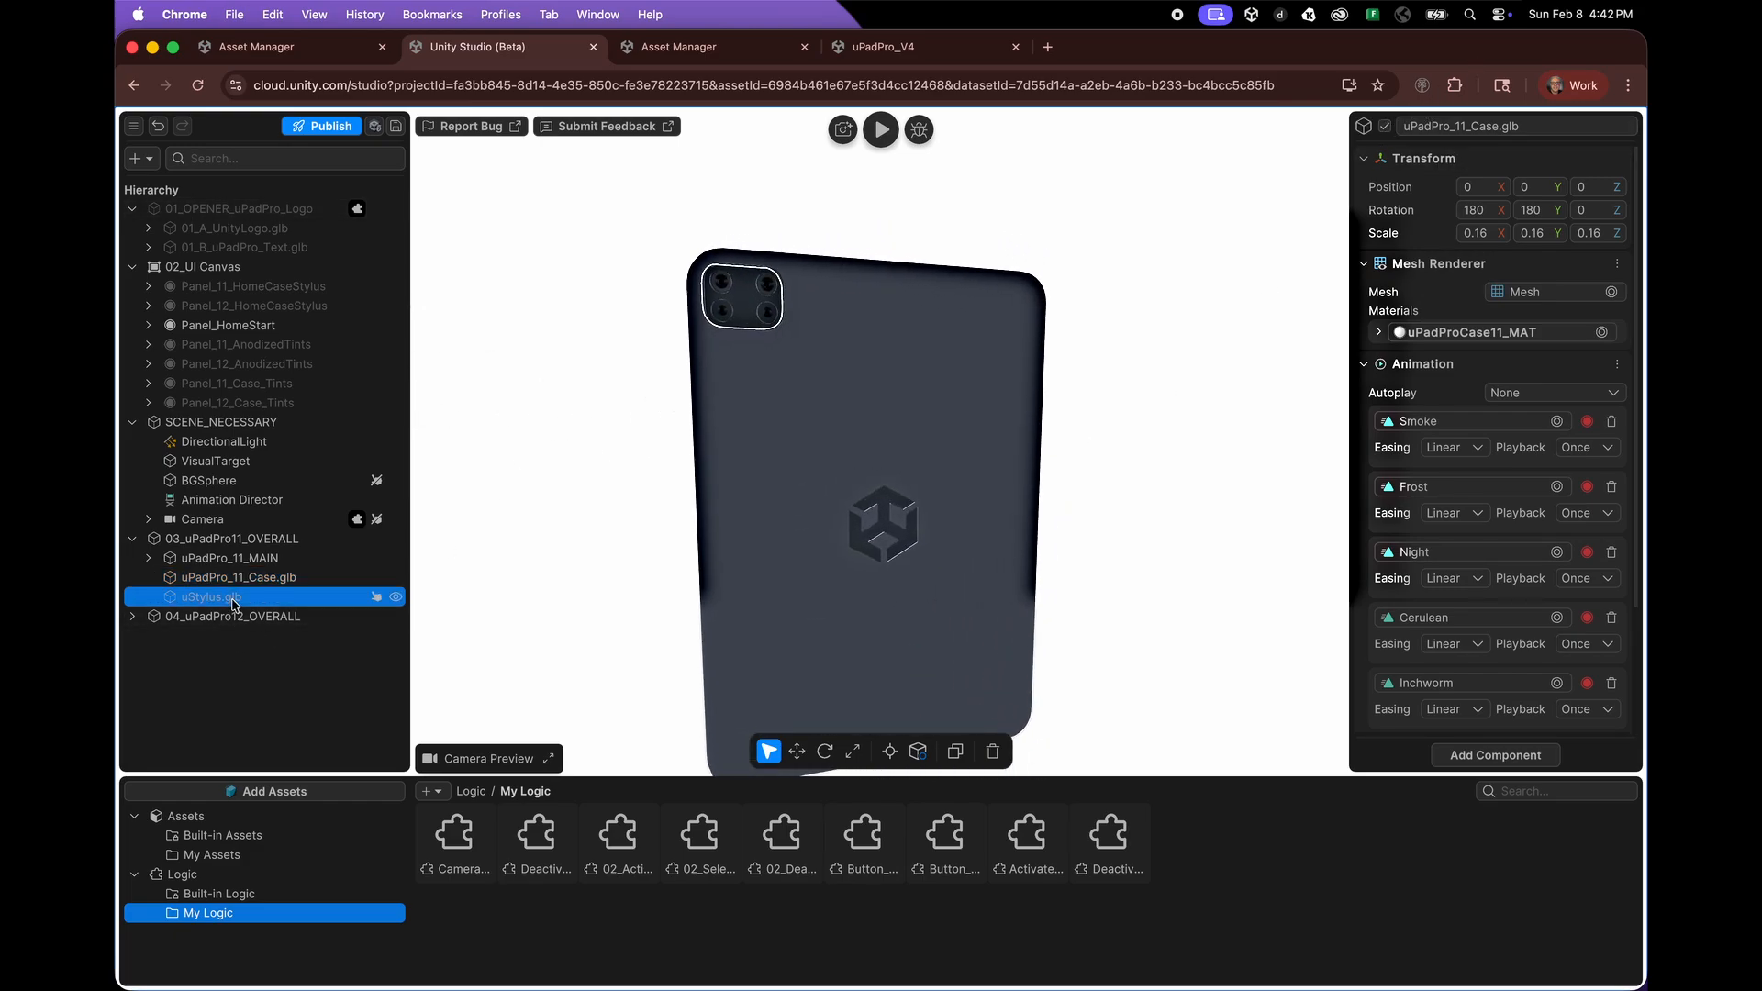
{"action": "left_click", "coordinate": [1385, 127]}
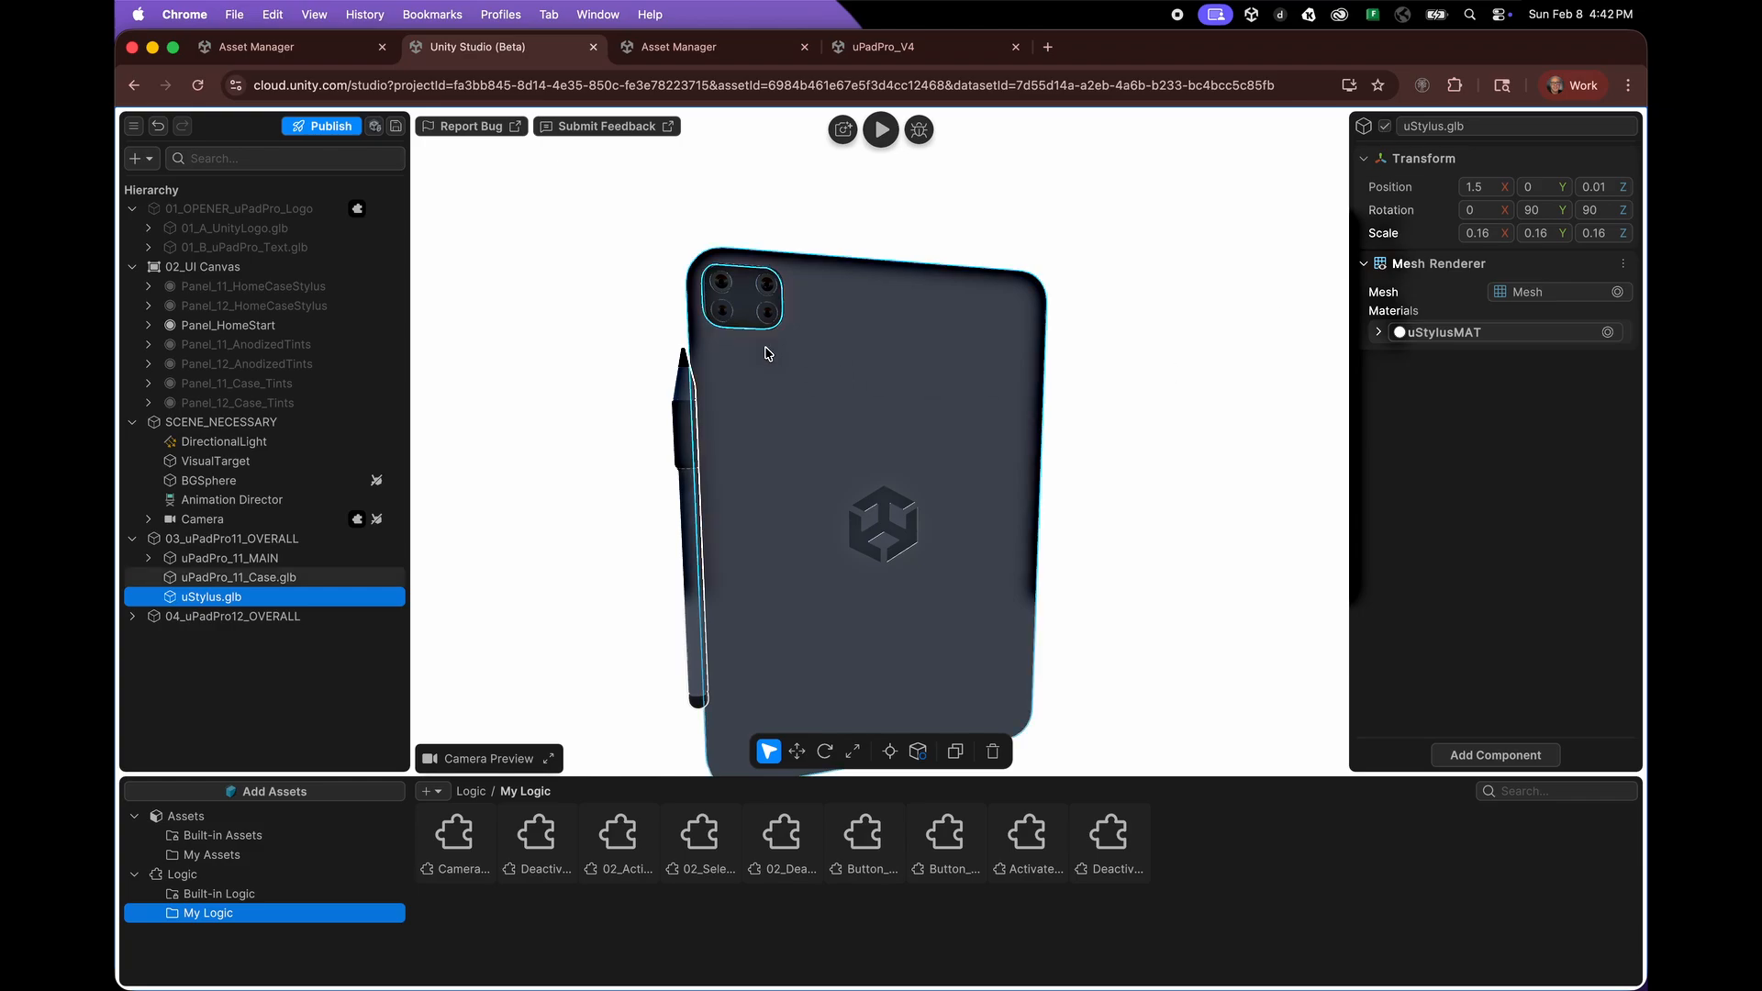
{"action": "left_click_drag", "start_coordinate": [549, 284], "coordinate": [1140, 401]}
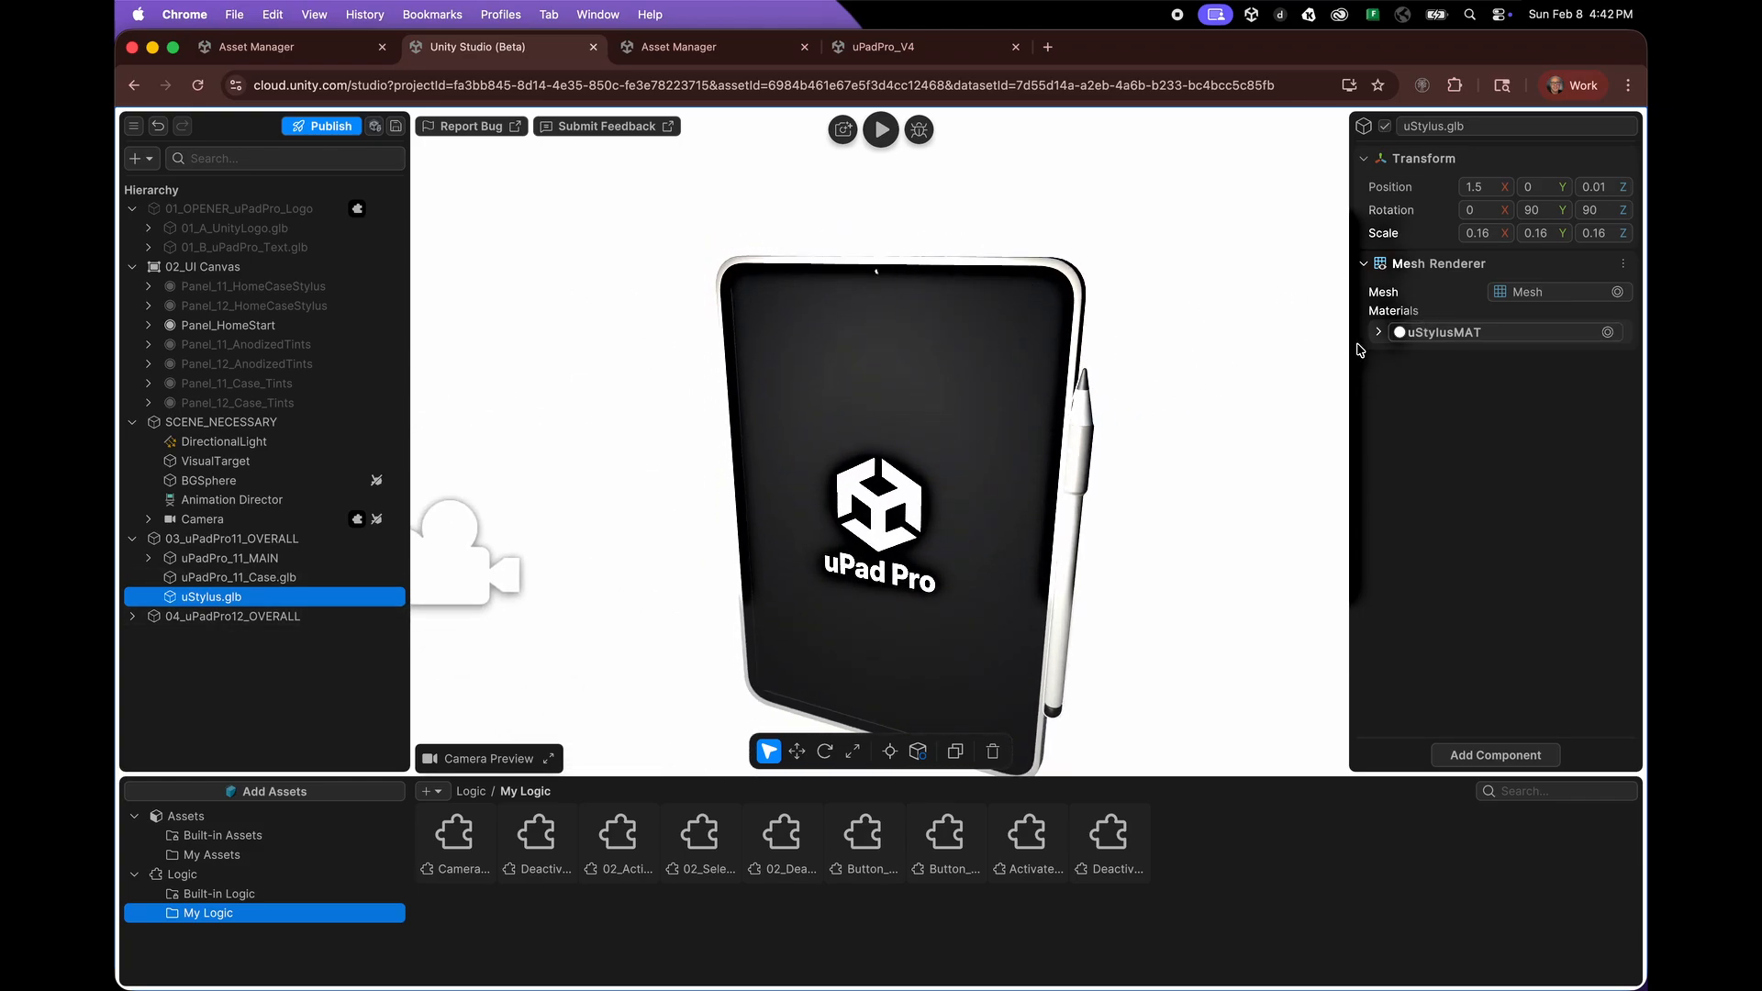
- Deactivate uStylus.glb, uPadPro_11_Case.glb and uPadPro_11_MAIN, and check the objects grouped under 04_uPadPro12_OVERALL
{"action": "left_click", "coordinate": [1386, 127]}
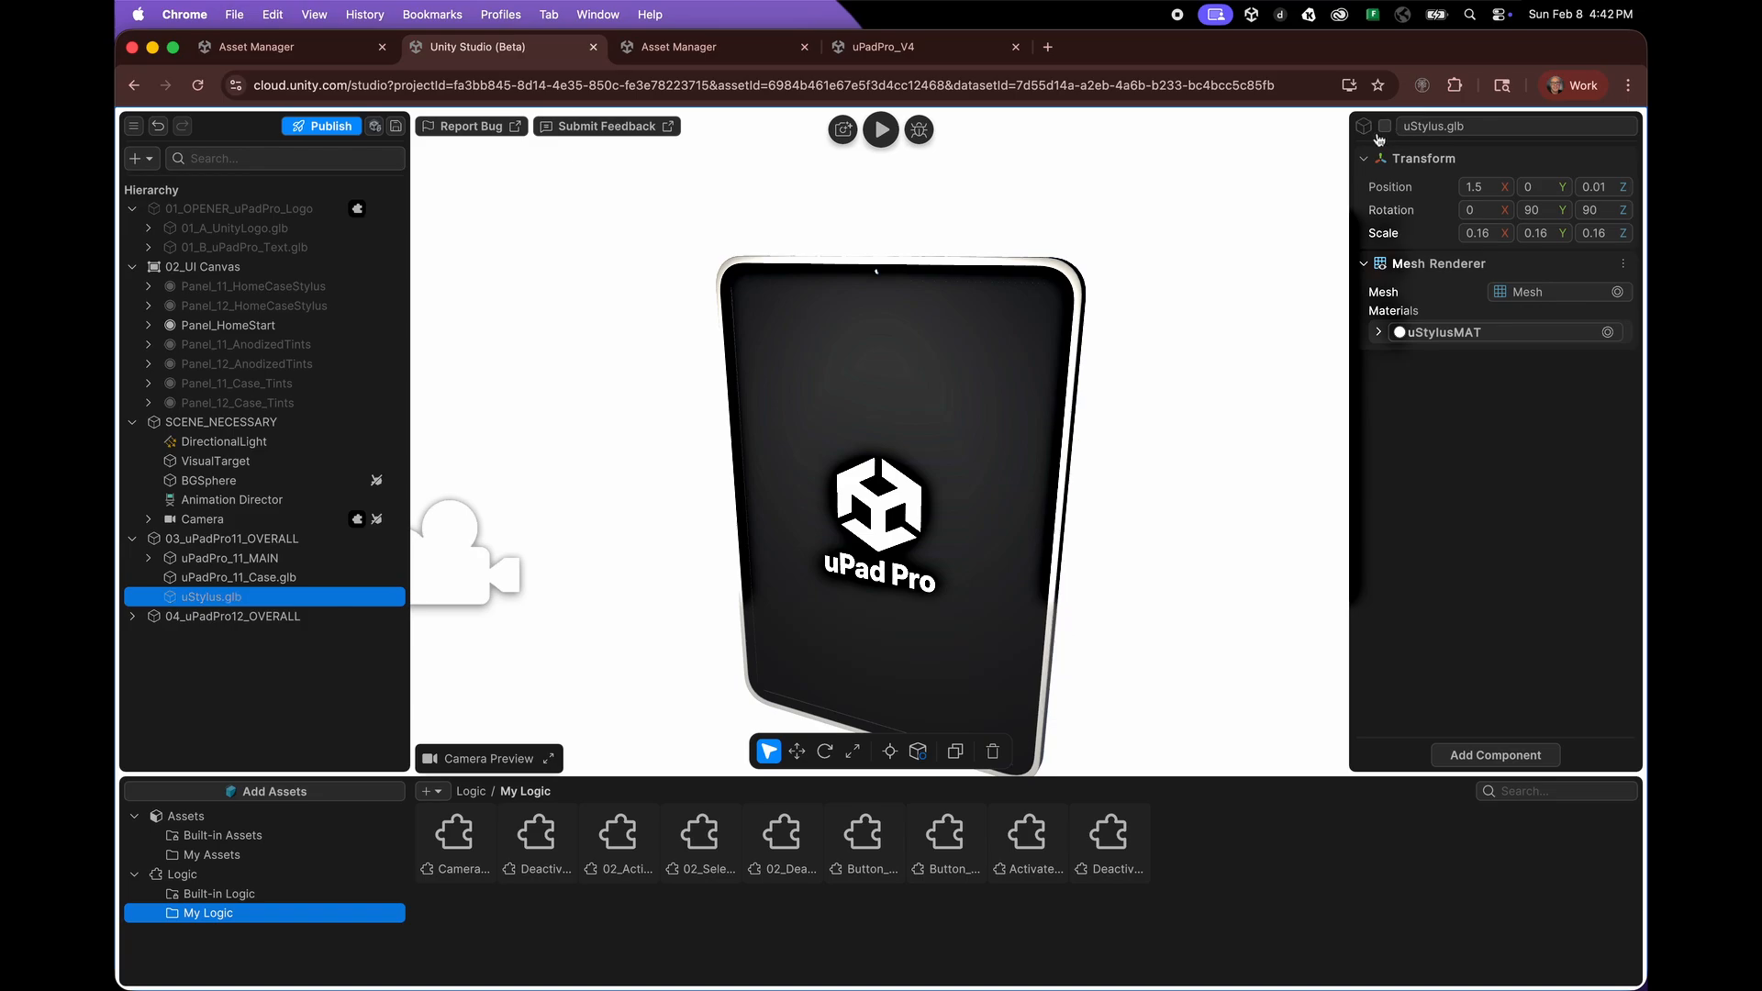
{"action": "left_click", "coordinate": [269, 581]}
{"action": "left_click", "coordinate": [1386, 127]}
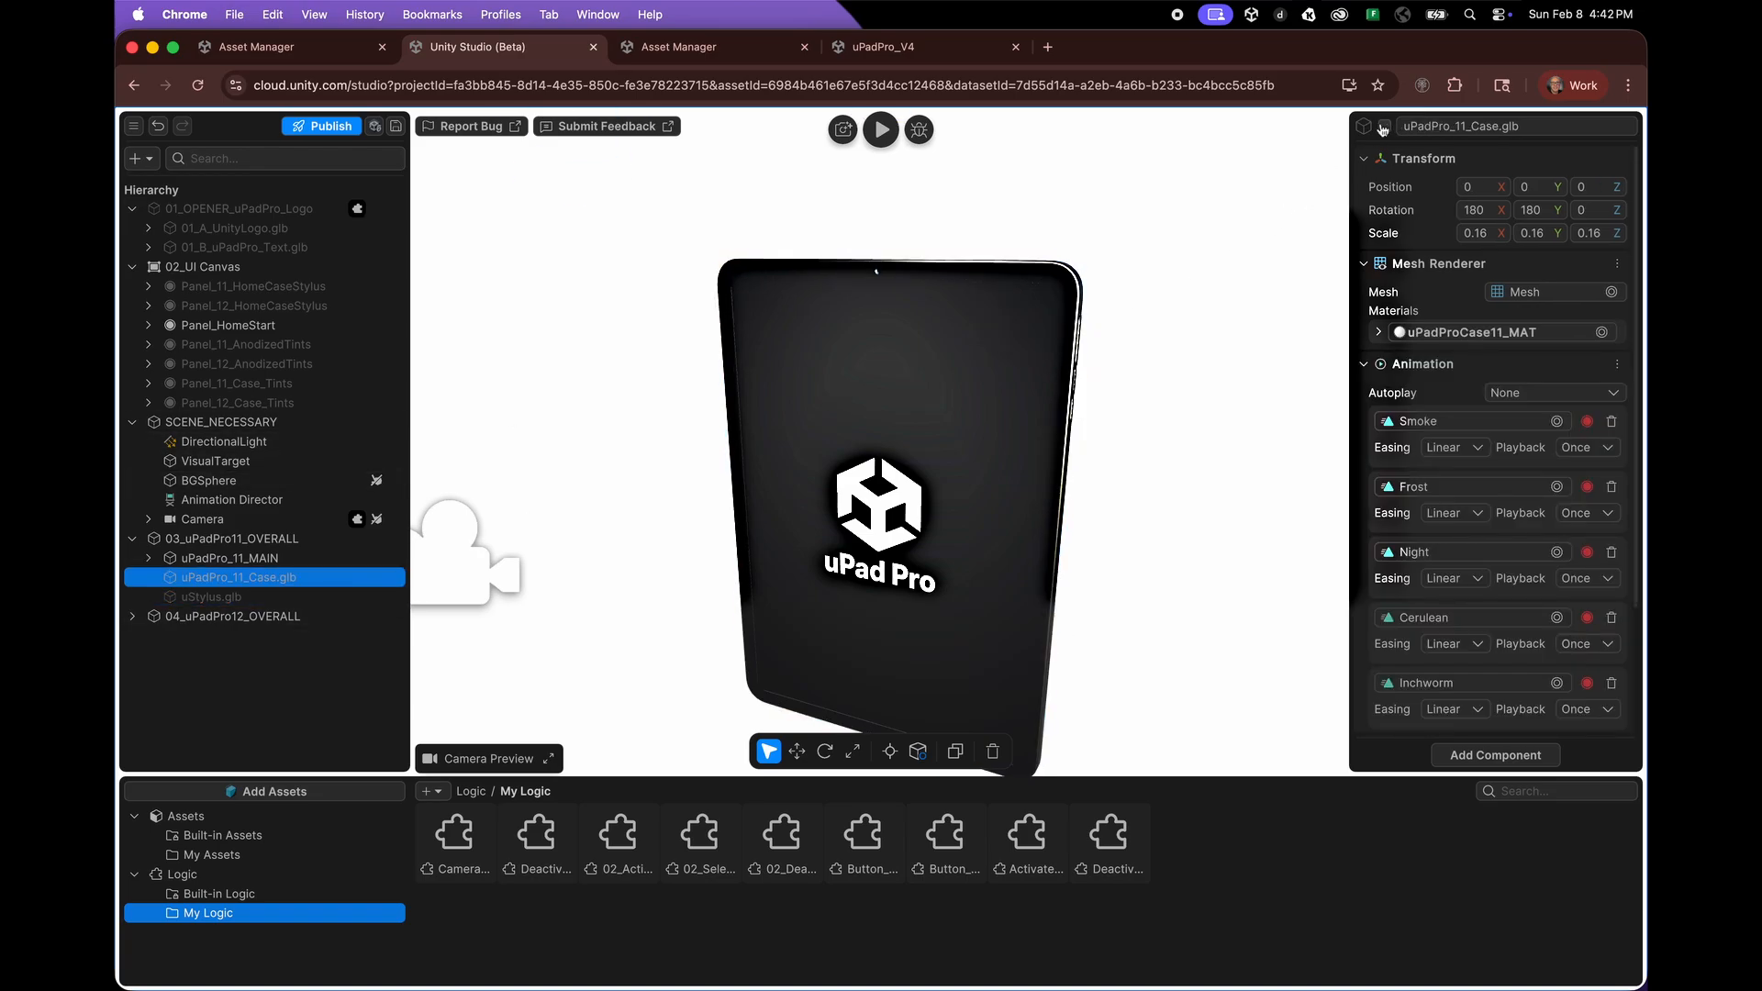
{"action": "left_click", "coordinate": [229, 558]}
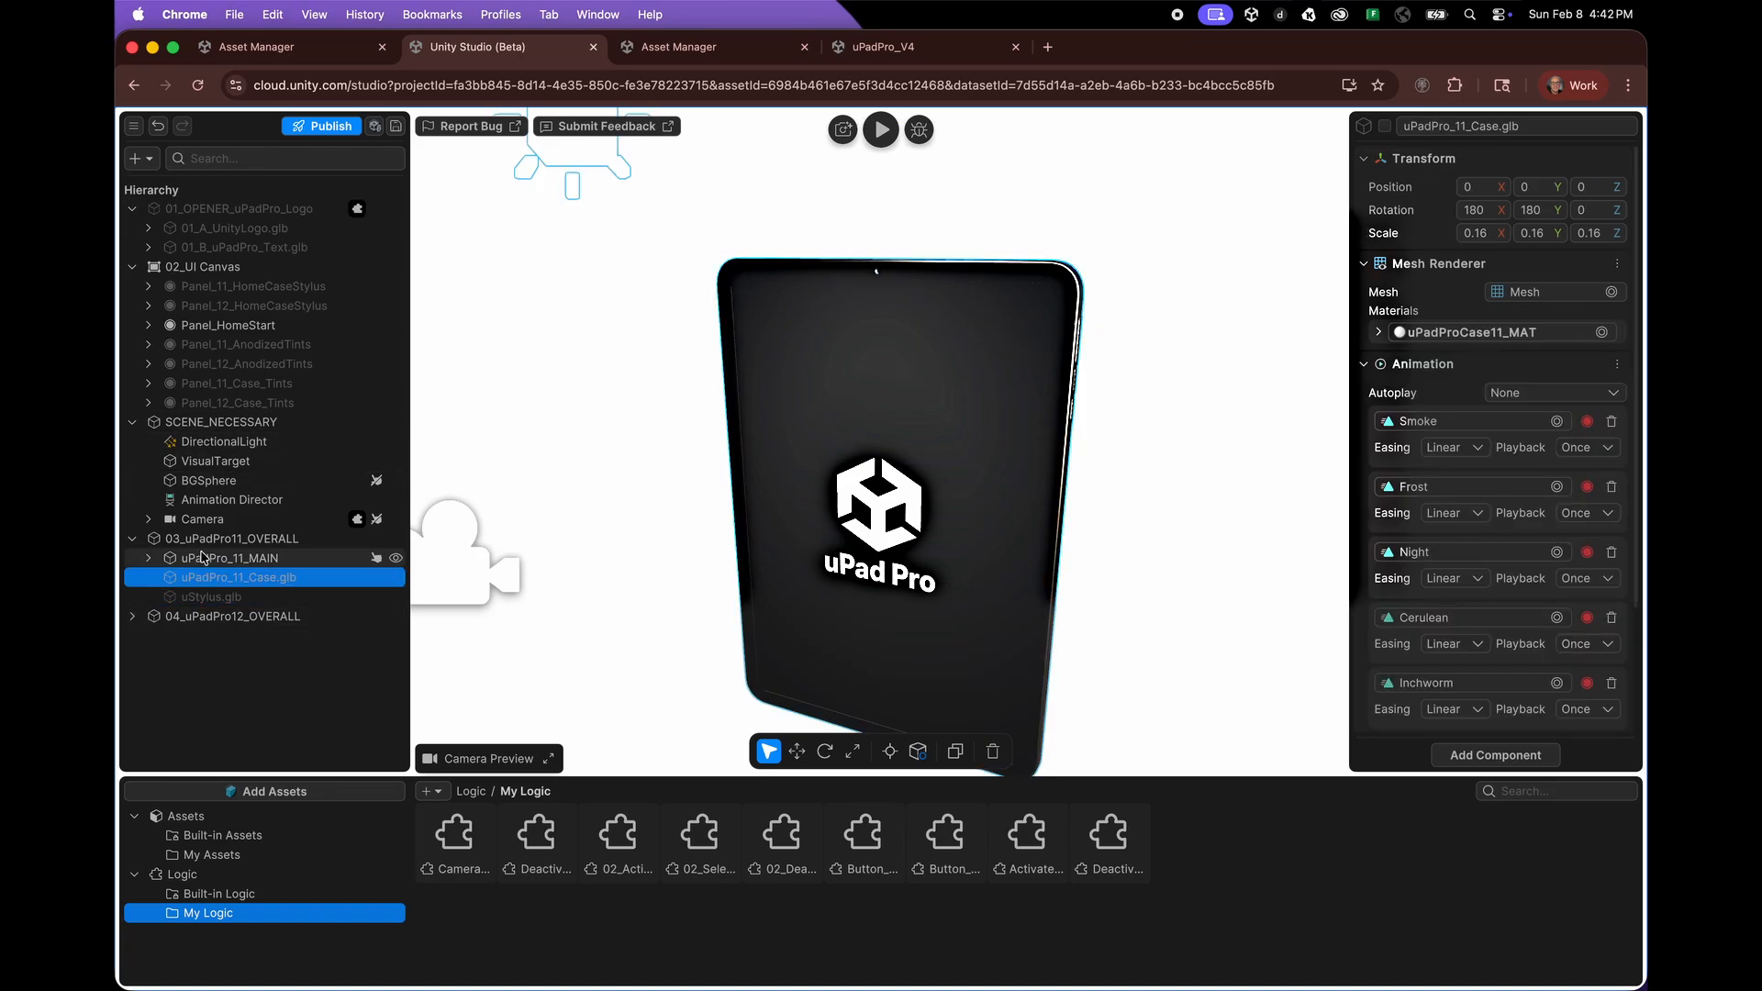
{"action": "left_click", "coordinate": [1386, 127]}
{"action": "left_click", "coordinate": [135, 616]}
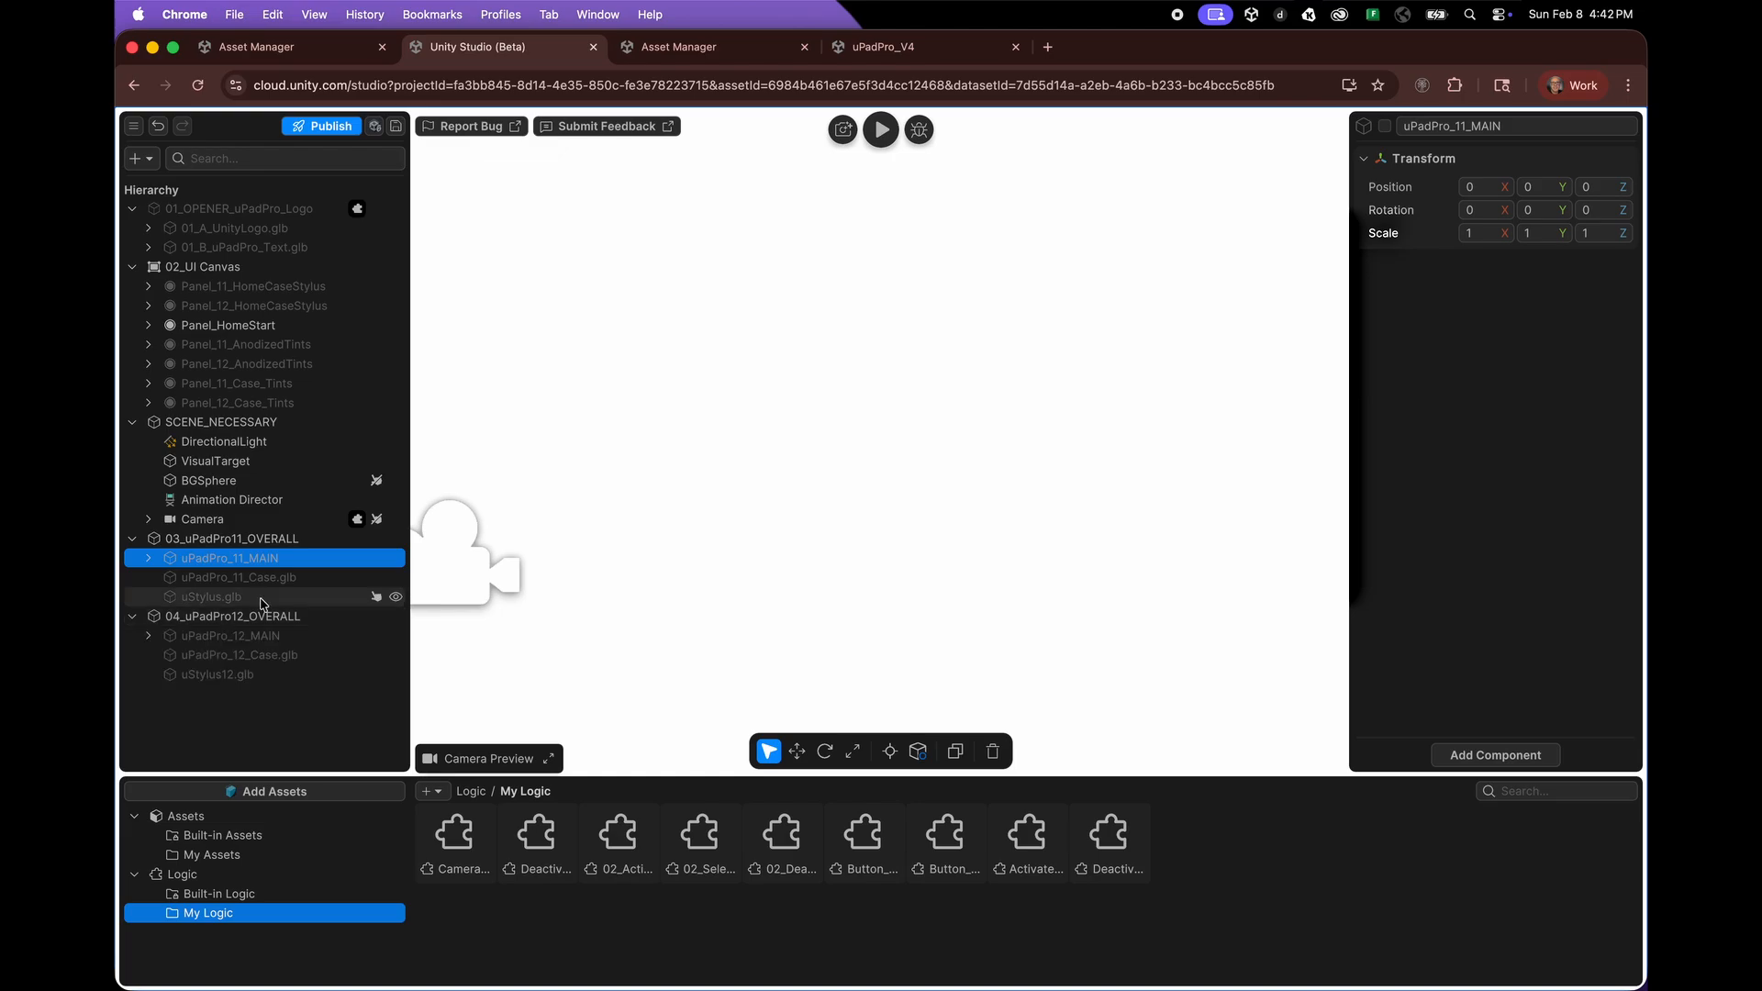
{"action": "left_click", "coordinate": [133, 616]}
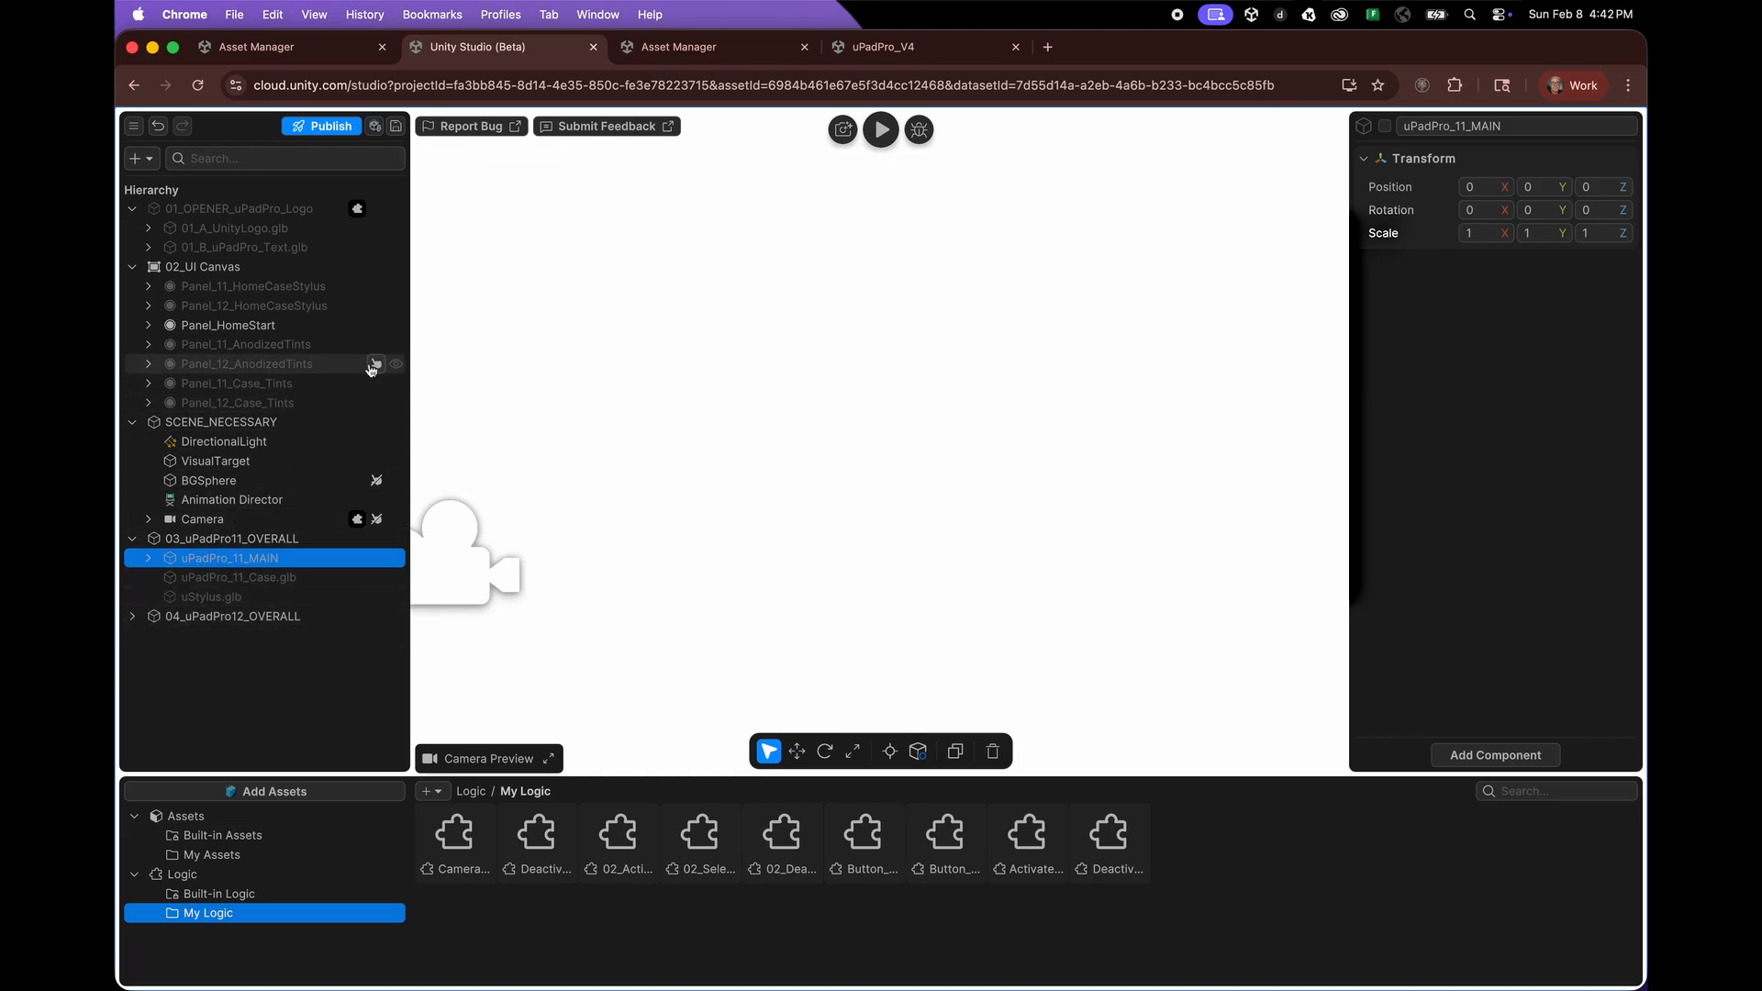
- Activate Panel_11_HomeCaseStylus in 02_UI Canvas and reveal its child icons and component settings
{"action": "left_click", "coordinate": [241, 268]}
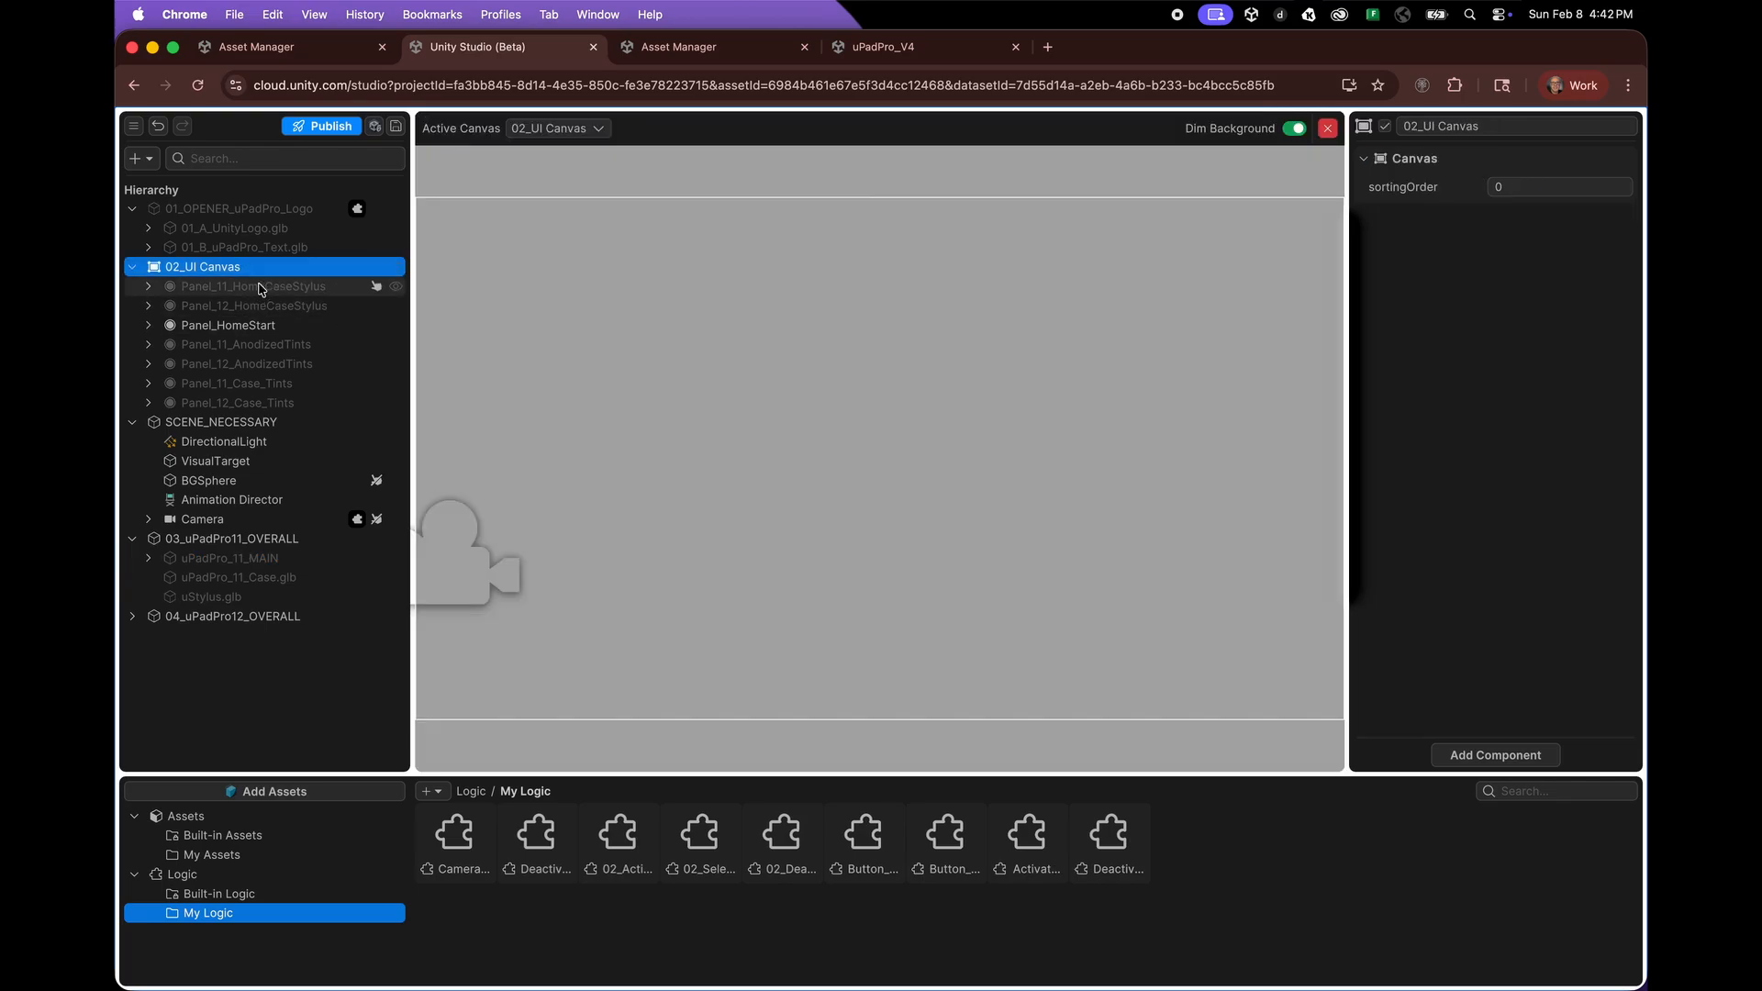
{"action": "left_click", "coordinate": [260, 289]}
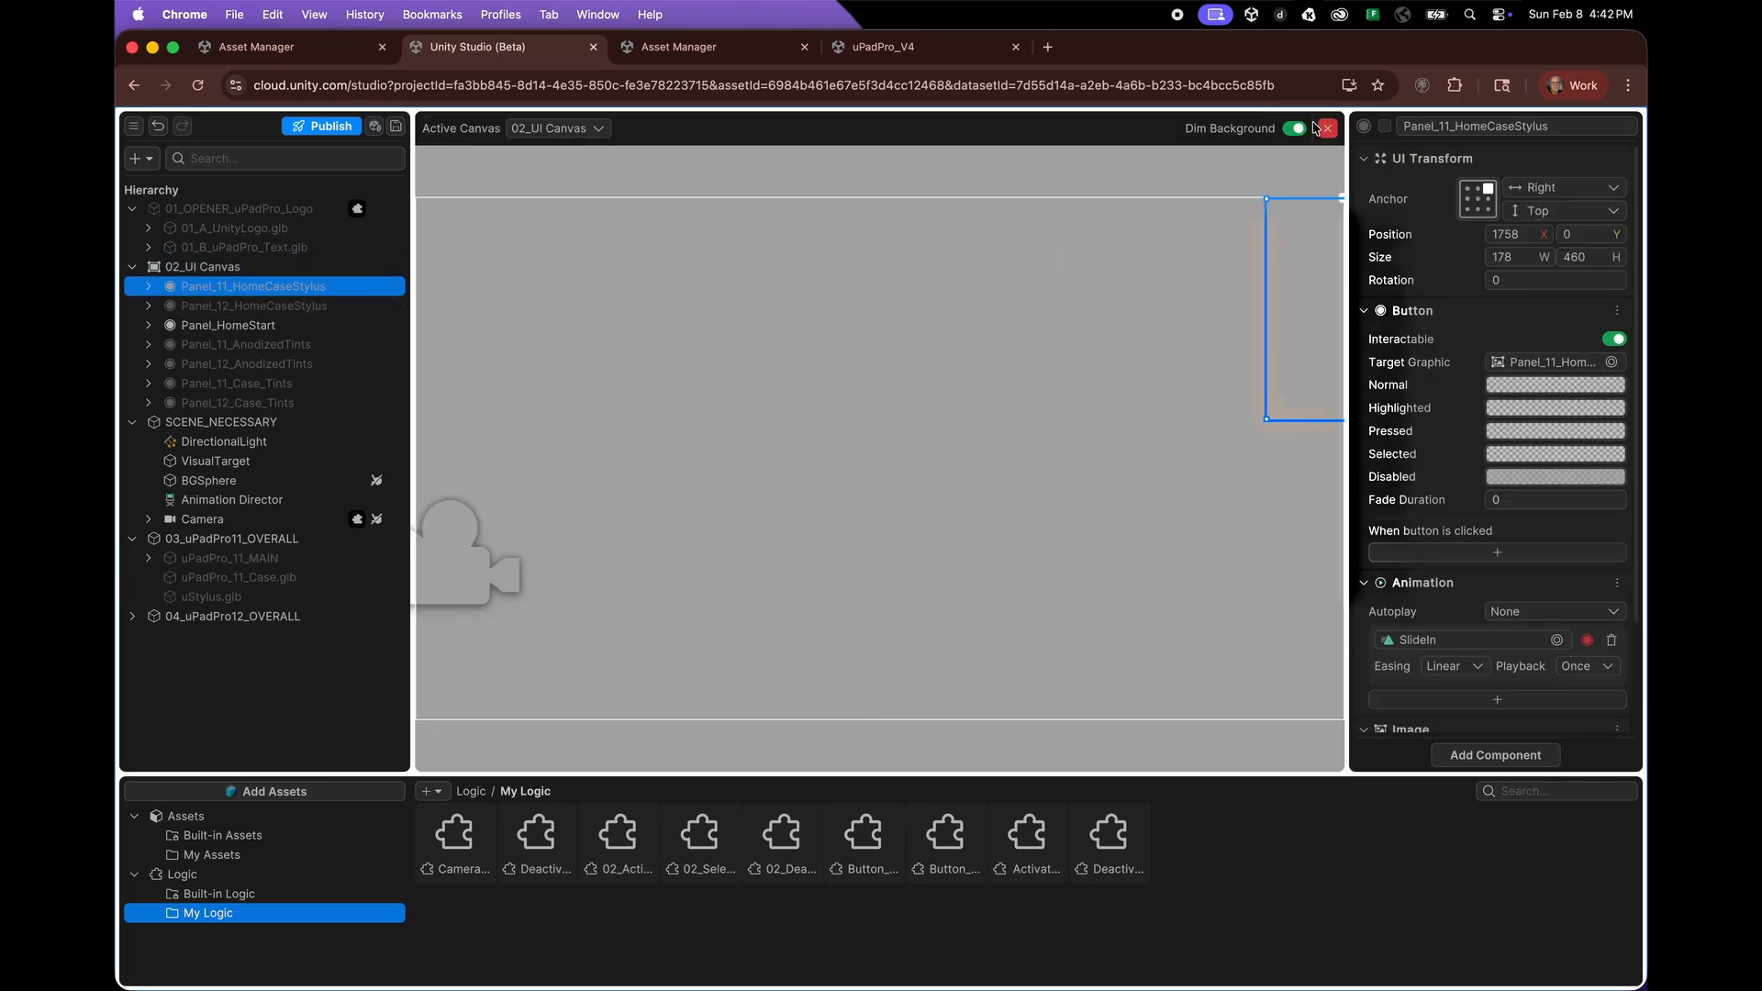
{"action": "left_click", "coordinate": [1385, 128]}
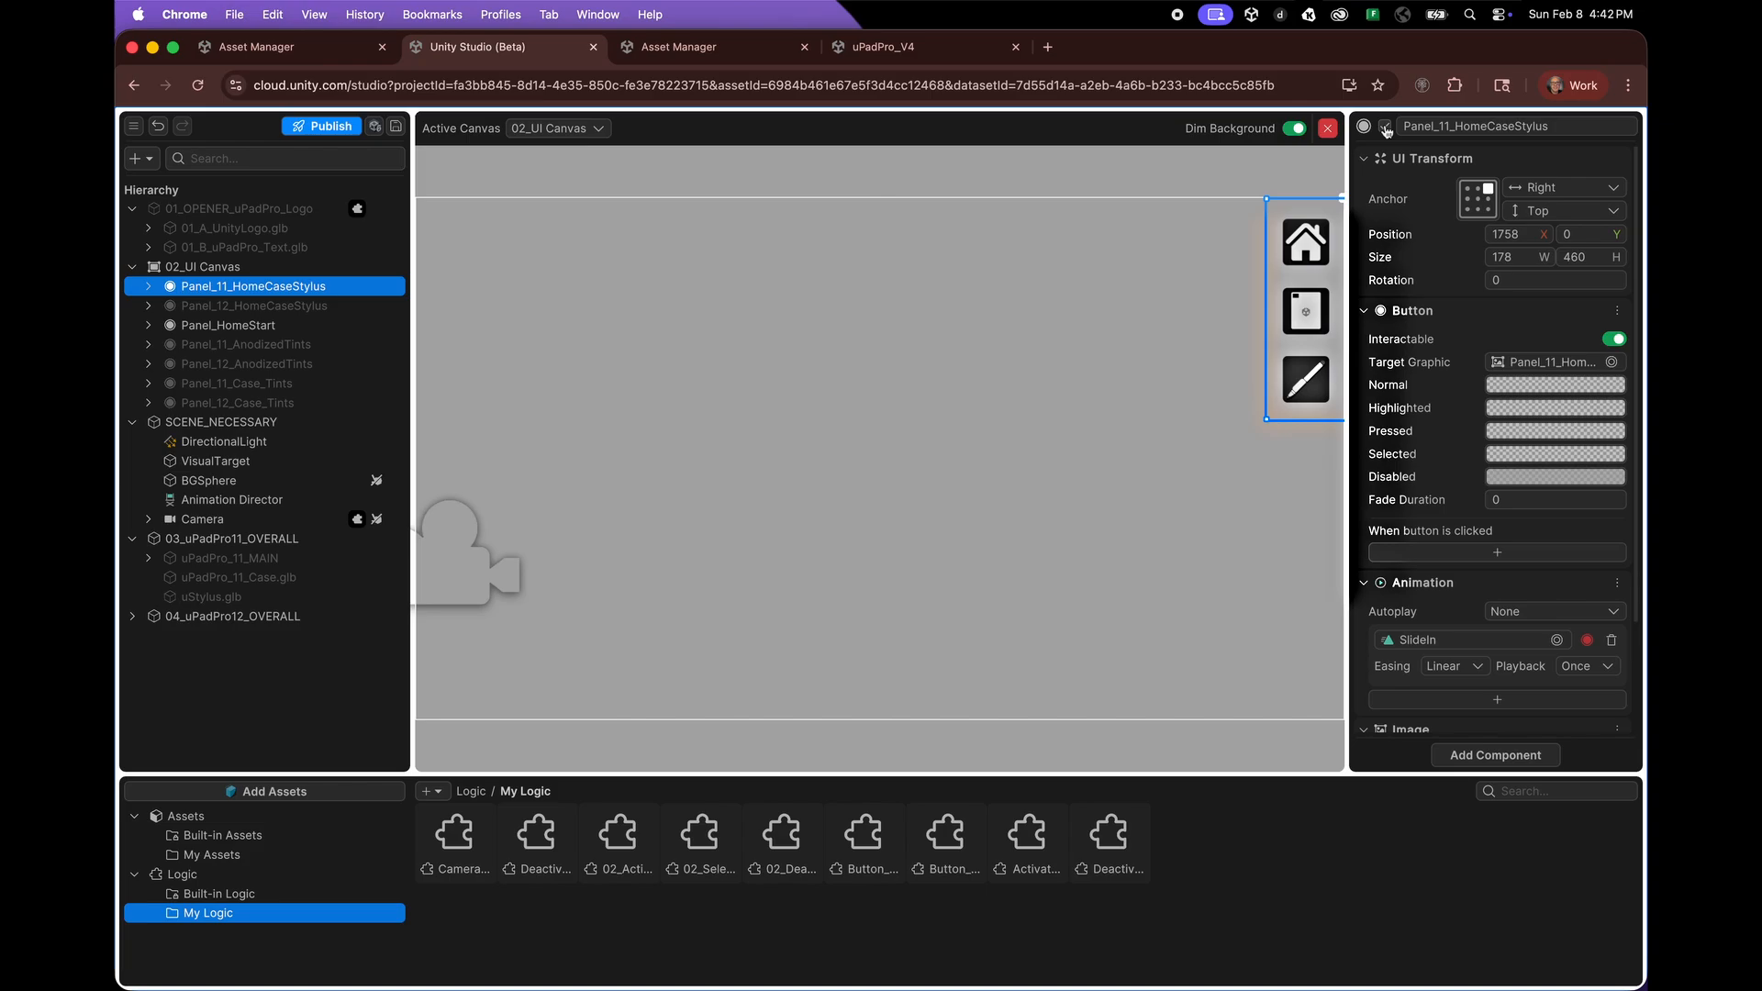
{"action": "left_click", "coordinate": [150, 289]}
{"action": "scroll", "coordinate": [1560, 514], "scroll_direction": "down", "scroll_amount": 2}
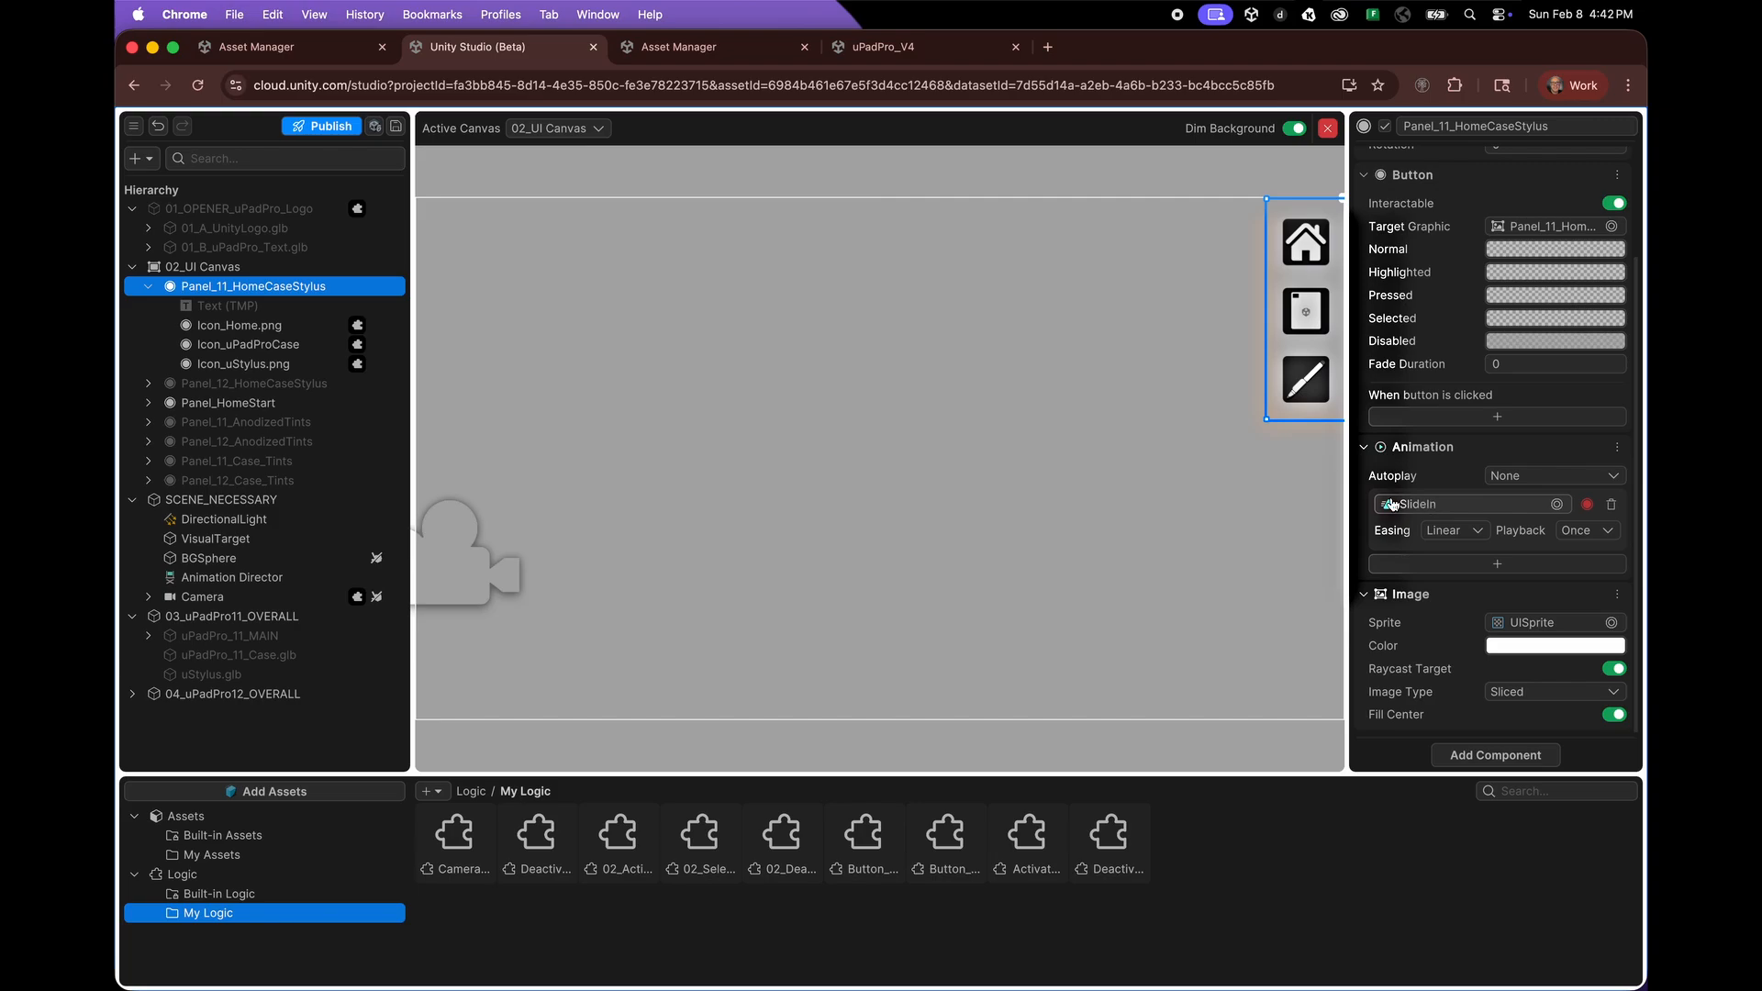
- Examine Icon_Home.png's FadeIn 5 animation keyframes and the blocks of its Deactivate_11 logic
{"action": "left_click", "coordinate": [258, 327]}
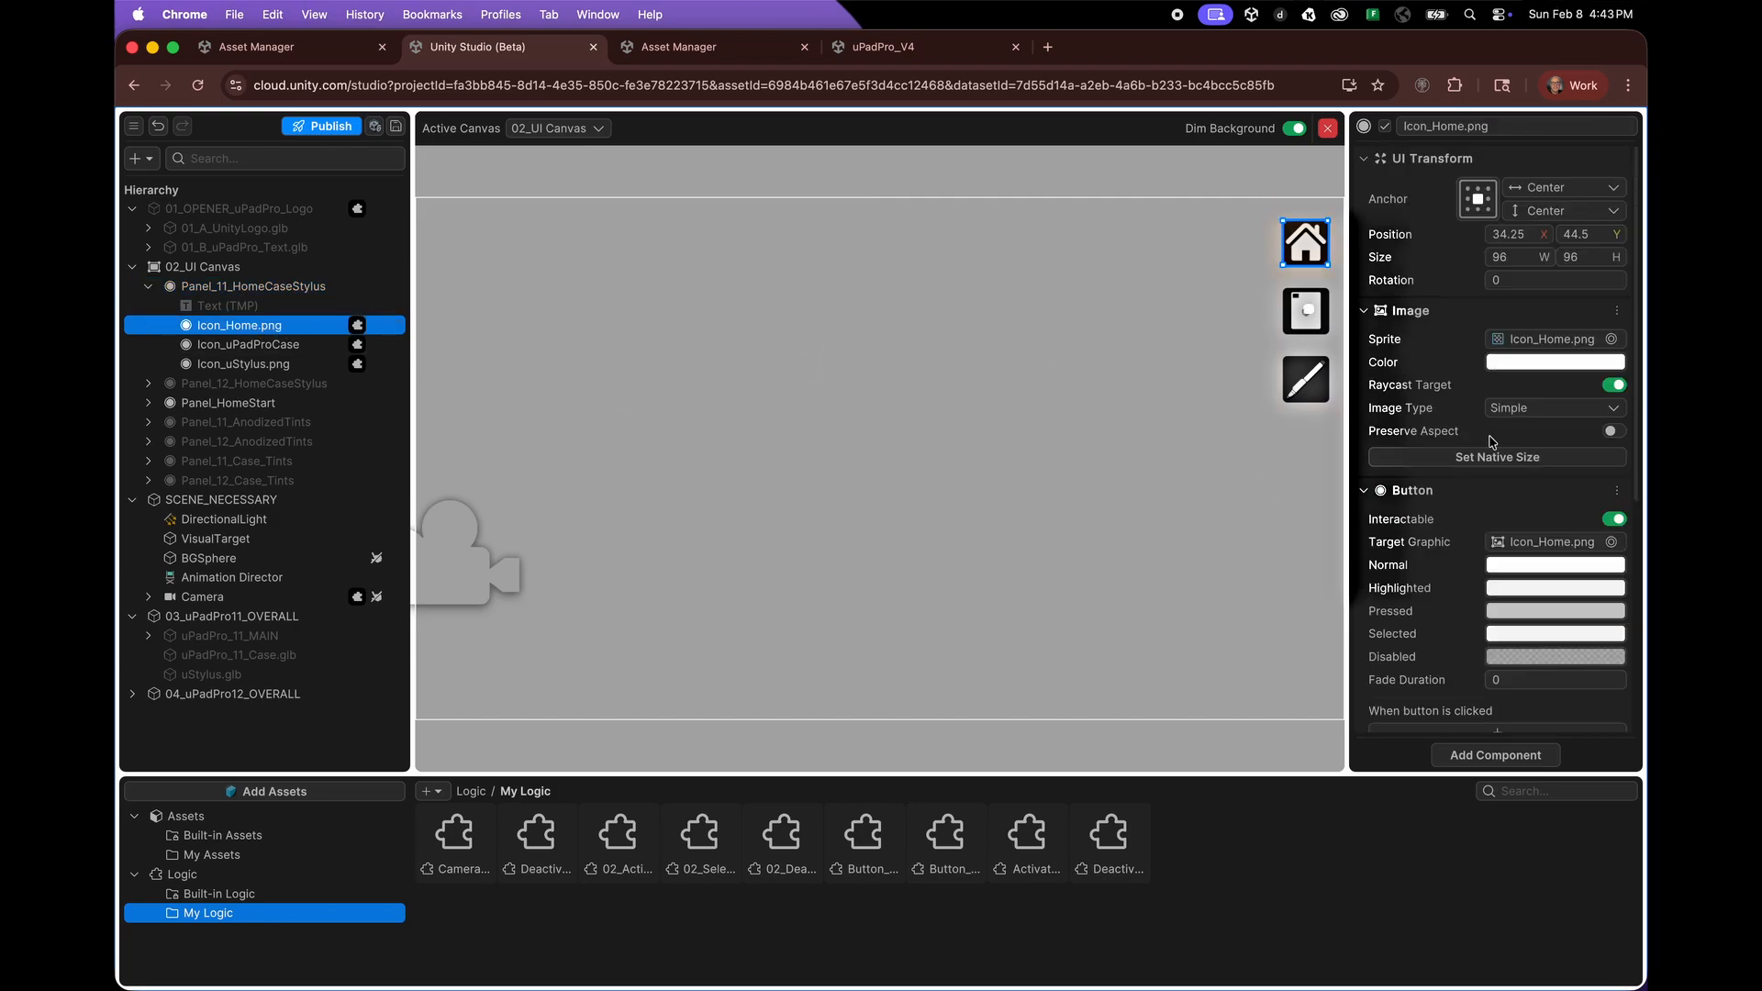
{"action": "scroll", "coordinate": [1600, 553], "scroll_direction": "down", "scroll_amount": 10}
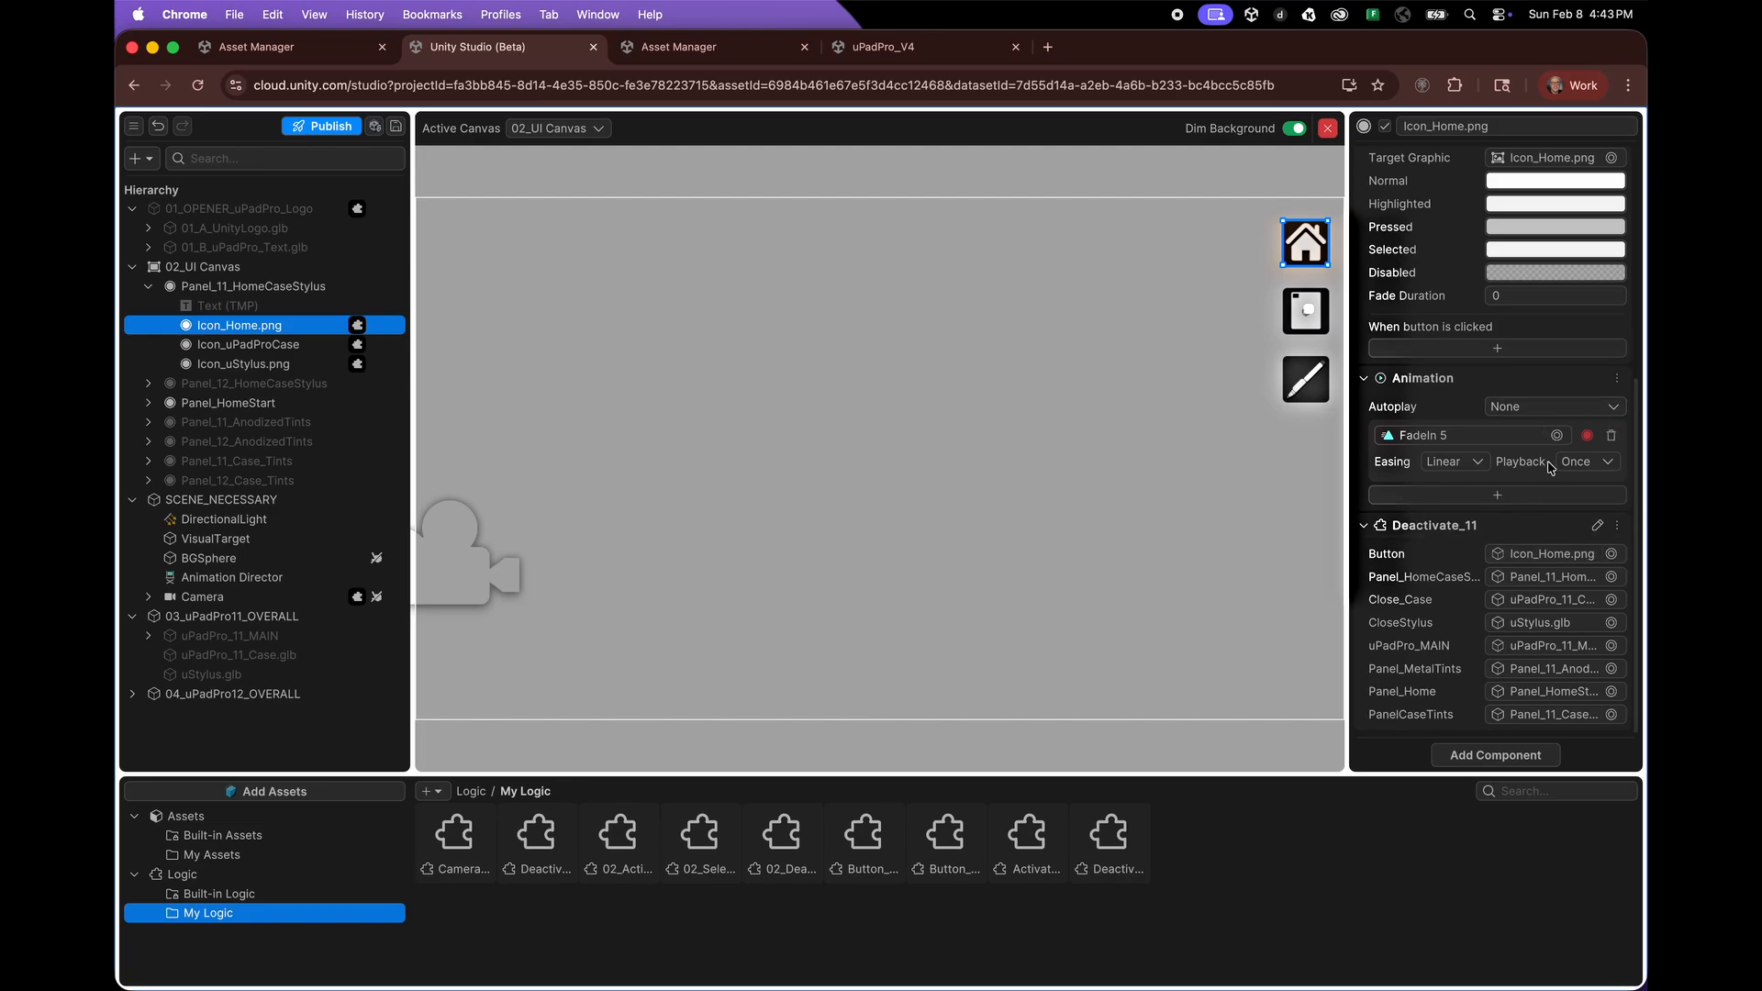
{"action": "left_click", "coordinate": [1588, 436]}
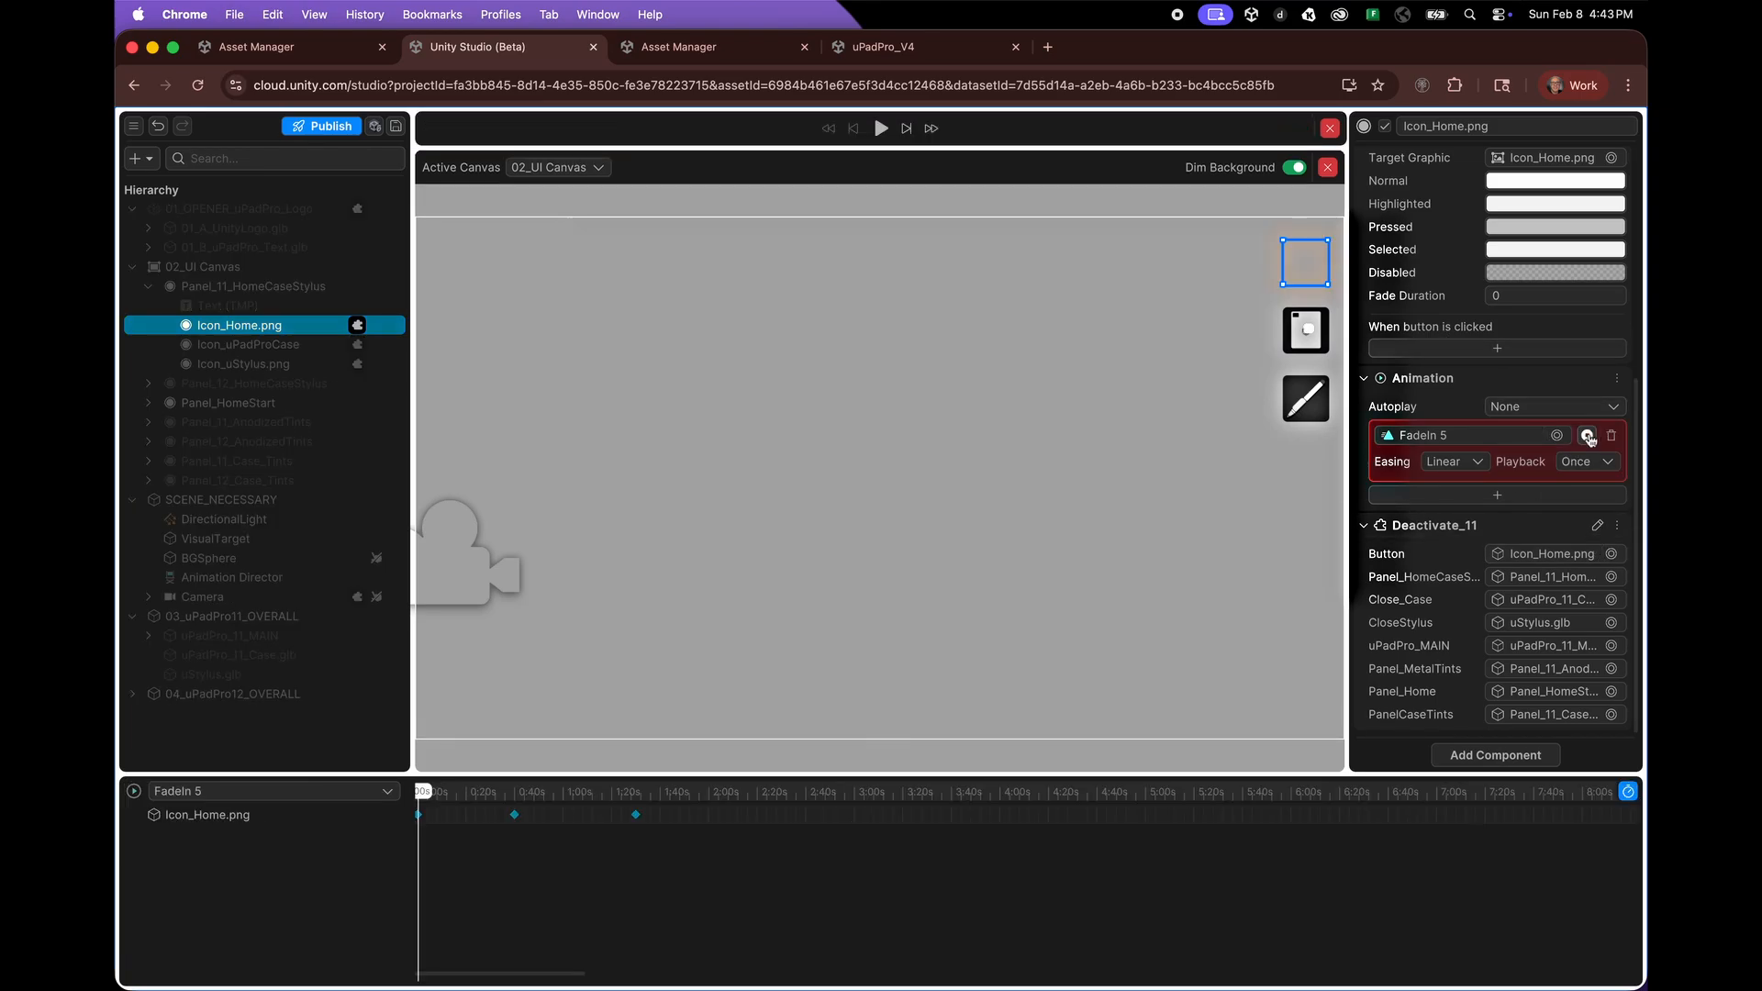
{"action": "mouse_move", "coordinate": [422, 793]}
{"action": "left_mouse_down"}
{"action": "mouse_move", "coordinate": [727, 795]}
{"action": "mouse_move", "coordinate": [421, 795]}
{"action": "left_mouse_up"}
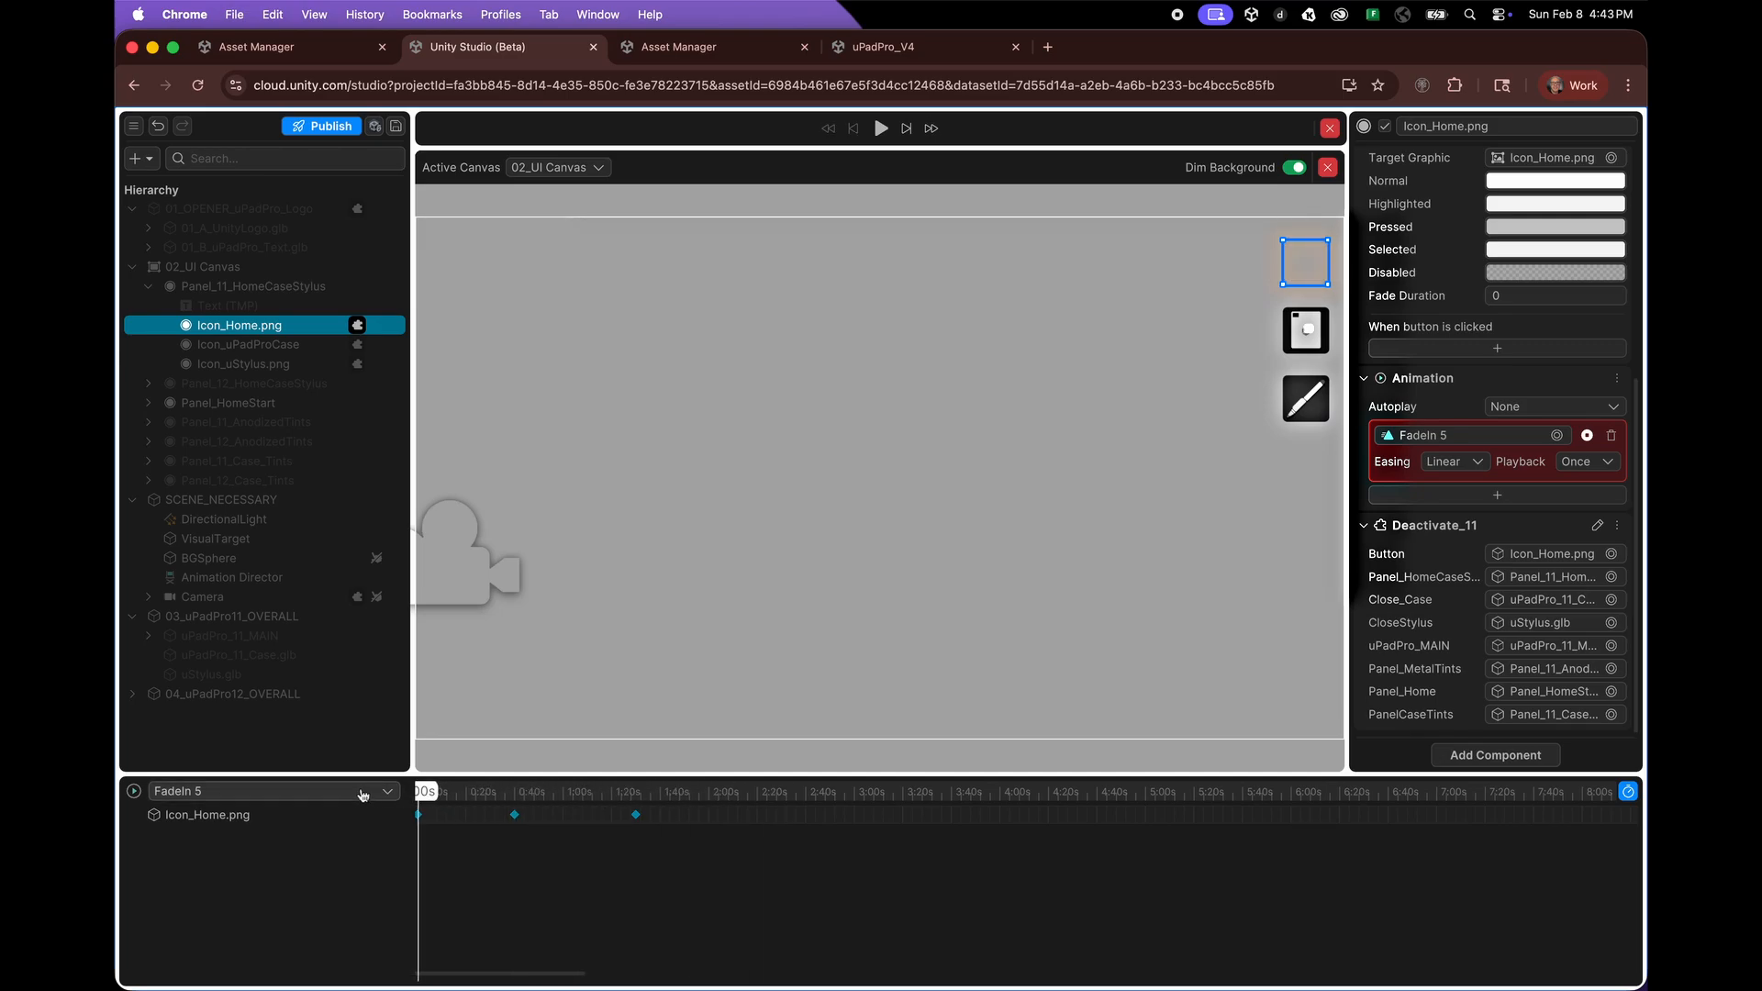
{"action": "left_click", "coordinate": [1587, 437]}
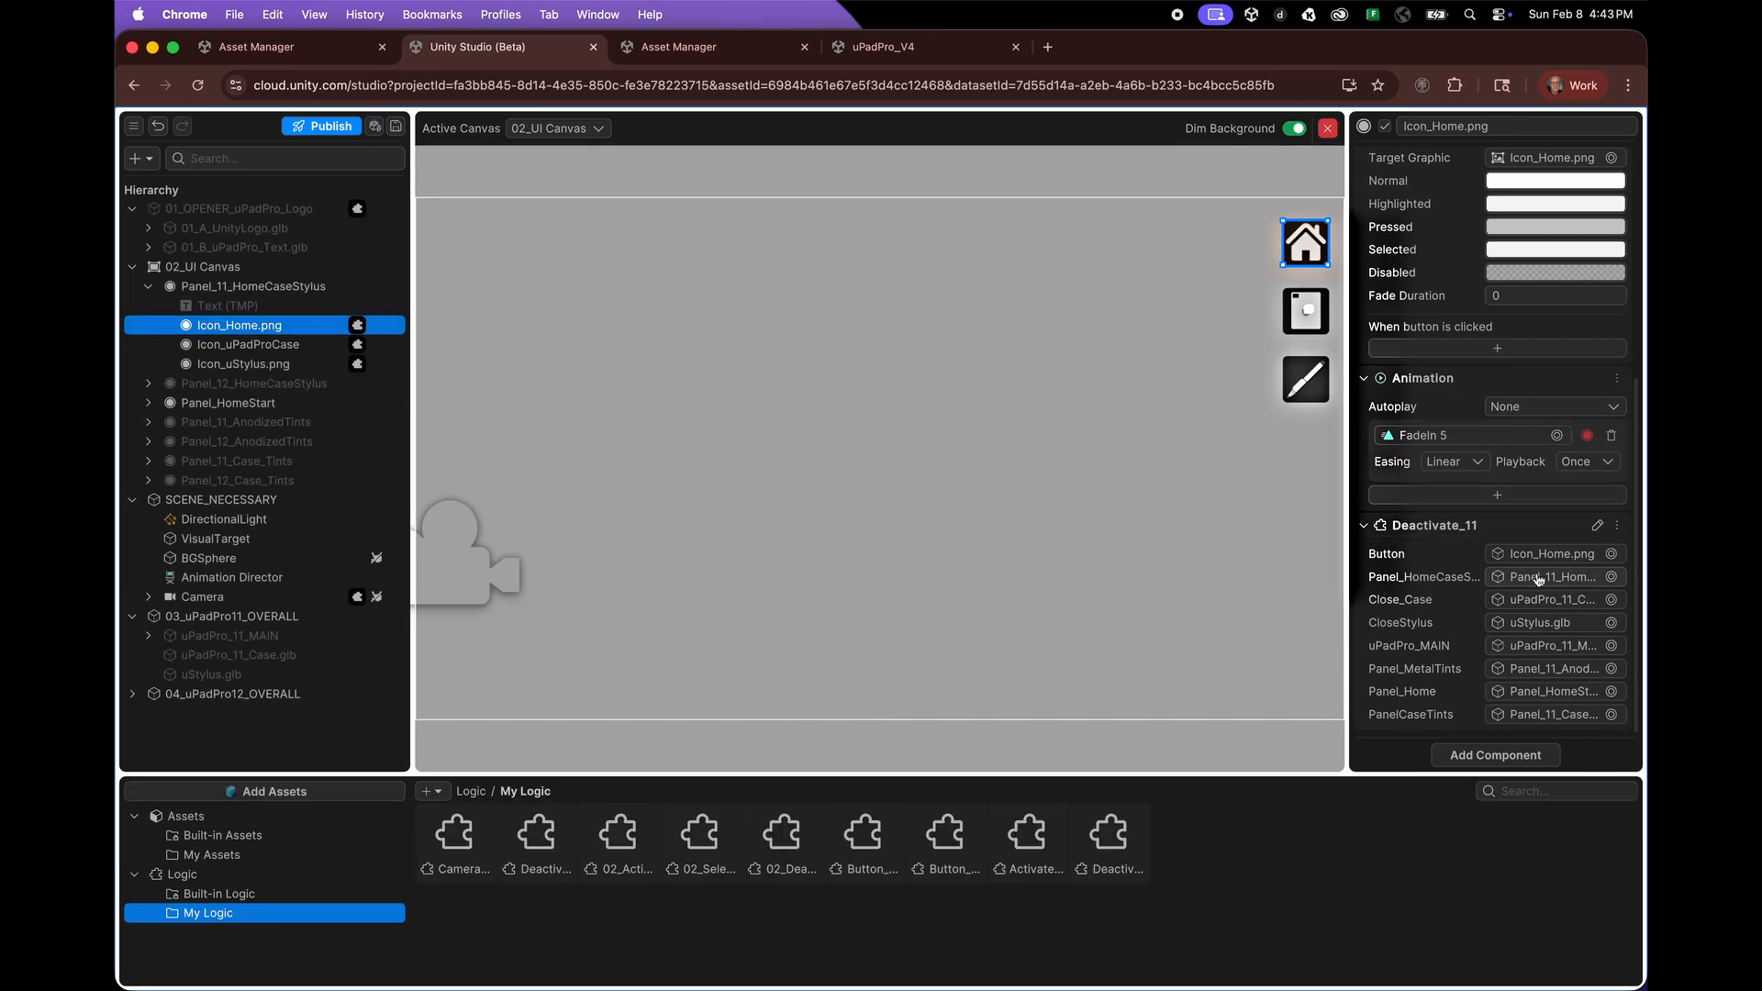
{"action": "left_click", "coordinate": [1599, 526]}
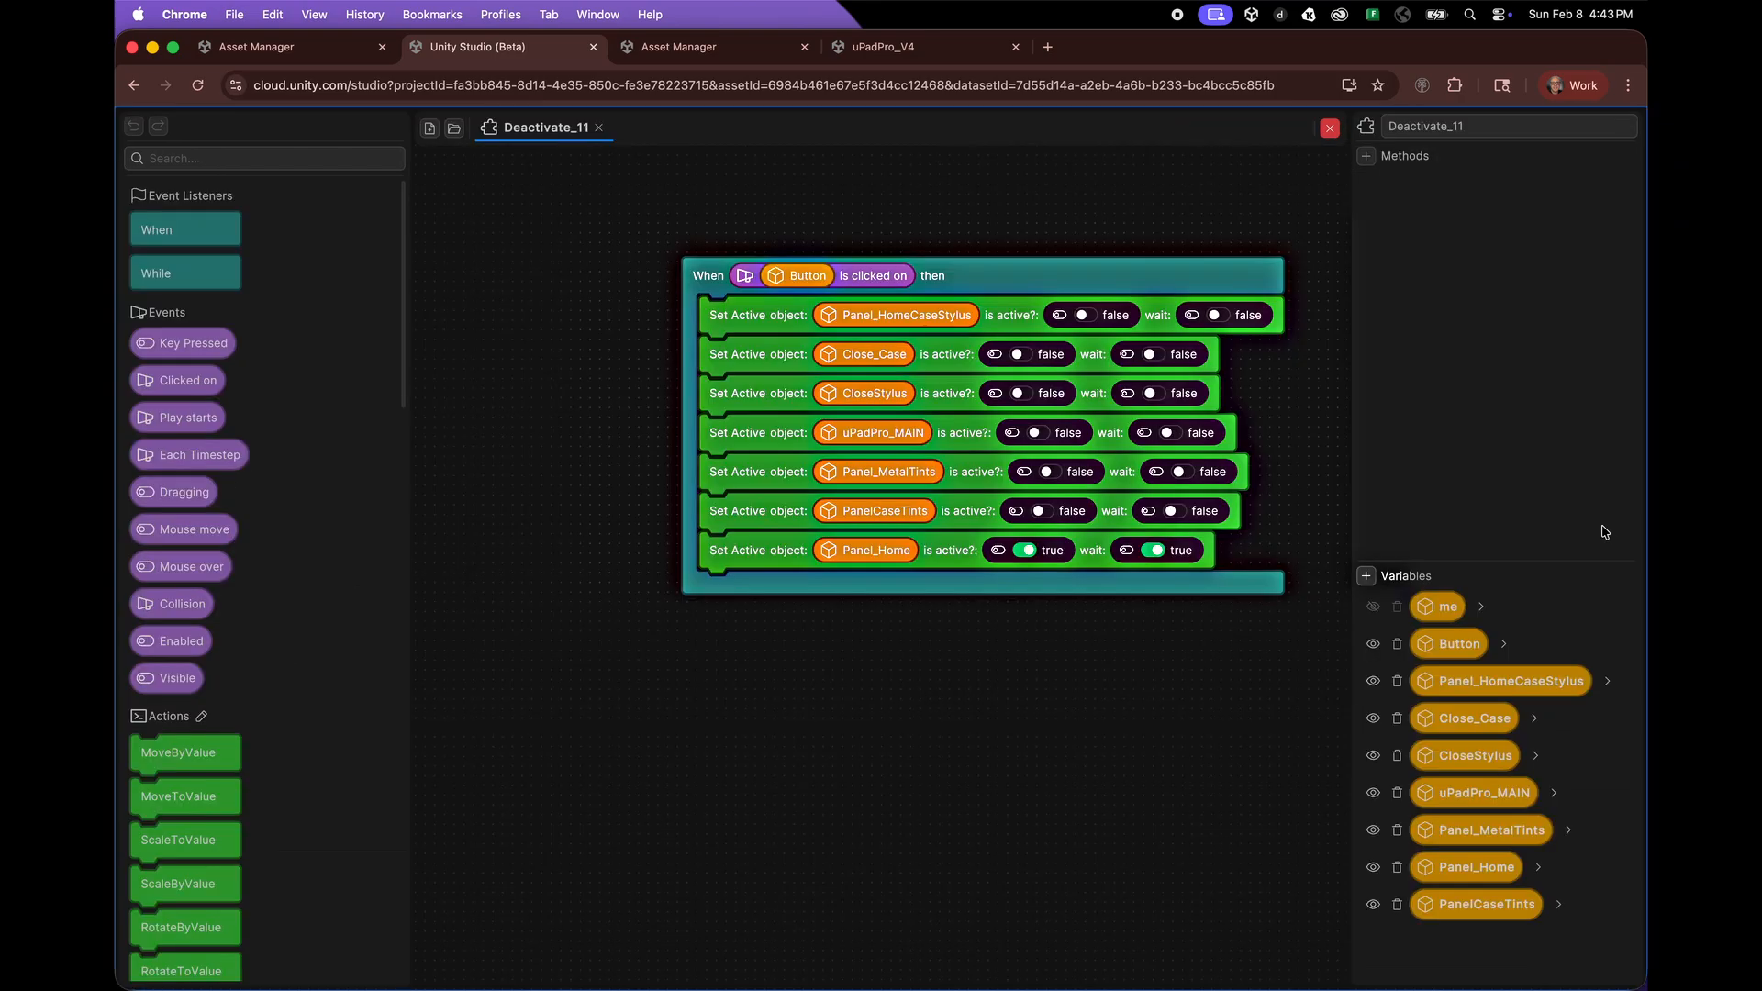
{"action": "left_click_drag", "start_coordinate": [1067, 659], "coordinate": [936, 617]}
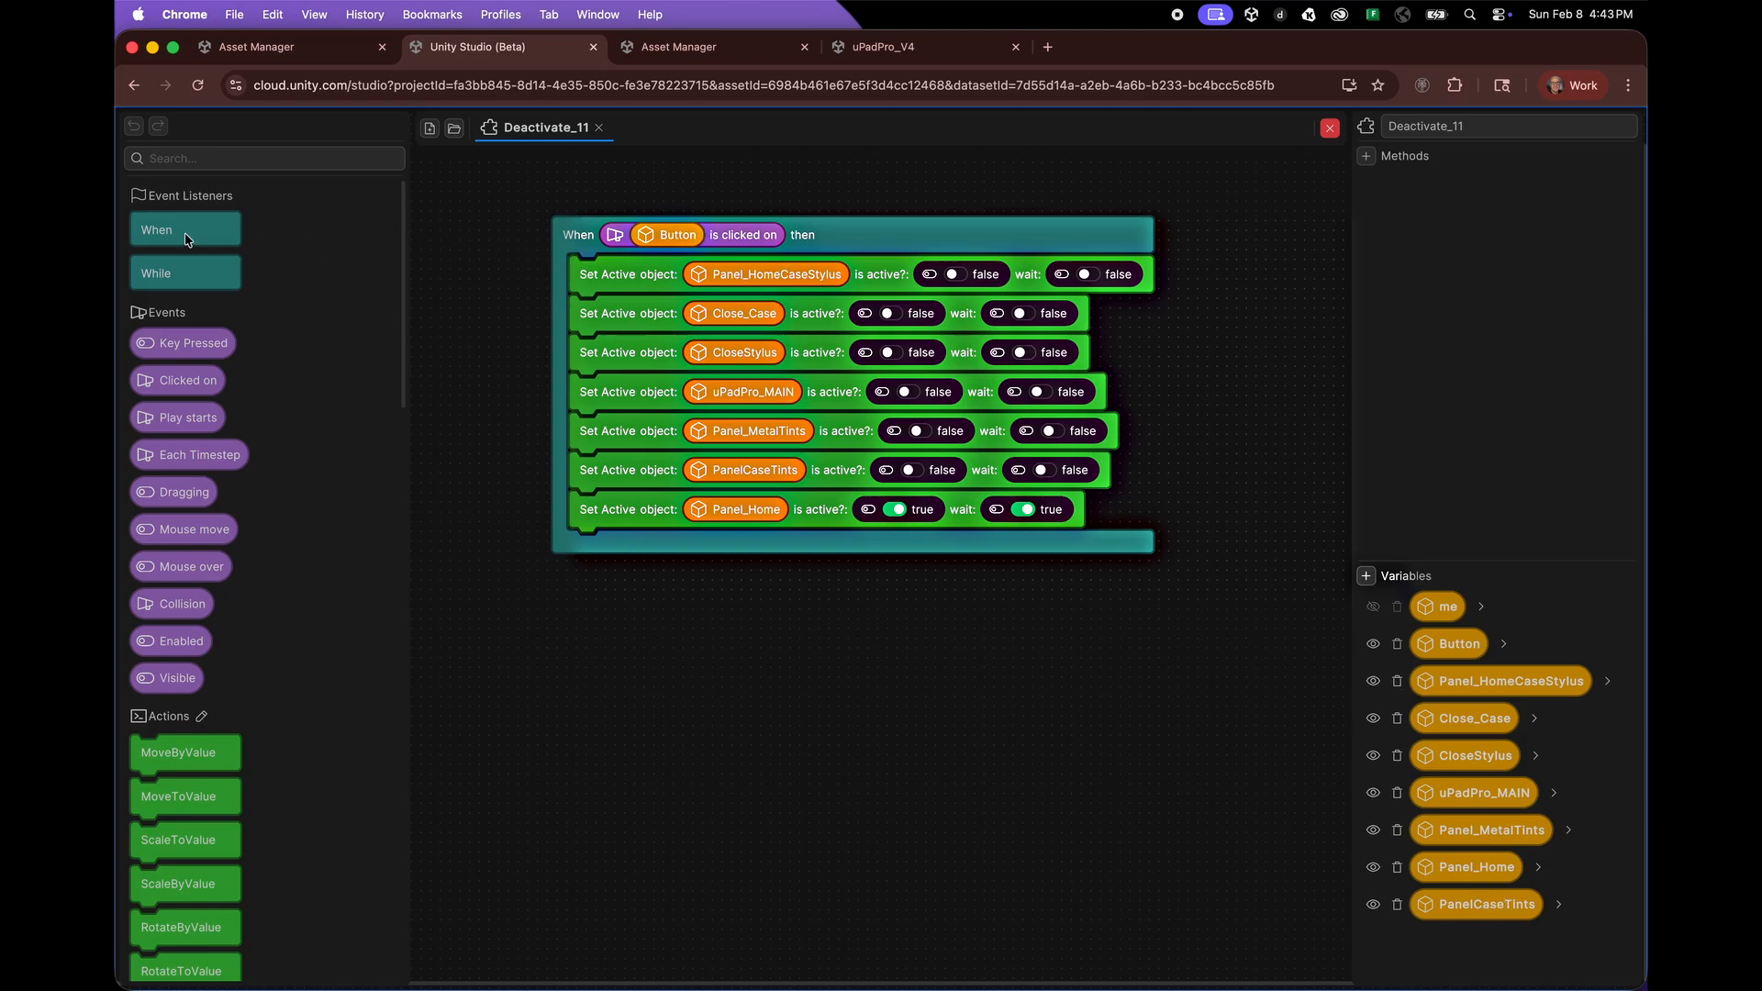
- Add a second When block to Deactivate_11 that responds to a Clicked on event for the Button variable
{"action": "left_click_drag", "start_coordinate": [185, 231], "coordinate": [680, 705]}
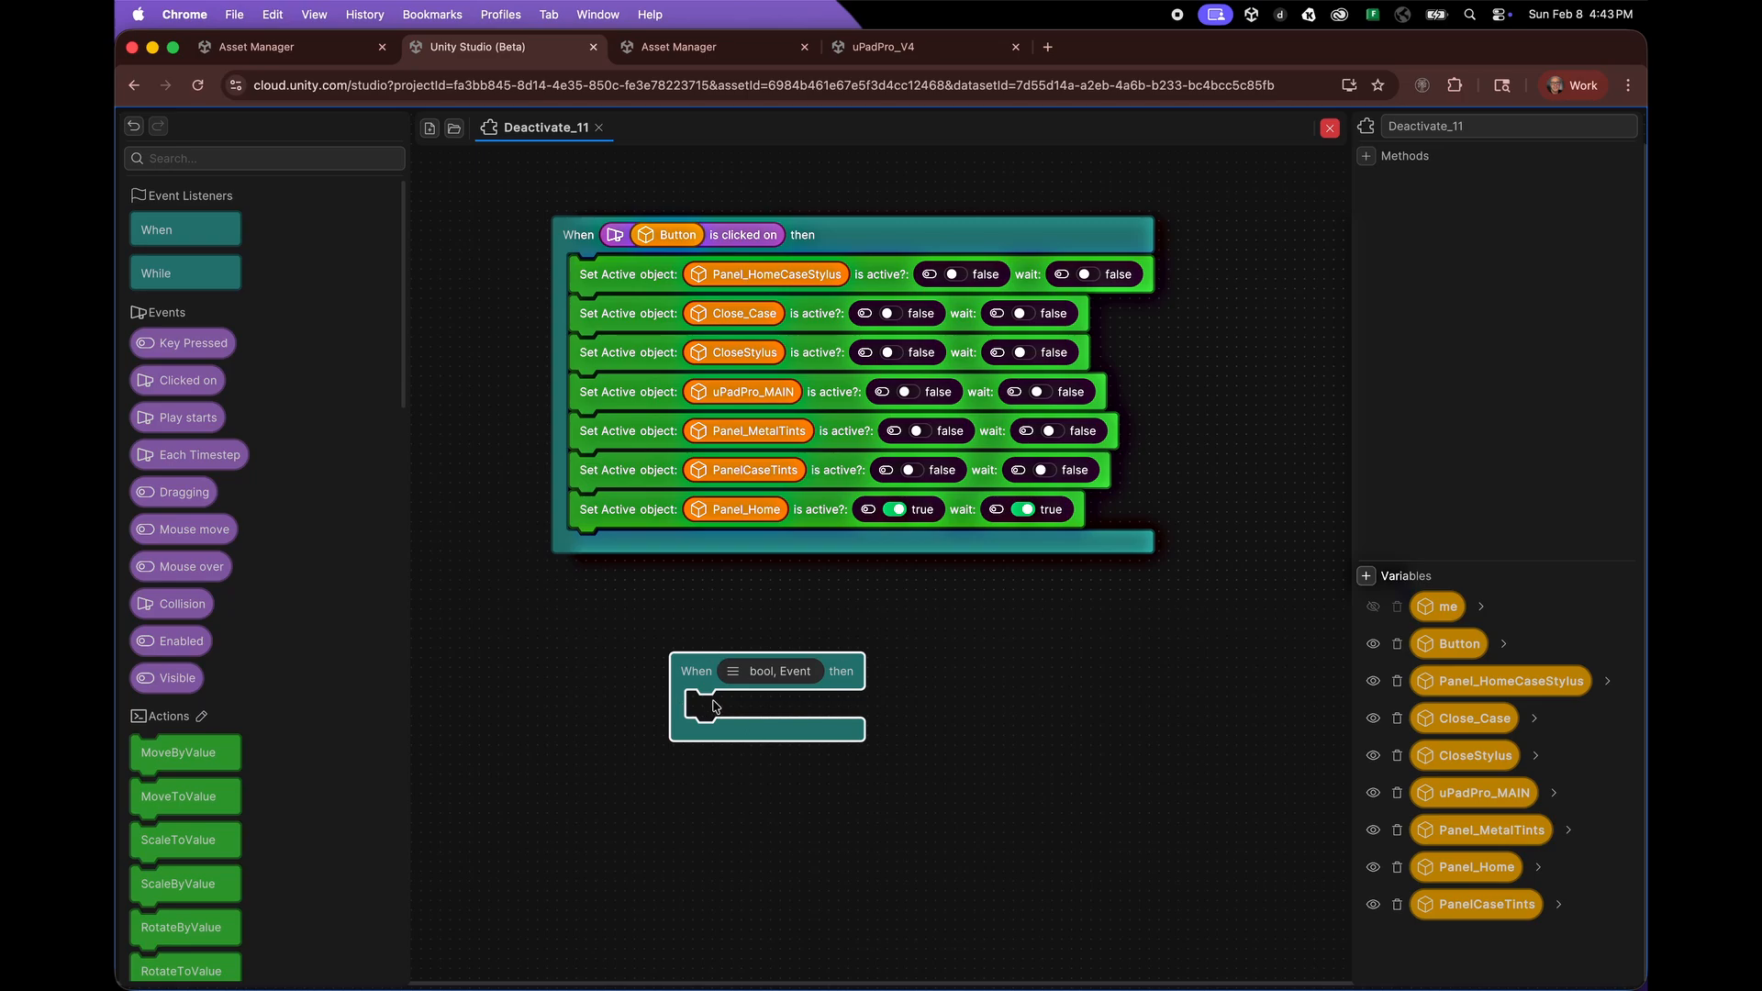
{"action": "scroll", "coordinate": [226, 681], "scroll_direction": "down", "scroll_amount": 1}
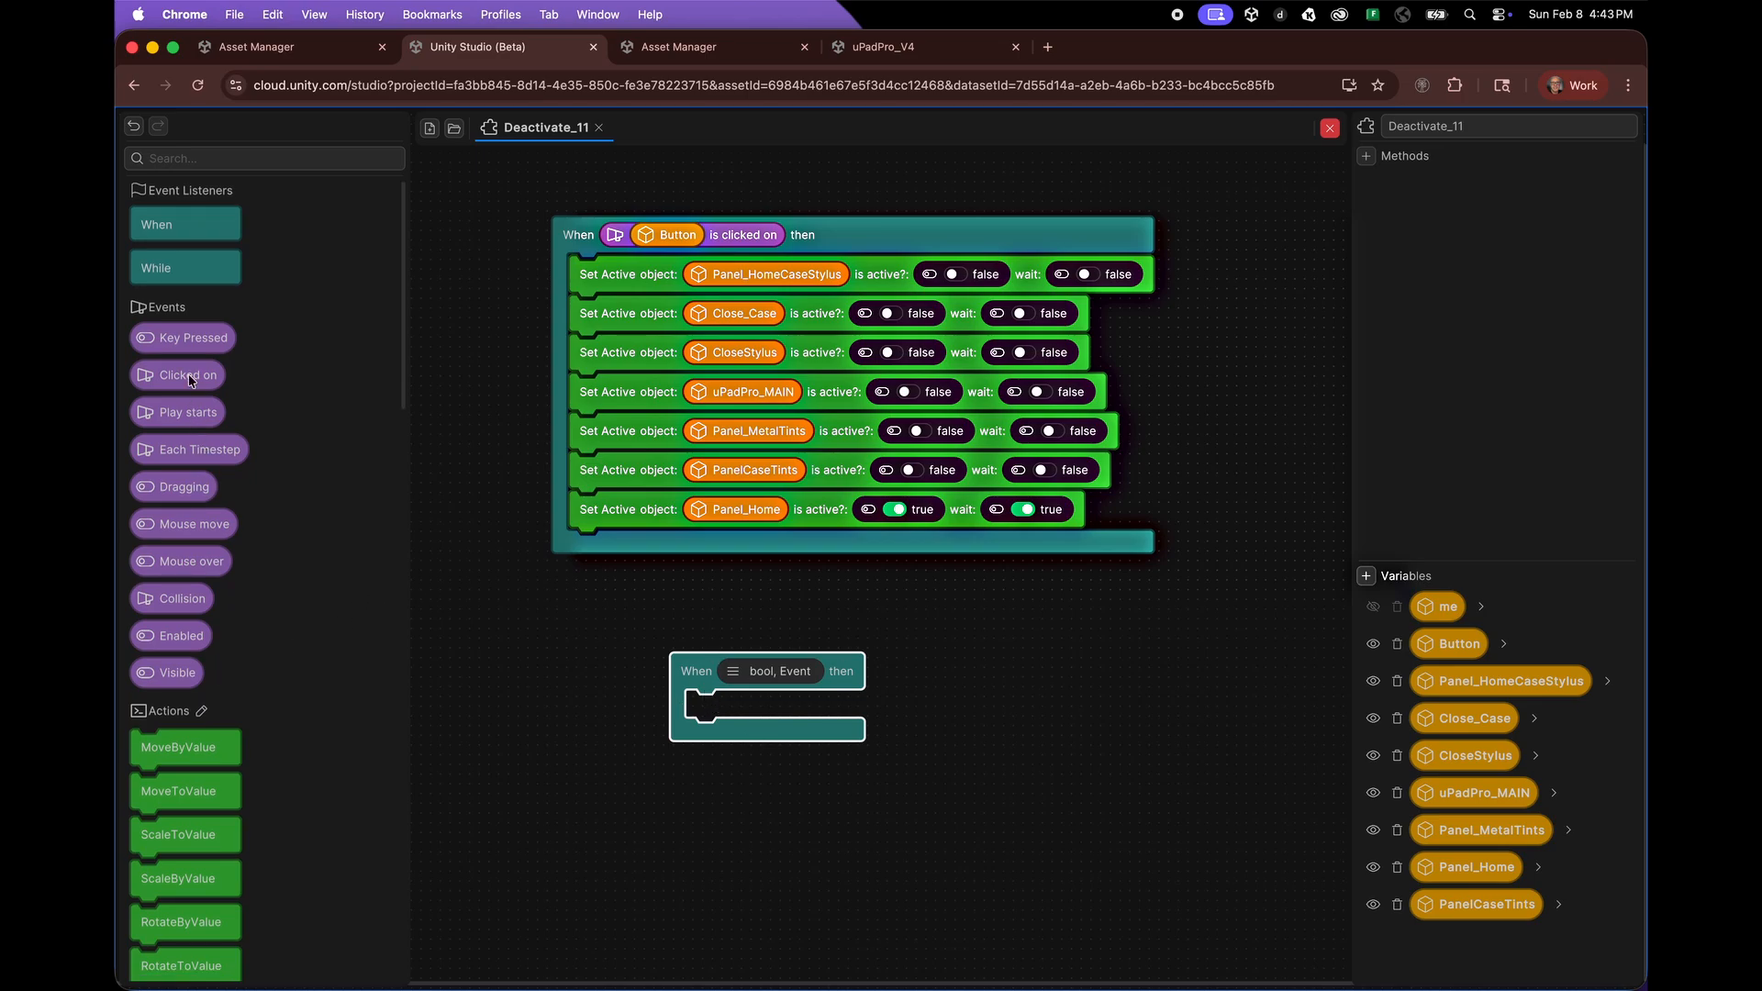
{"action": "left_click_drag", "start_coordinate": [190, 380], "coordinate": [759, 673]}
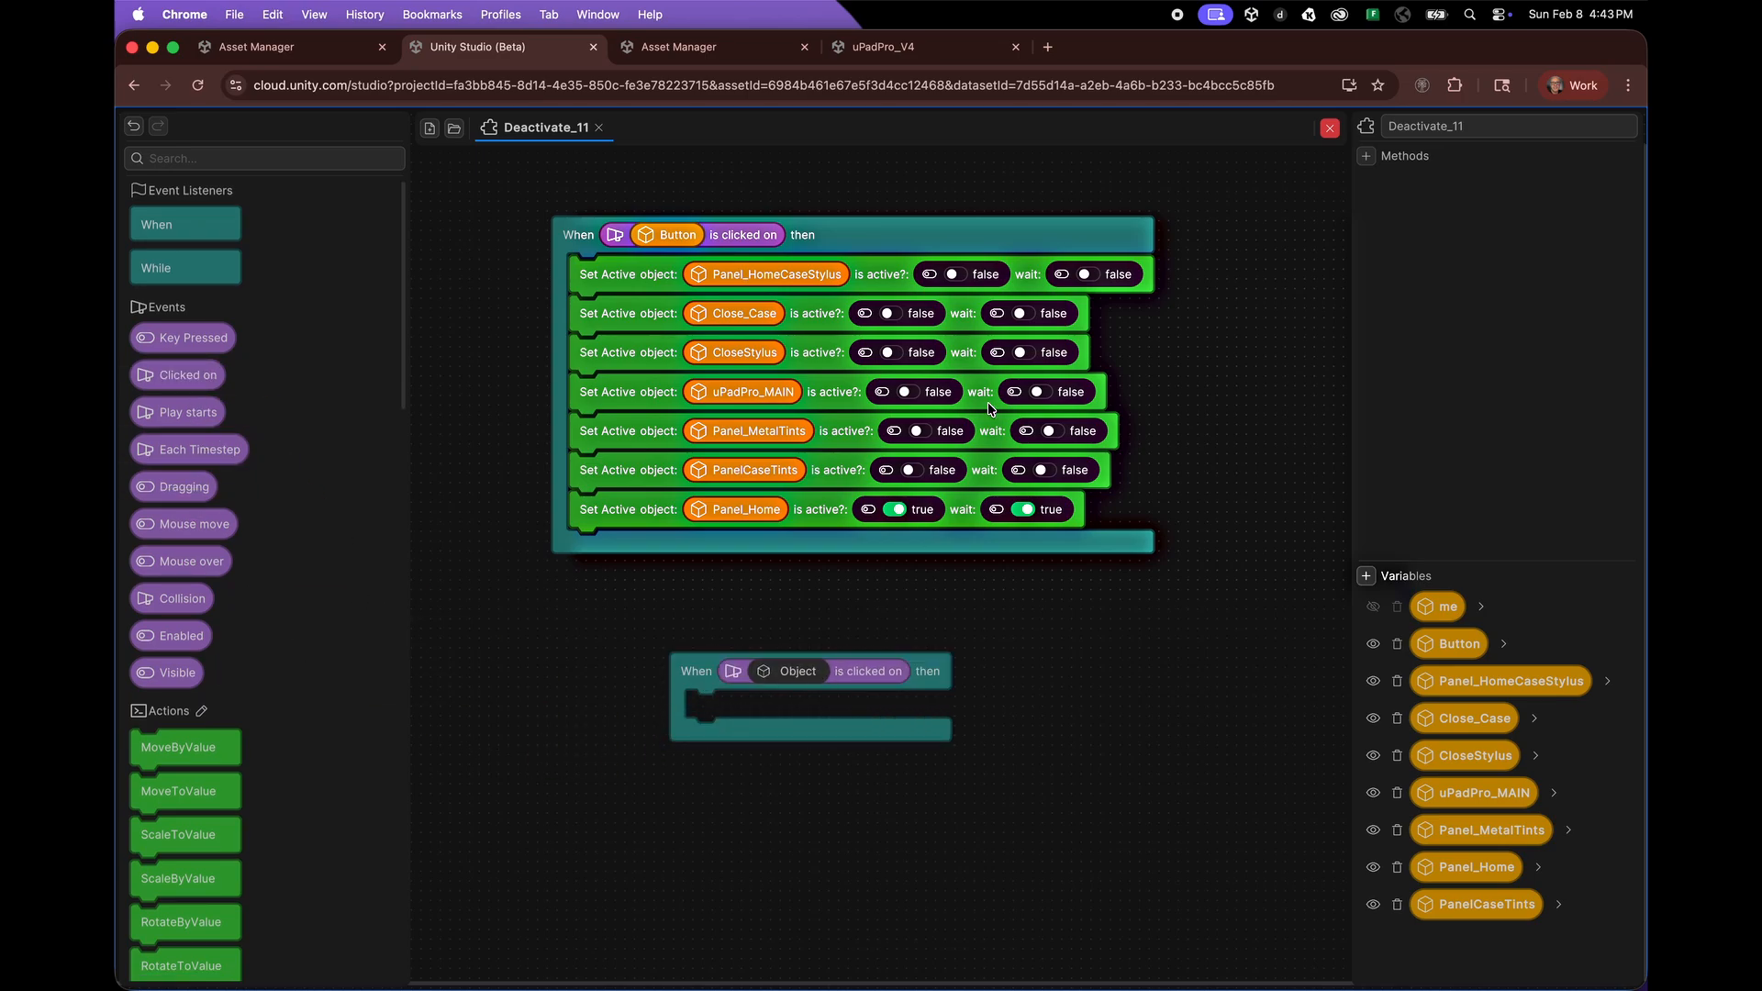
{"action": "left_click_drag", "start_coordinate": [1466, 651], "coordinate": [821, 681]}
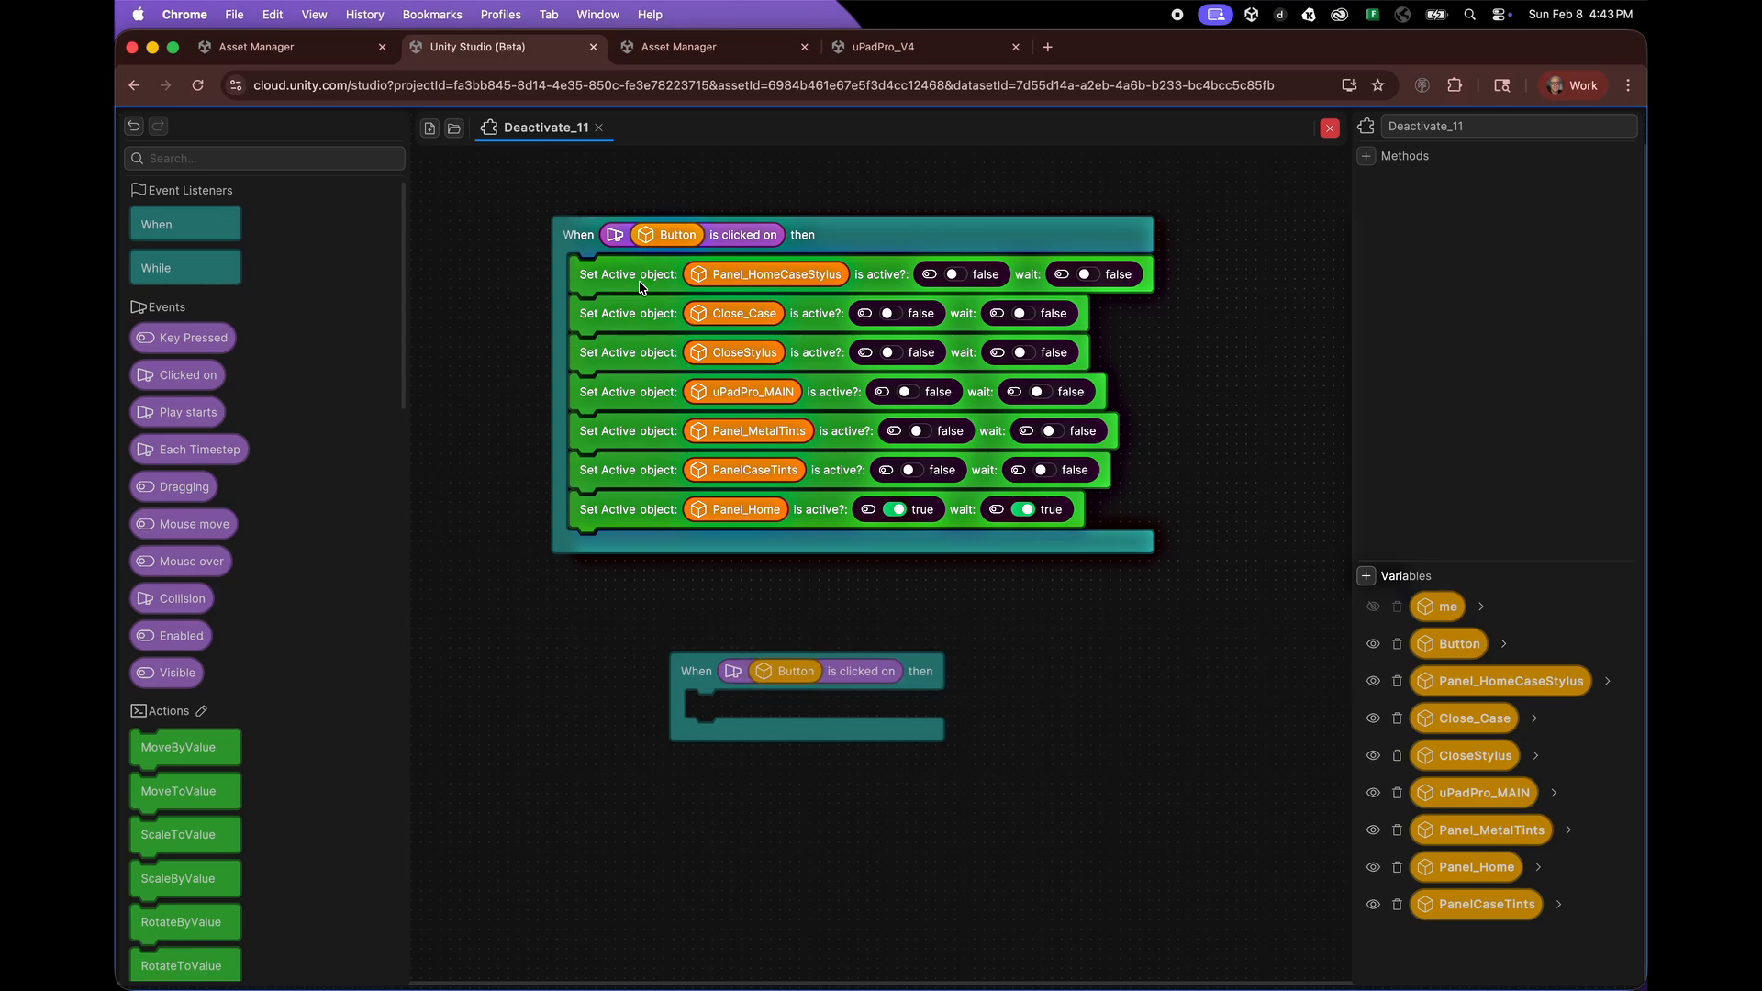
- Put a Set Active action for Panel_HomeCaseStylus in the new When block, with is active and wait both false
{"action": "scroll", "coordinate": [350, 598], "scroll_direction": "down", "scroll_amount": 5}
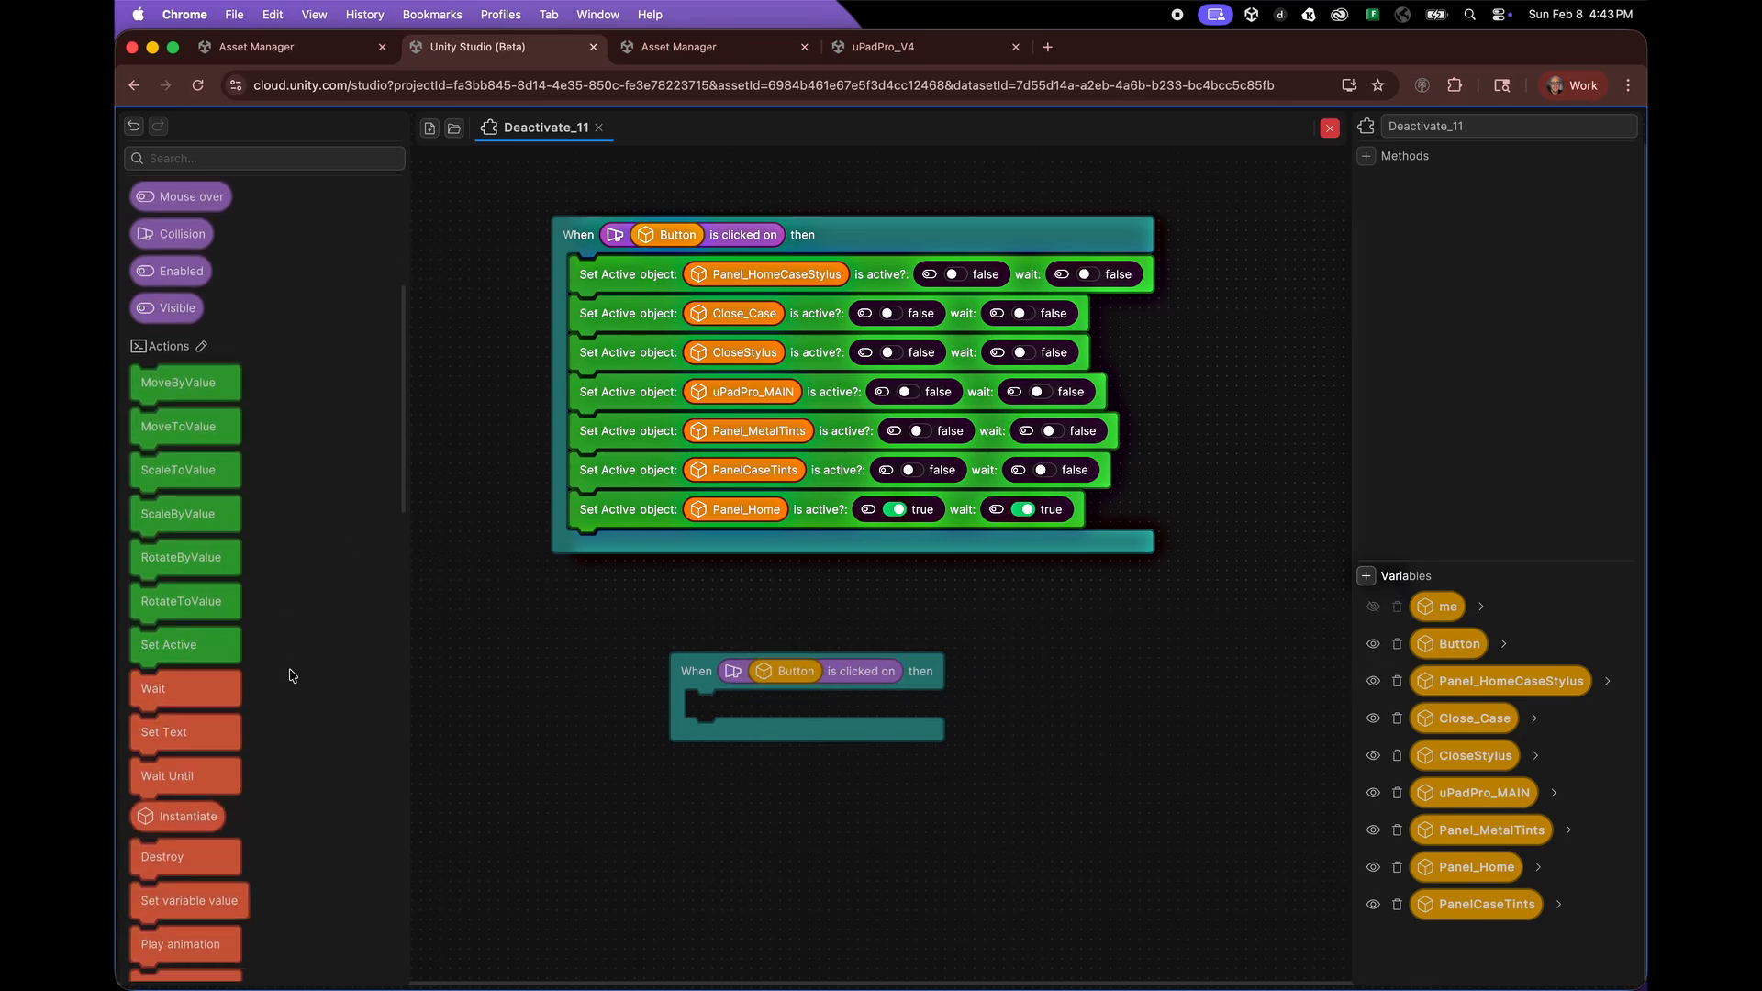
{"action": "left_click_drag", "start_coordinate": [197, 602], "coordinate": [753, 711]}
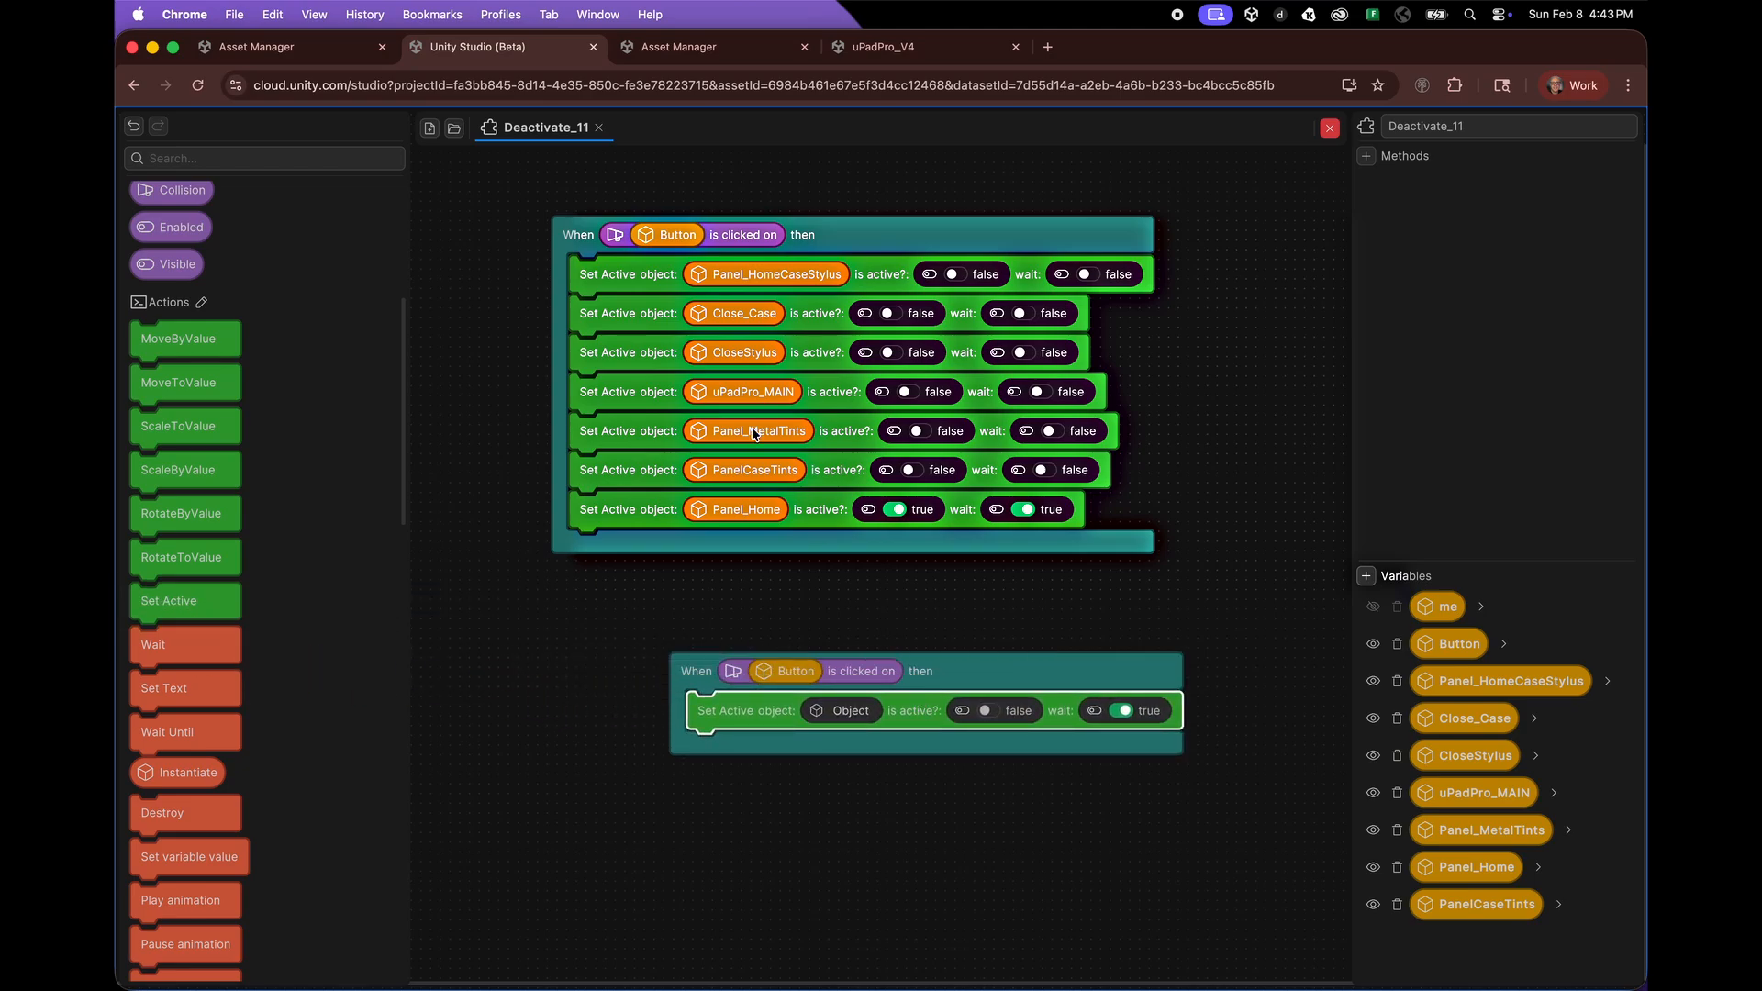
{"action": "left_click_drag", "start_coordinate": [1491, 687], "coordinate": [866, 716]}
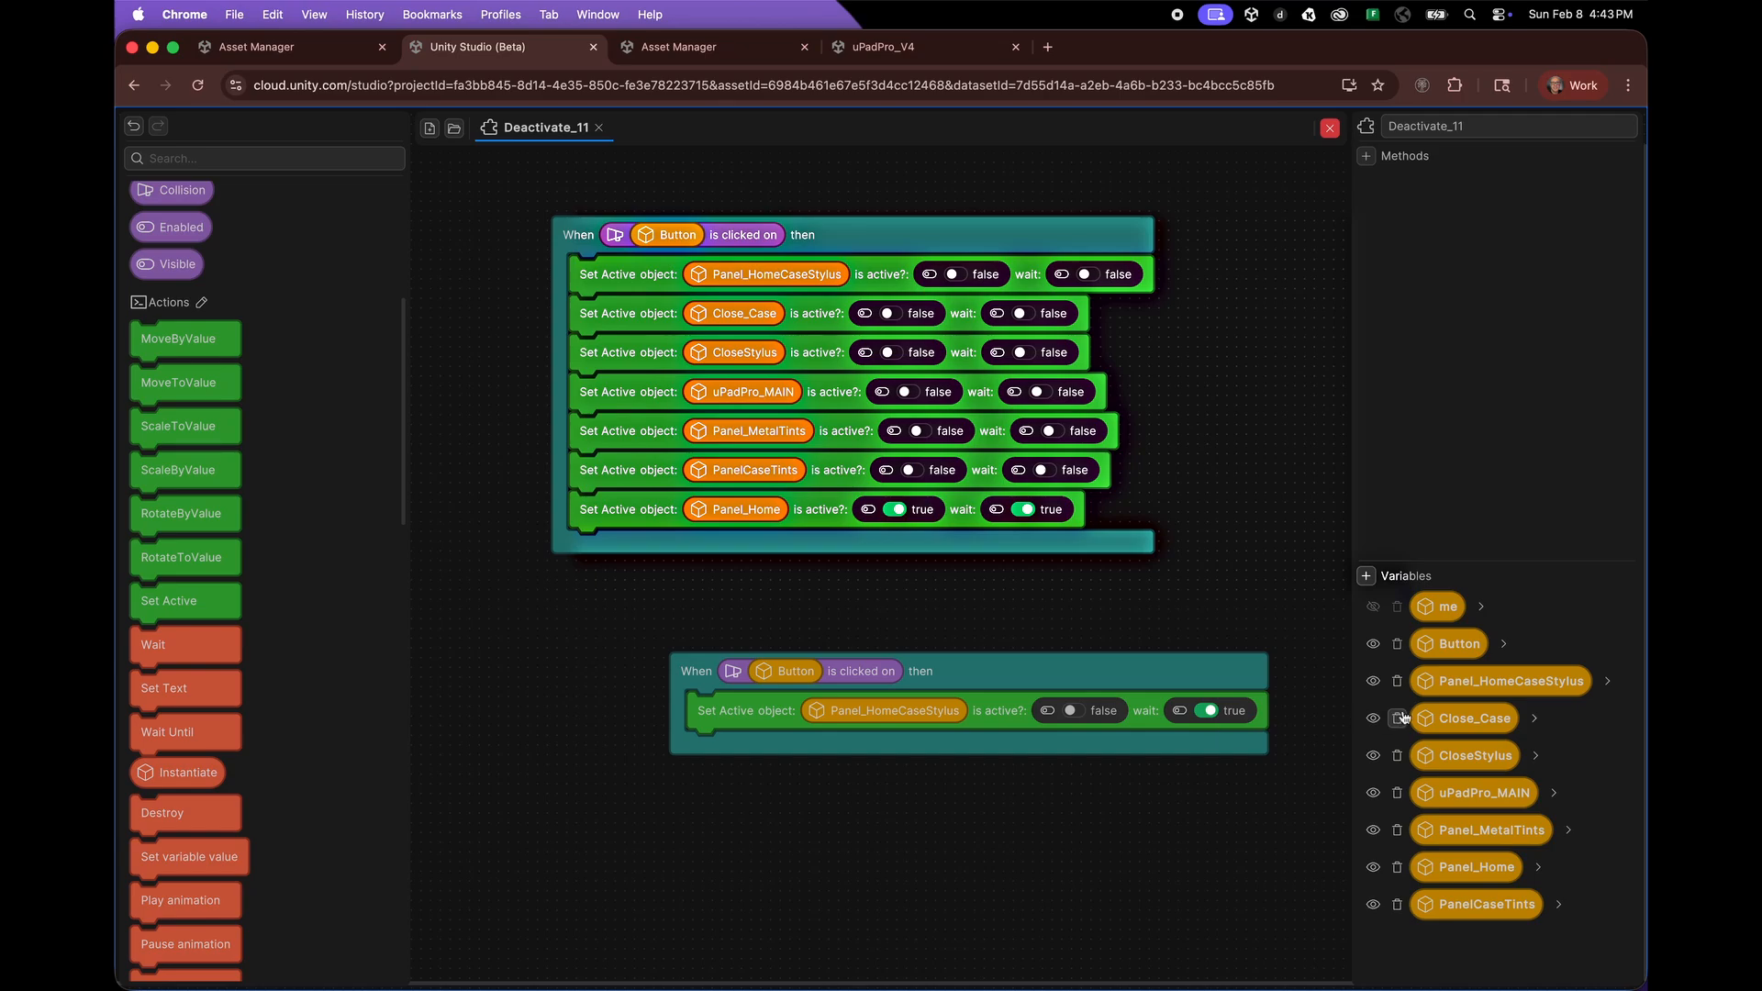
{"action": "left_click", "coordinate": [1211, 711]}
- Align the added When block beneath the original one, and delete it together with its Set Active action
{"action": "left_click_drag", "start_coordinate": [1125, 664], "coordinate": [1017, 620]}
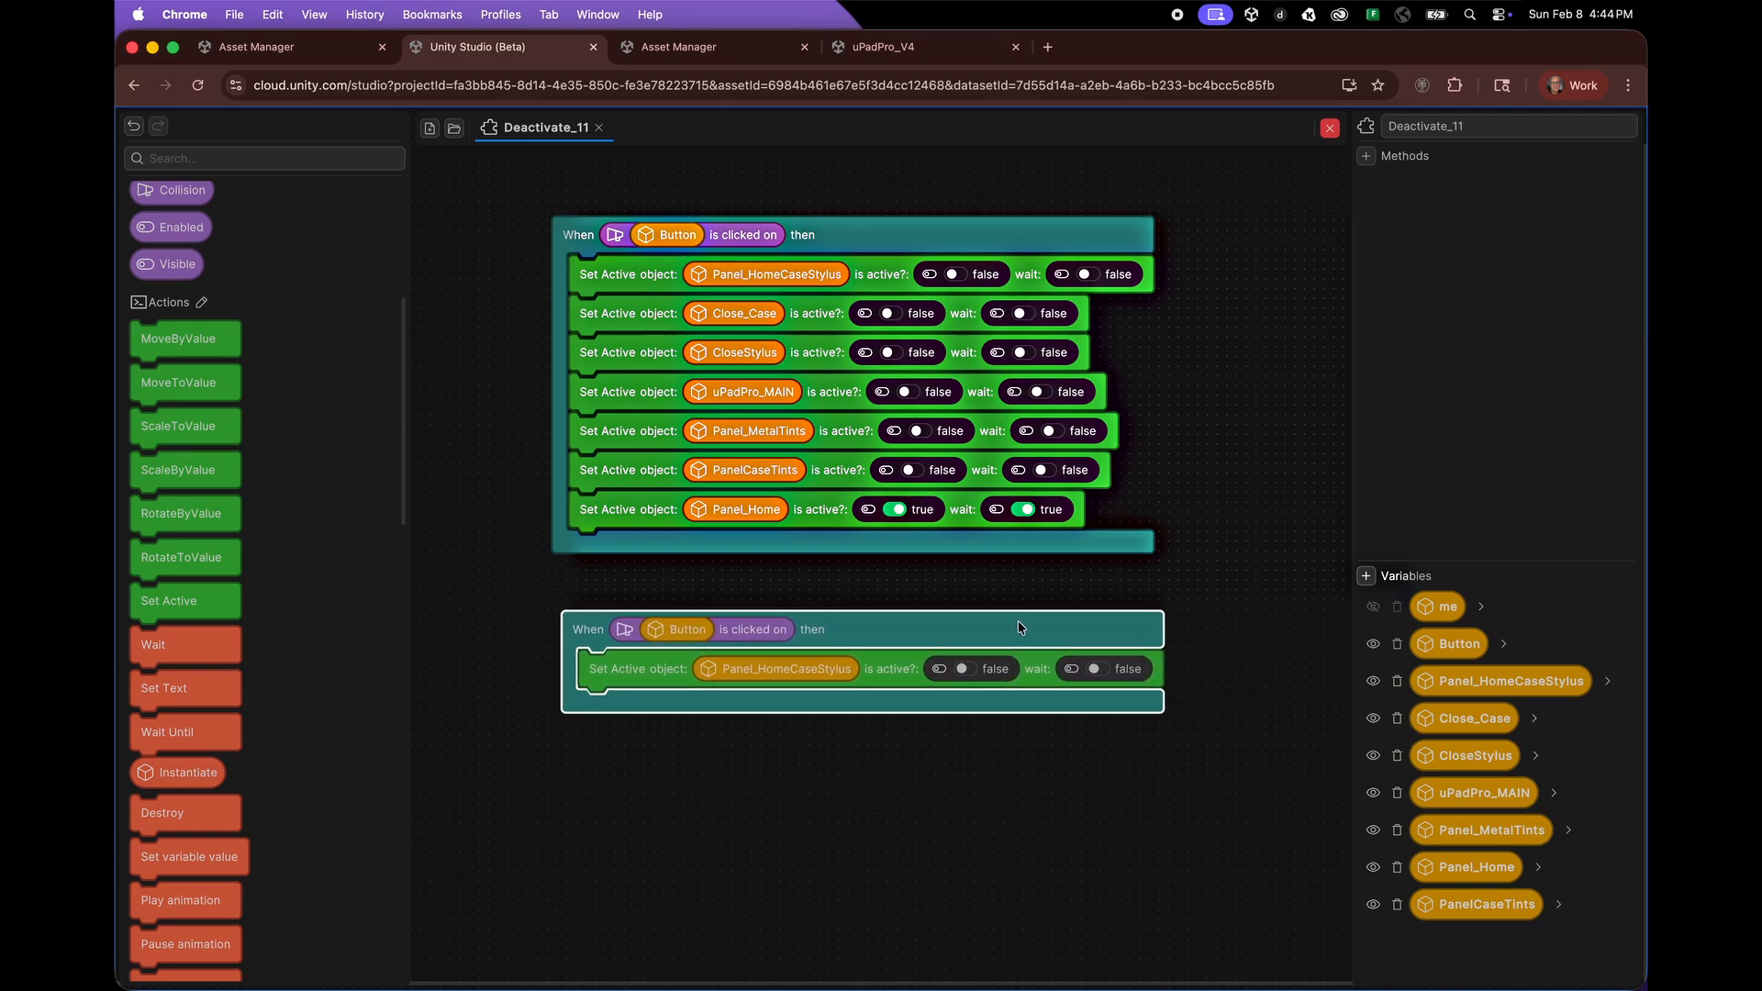
{"action": "left_click_drag", "start_coordinate": [525, 578], "coordinate": [1245, 768]}
{"action": "key", "text": "Delete"}
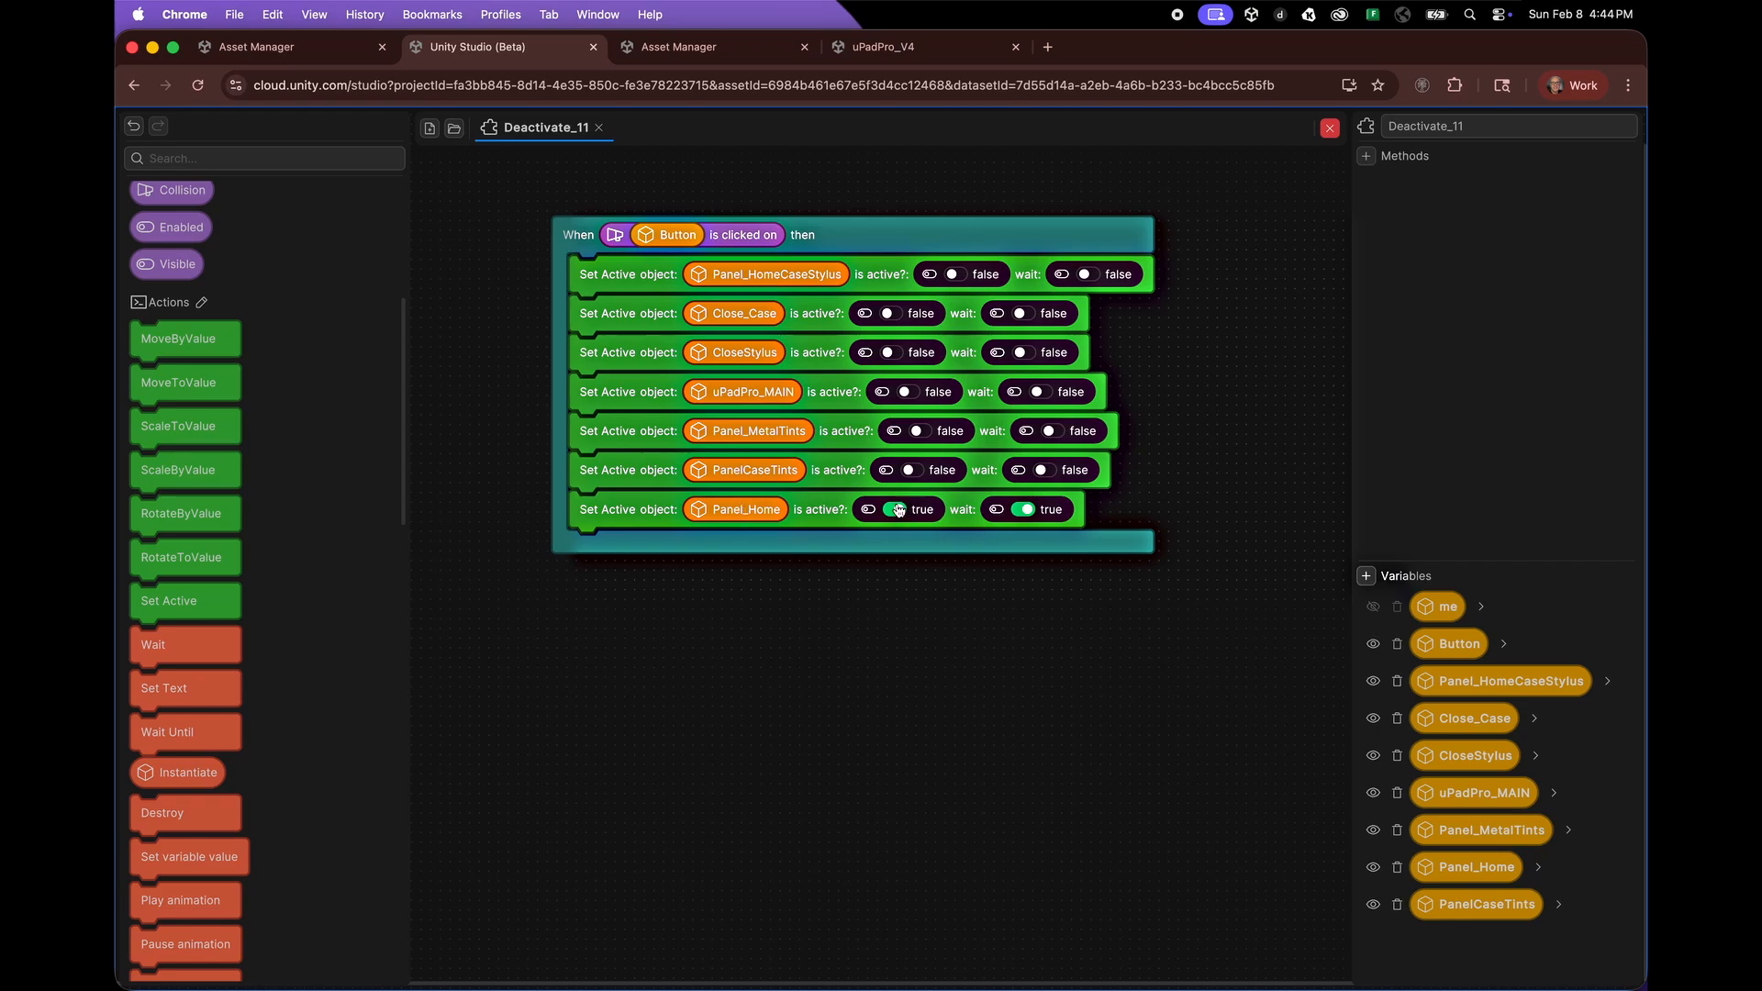
- Leave the Deactivate_11 logic and examine Icon_uPadProCase's Button_Case_Functions logic, including its IsActive variable
{"action": "left_click", "coordinate": [1330, 130]}
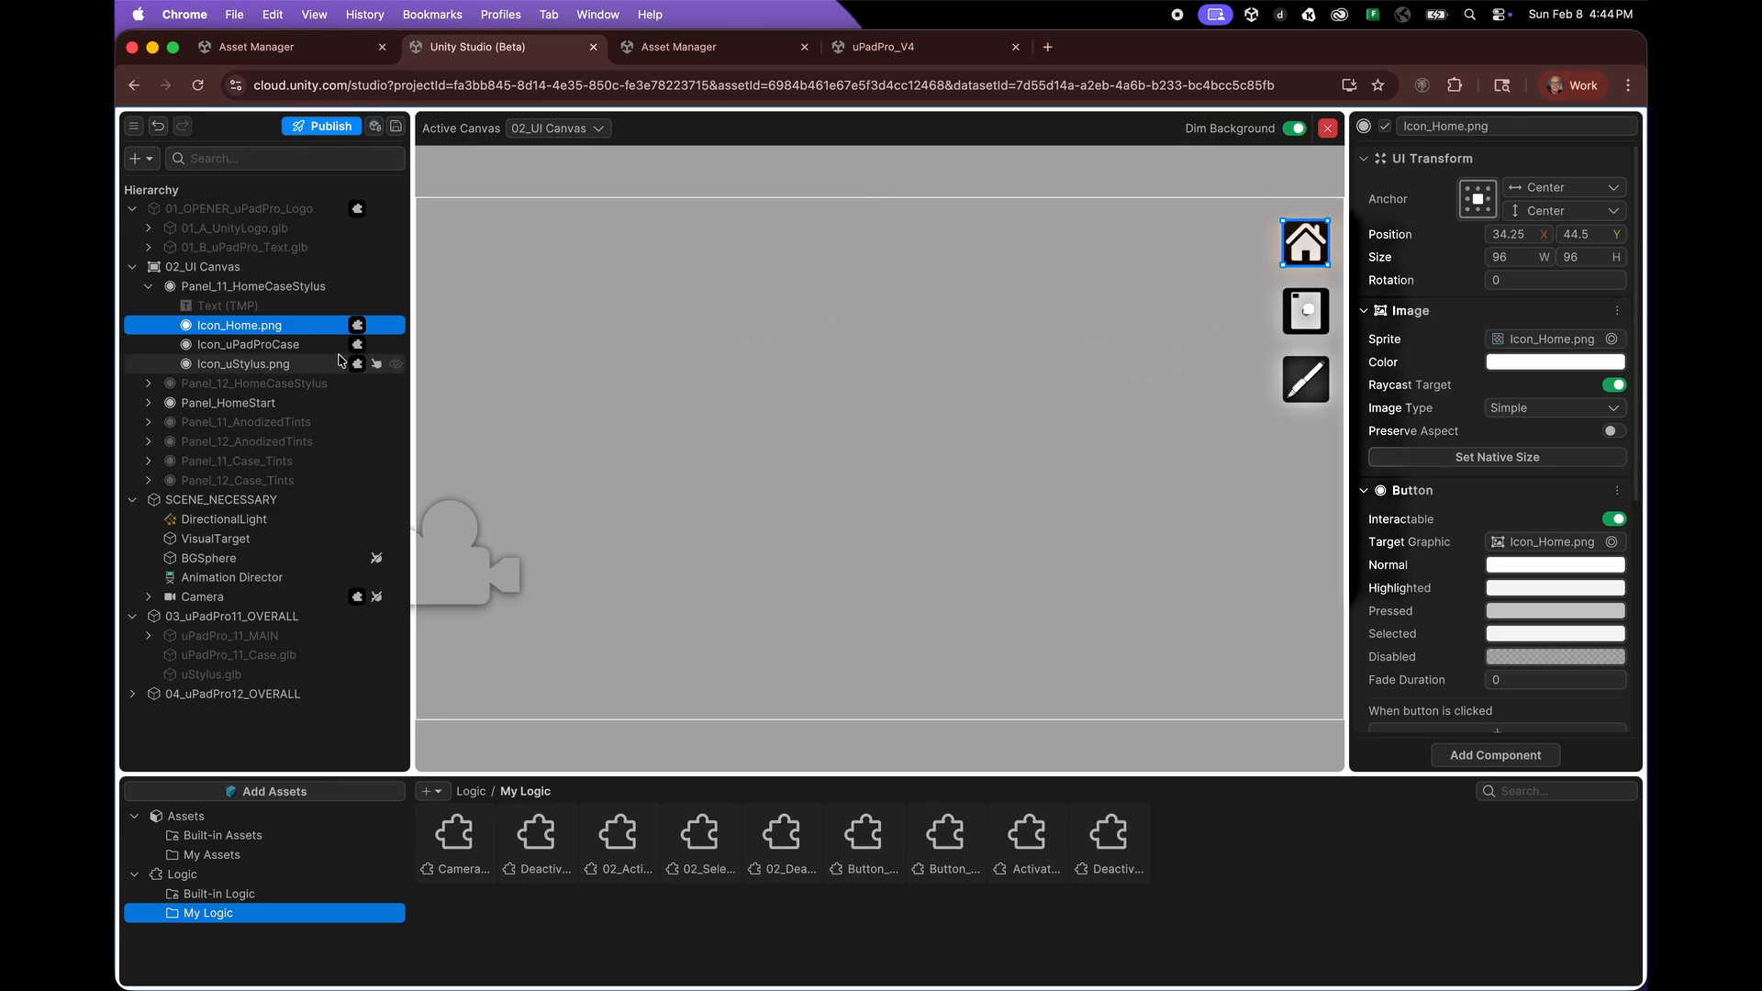
{"action": "left_click", "coordinate": [292, 347]}
{"action": "scroll", "coordinate": [1574, 618], "scroll_direction": "down", "scroll_amount": 3}
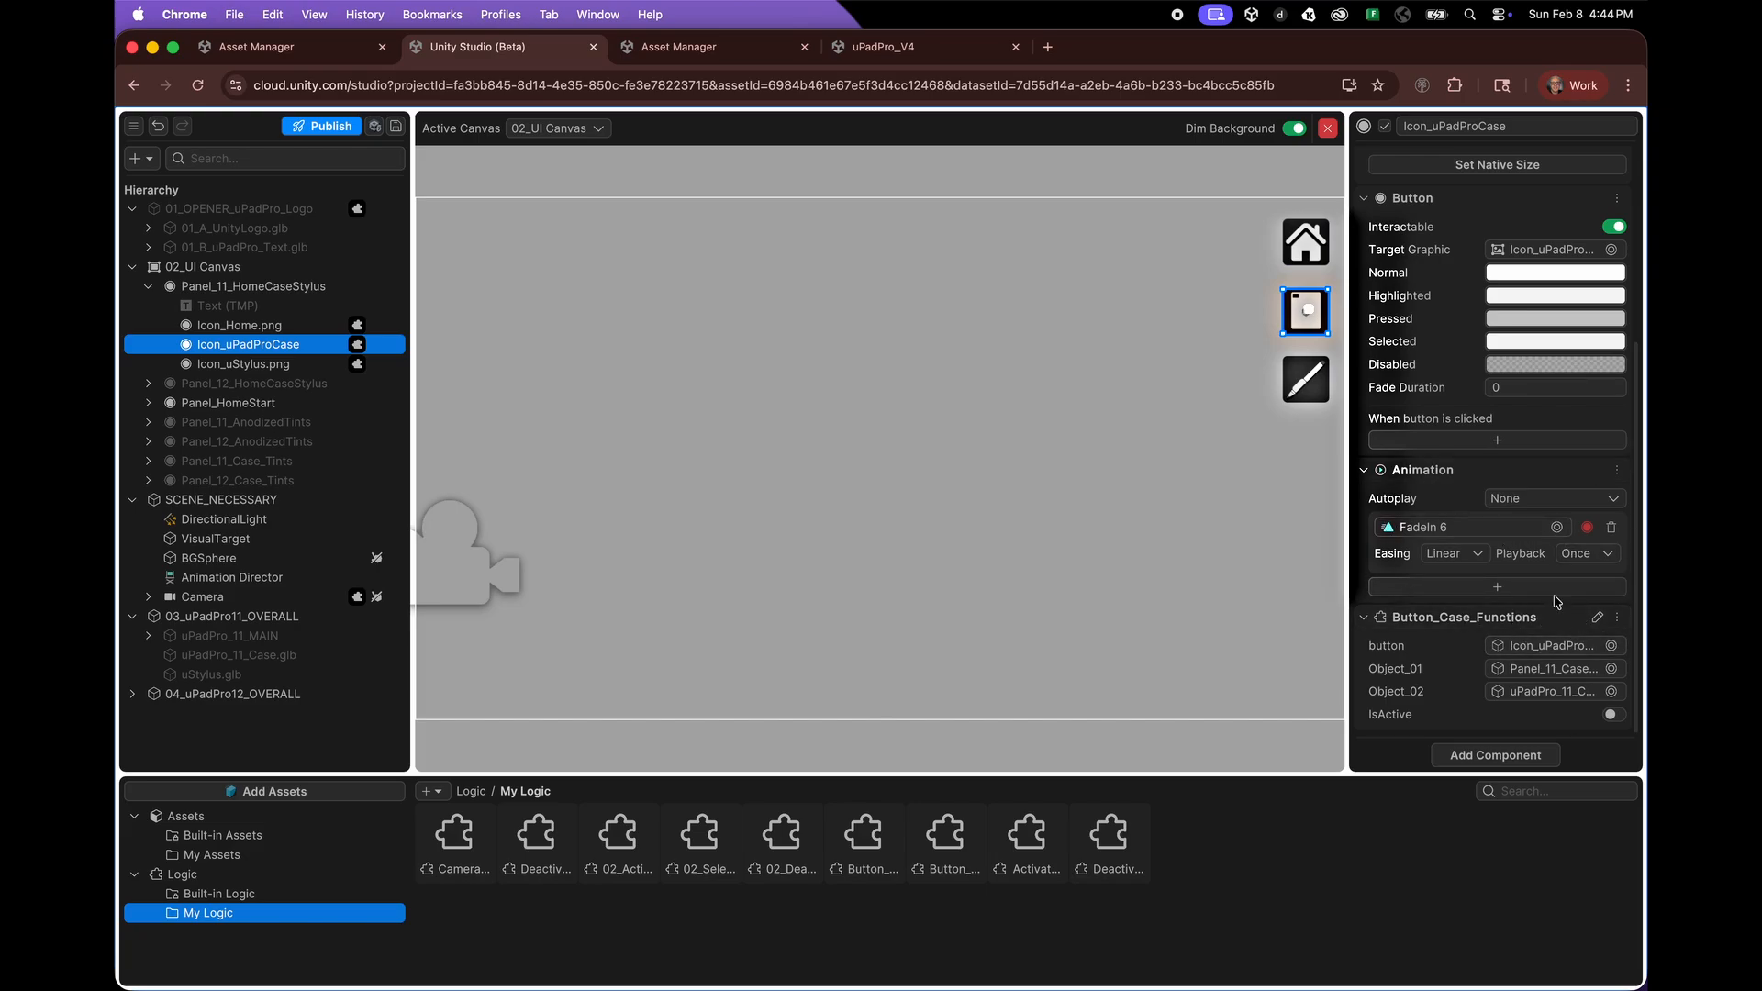
{"action": "left_click", "coordinate": [1600, 621]}
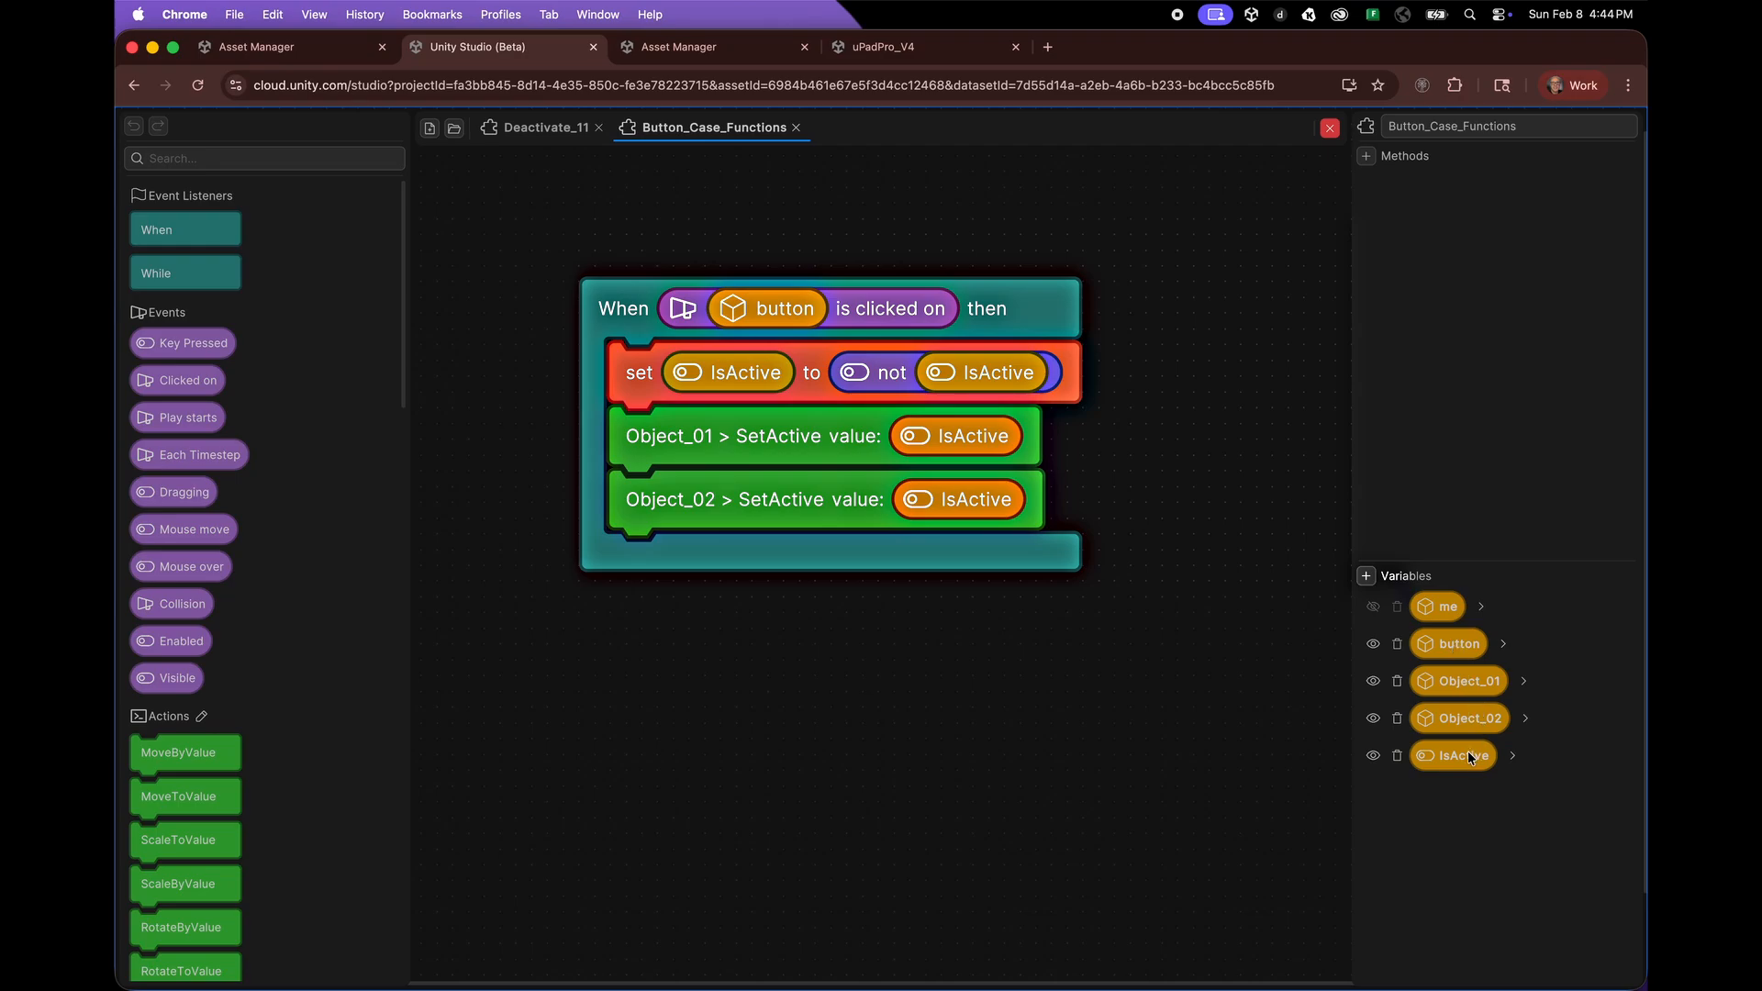
{"action": "scroll", "coordinate": [1187, 475], "scroll_direction": "up", "scroll_amount": 1}
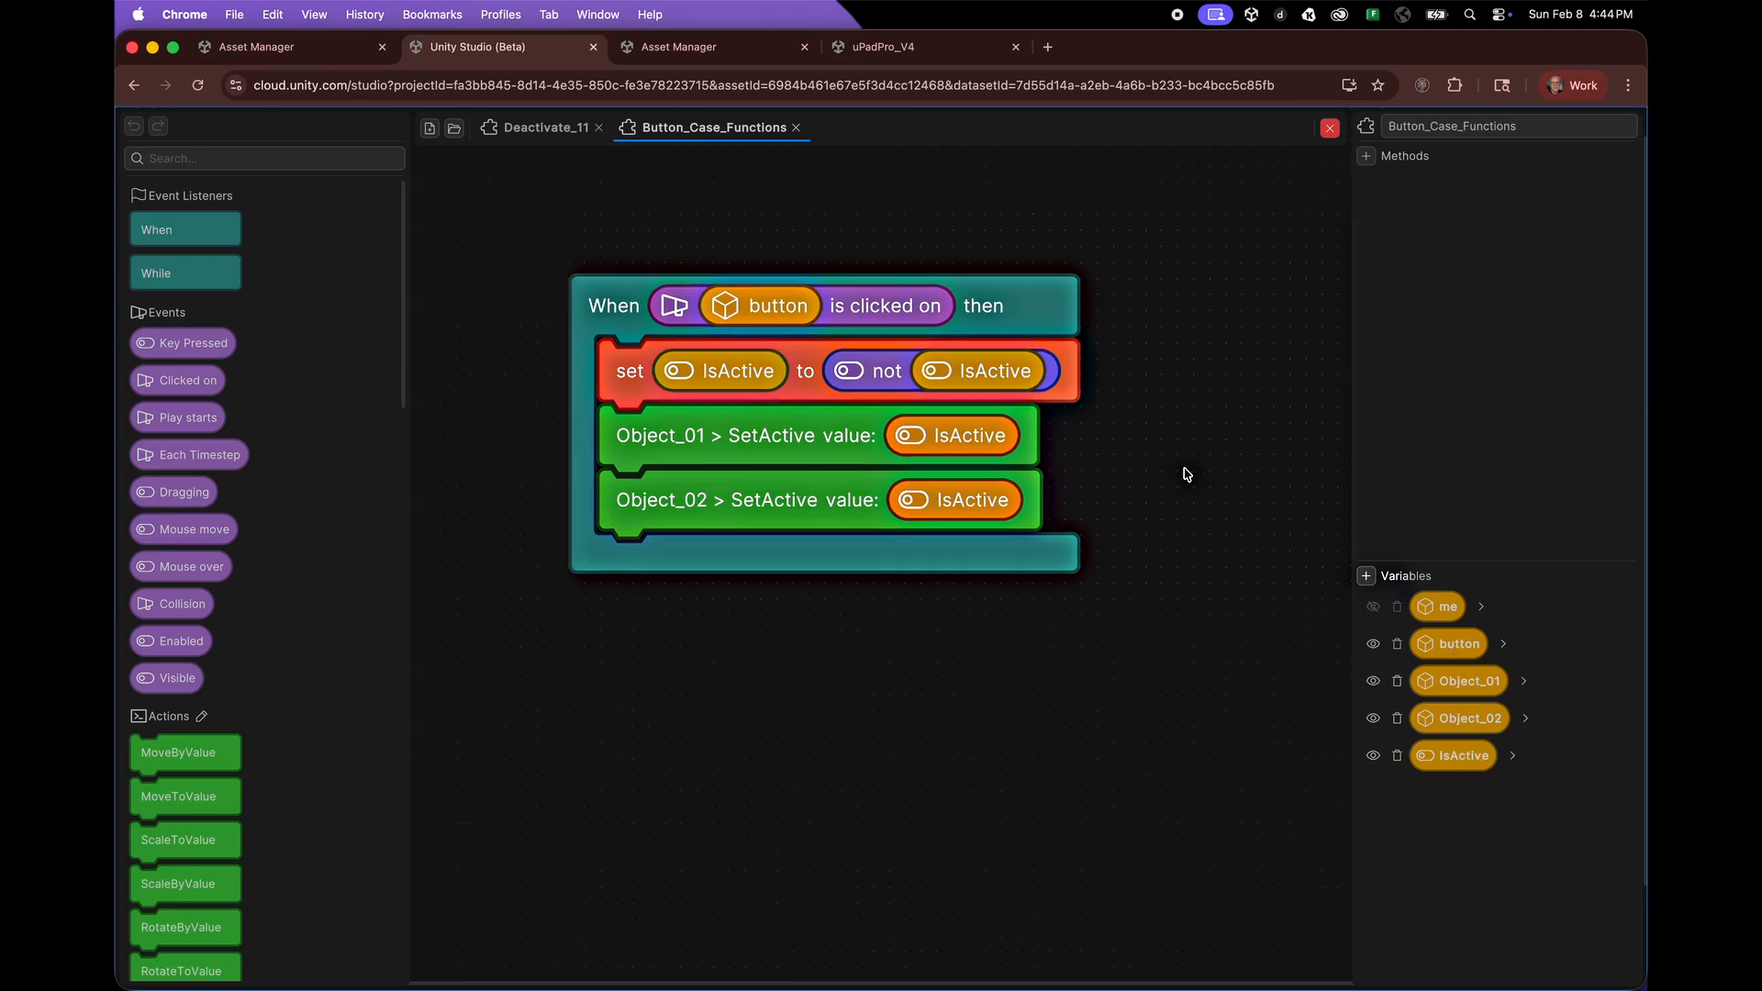
{"action": "left_click", "coordinate": [1512, 757]}
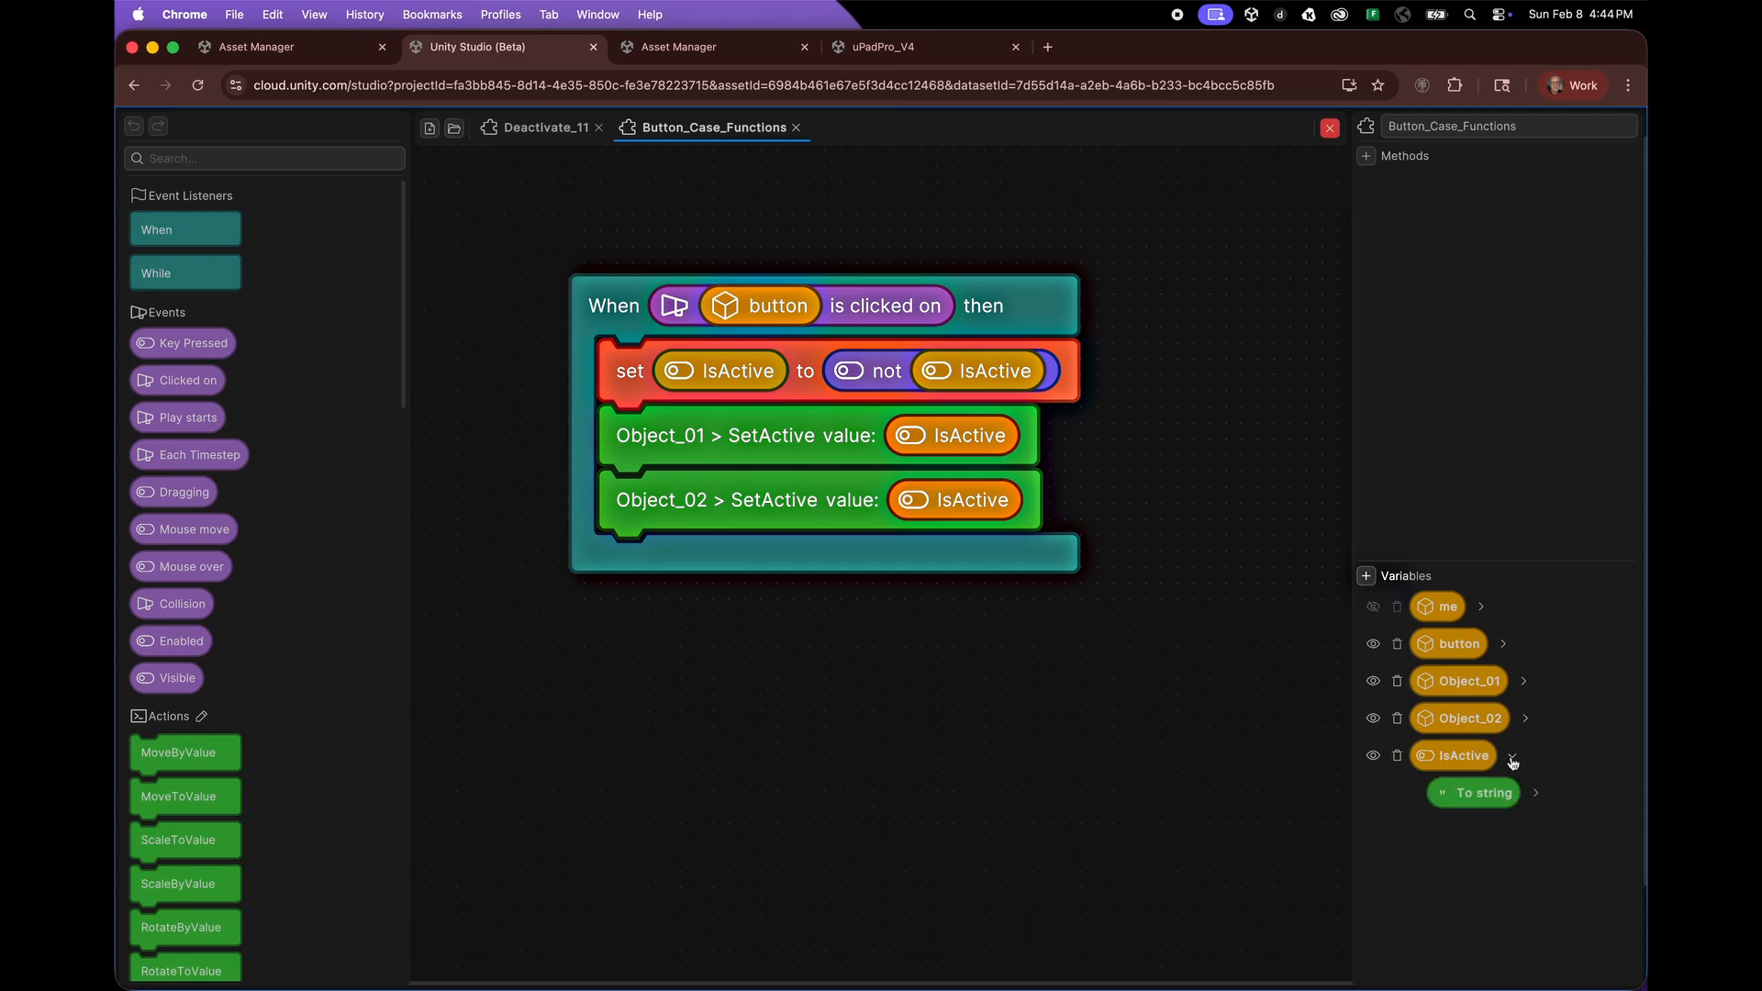
{"action": "left_click", "coordinate": [1513, 758]}
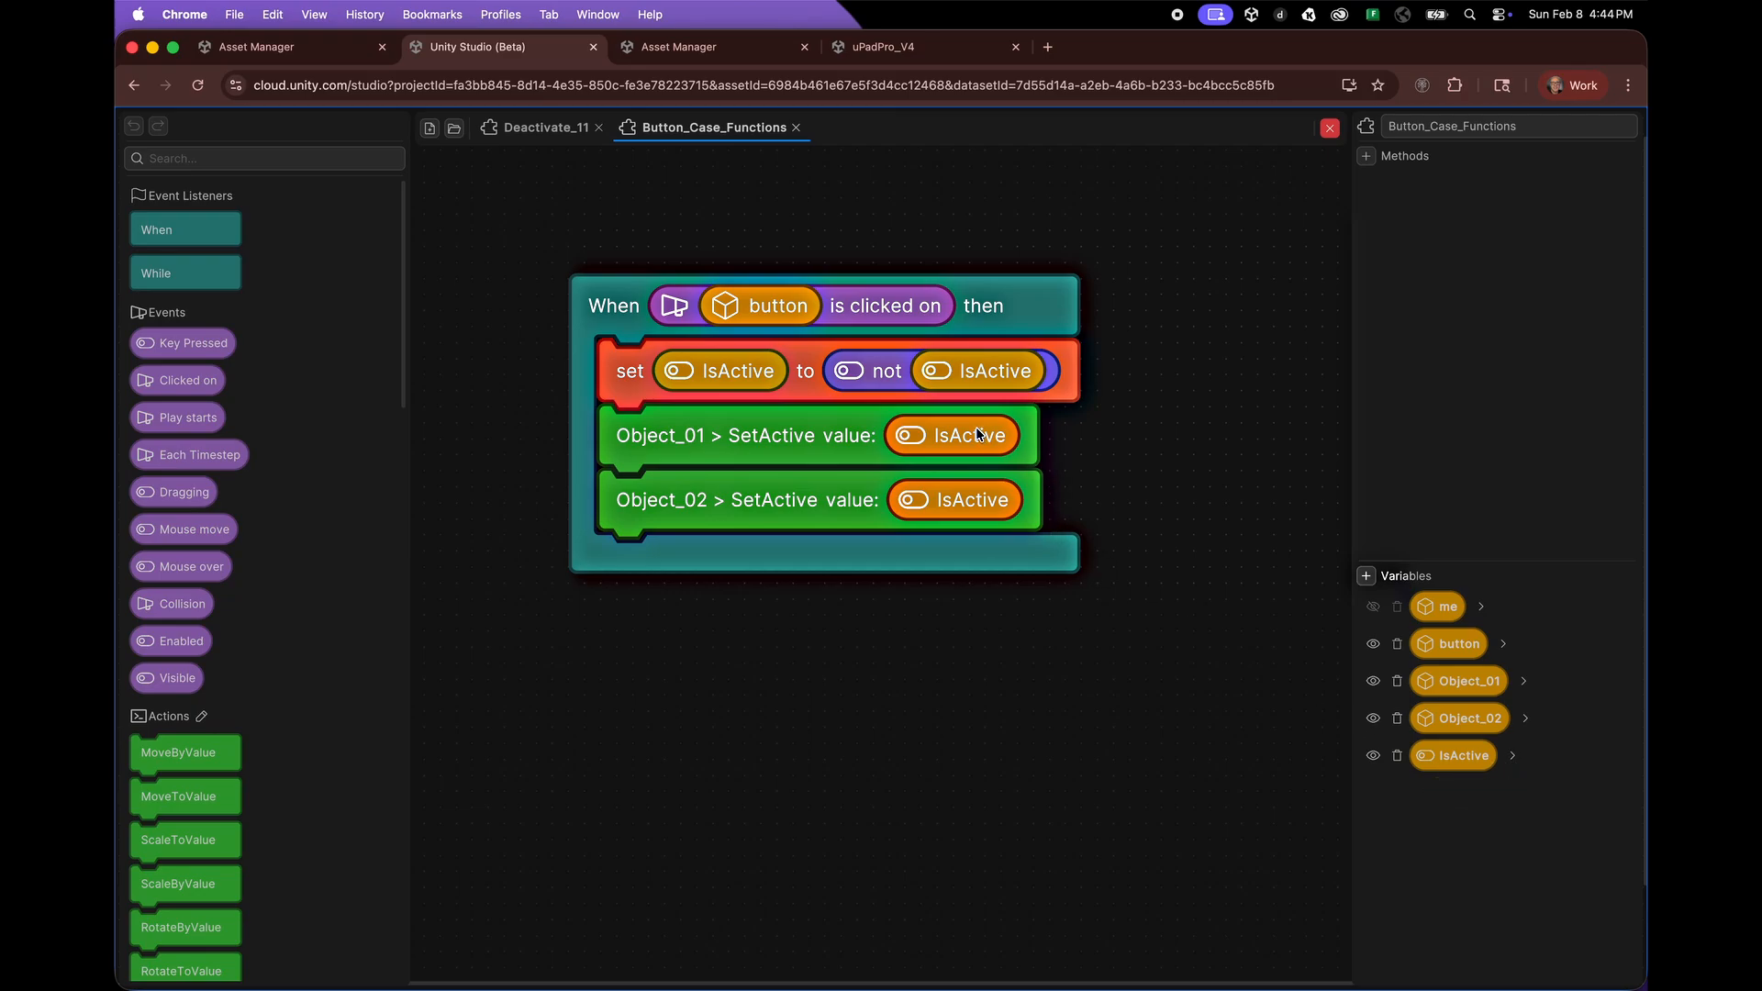
- Place a loose IsActive variable below the When block in Button_Case_Functions and delete it
{"action": "left_click_drag", "start_coordinate": [1496, 772], "coordinate": [805, 659]}
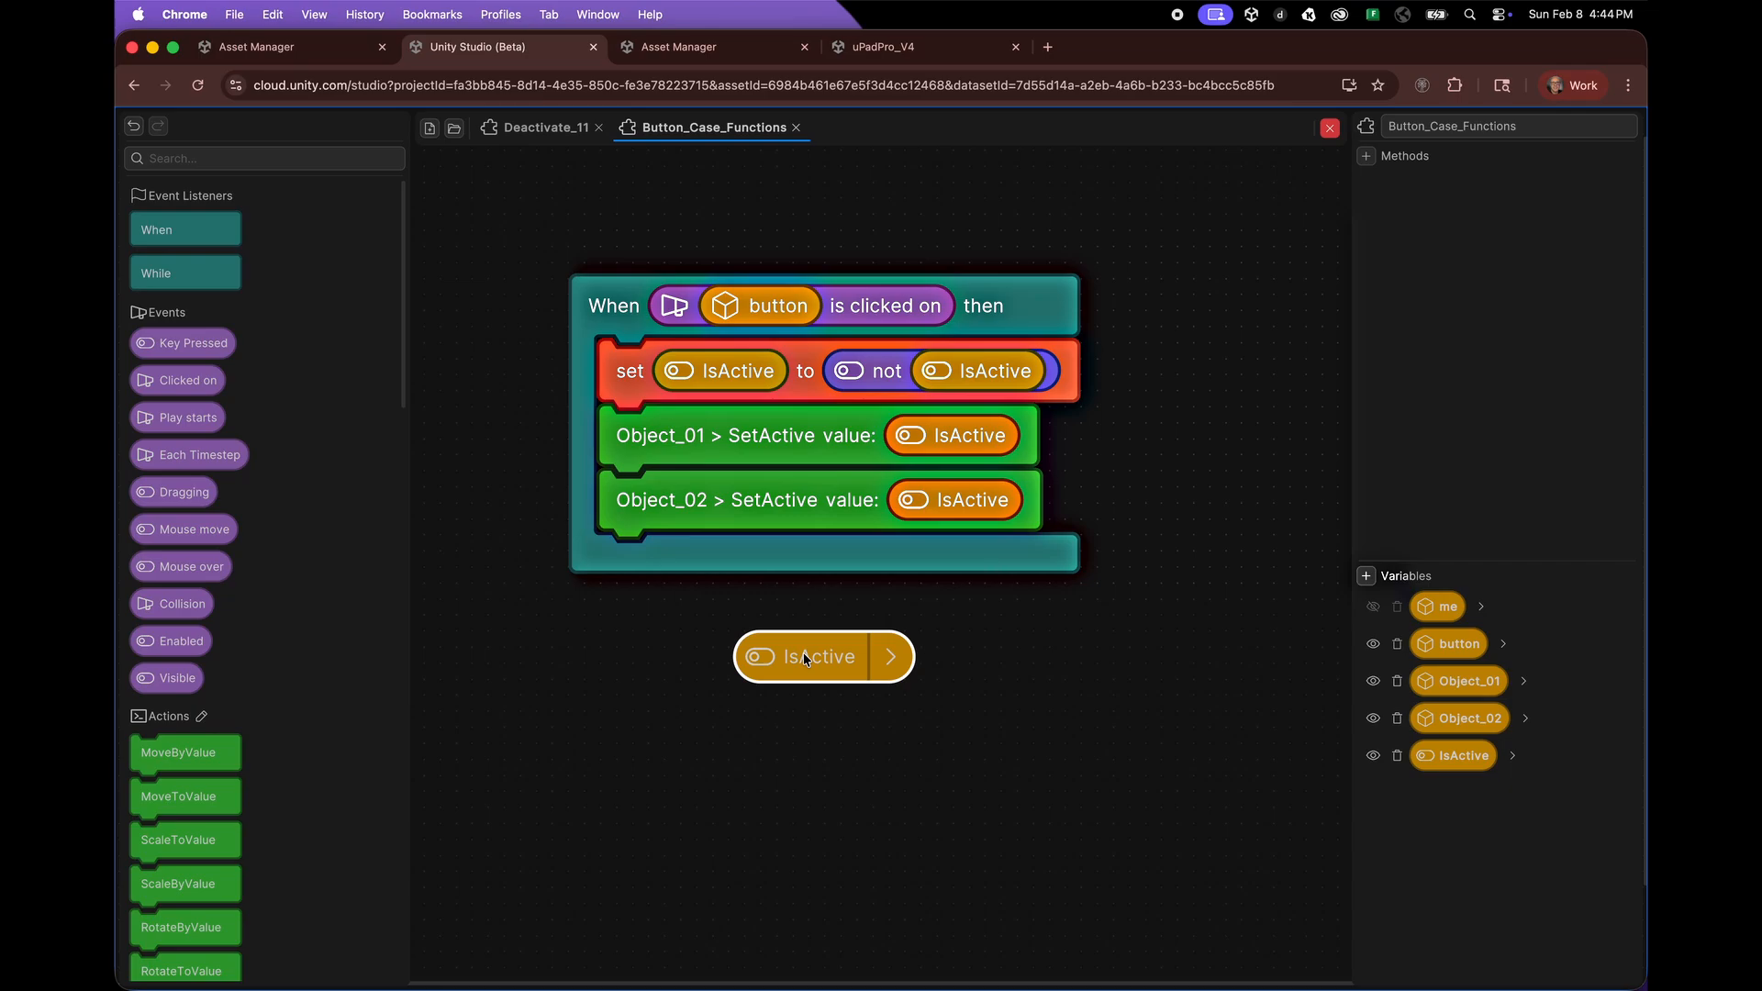
{"action": "left_click", "coordinate": [893, 660]}
{"action": "key", "text": "Delete"}
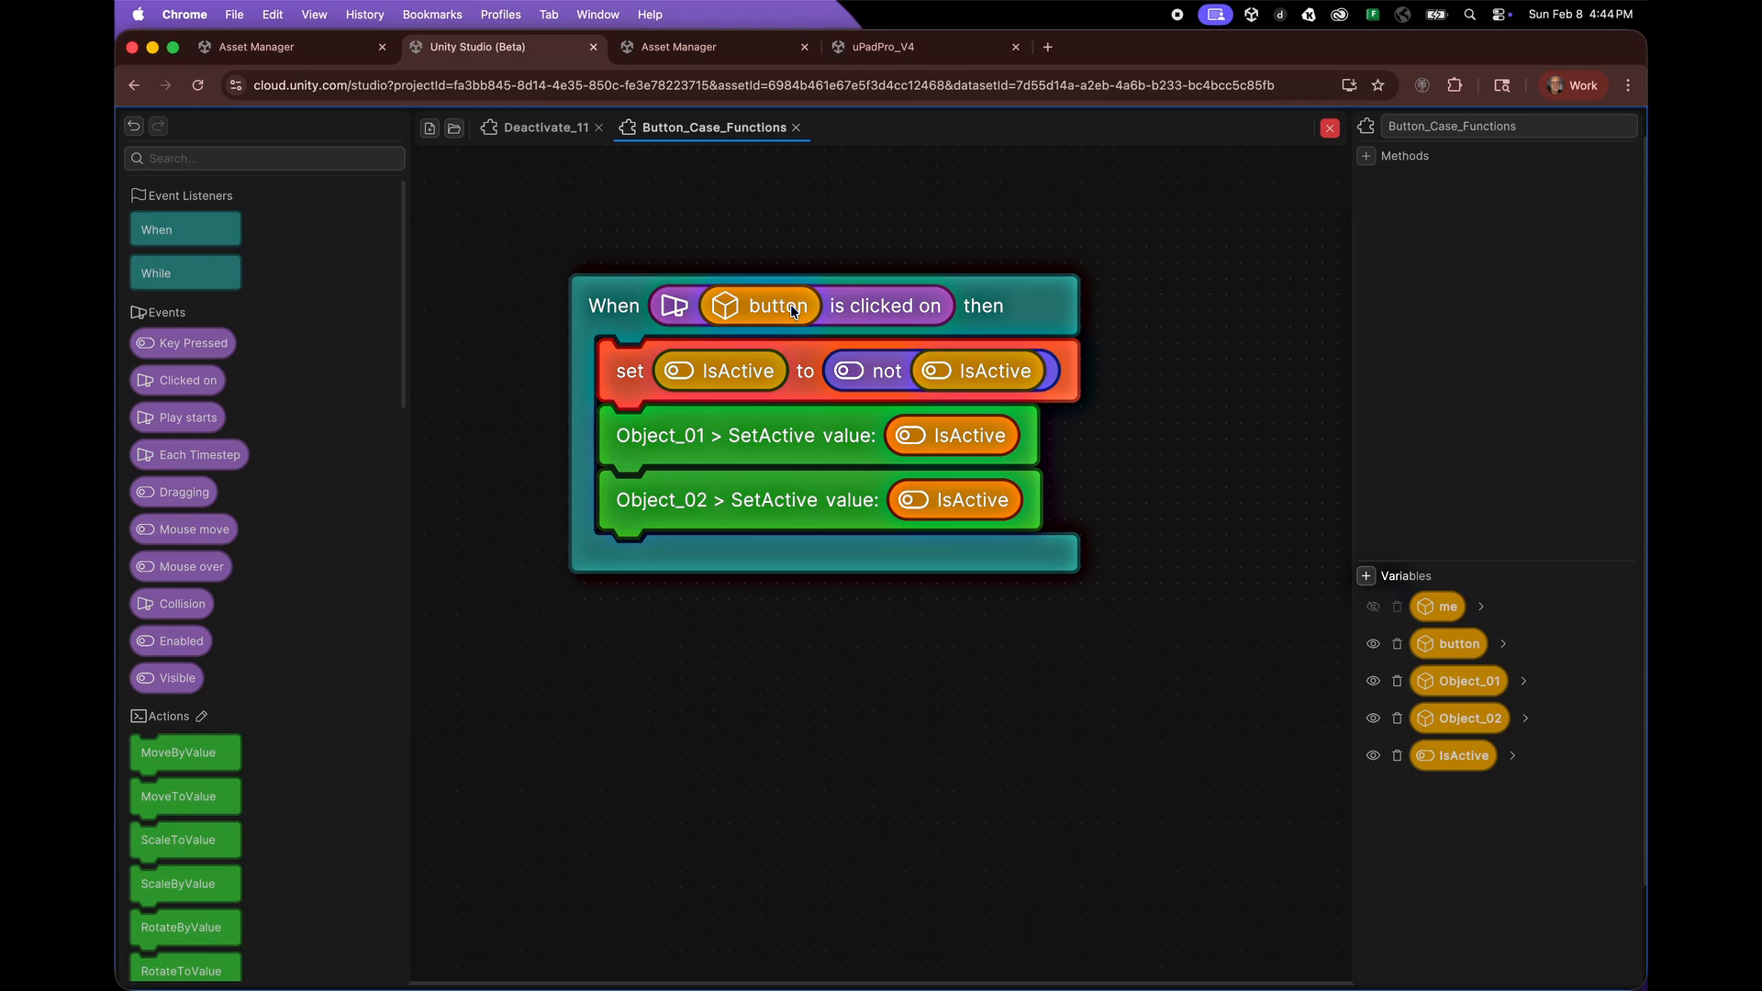
- Look through the action, flow control and operator blocks down to Not, and leave the Button_Case_Functions logic
{"action": "scroll", "coordinate": [326, 576], "scroll_direction": "down", "scroll_amount": 5}
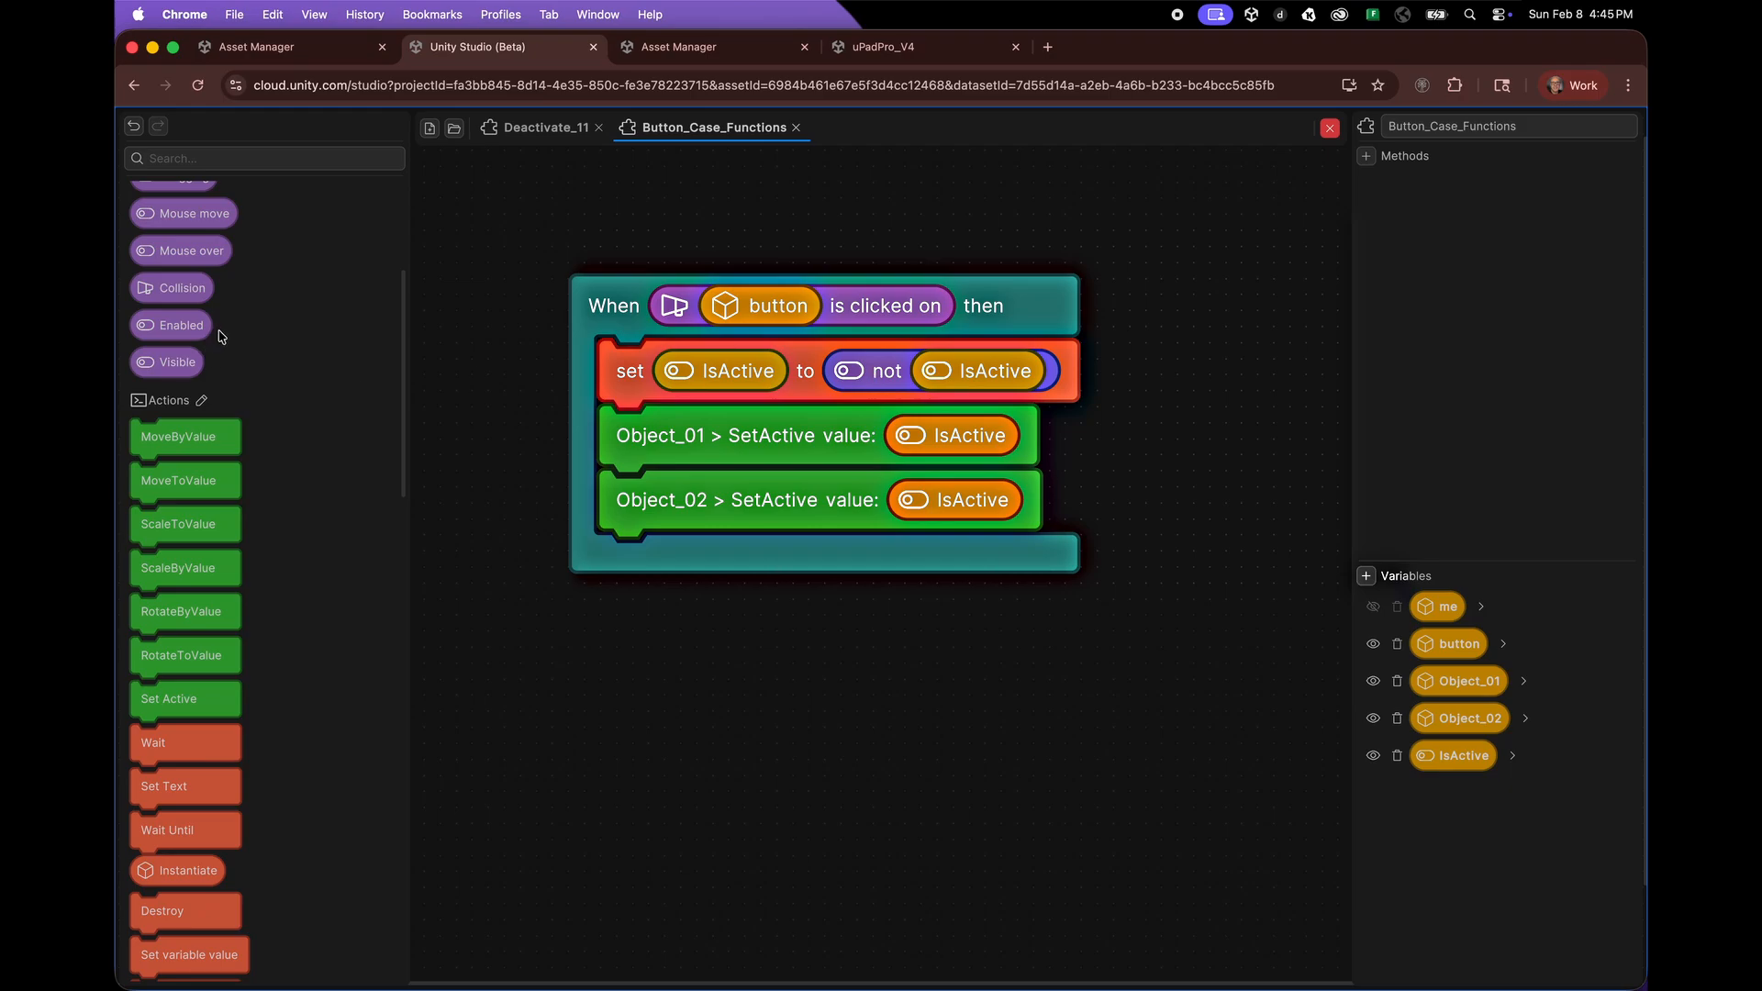
{"action": "scroll", "coordinate": [262, 523], "scroll_direction": "down", "scroll_amount": 12}
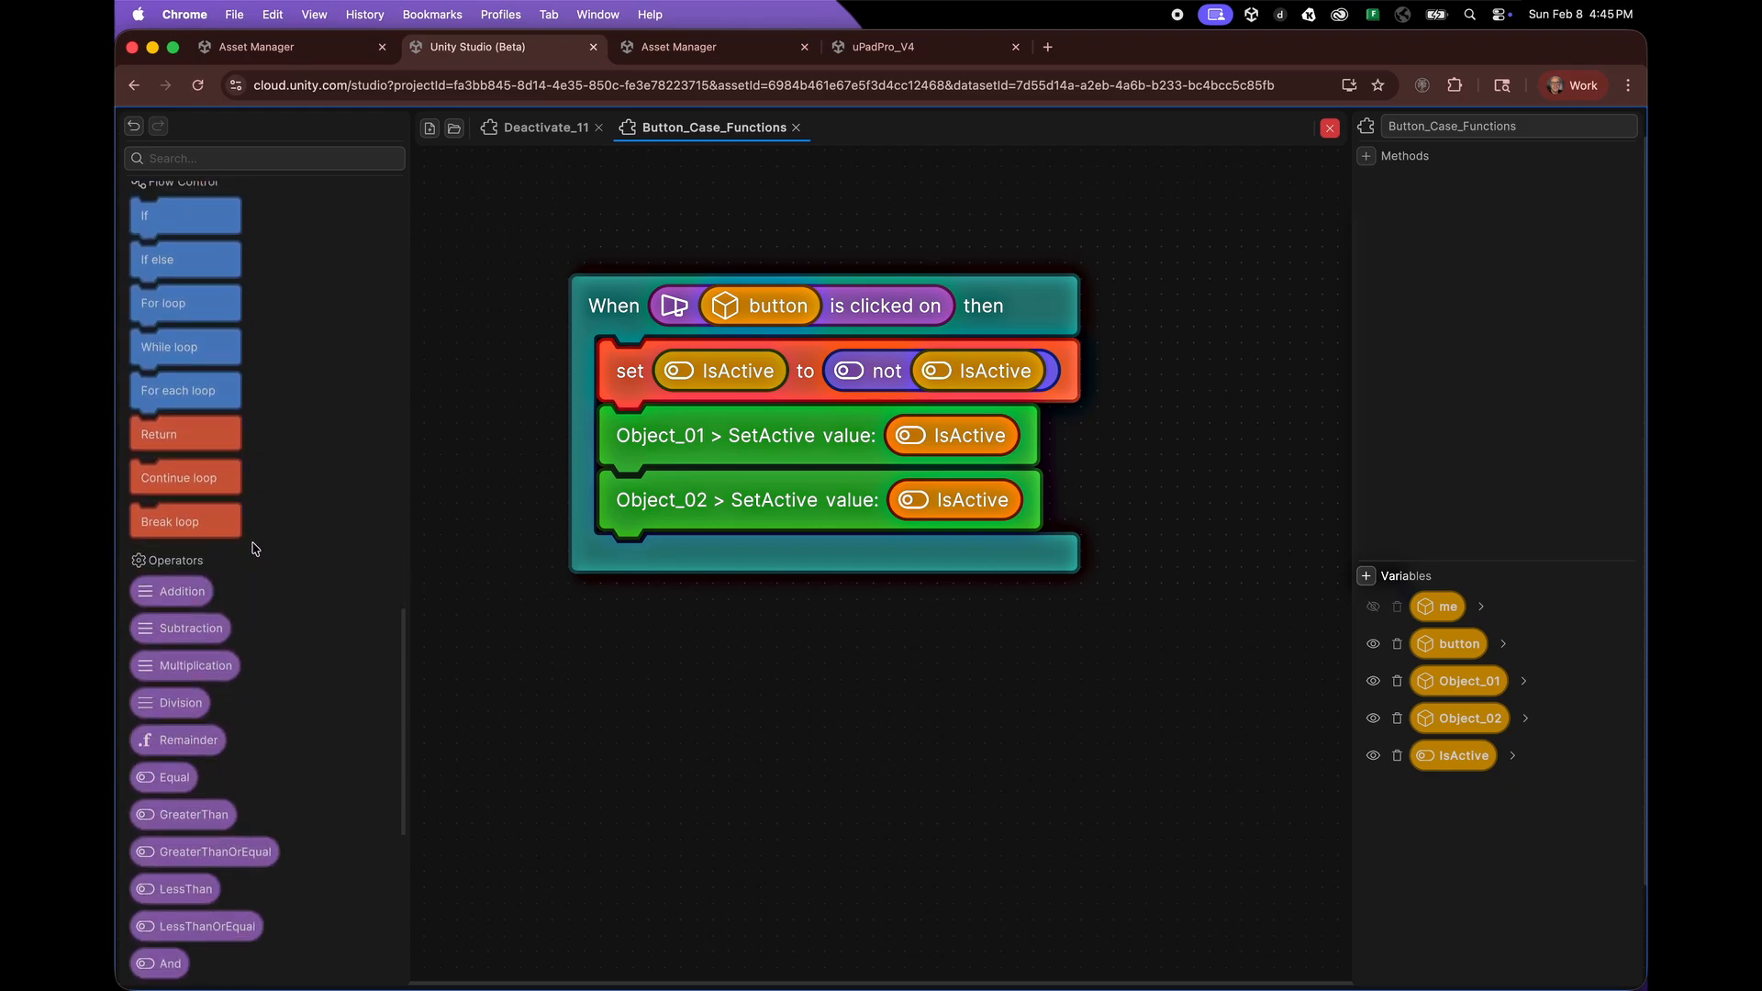
{"action": "scroll", "coordinate": [255, 549], "scroll_direction": "down", "scroll_amount": 2}
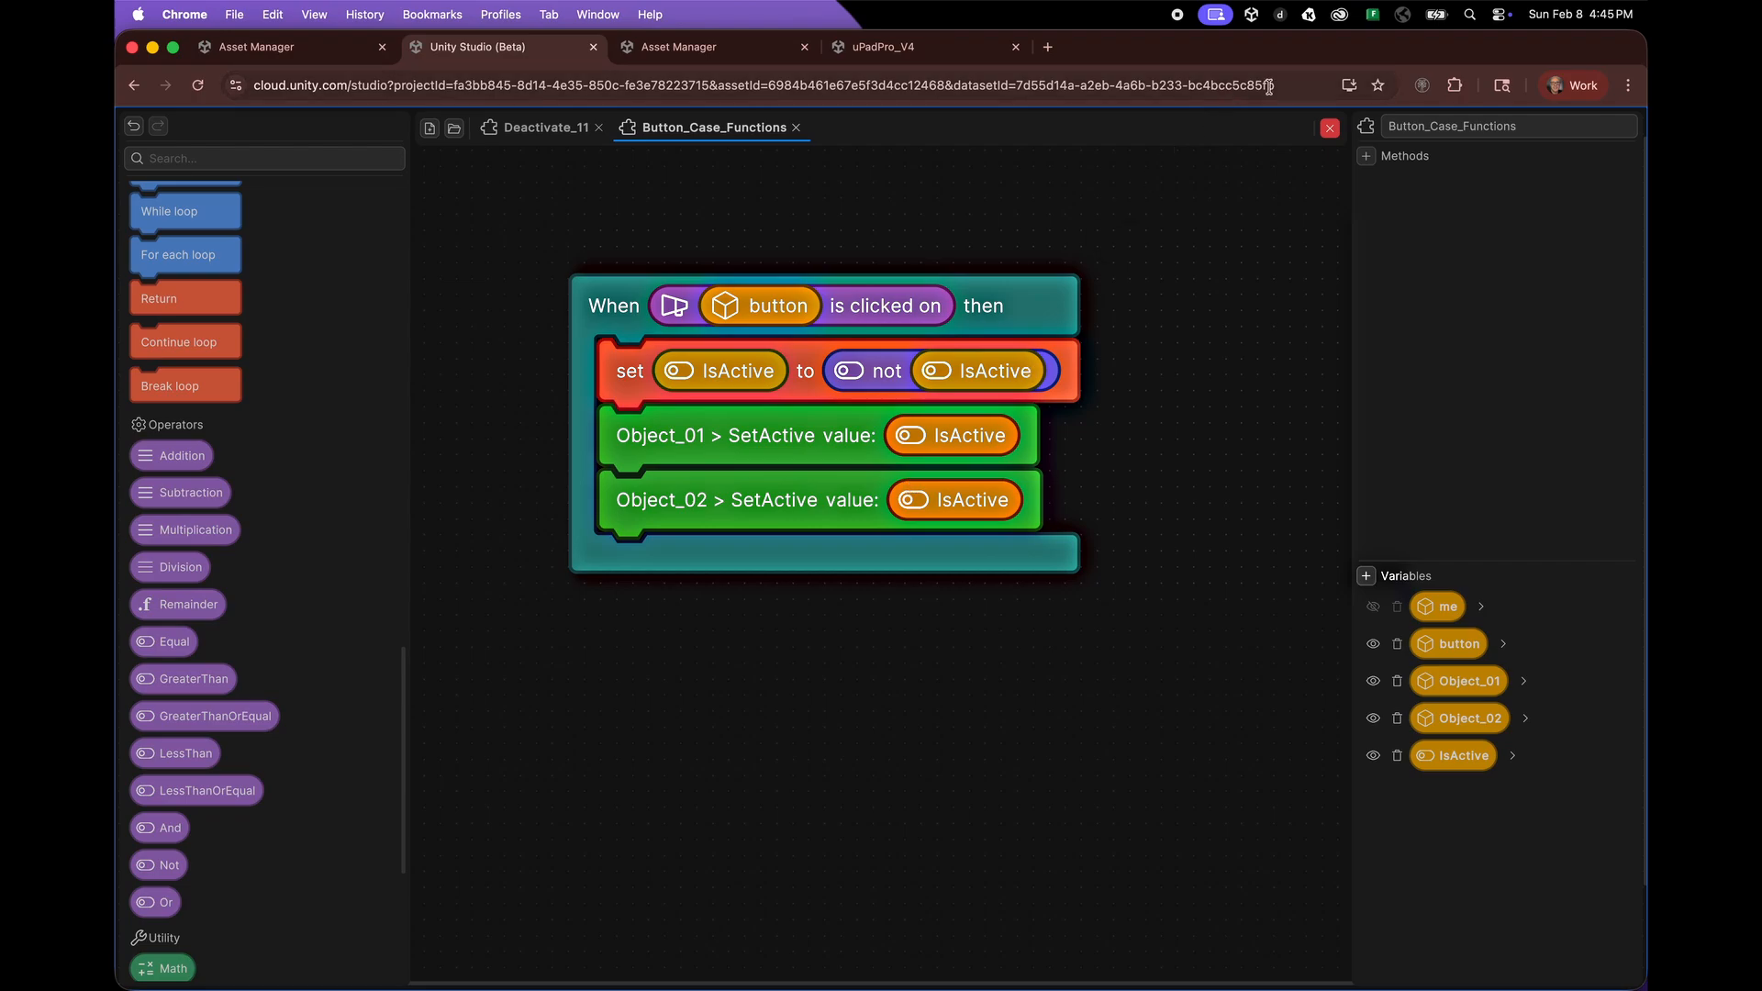
{"action": "left_click", "coordinate": [1329, 129]}
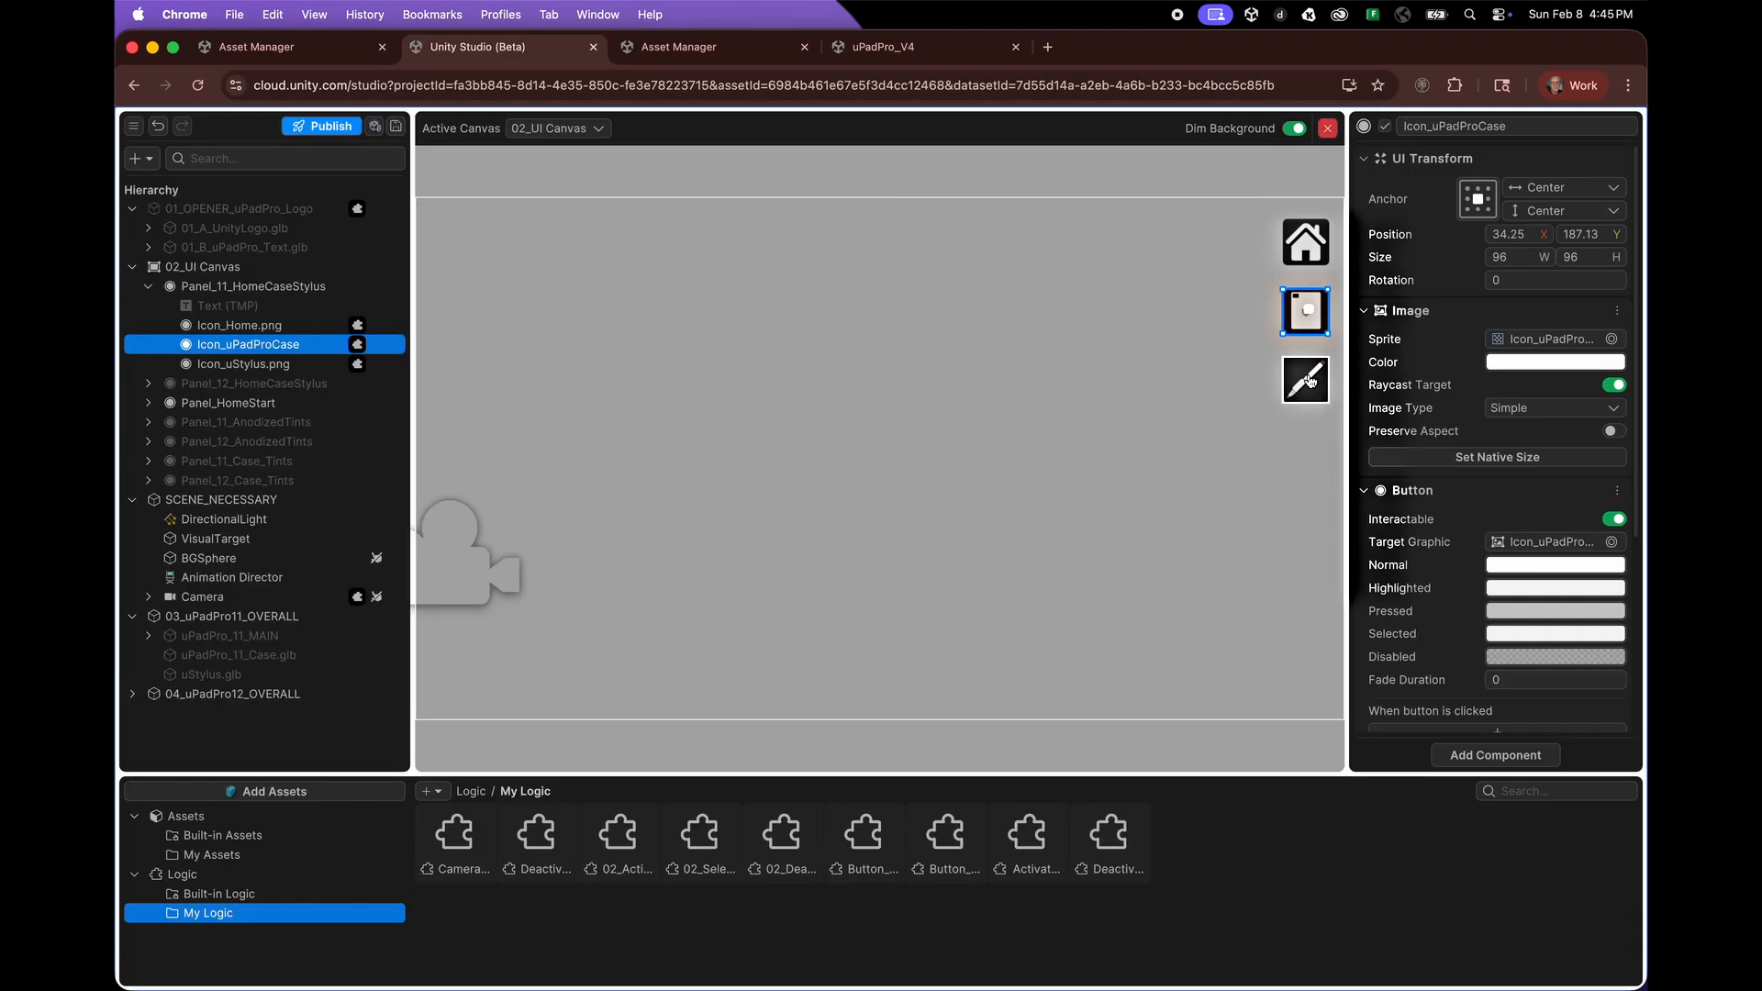
- Examine Icon_uStylus.png's Button_Stylus_Functions logic, compare it with Button_Case_Functions, and return to the UI canvas
{"action": "left_click", "coordinate": [1310, 380]}
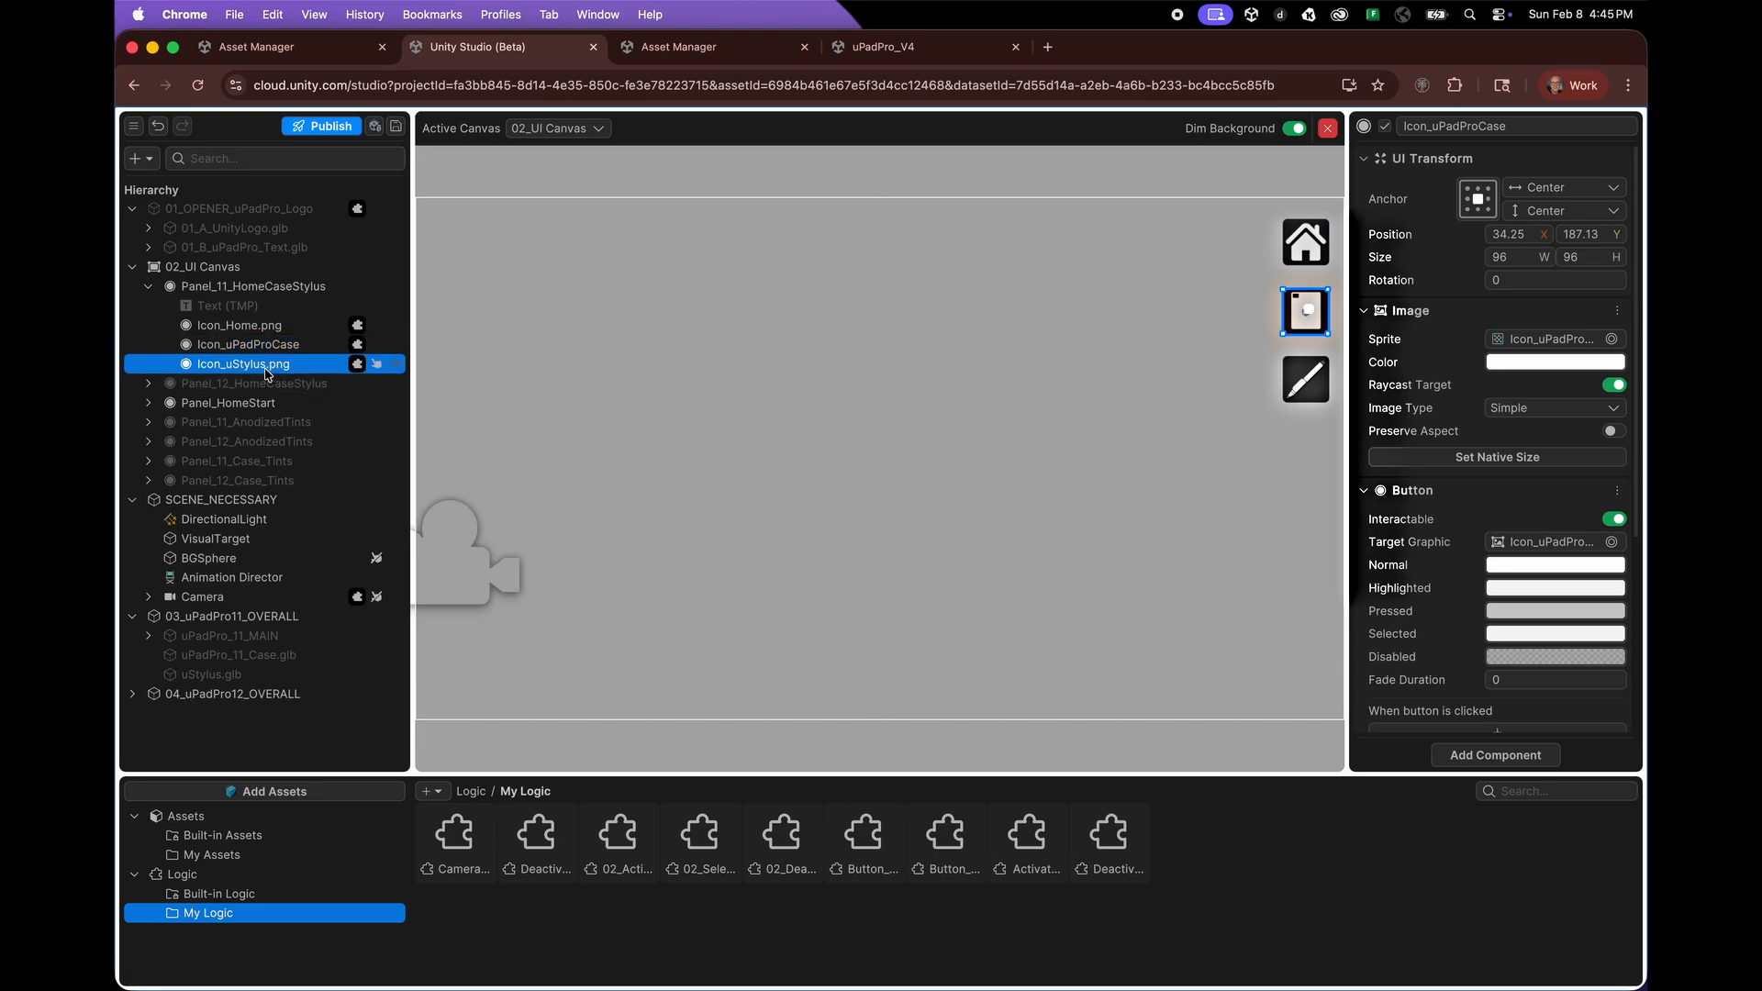
{"action": "scroll", "coordinate": [1582, 575], "scroll_direction": "down", "scroll_amount": 3}
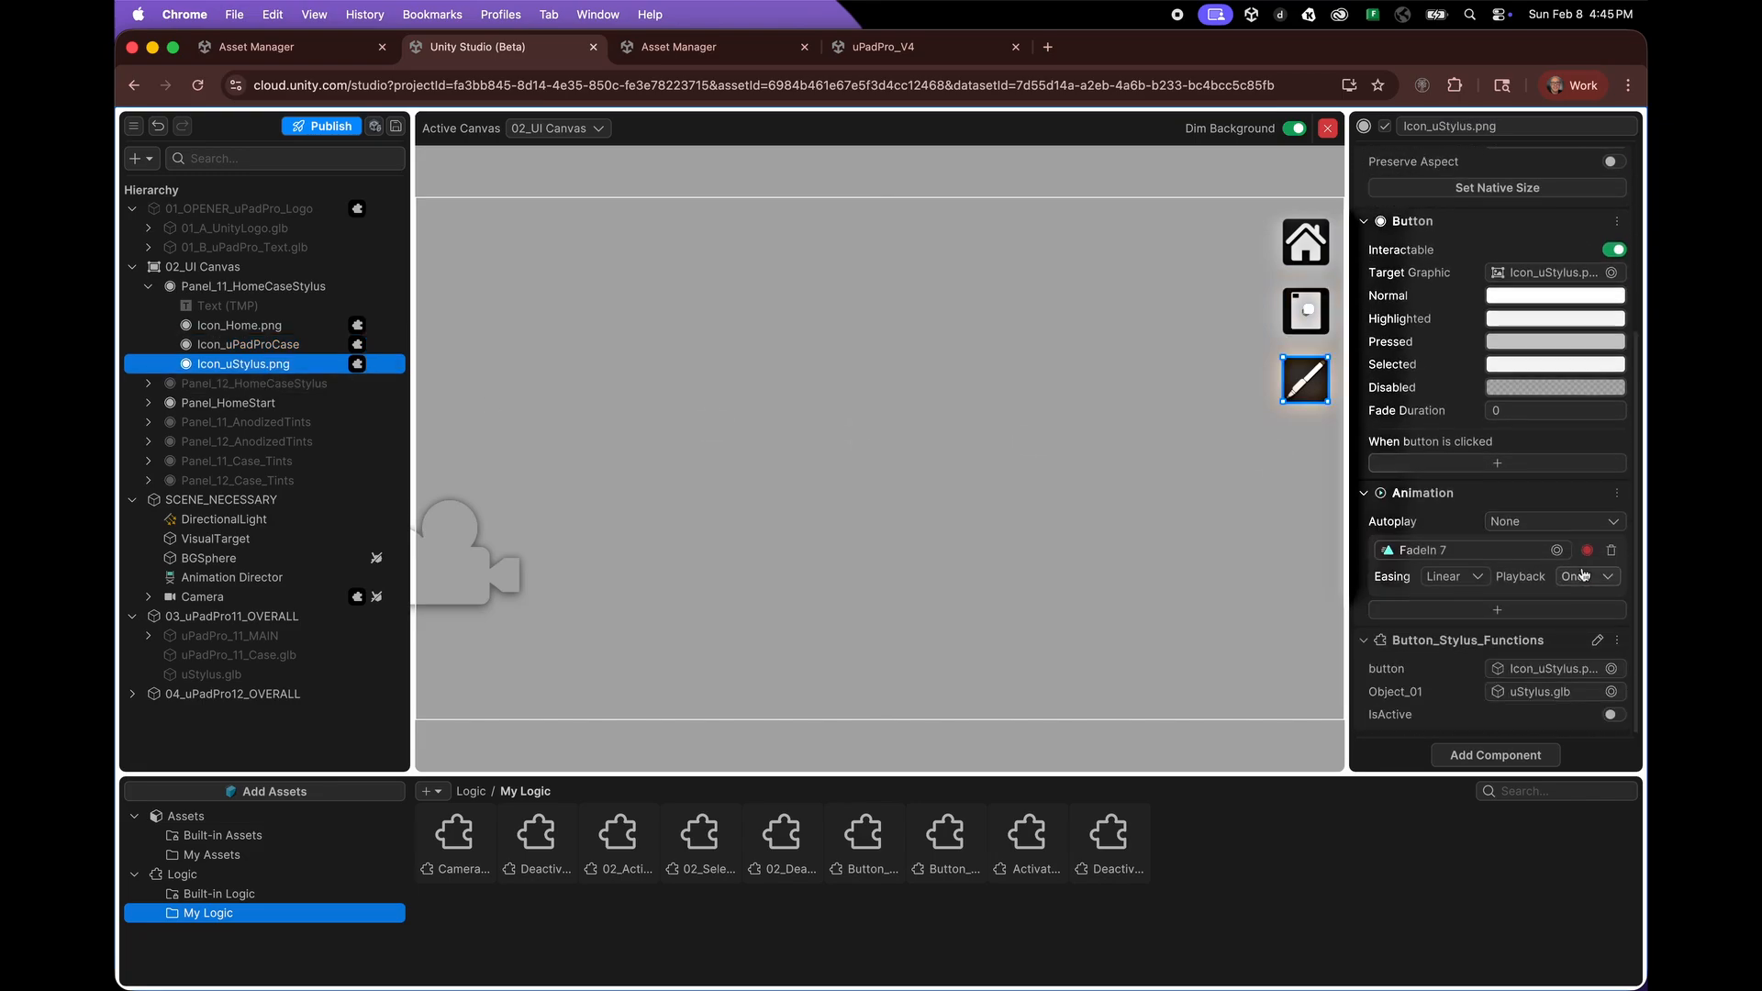
{"action": "left_click", "coordinate": [1597, 641]}
{"action": "scroll", "coordinate": [721, 250], "scroll_direction": "up", "scroll_amount": 3, "text": "ctrl"}
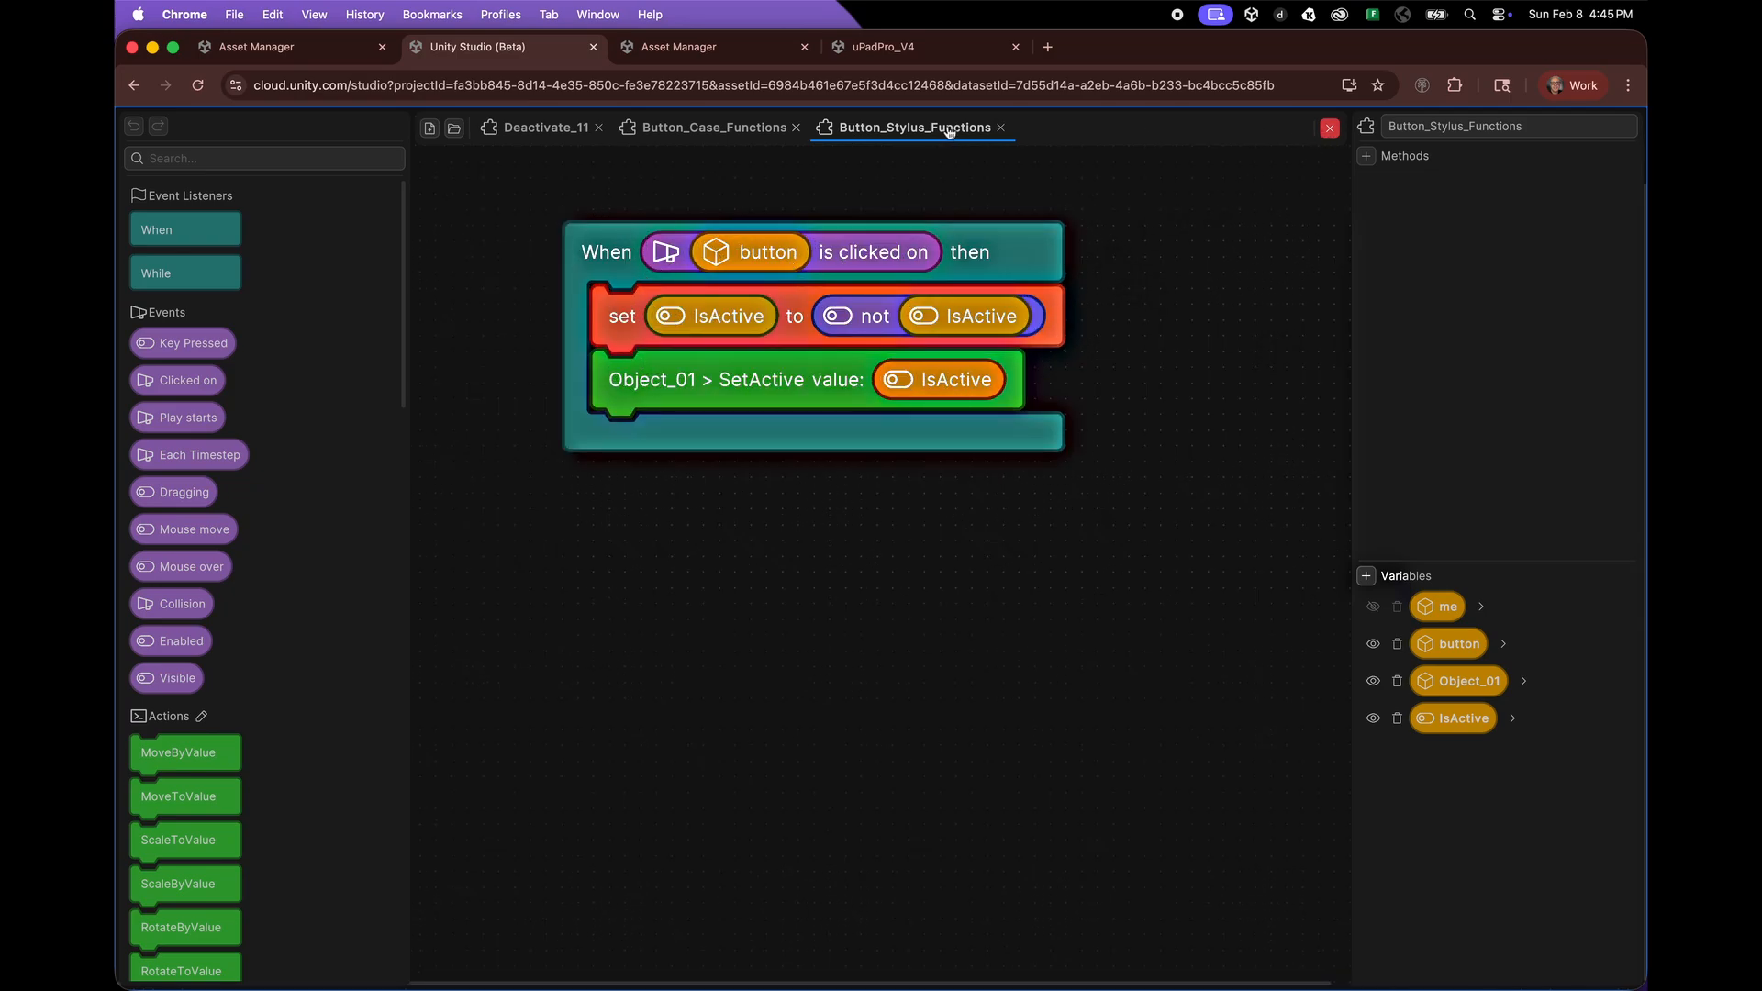
{"action": "left_click", "coordinate": [753, 128]}
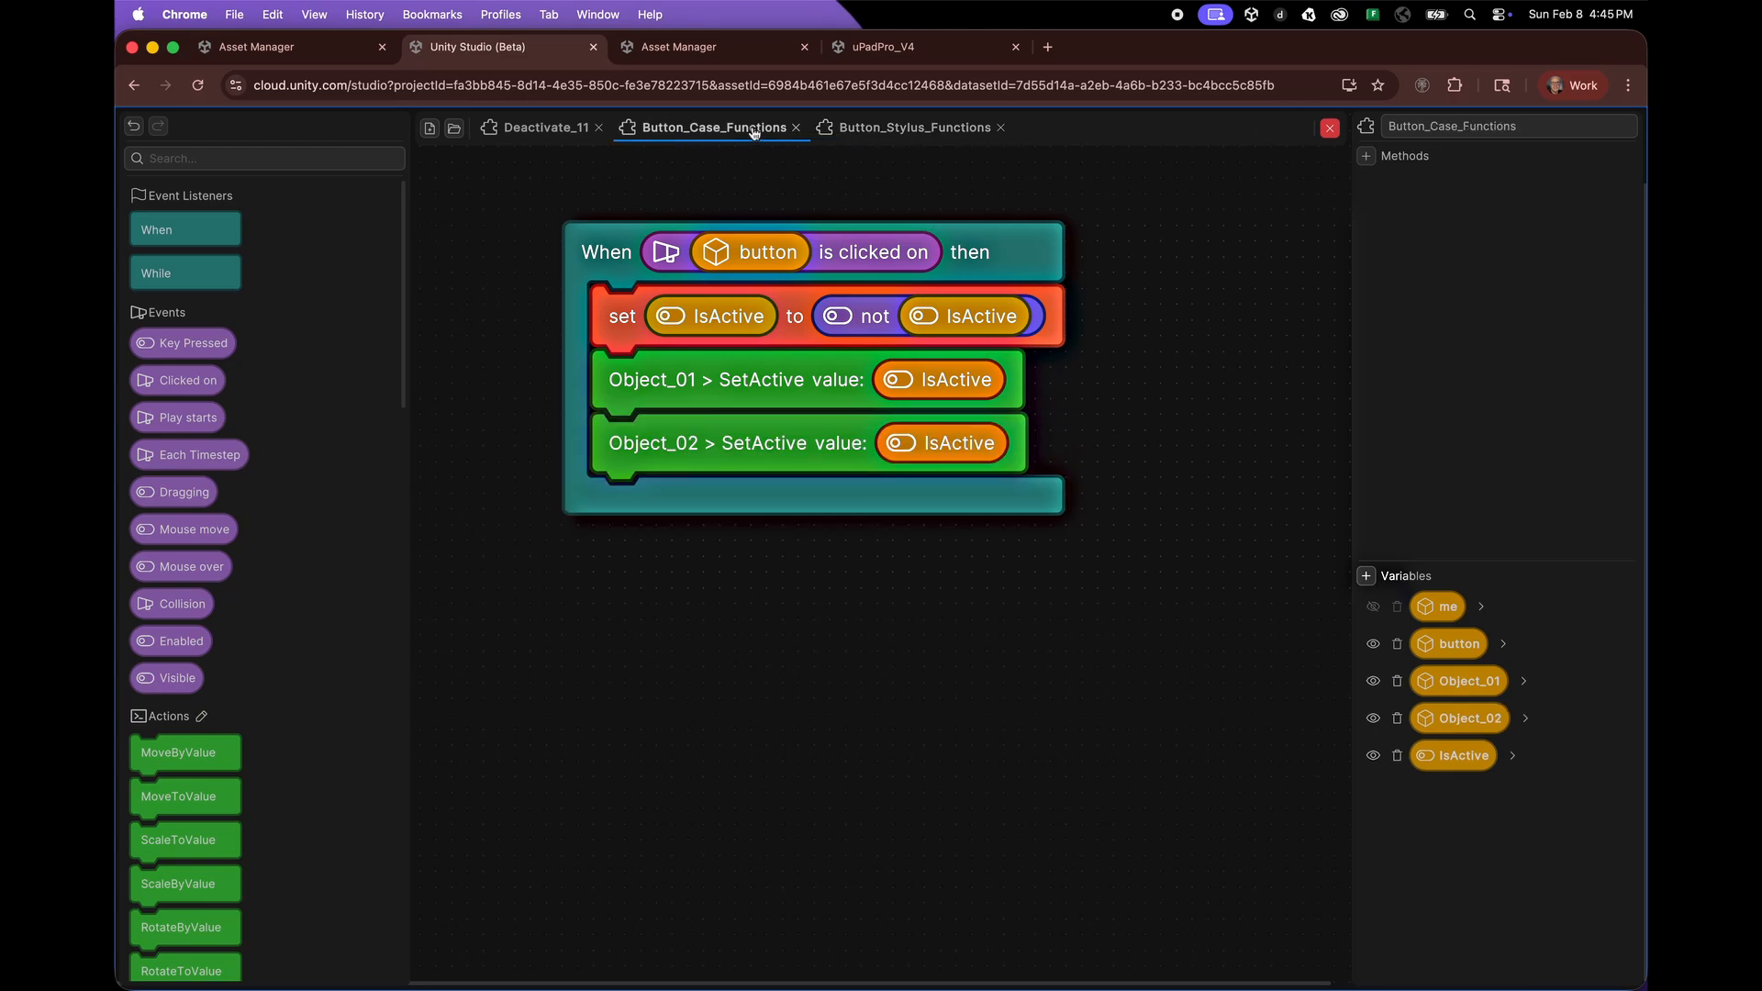
{"action": "left_click", "coordinate": [1330, 130]}
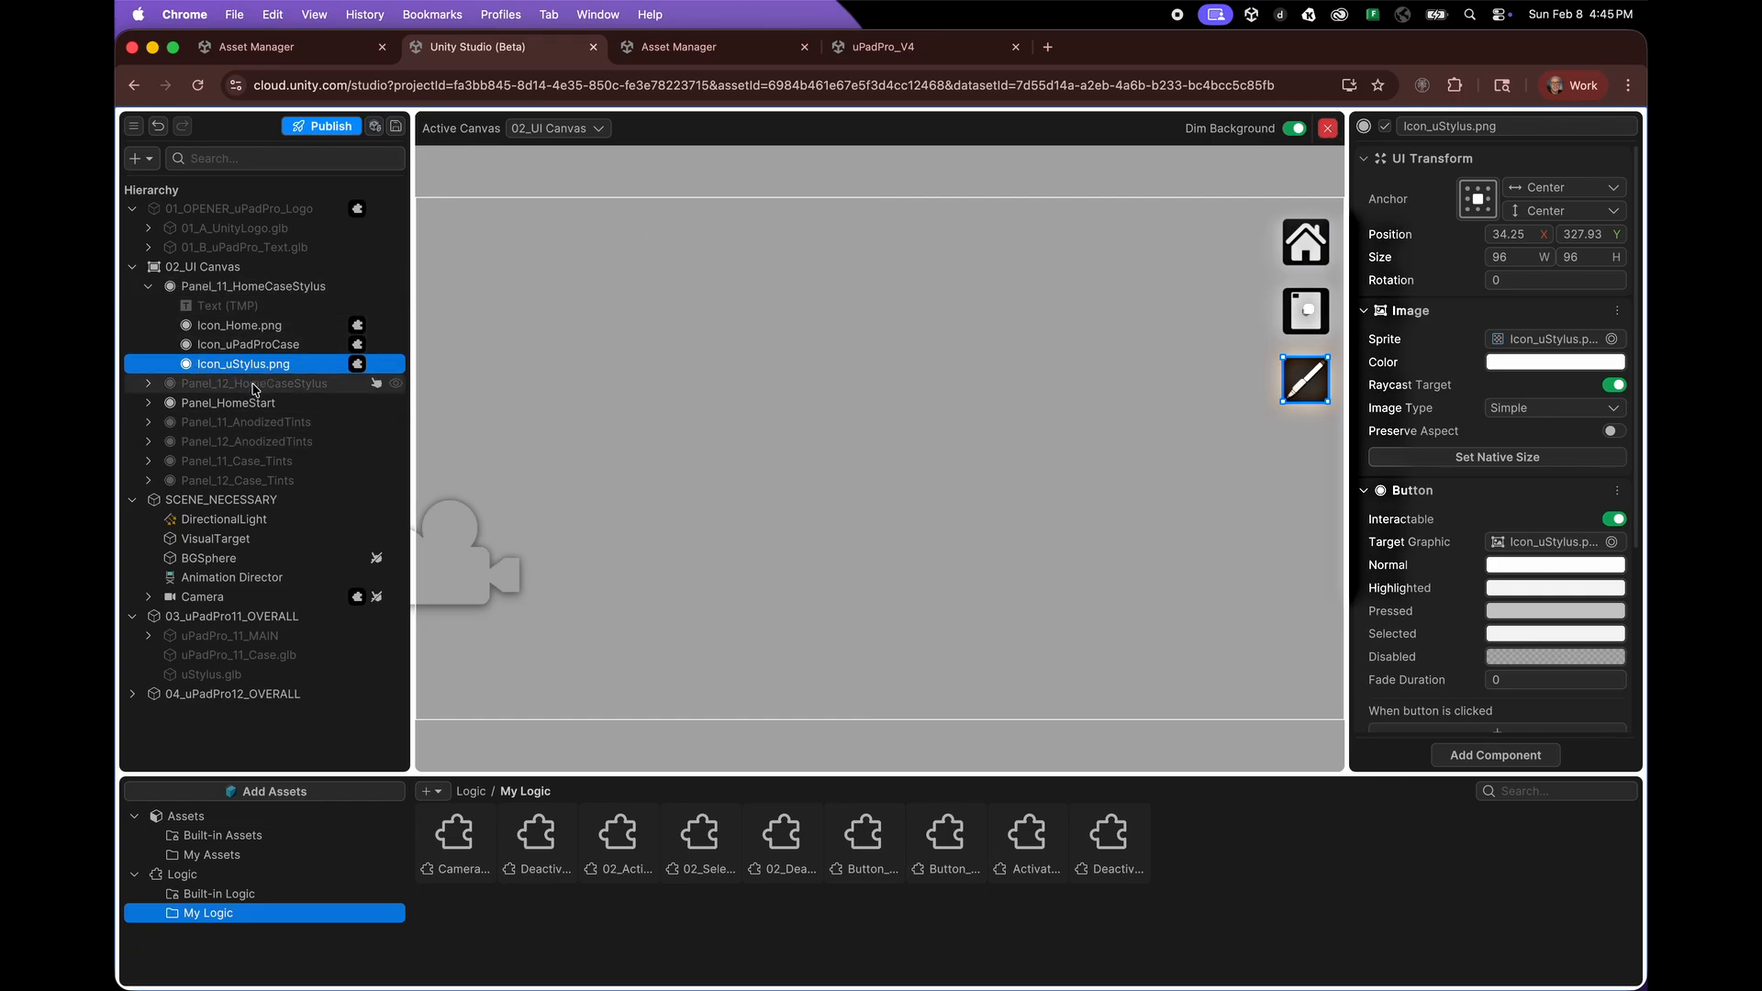
- Collapse Panel_11_HomeCaseStylus and activate the Panel_11_AnodizedTints and Panel_11_Case_Tints panels on the UI canvas
{"action": "left_click", "coordinate": [149, 287]}
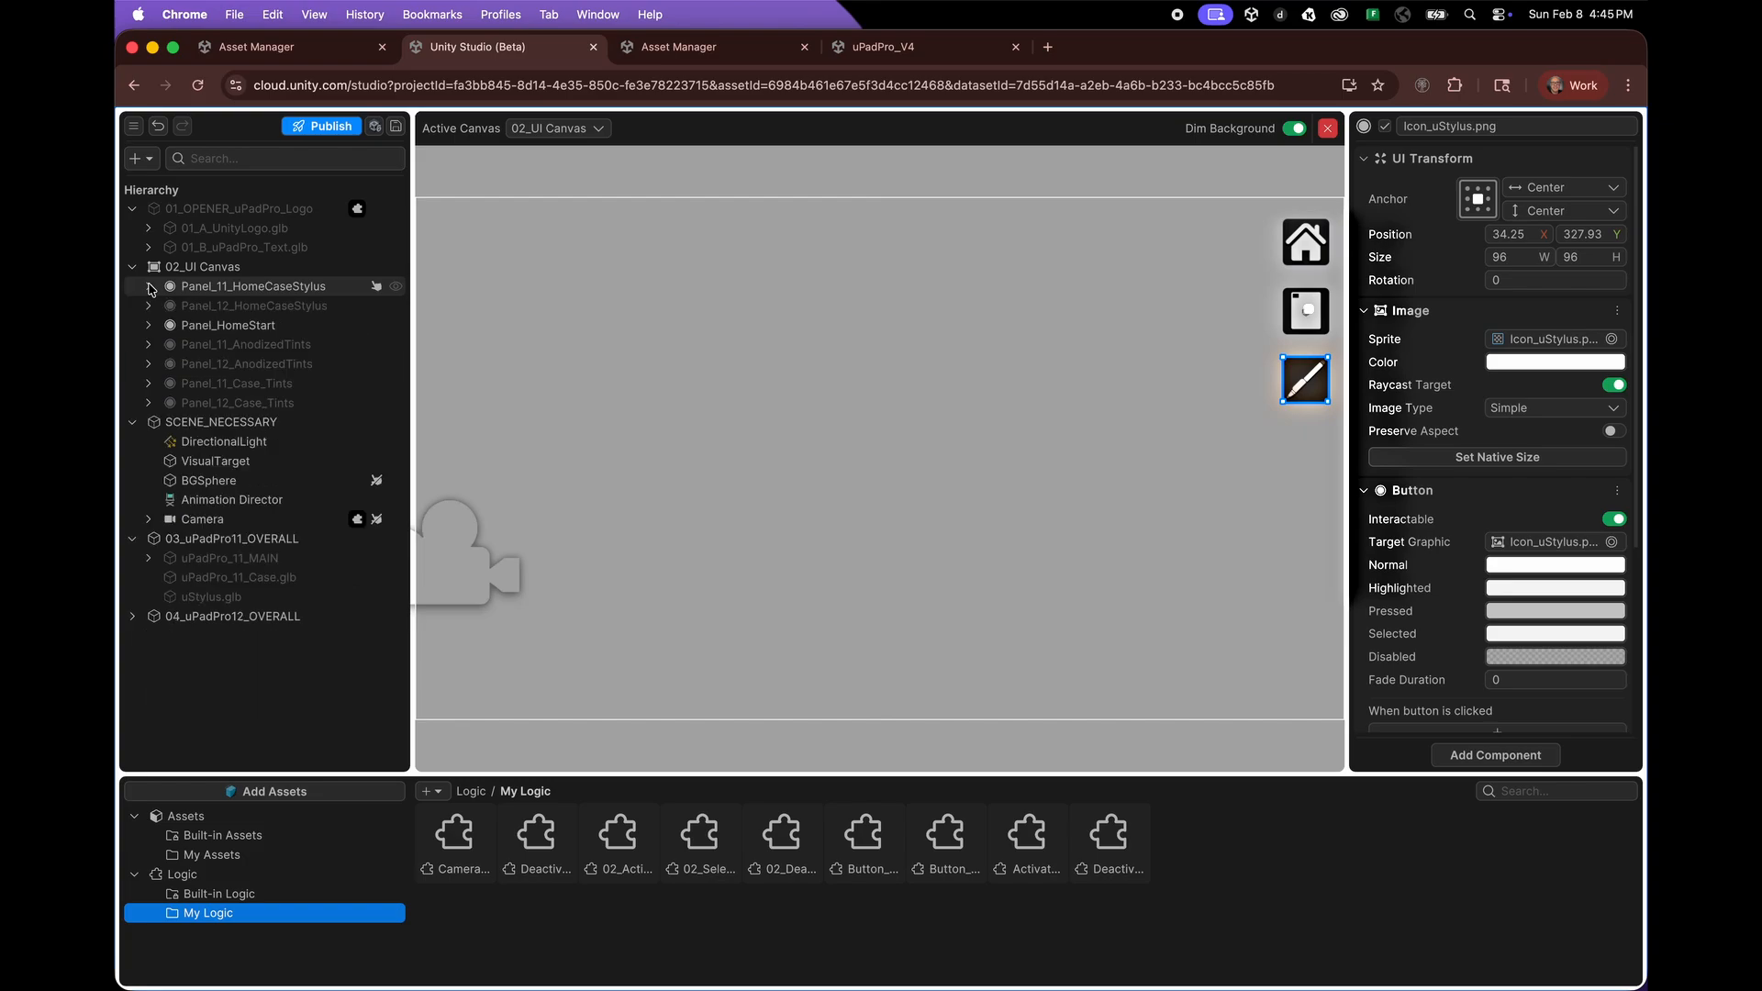
{"action": "left_click", "coordinate": [259, 287]}
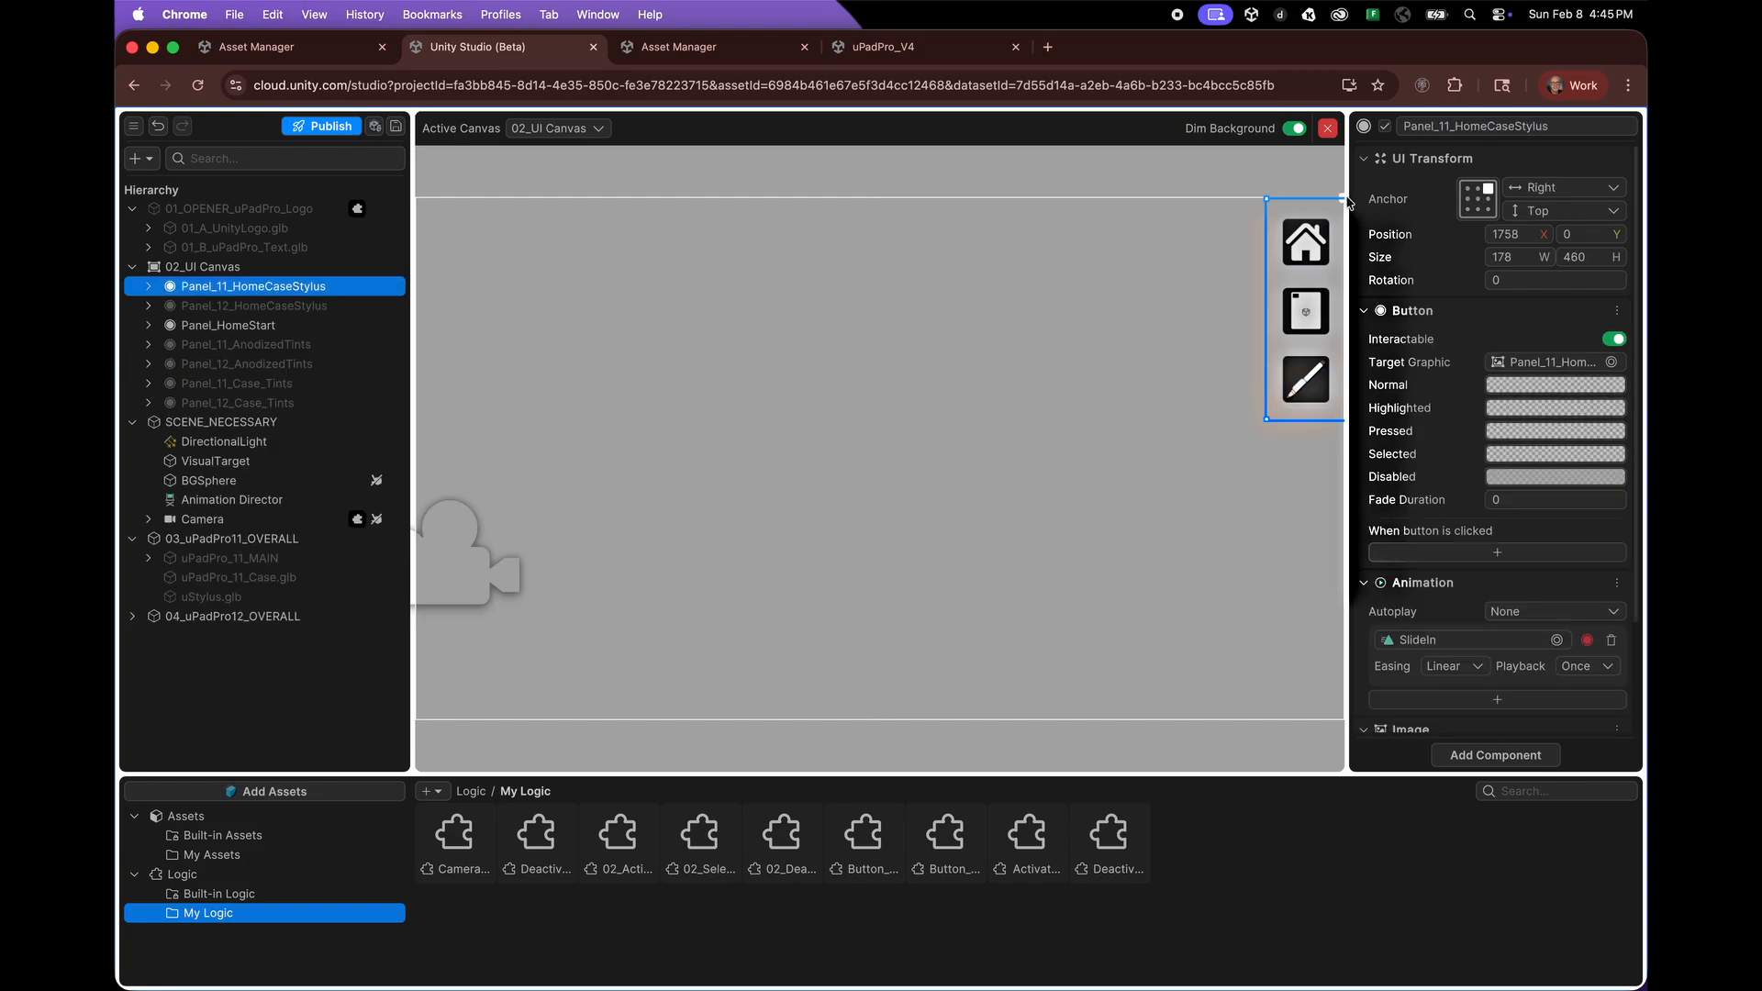
{"action": "left_click", "coordinate": [295, 345]}
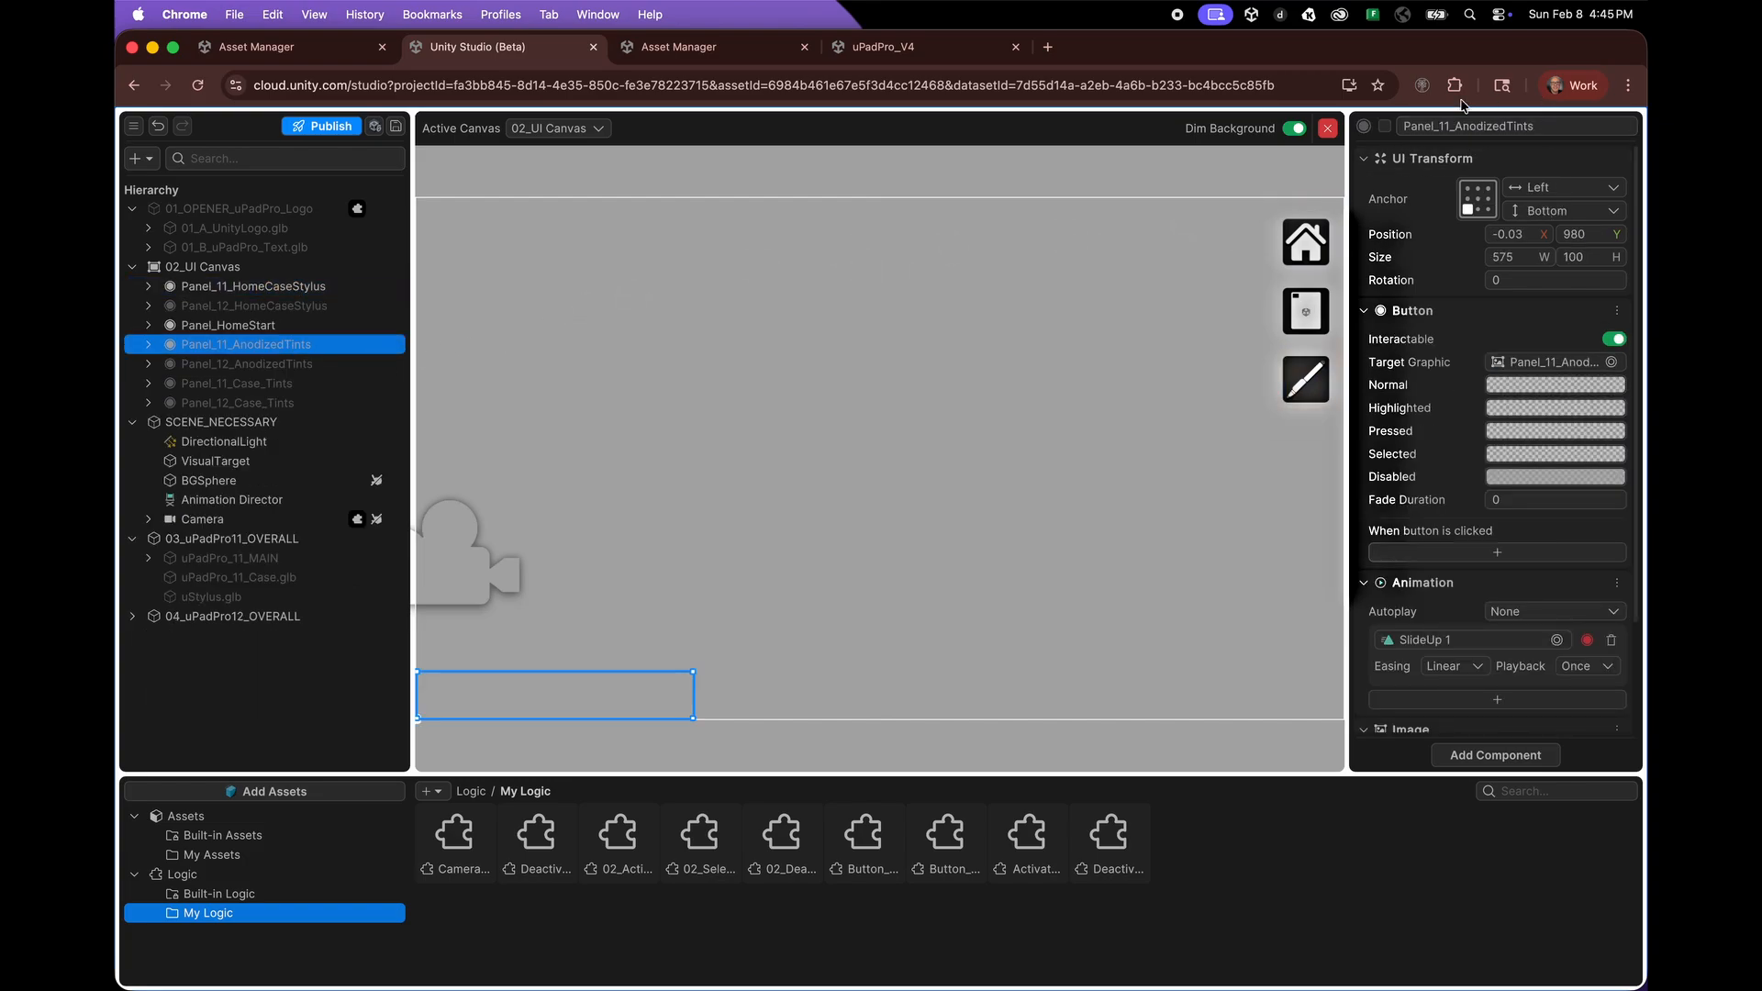
{"action": "left_click", "coordinate": [1384, 126]}
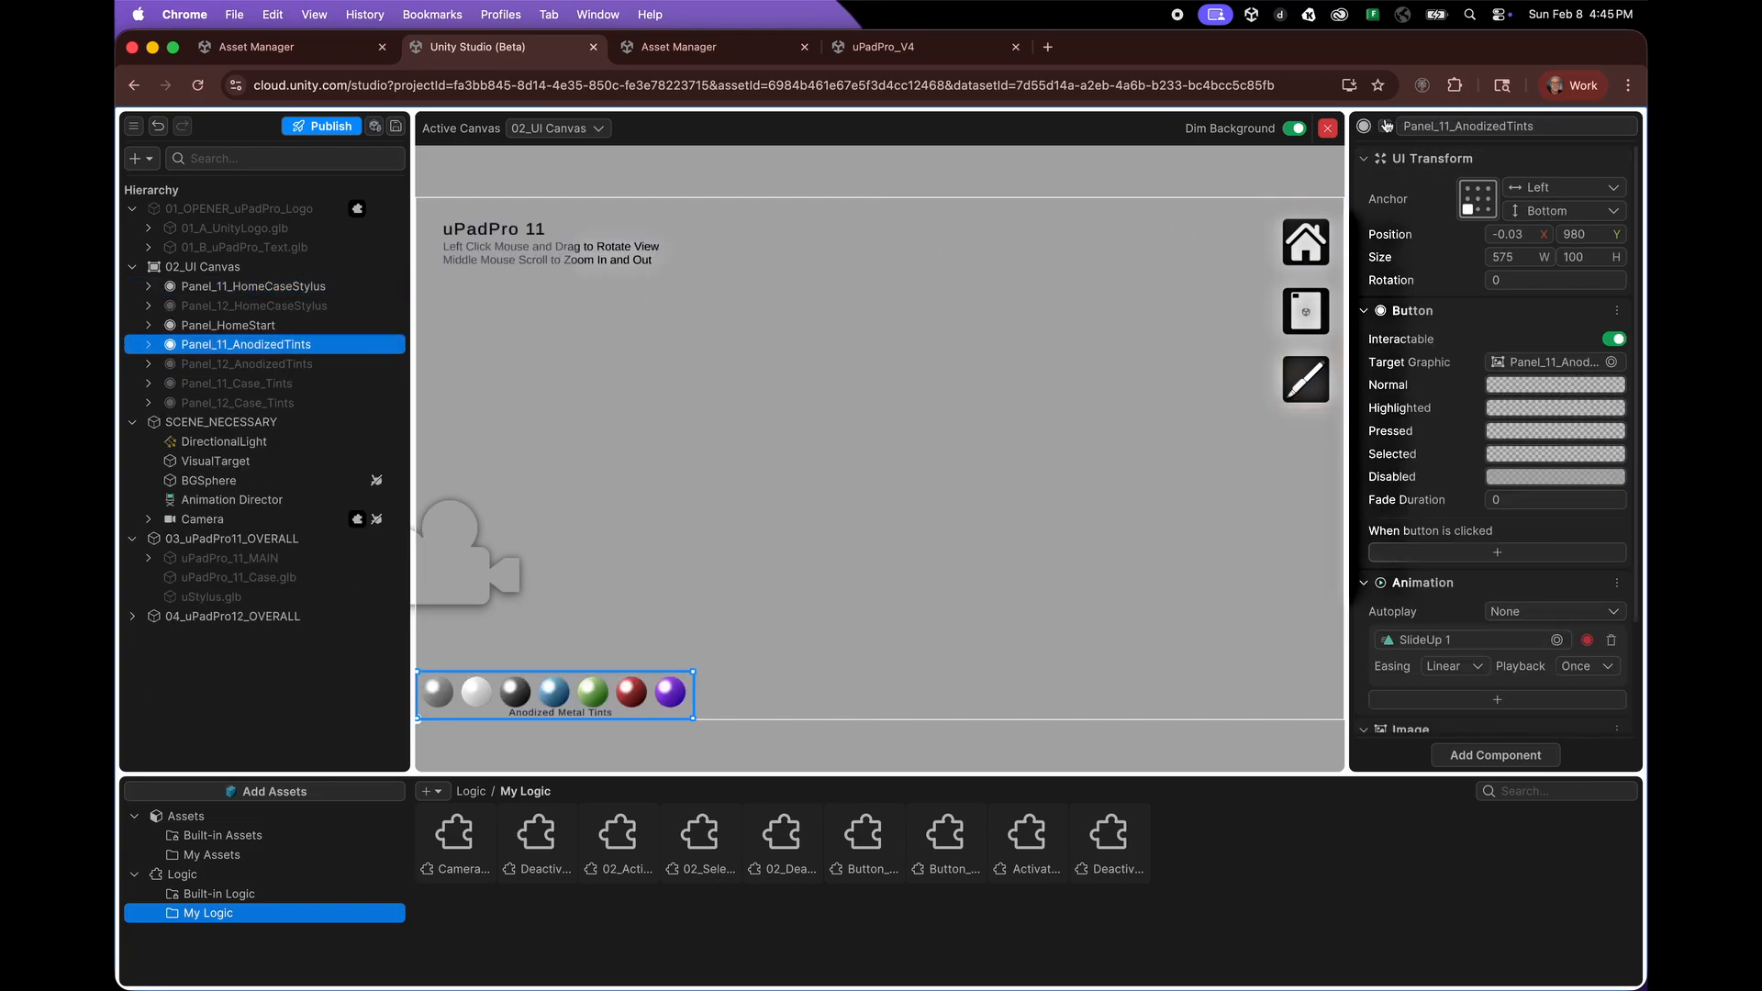
{"action": "left_click", "coordinate": [253, 384]}
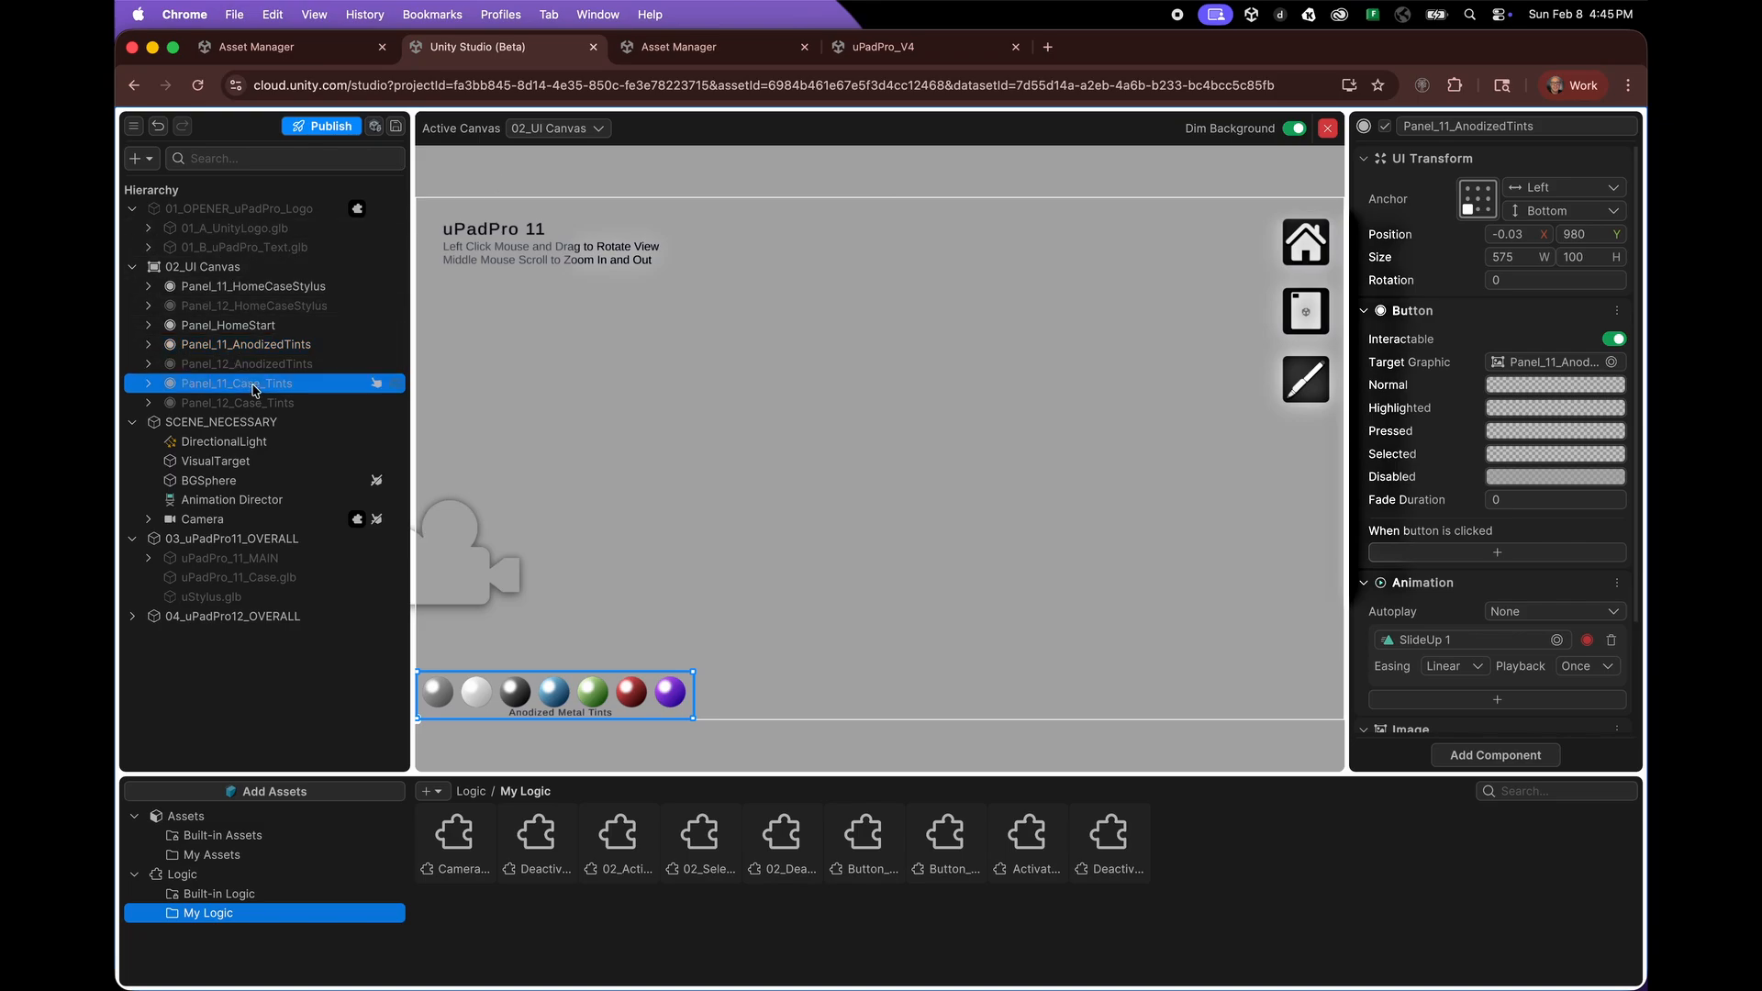
{"action": "left_click", "coordinate": [1386, 127]}
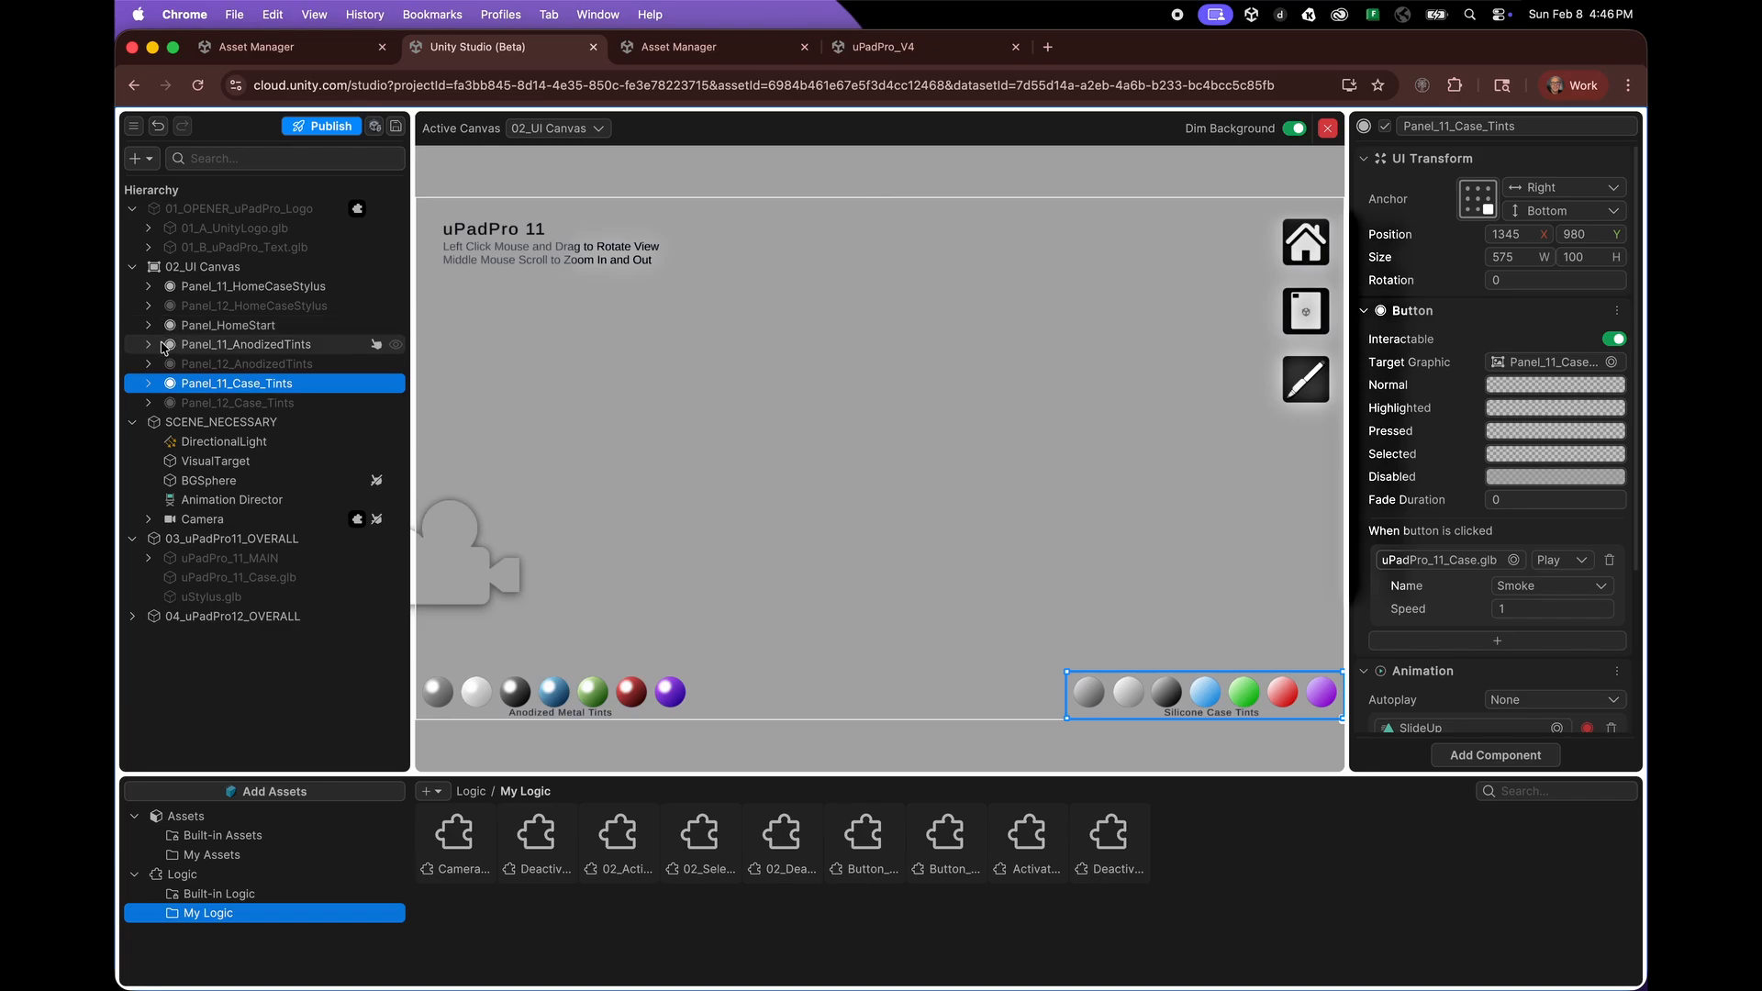
- Examine Icon_Metal_Stormy.png's click action, its target object choices, and the matching uPadPro_11.glb inside uPadPro_11_MAIN
{"action": "left_click", "coordinate": [149, 346]}
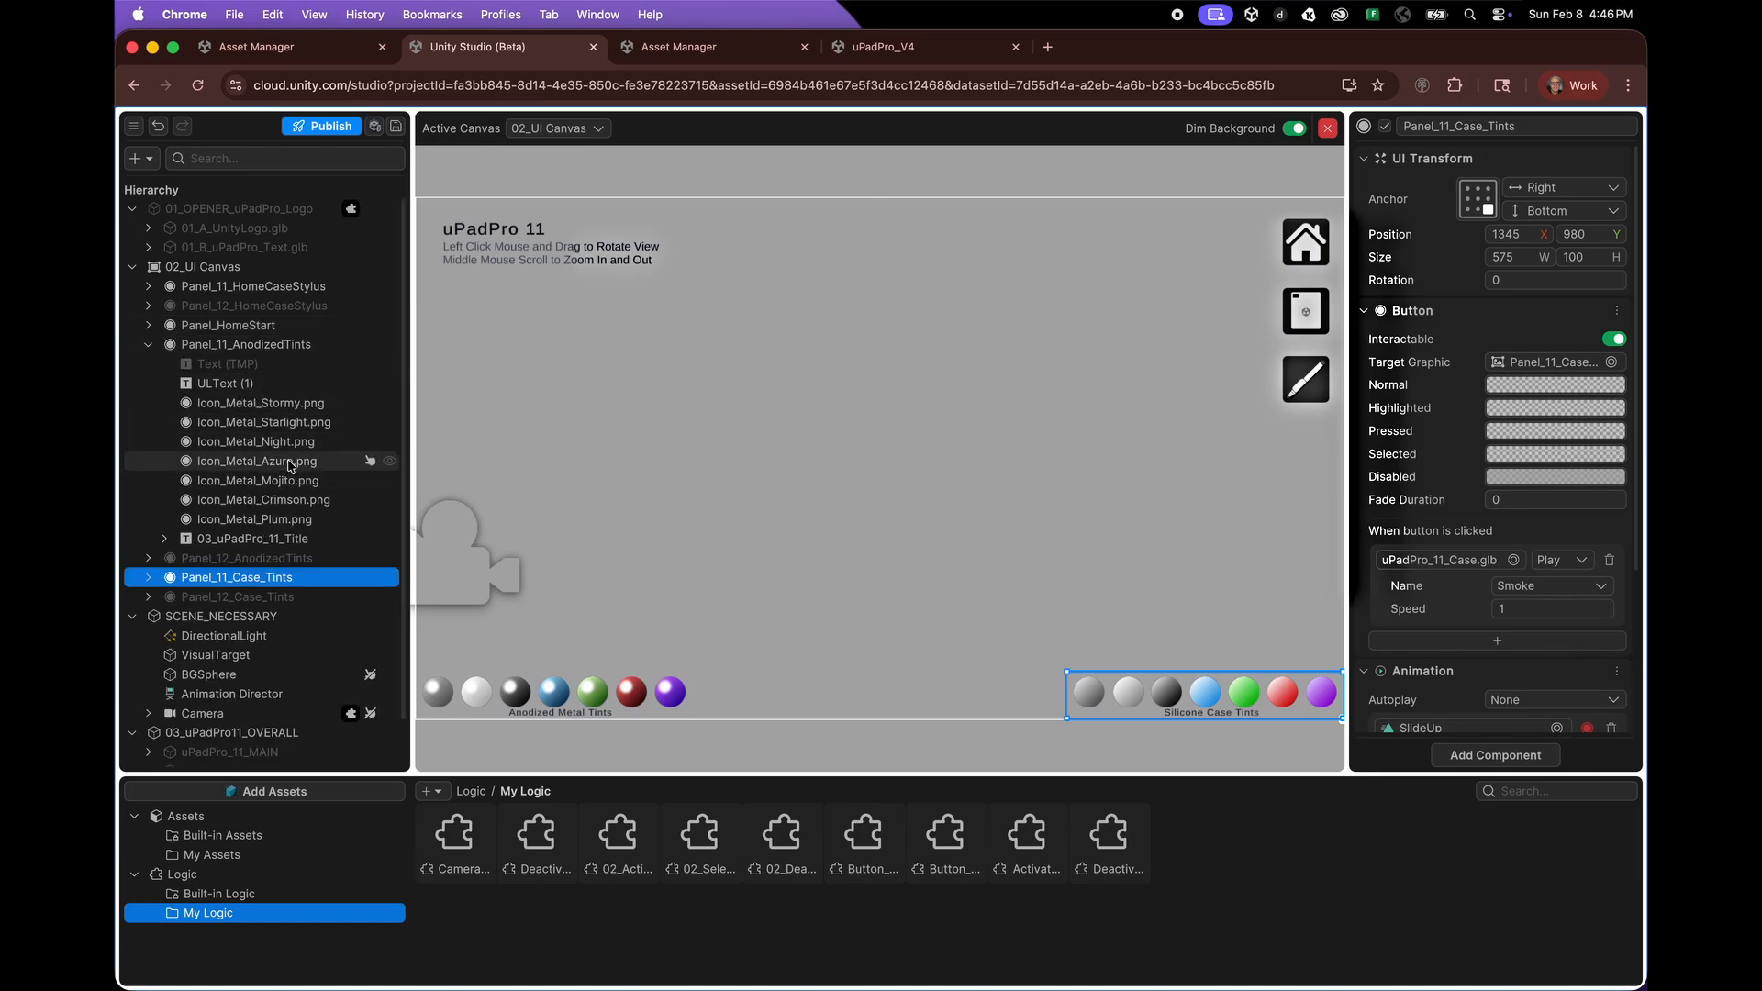
{"action": "left_click", "coordinate": [312, 403]}
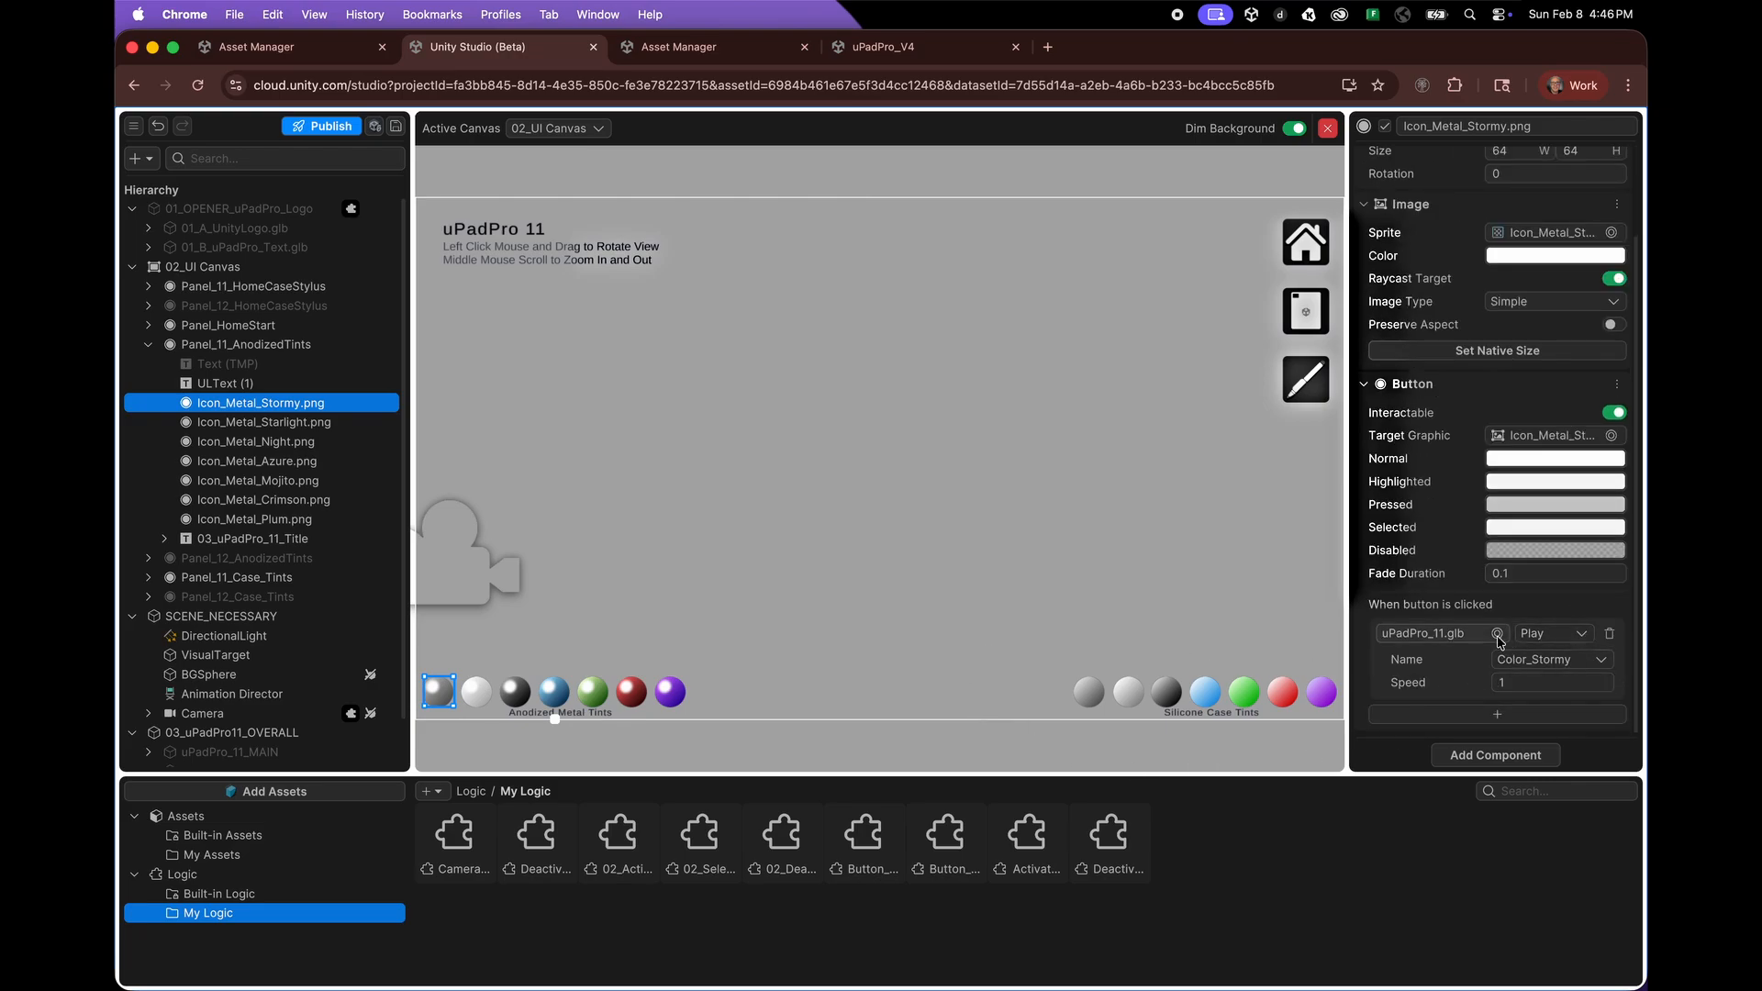
{"action": "scroll", "coordinate": [240, 642], "scroll_direction": "down", "scroll_amount": 1}
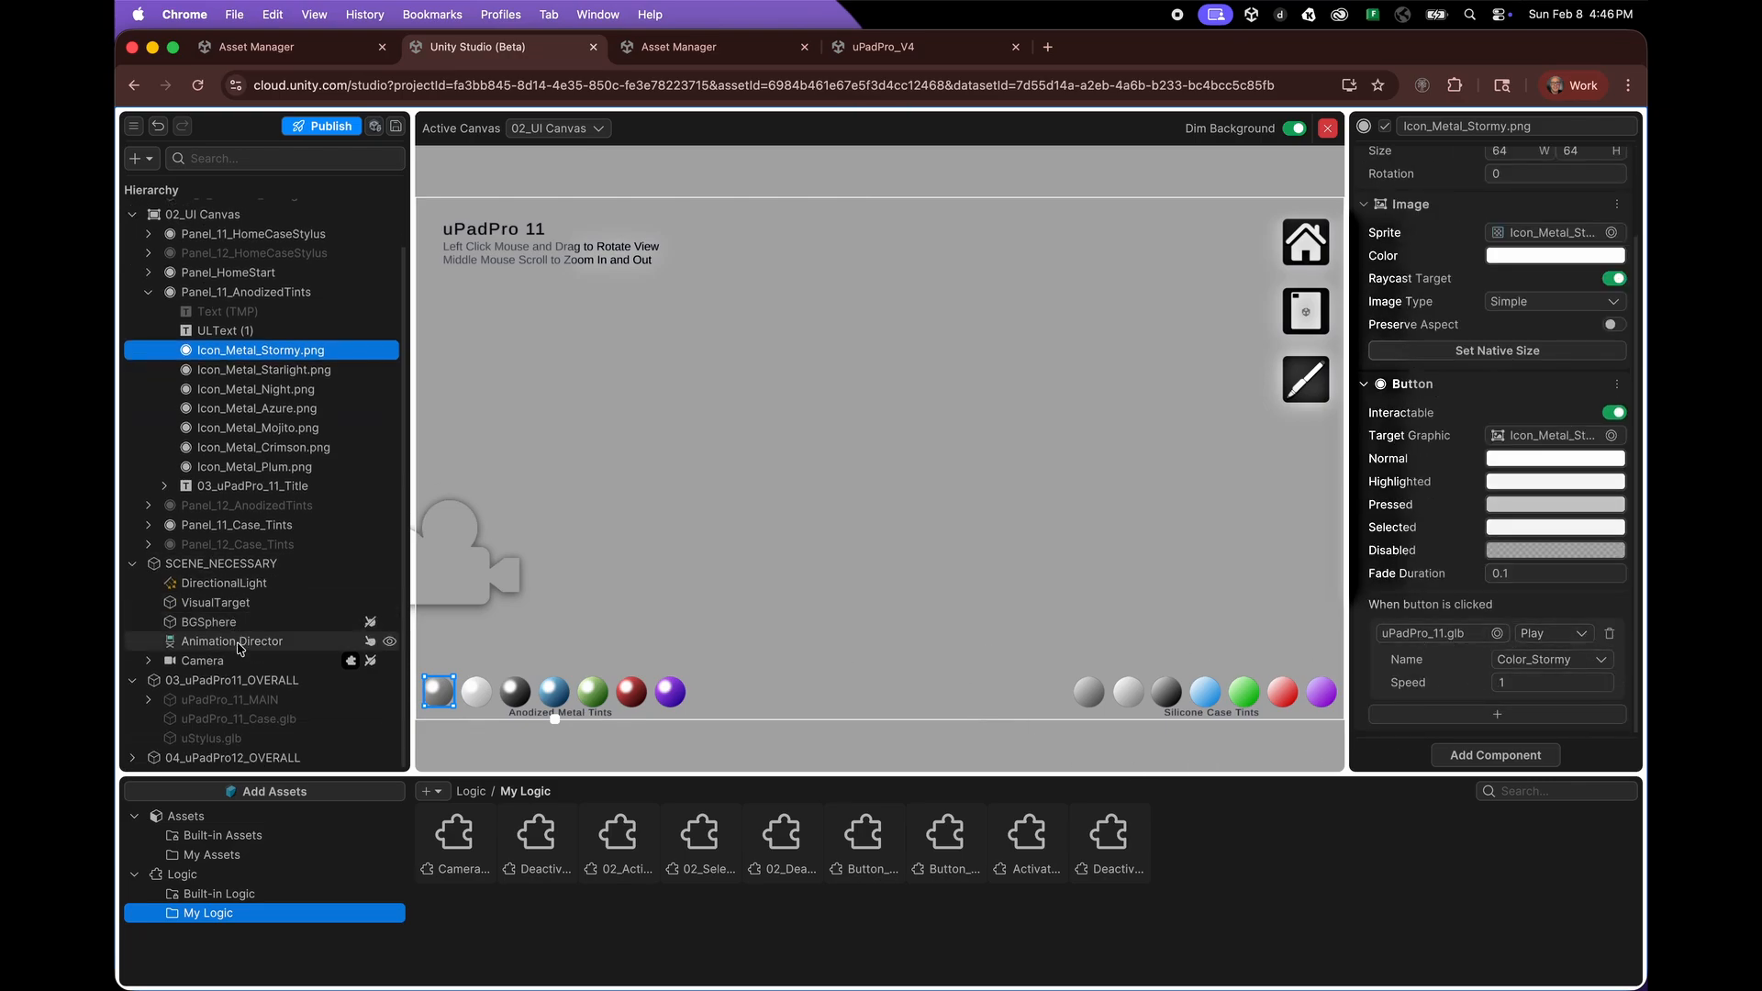
{"action": "left_click", "coordinate": [148, 699]}
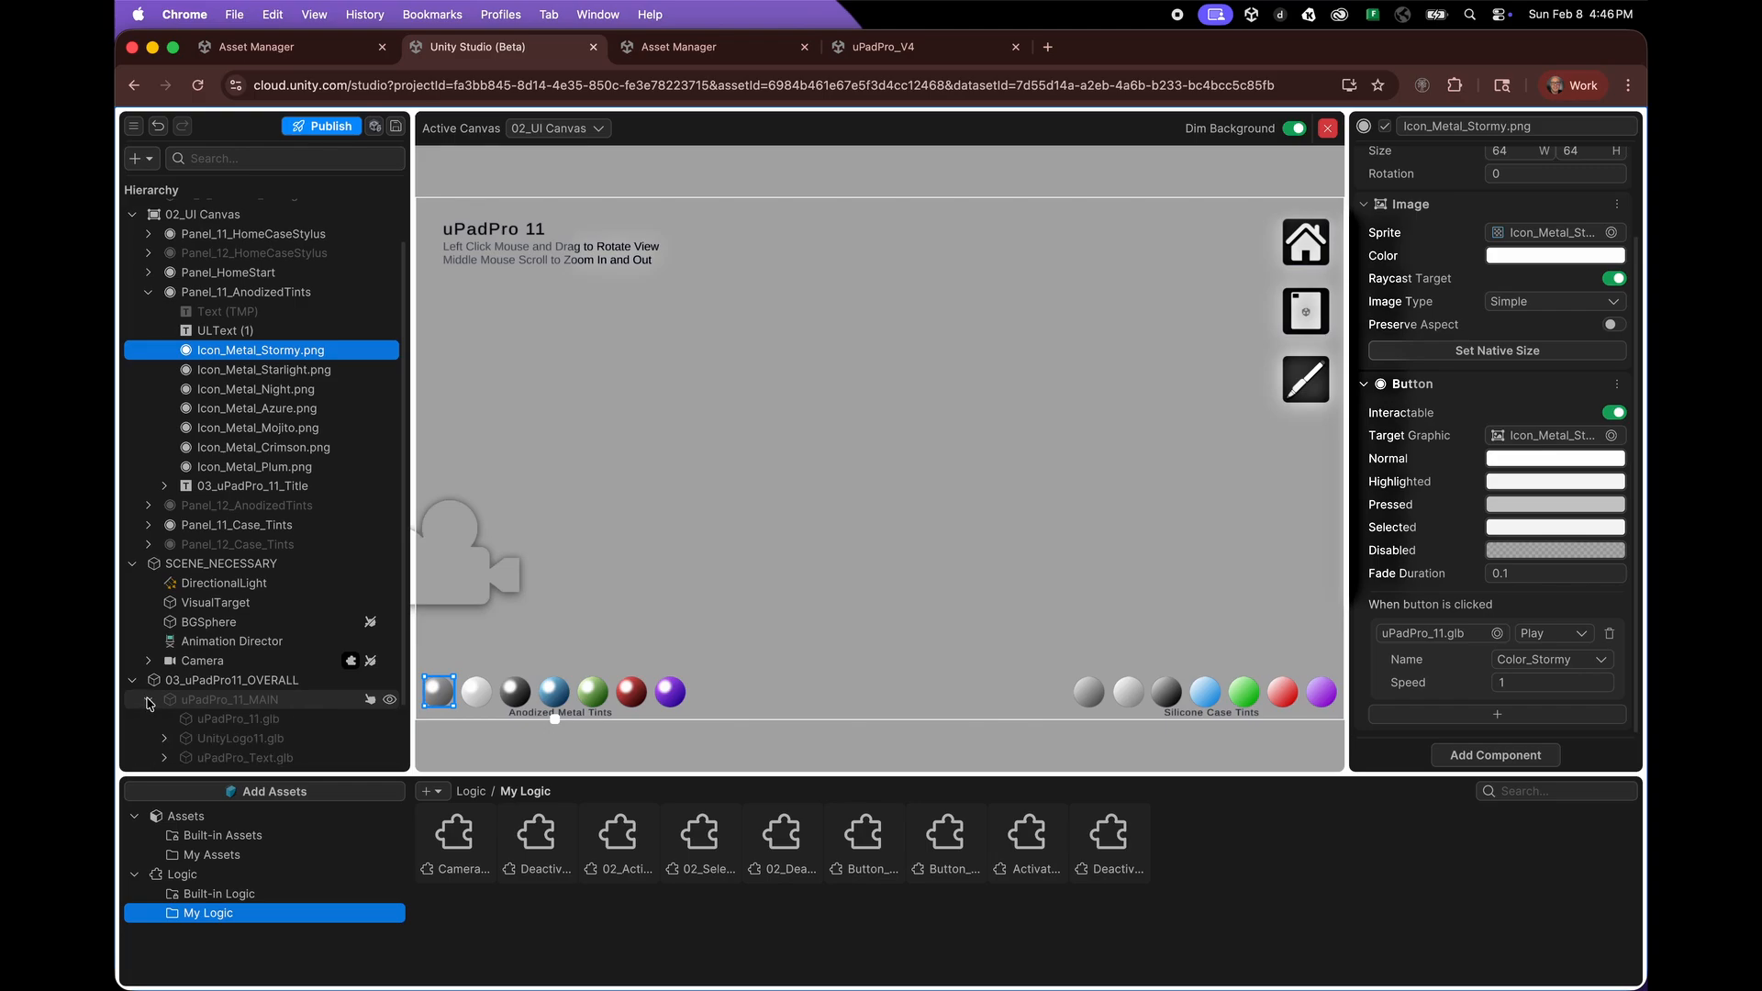
{"action": "scroll", "coordinate": [257, 670], "scroll_direction": "down", "scroll_amount": 2}
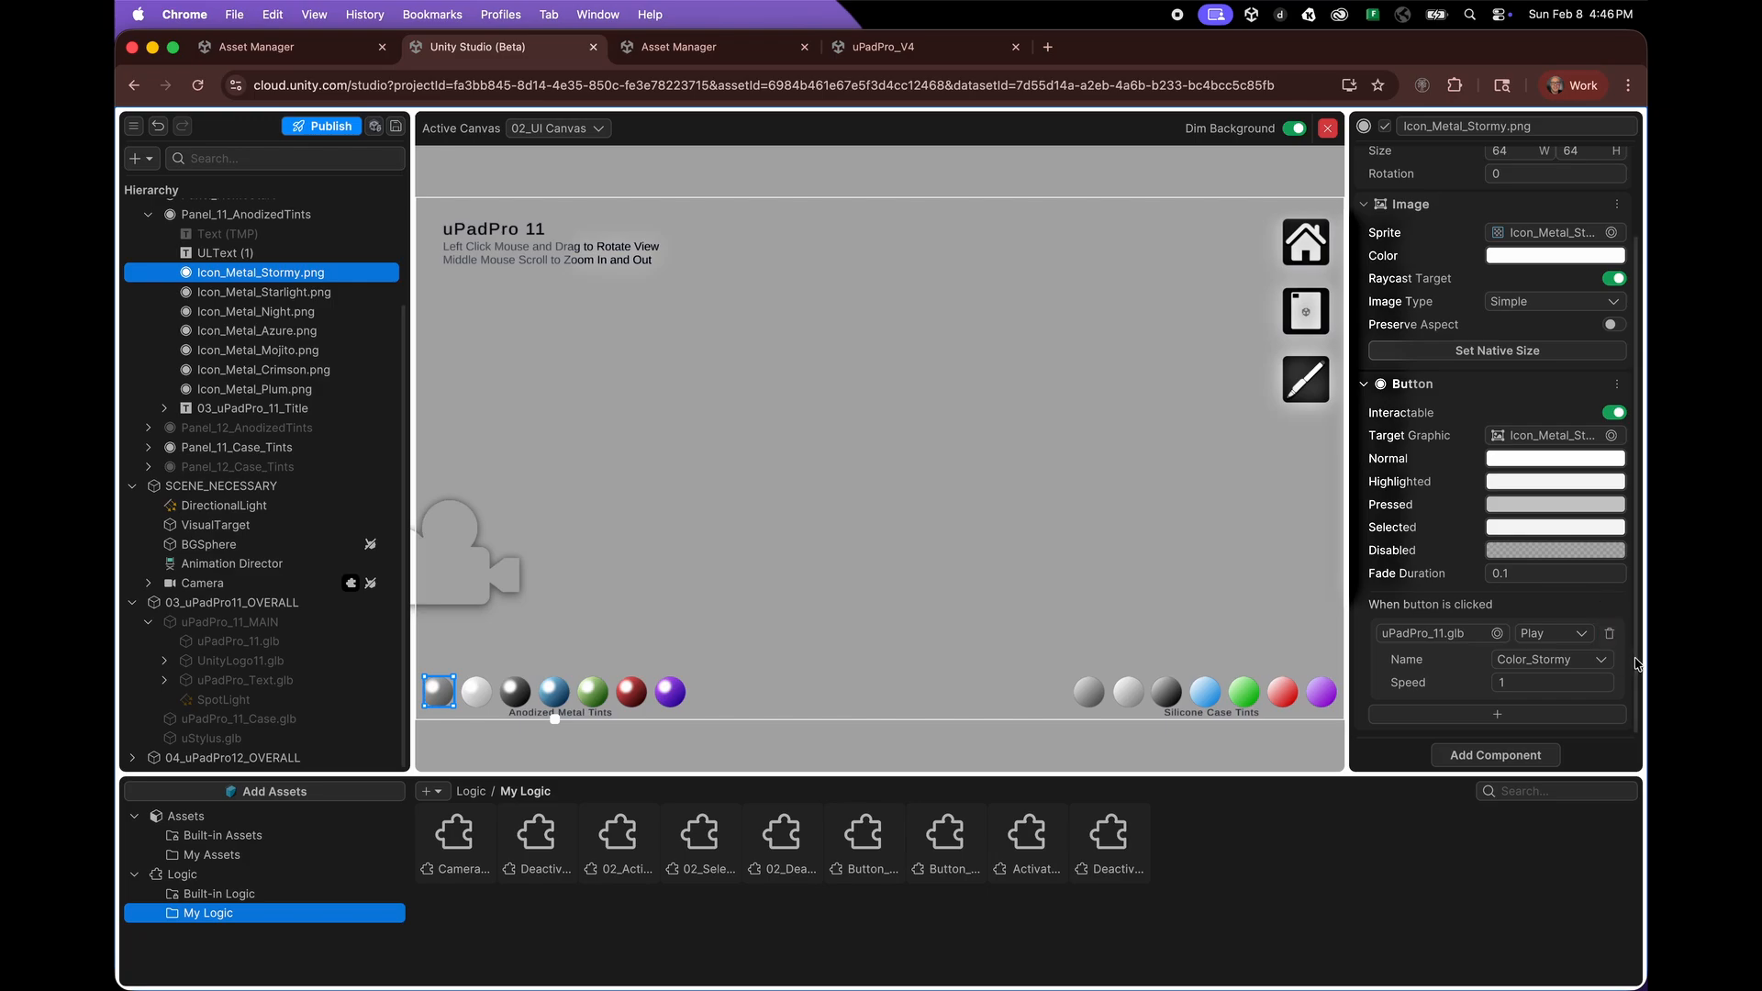
{"action": "left_click", "coordinate": [1498, 634]}
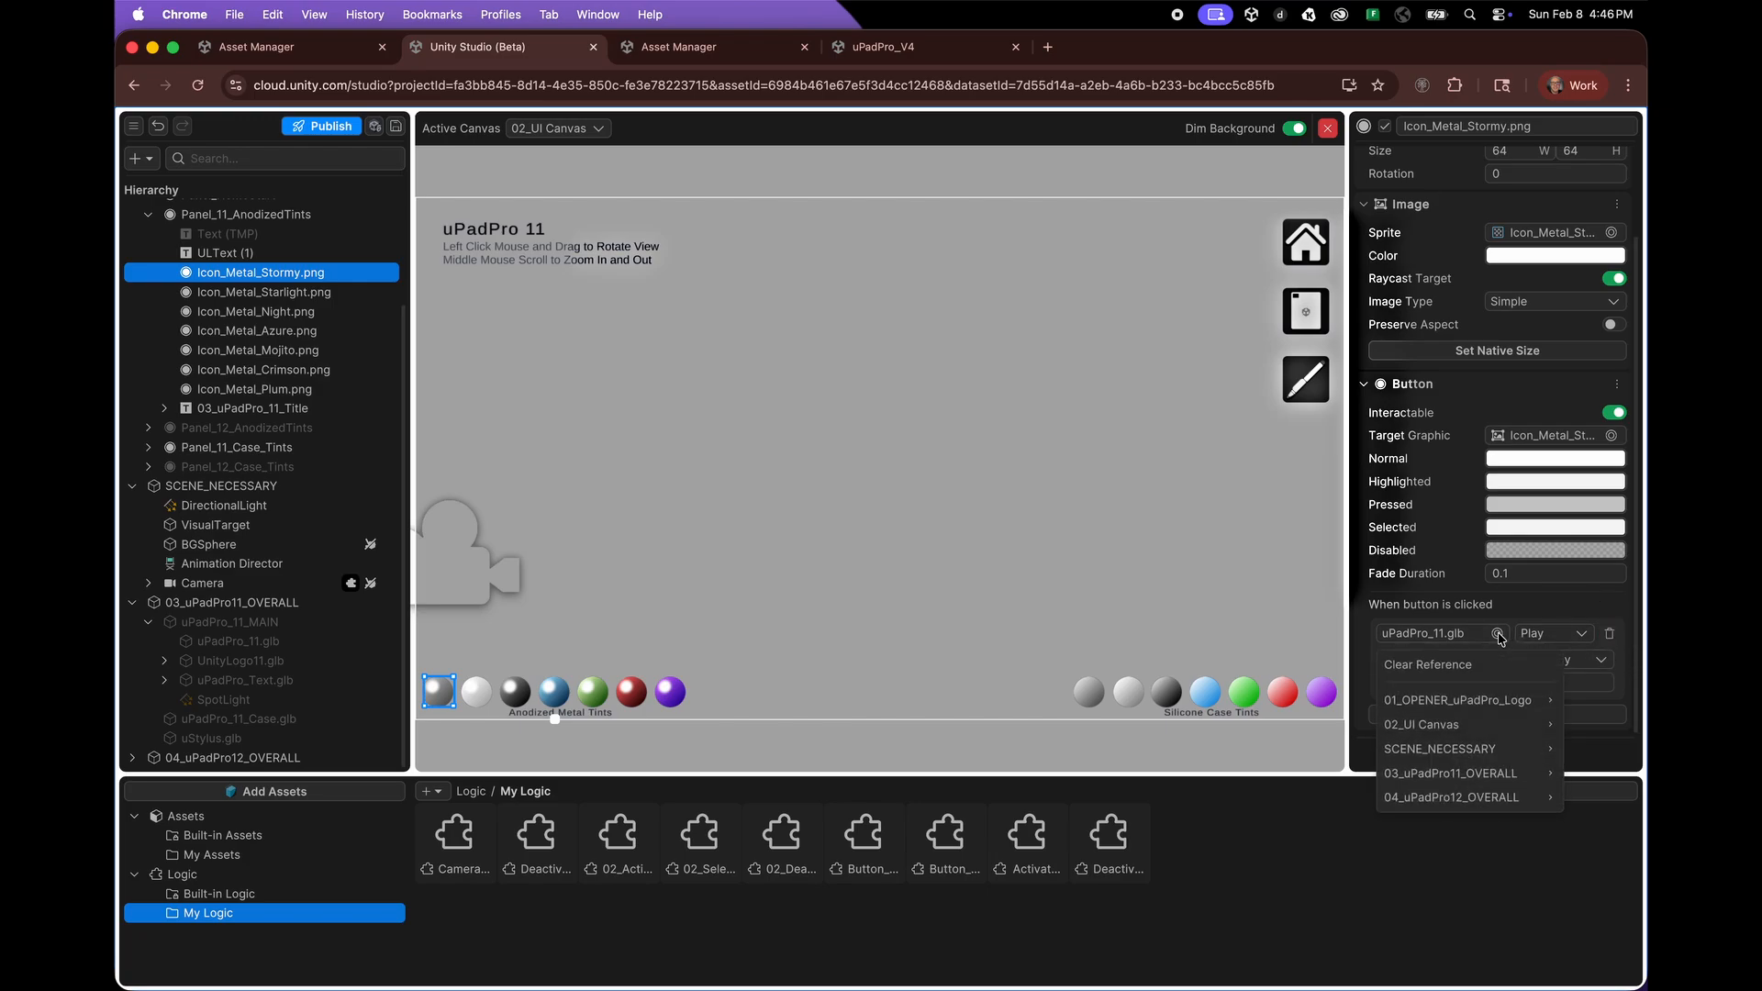
{"action": "left_click", "coordinate": [1523, 883]}
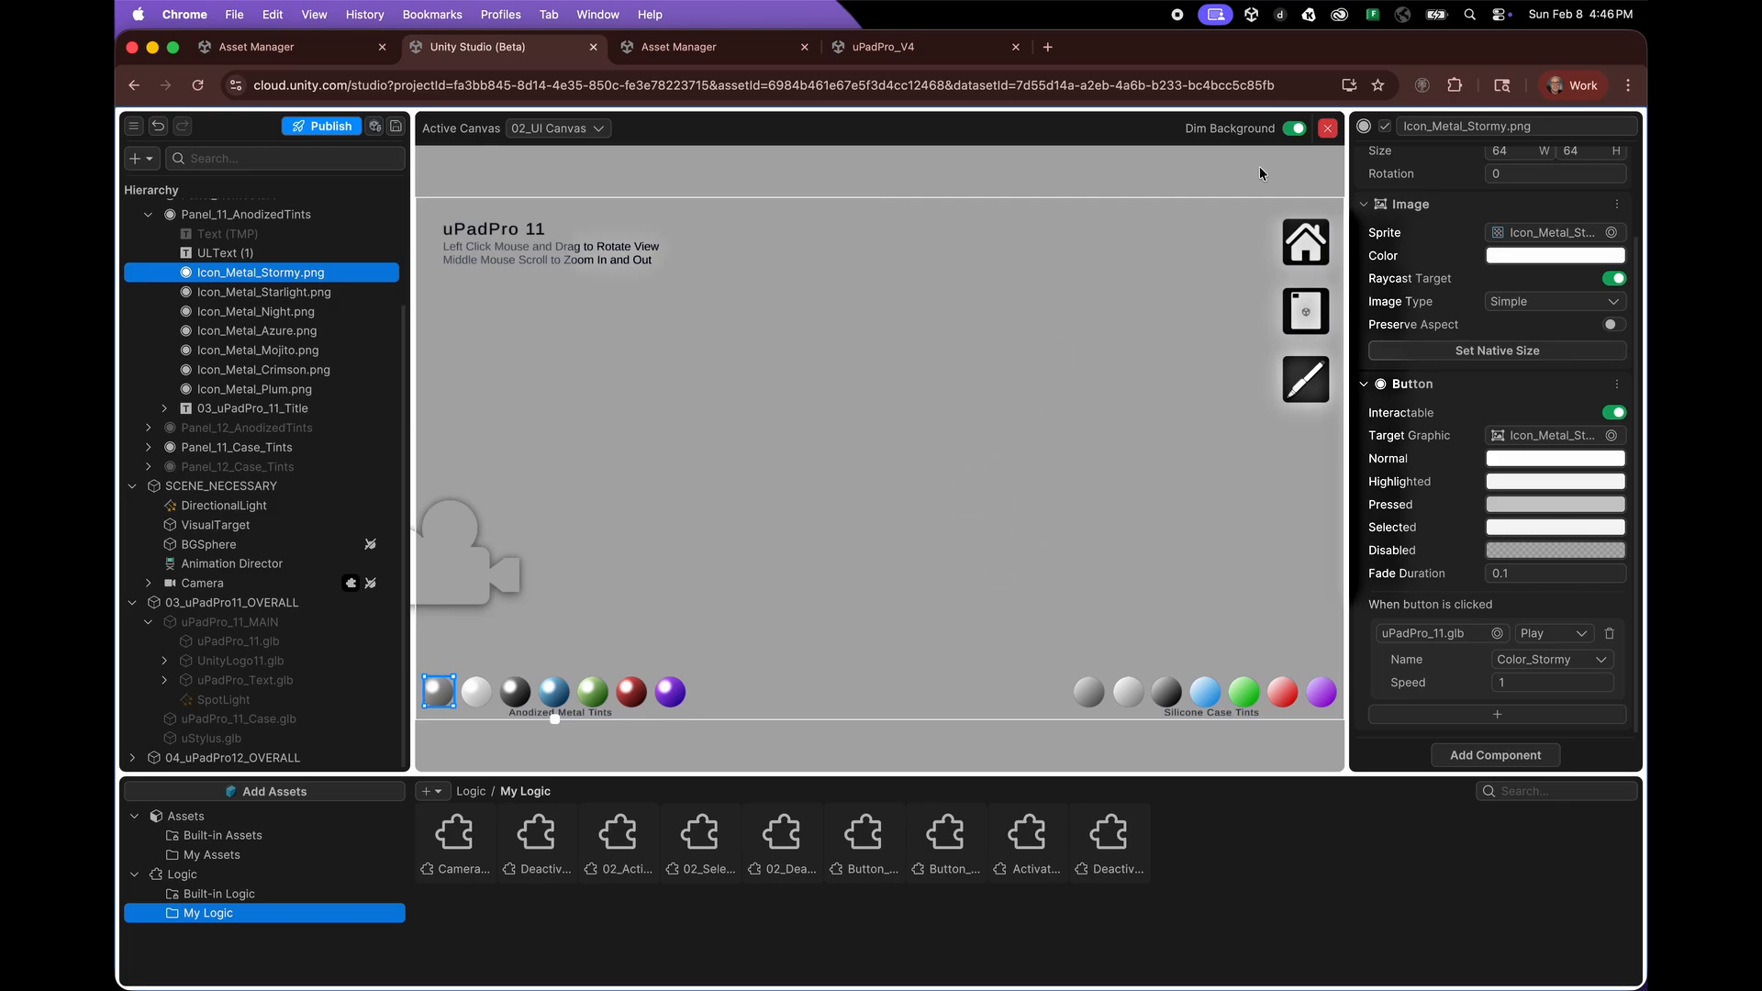
- Collapse Panel_11_AnodizedTints and deactivate both it and Panel_11_Case_Tints
{"action": "scroll", "coordinate": [156, 358], "scroll_direction": "up", "scroll_amount": 3}
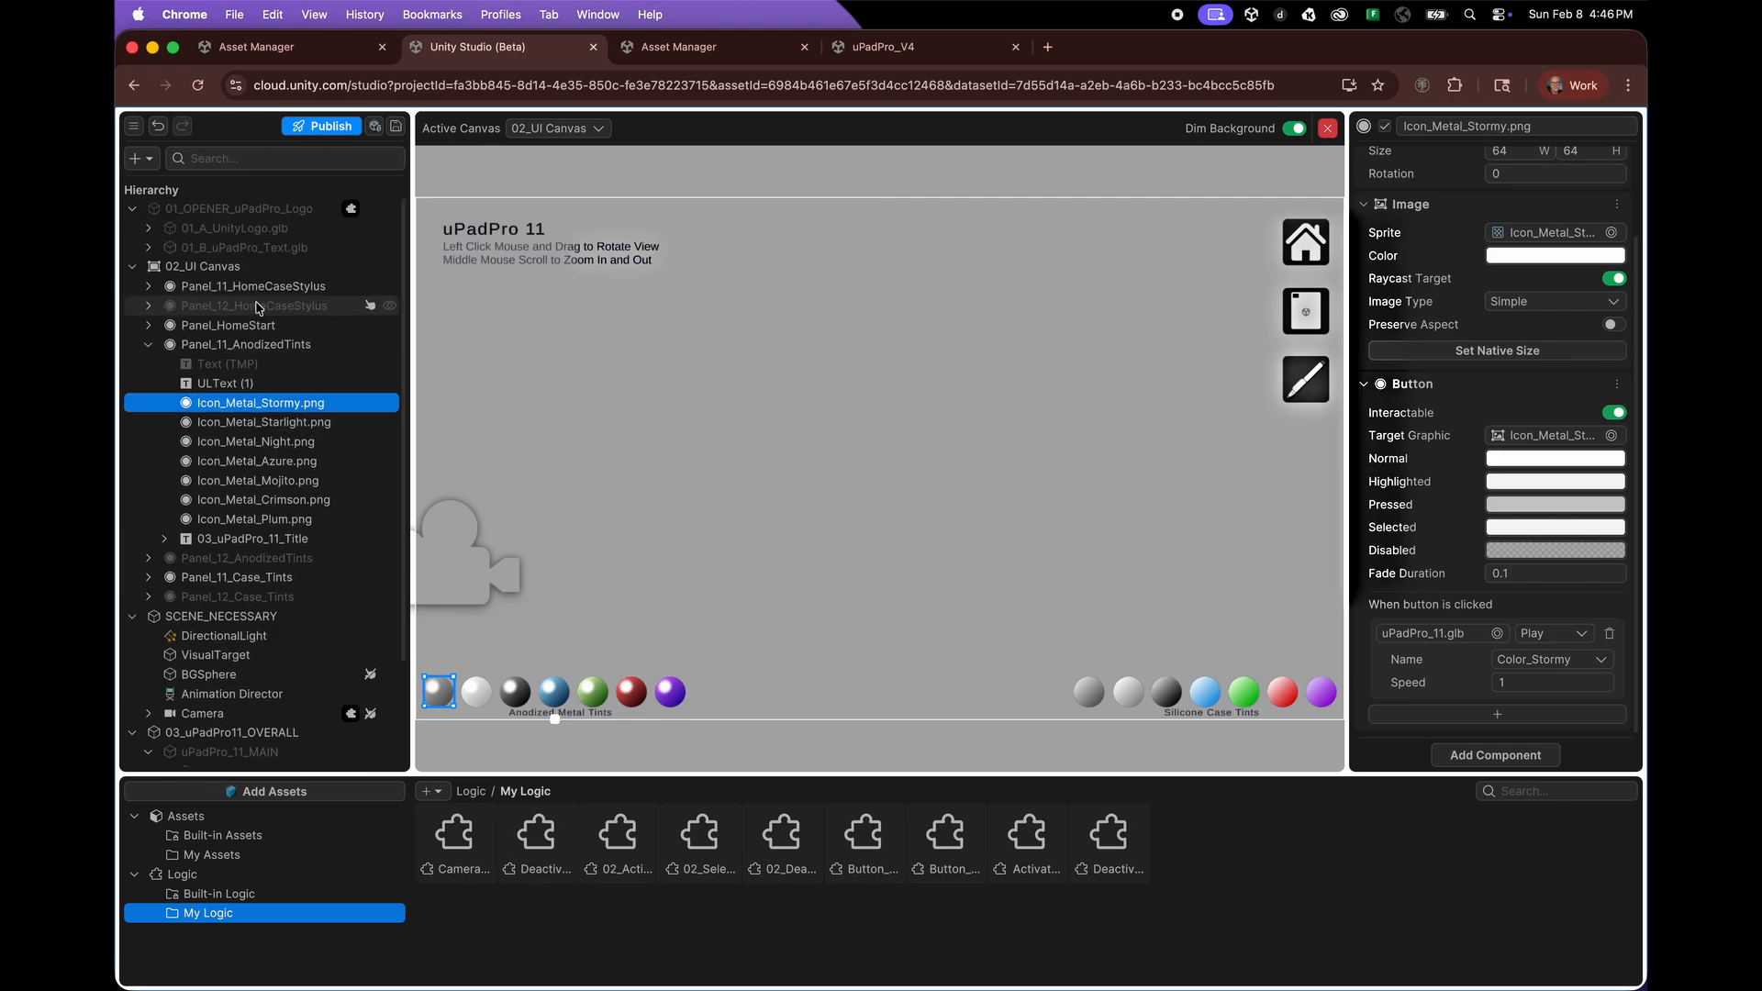
{"action": "left_click", "coordinate": [149, 346]}
{"action": "left_click", "coordinate": [211, 344]}
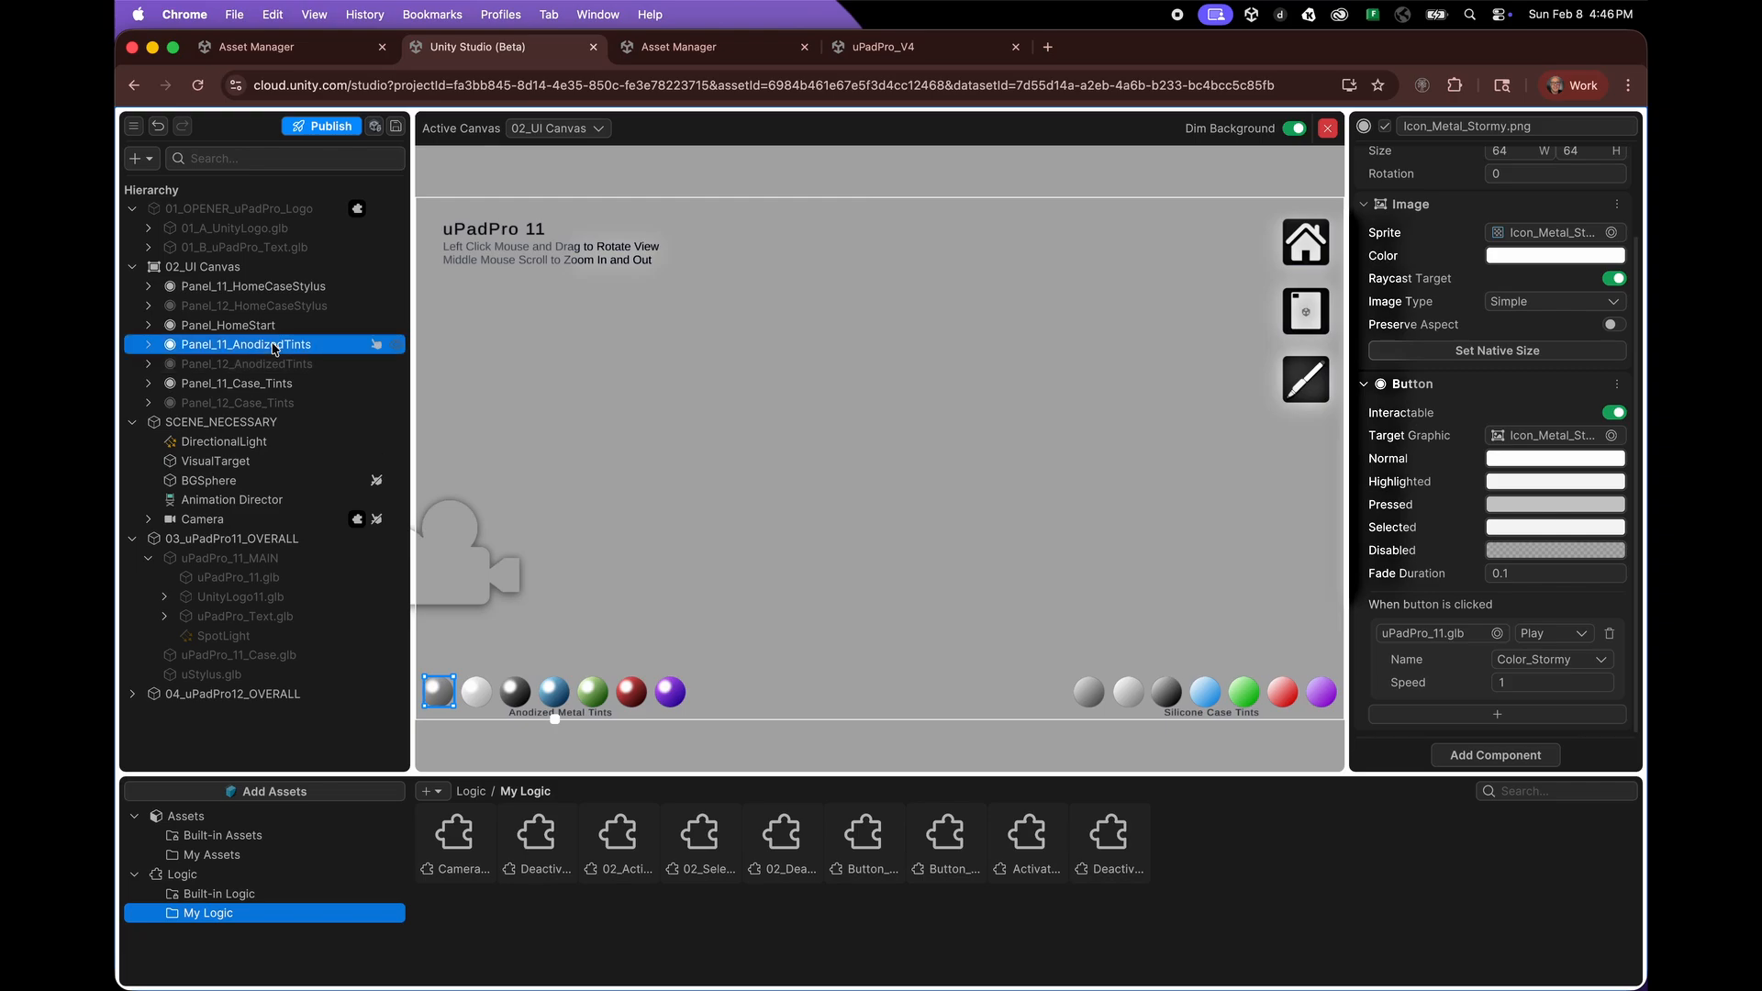
{"action": "left_click", "coordinate": [1385, 127]}
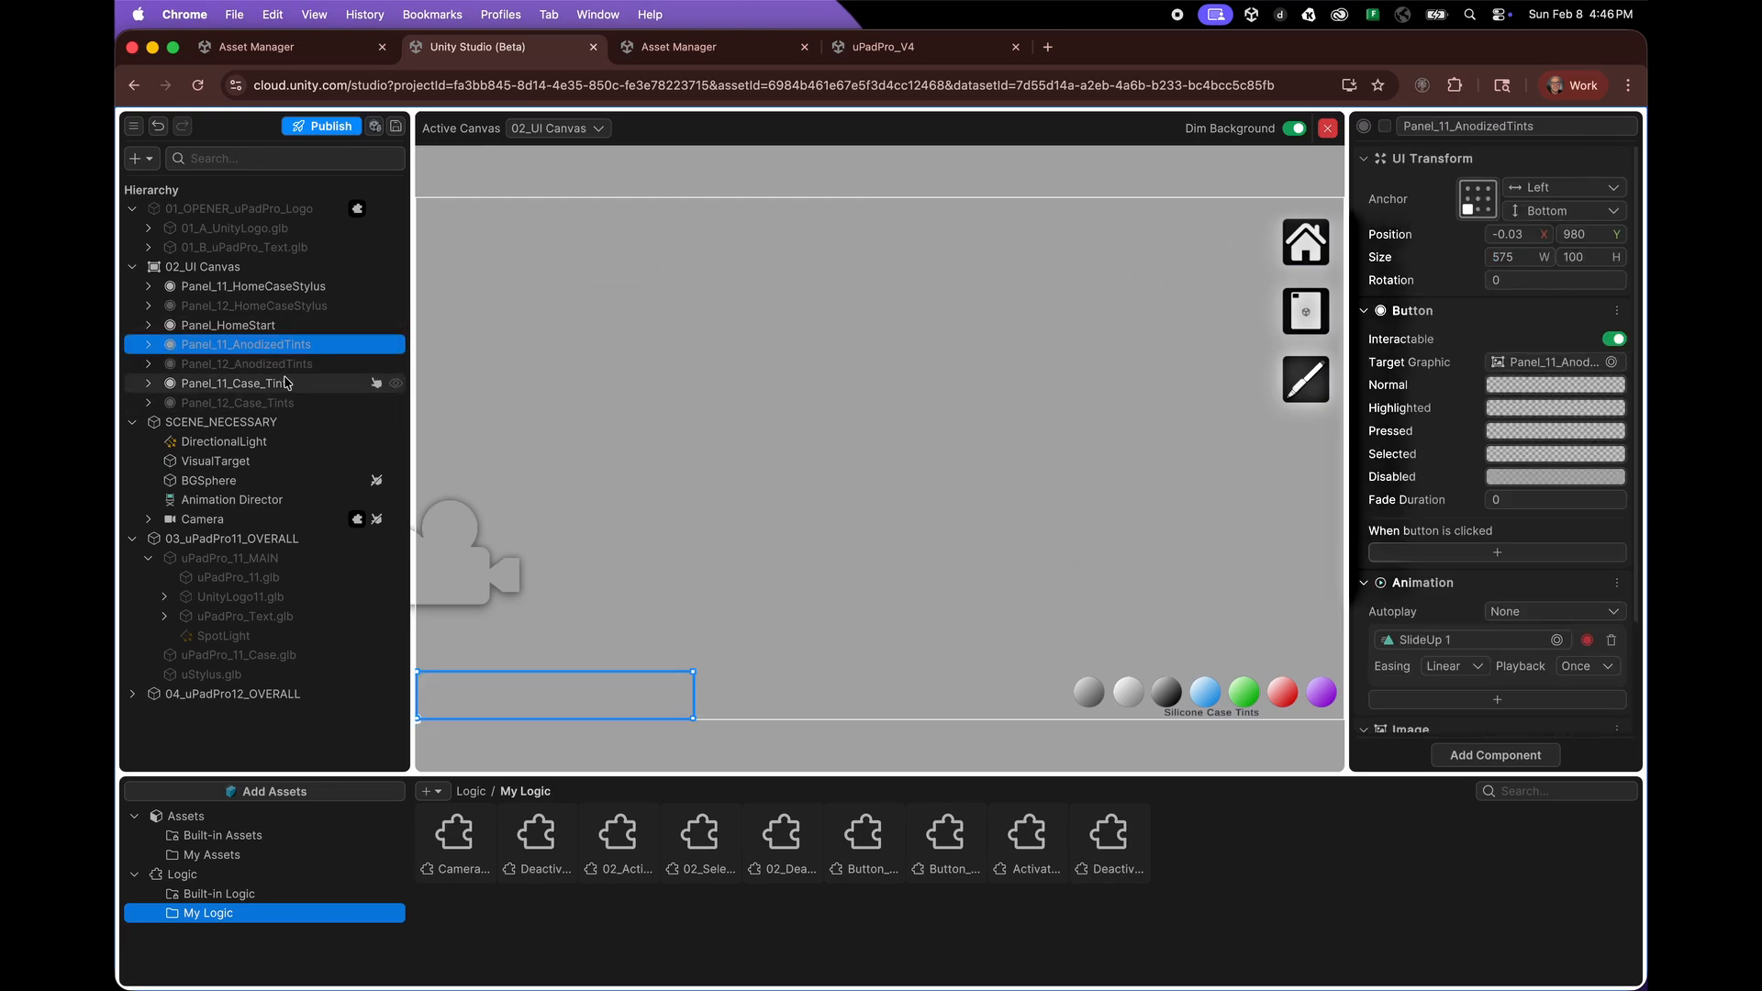
{"action": "left_click", "coordinate": [224, 383]}
{"action": "left_click", "coordinate": [1385, 127]}
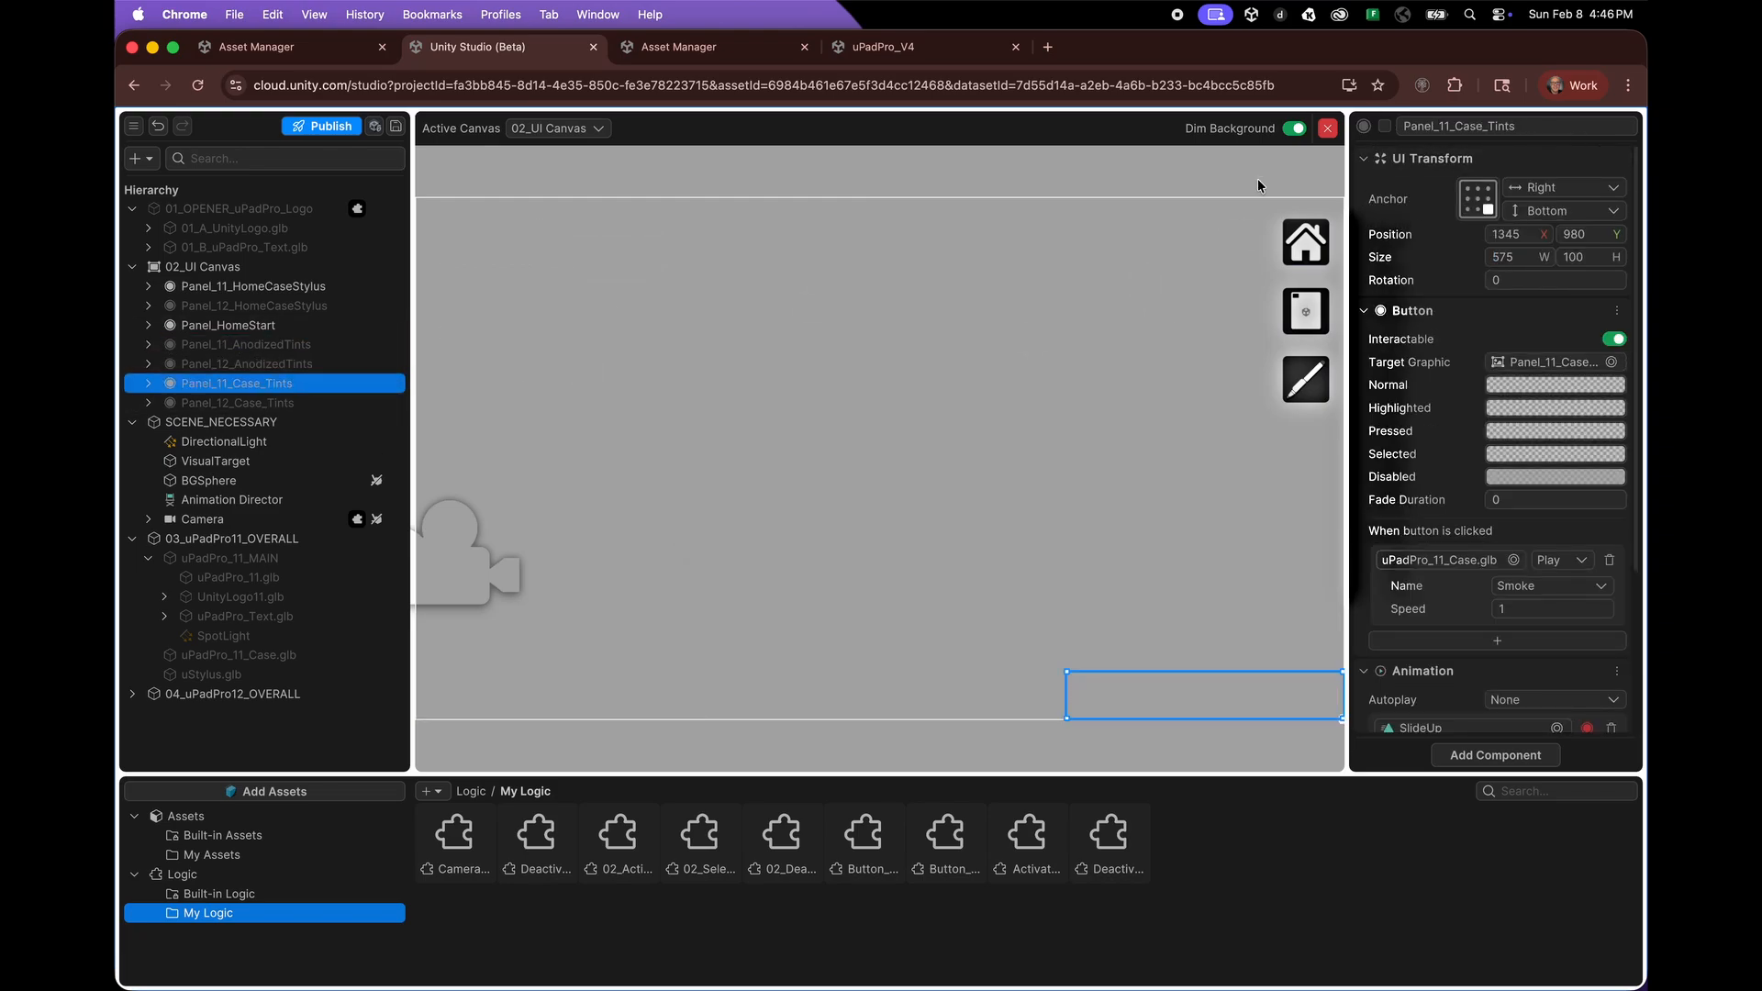
- Deactivate Panel_11_HomeCaseStylus, leaving Panel_HomeStart active, and exit the UI canvas editing view
{"action": "left_click", "coordinate": [228, 325]}
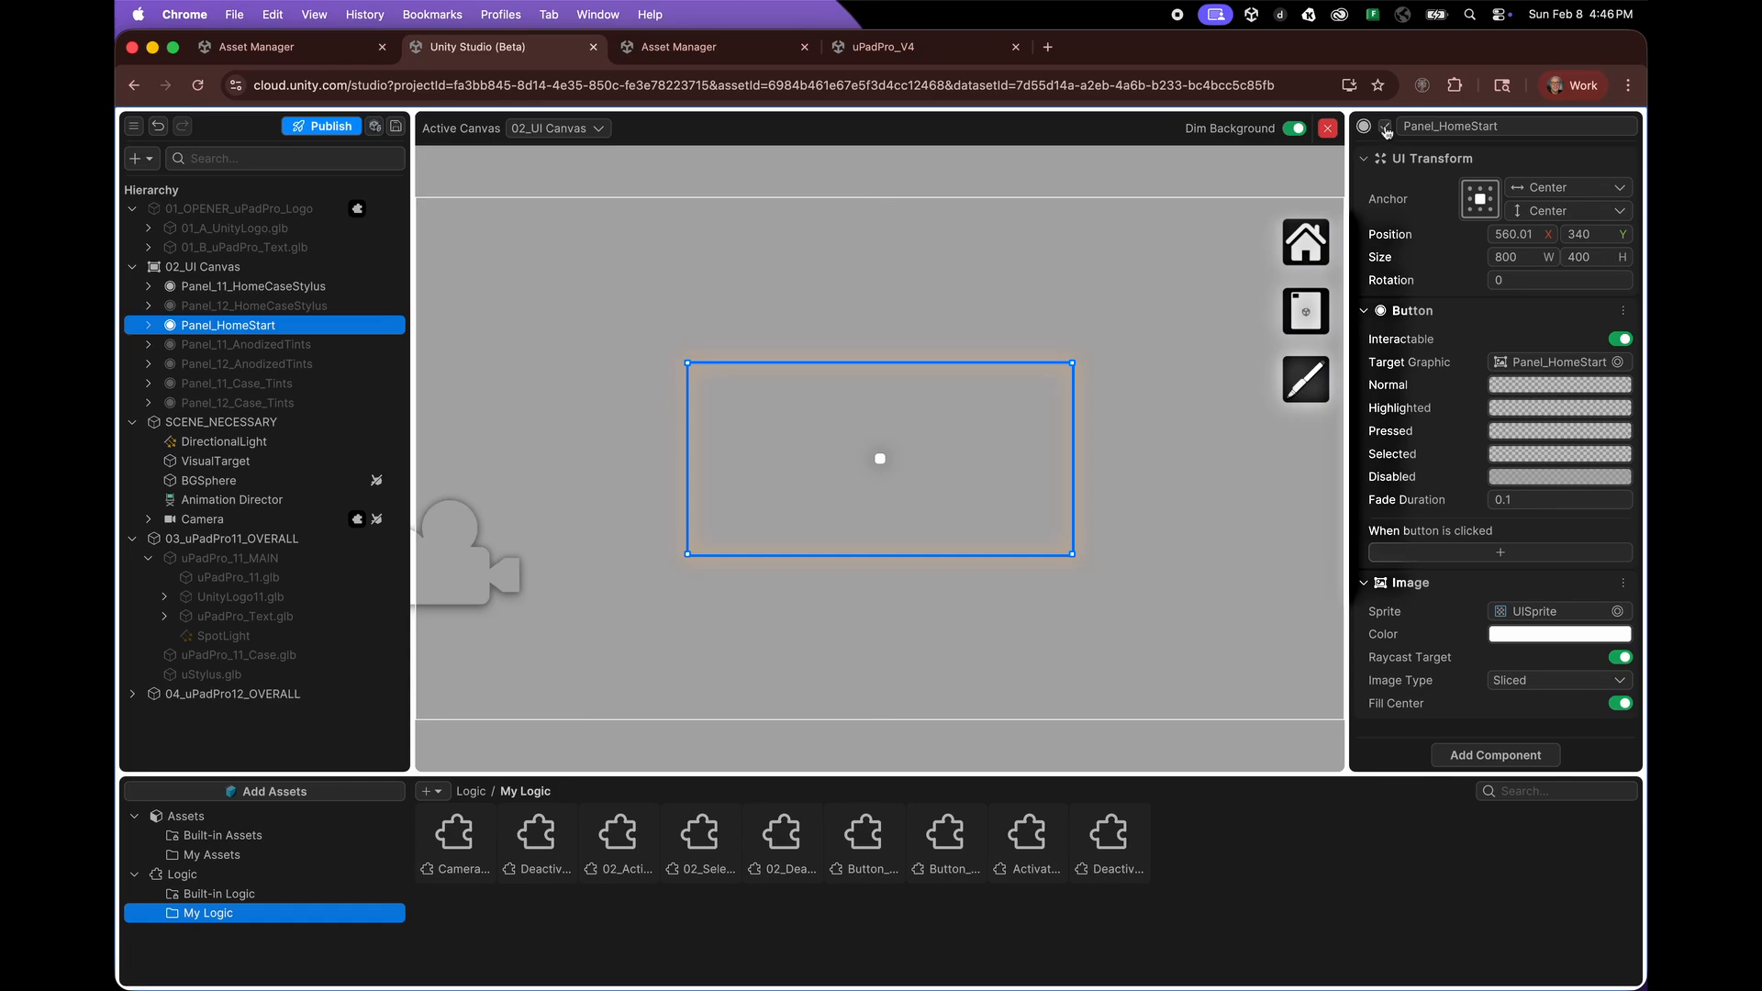
{"action": "left_click", "coordinate": [239, 286]}
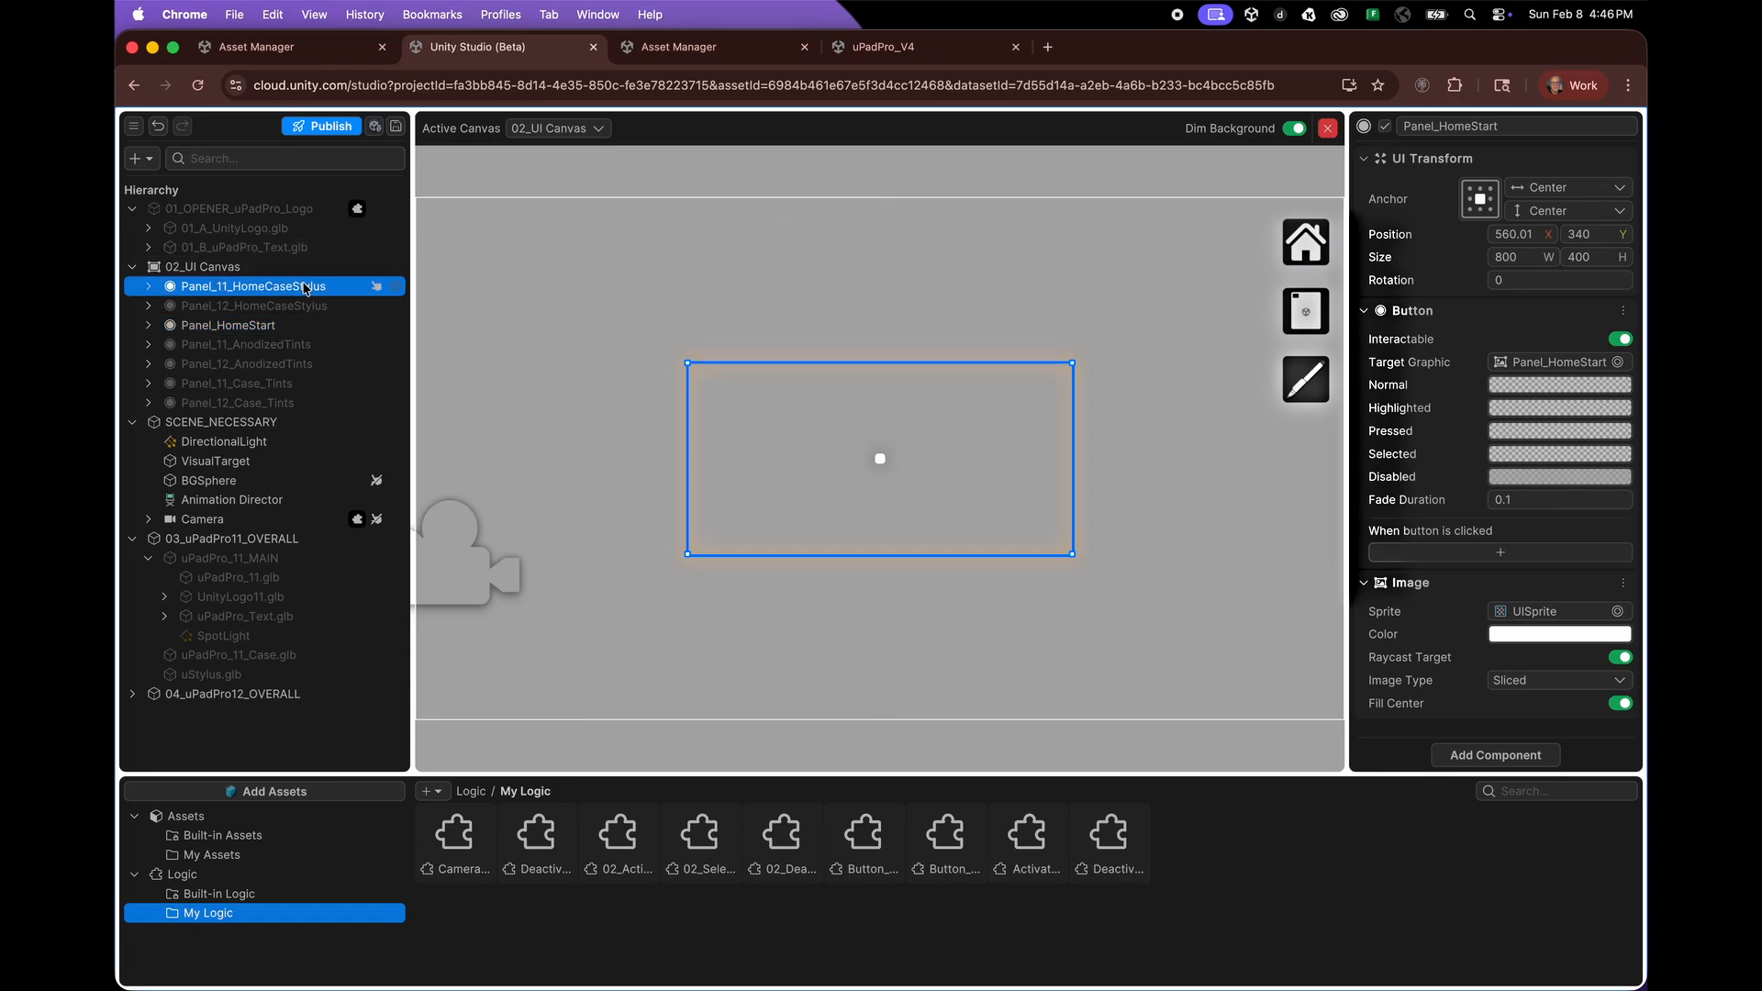
{"action": "left_click", "coordinate": [1385, 127]}
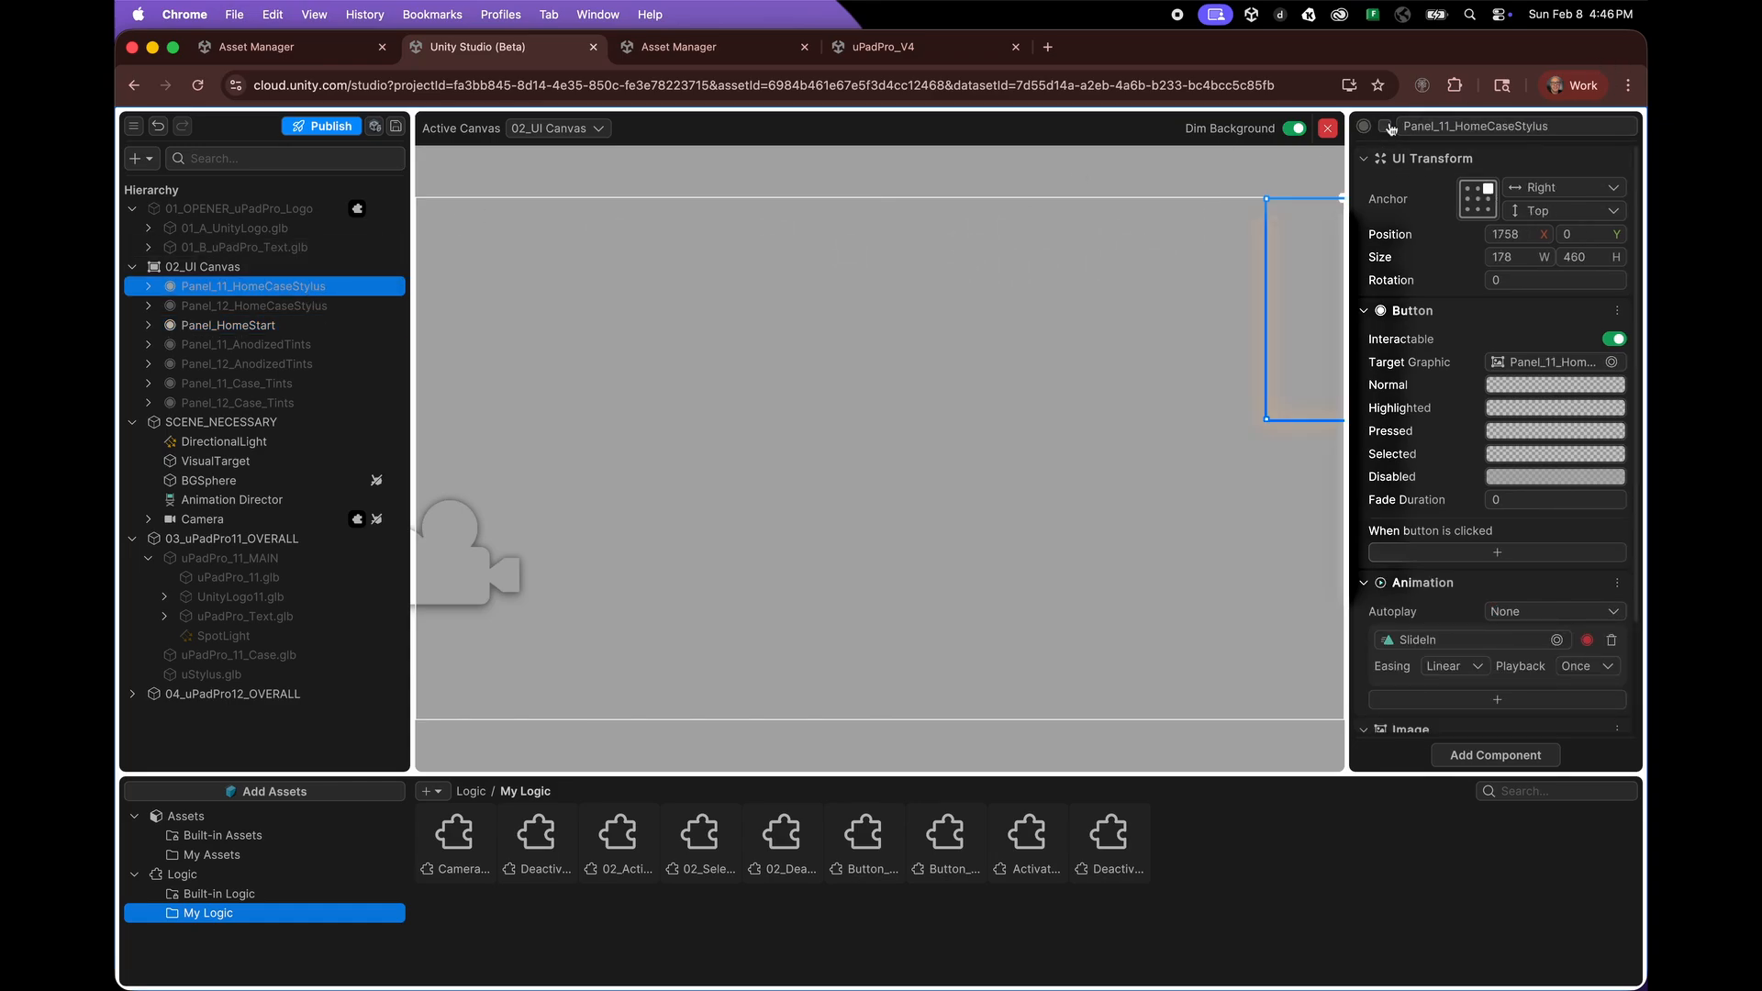
{"action": "left_click", "coordinate": [1330, 129]}
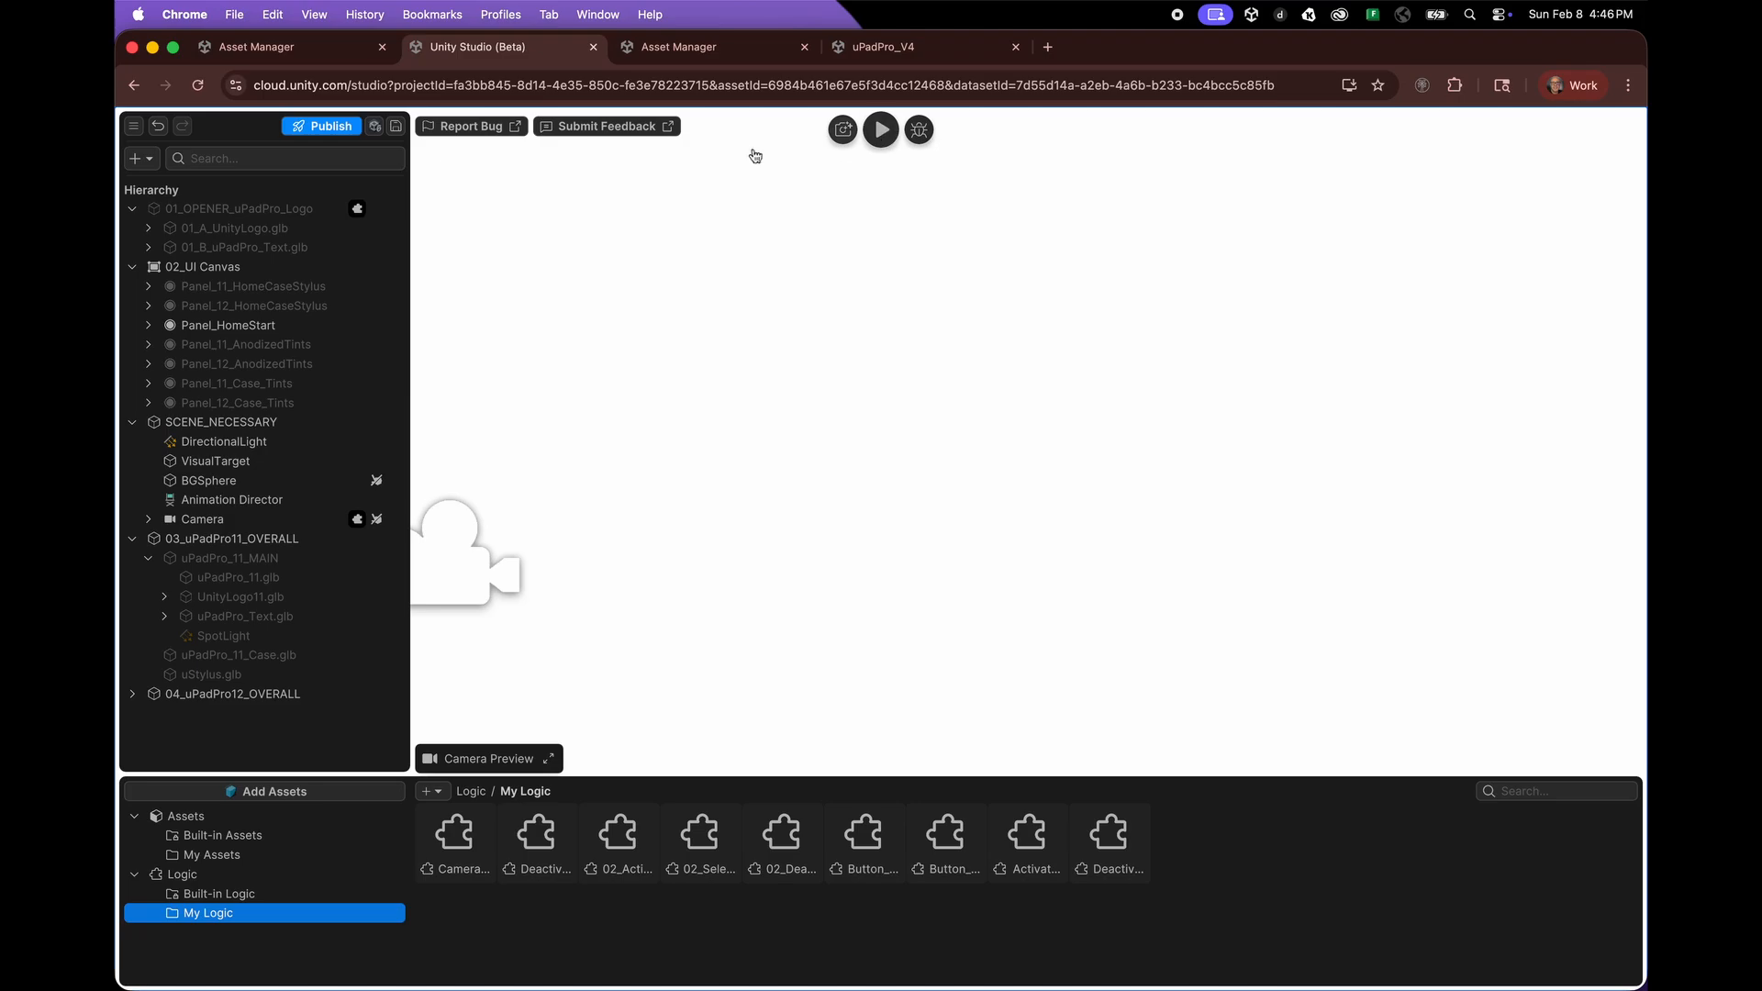
- Activate the 01_OPENER_uPadPro_Logo object and run the scene in play mode
{"action": "left_click", "coordinate": [303, 210]}
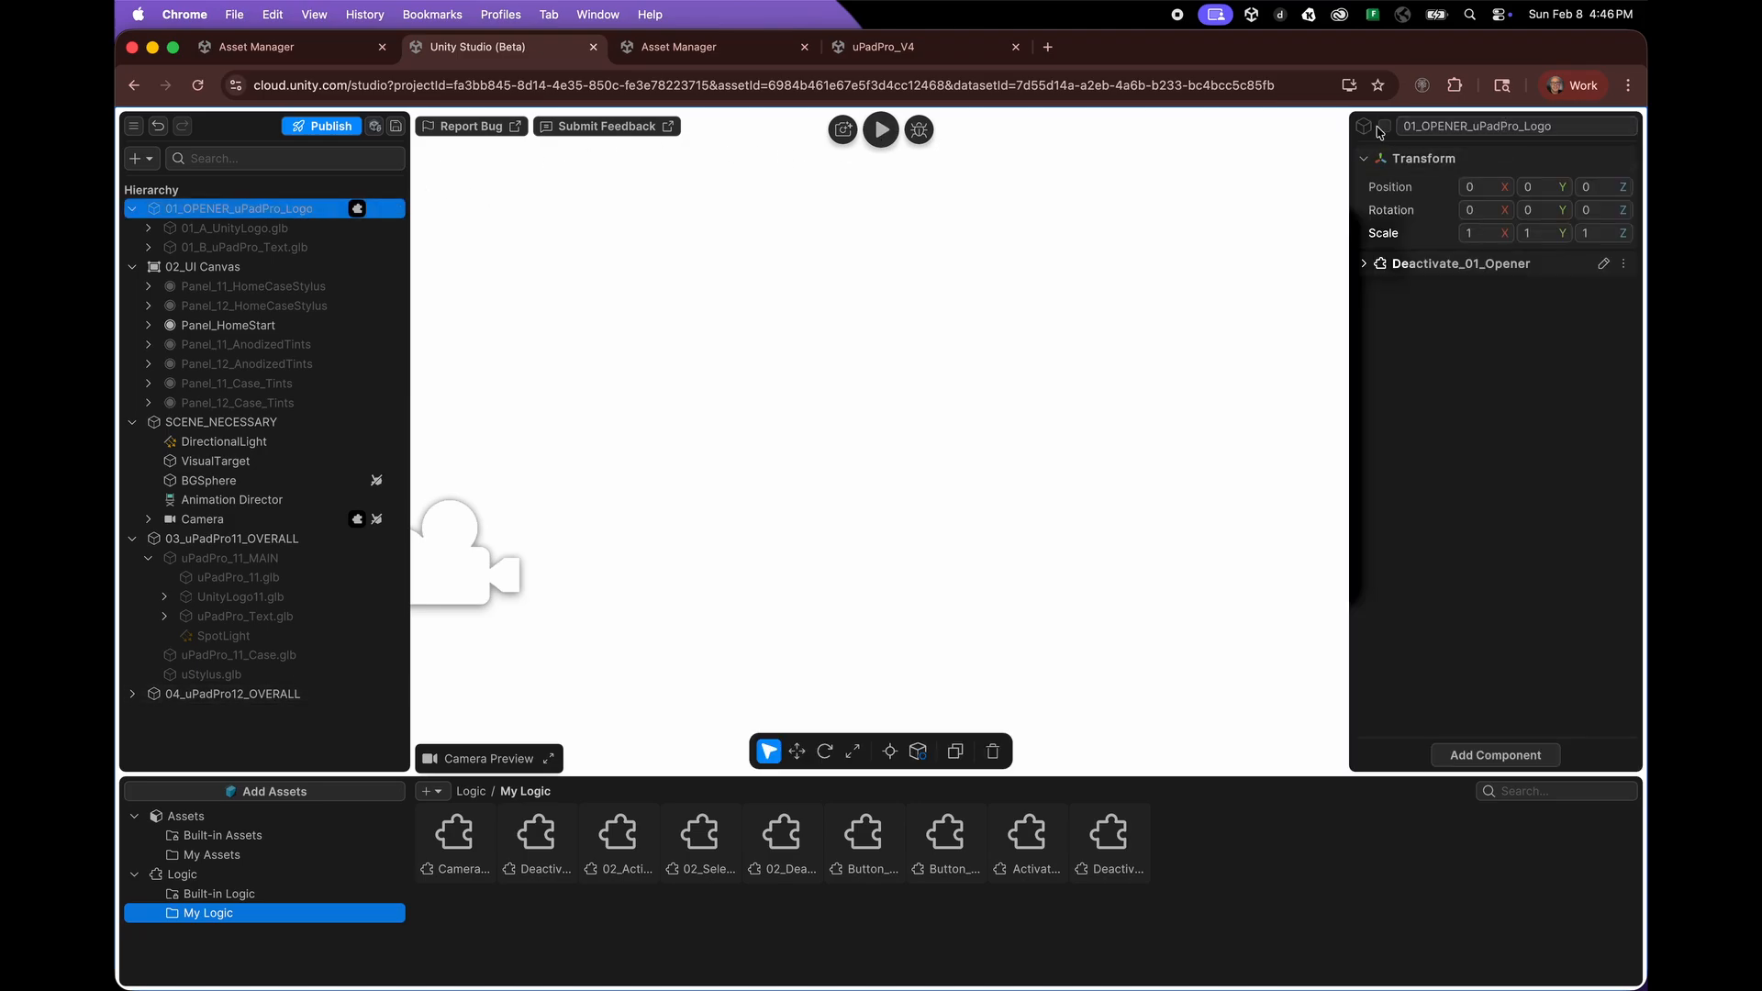
{"action": "left_click", "coordinate": [1385, 126]}
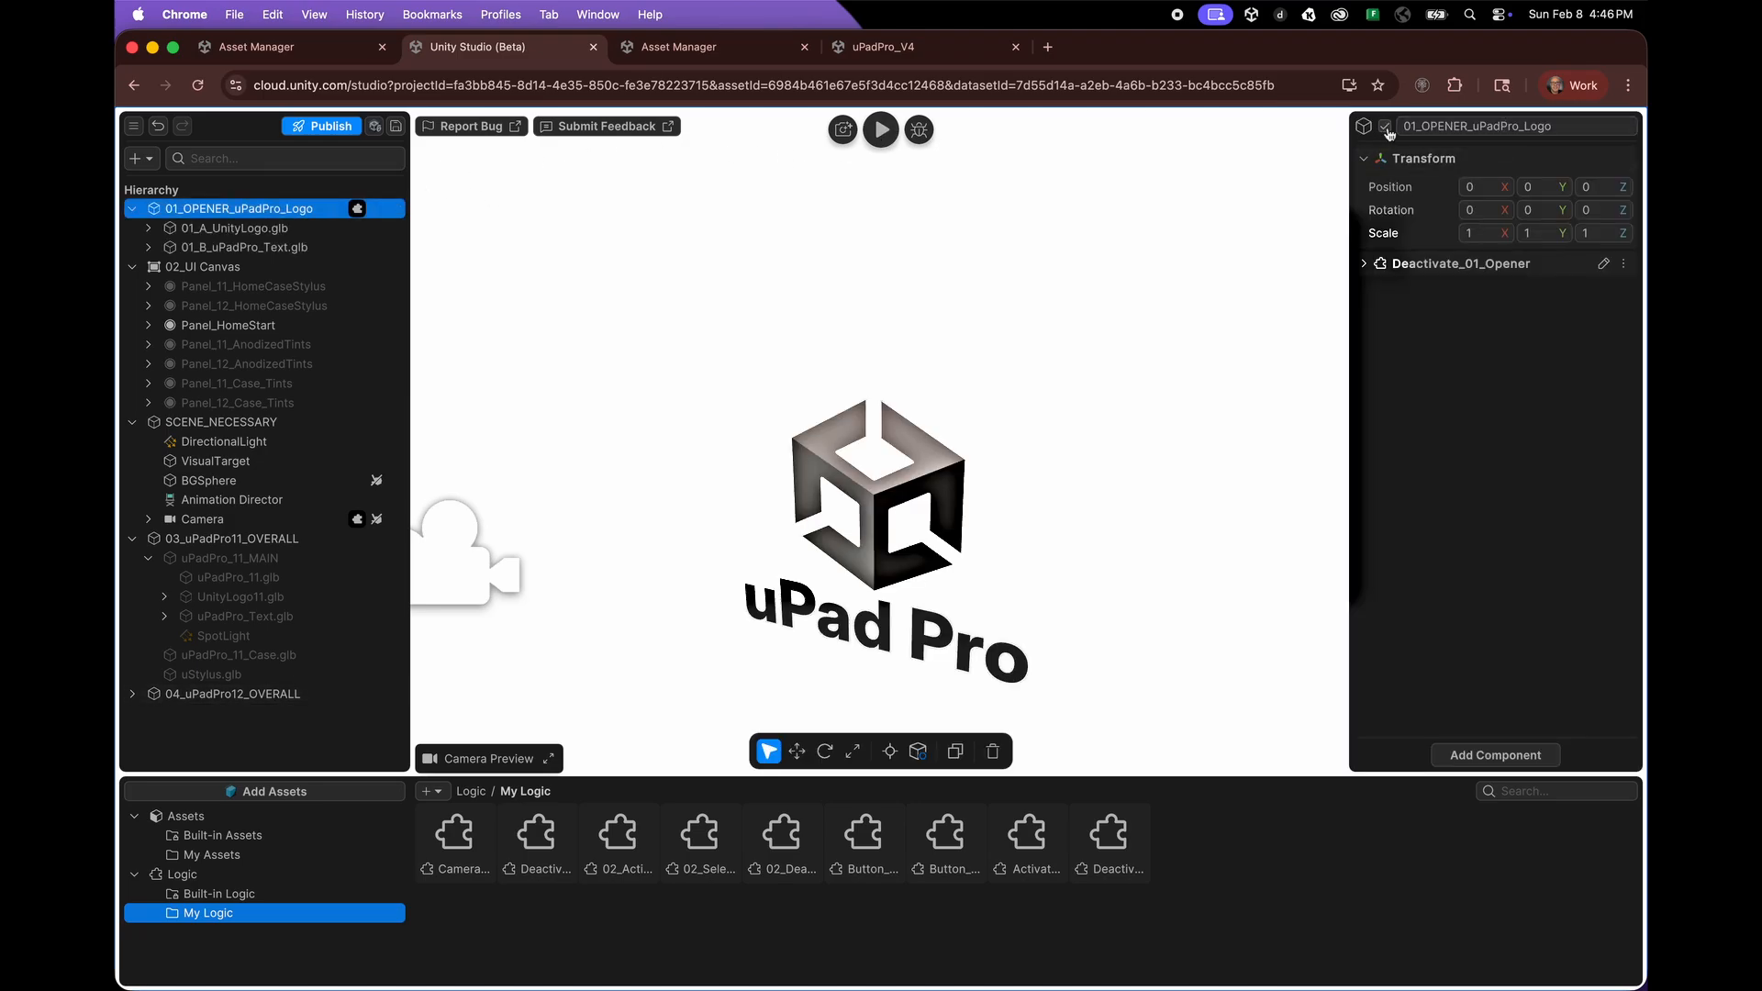
{"action": "left_click", "coordinate": [883, 131]}
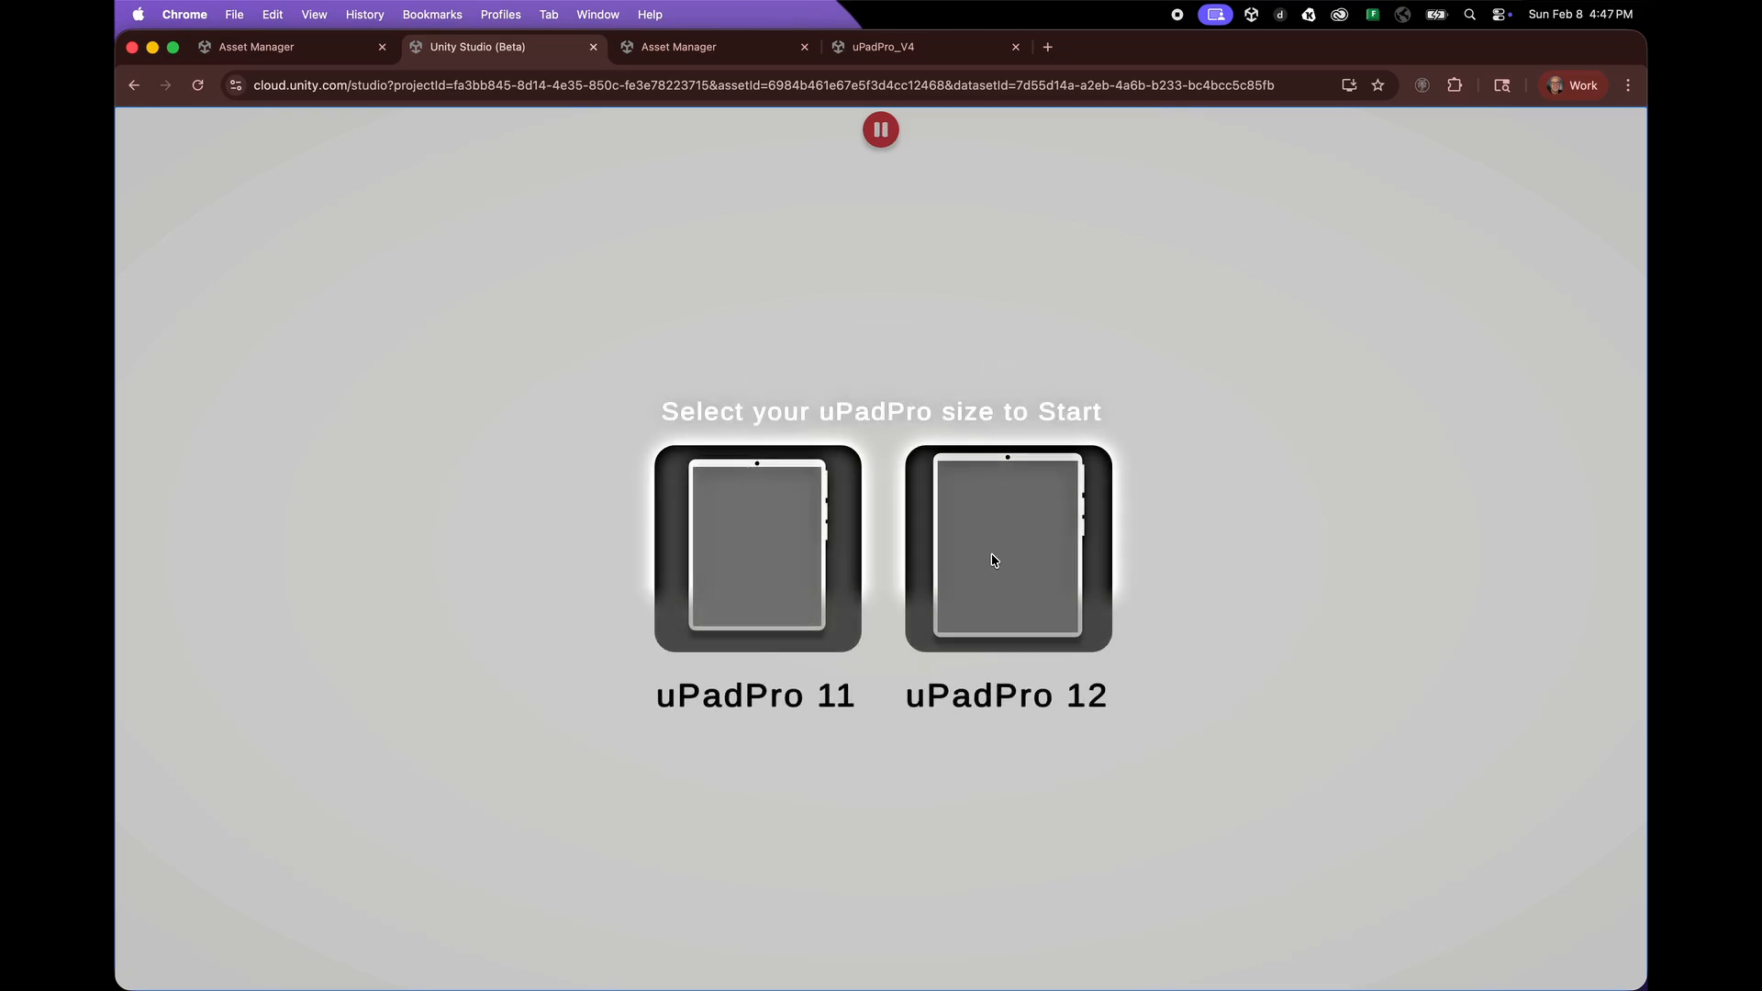
- Configure a uPadPro 12 in the running scene with red anodized metal, a red silicone case and the stylus
{"action": "left_click", "coordinate": [993, 560]}
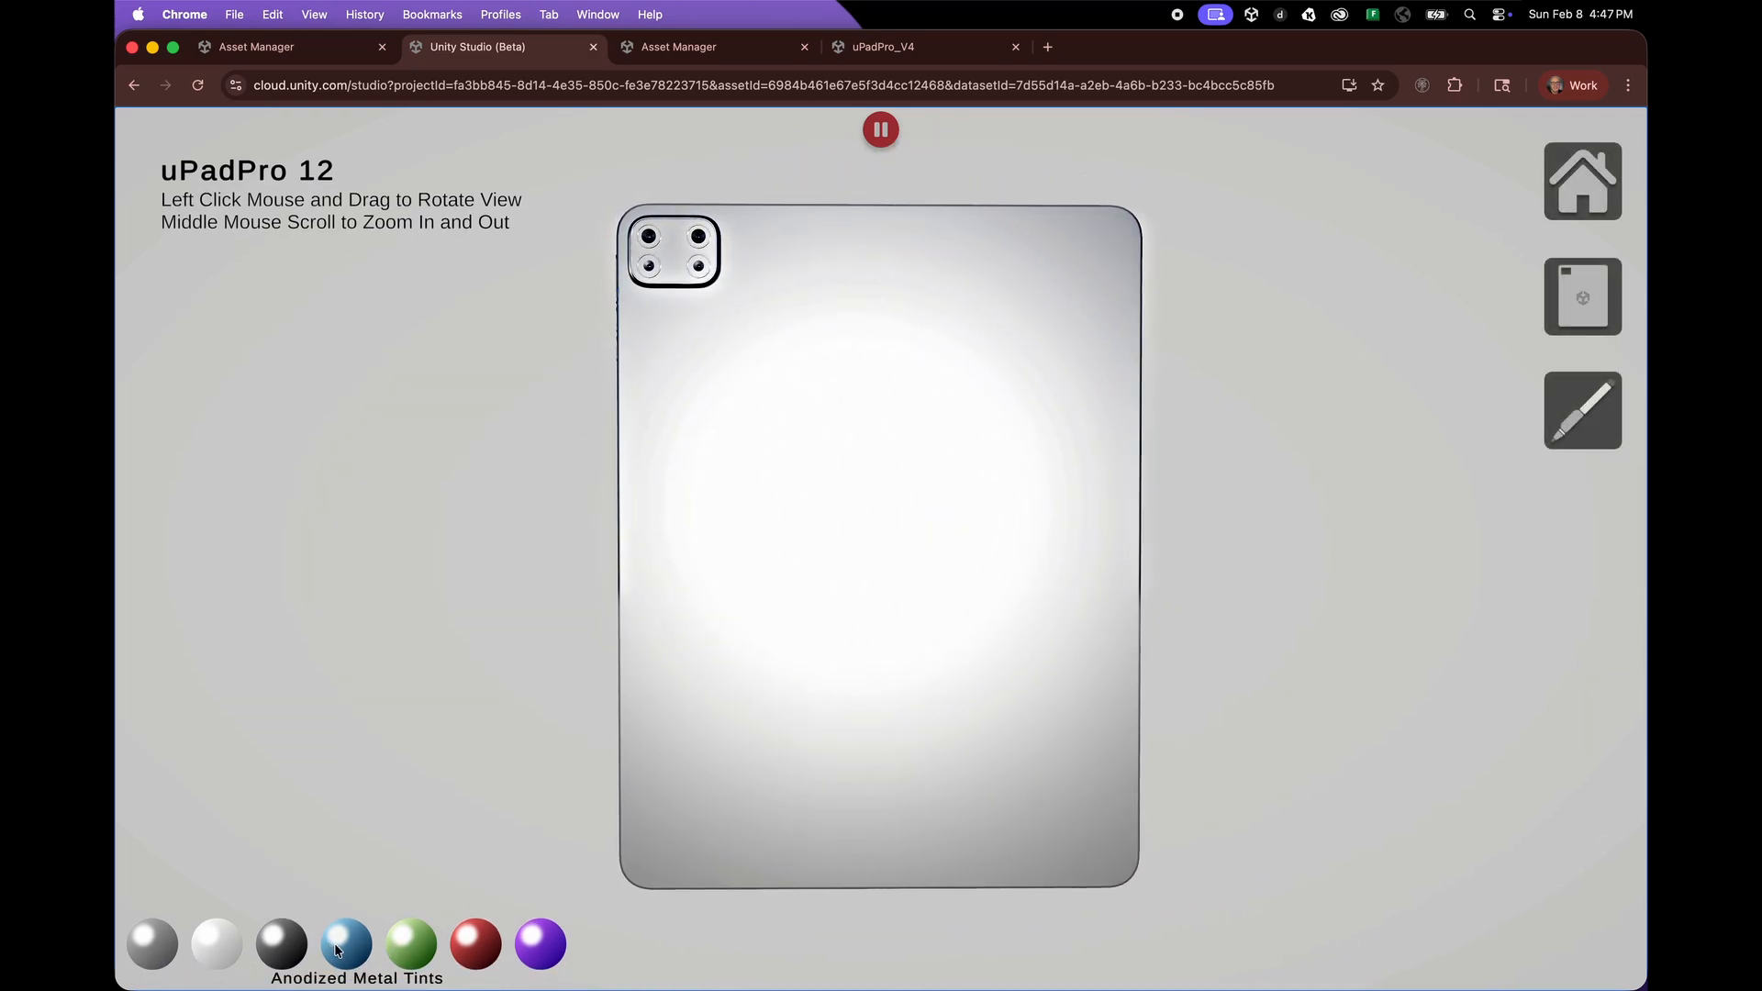
{"action": "left_click", "coordinate": [341, 947]}
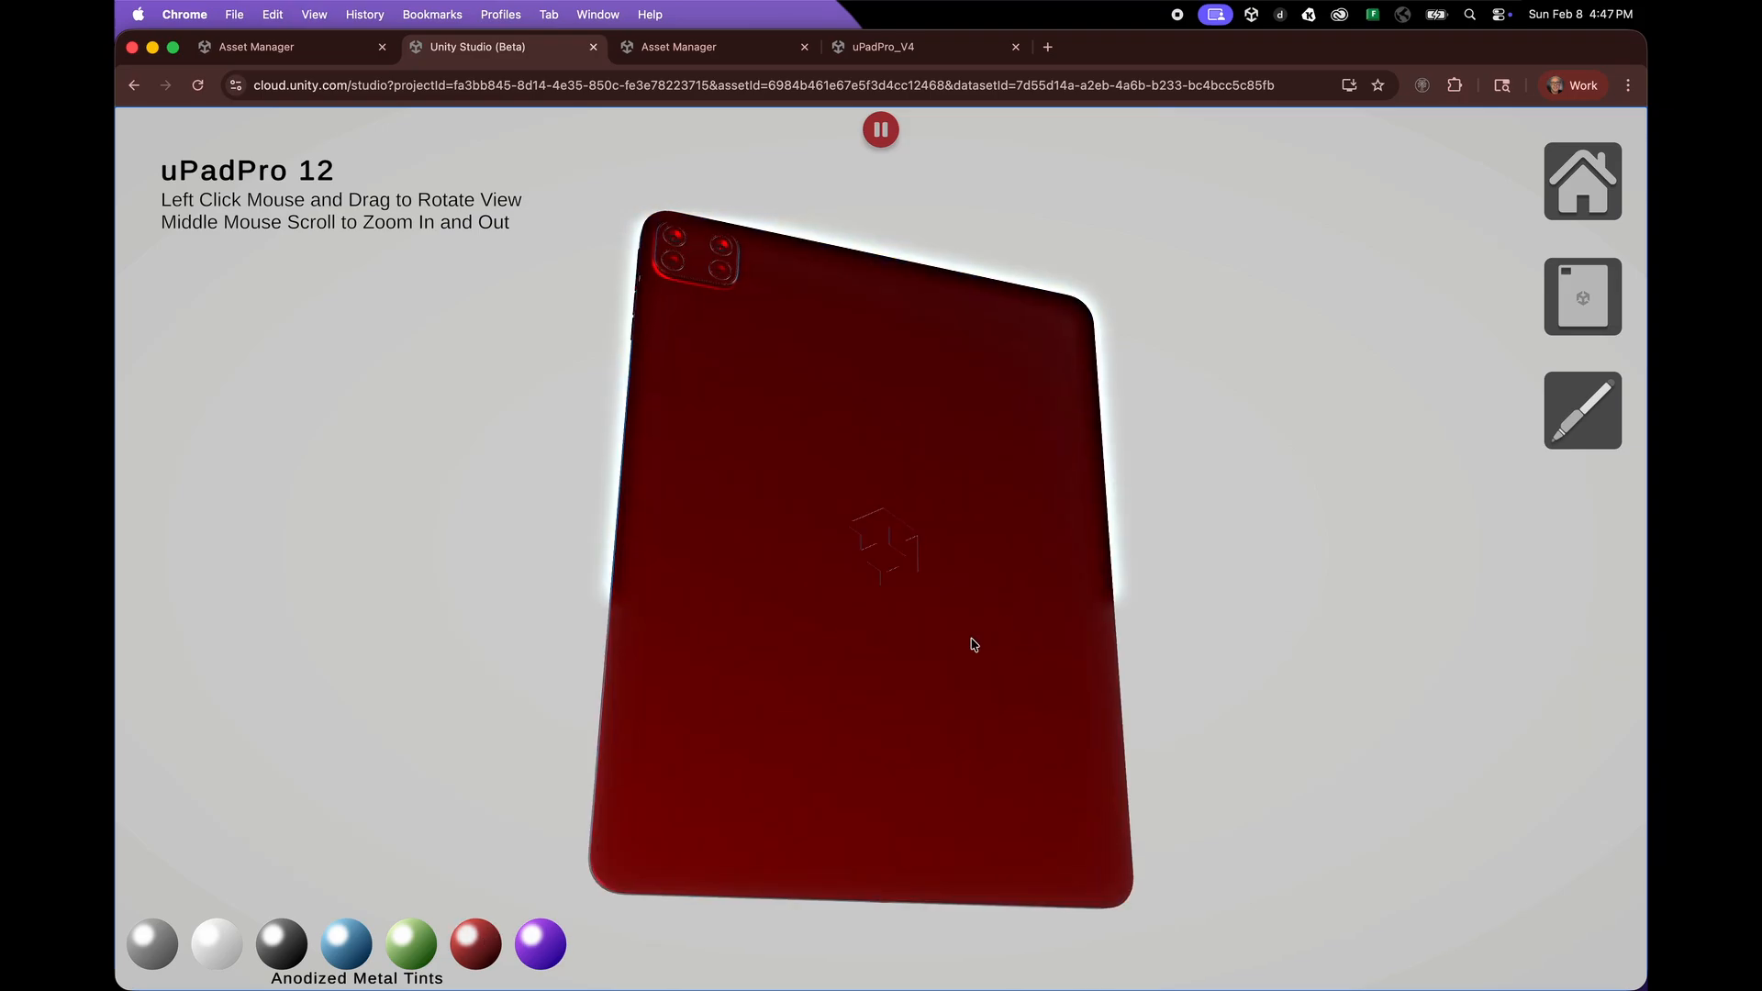
{"action": "left_click", "coordinate": [1594, 315]}
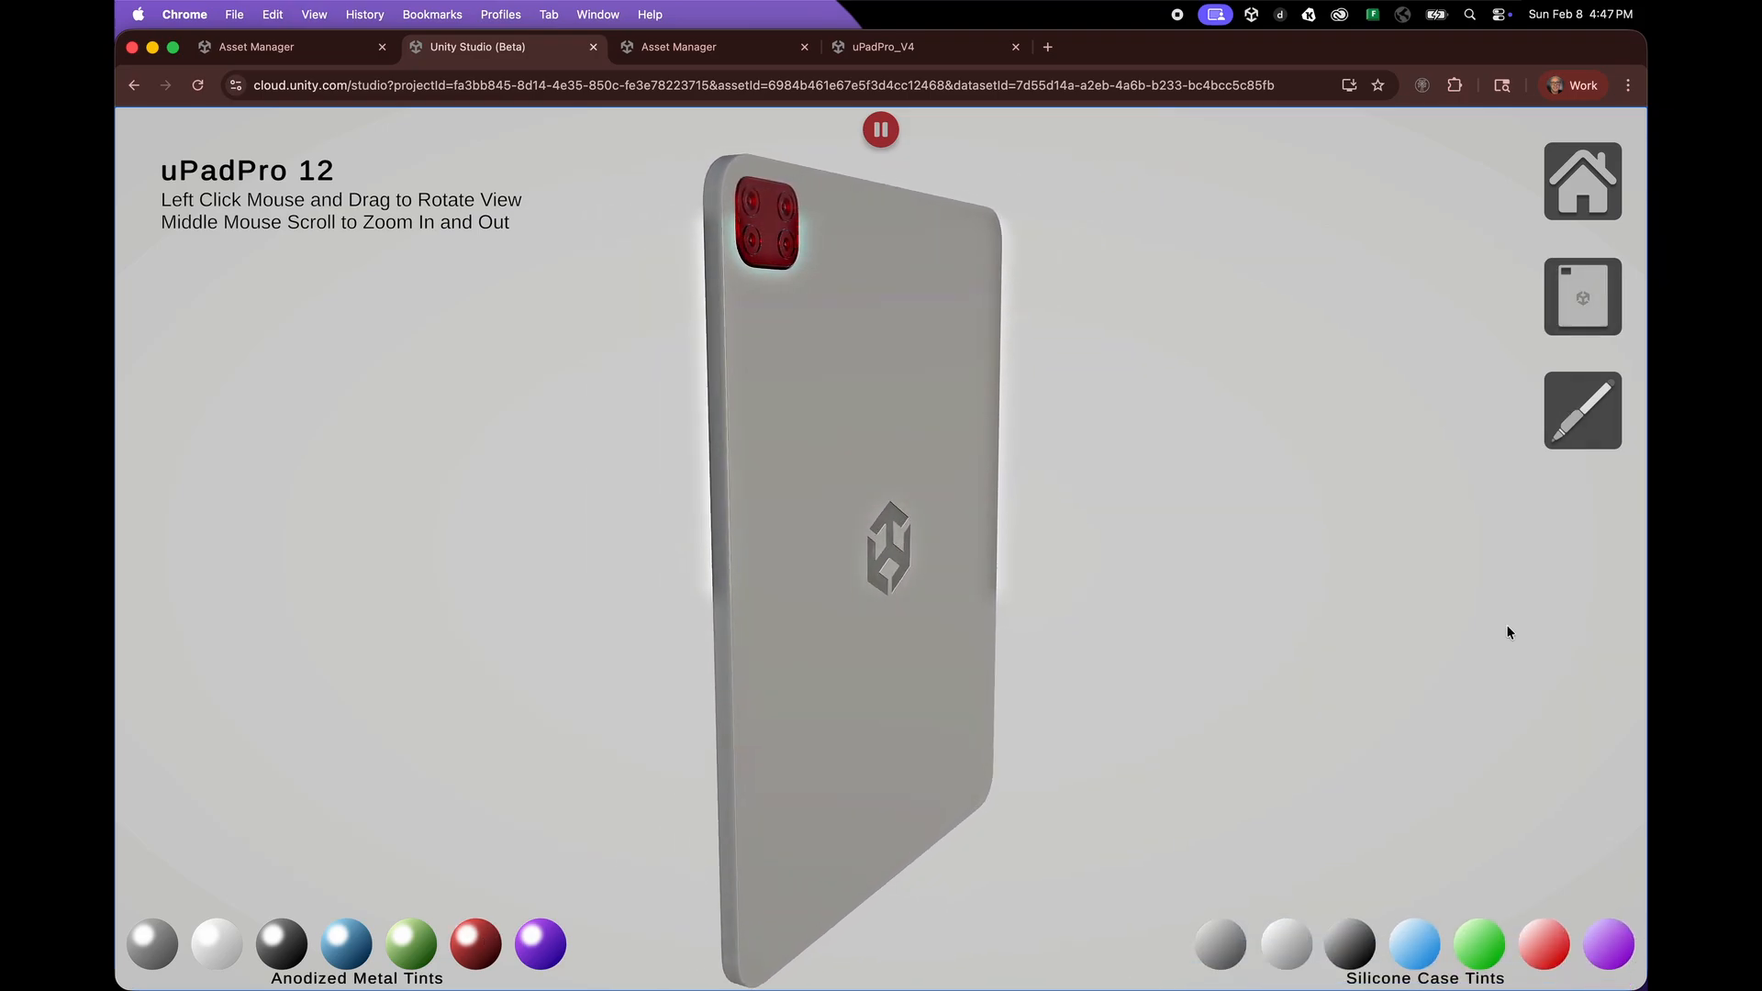
{"action": "left_click", "coordinate": [1544, 944]}
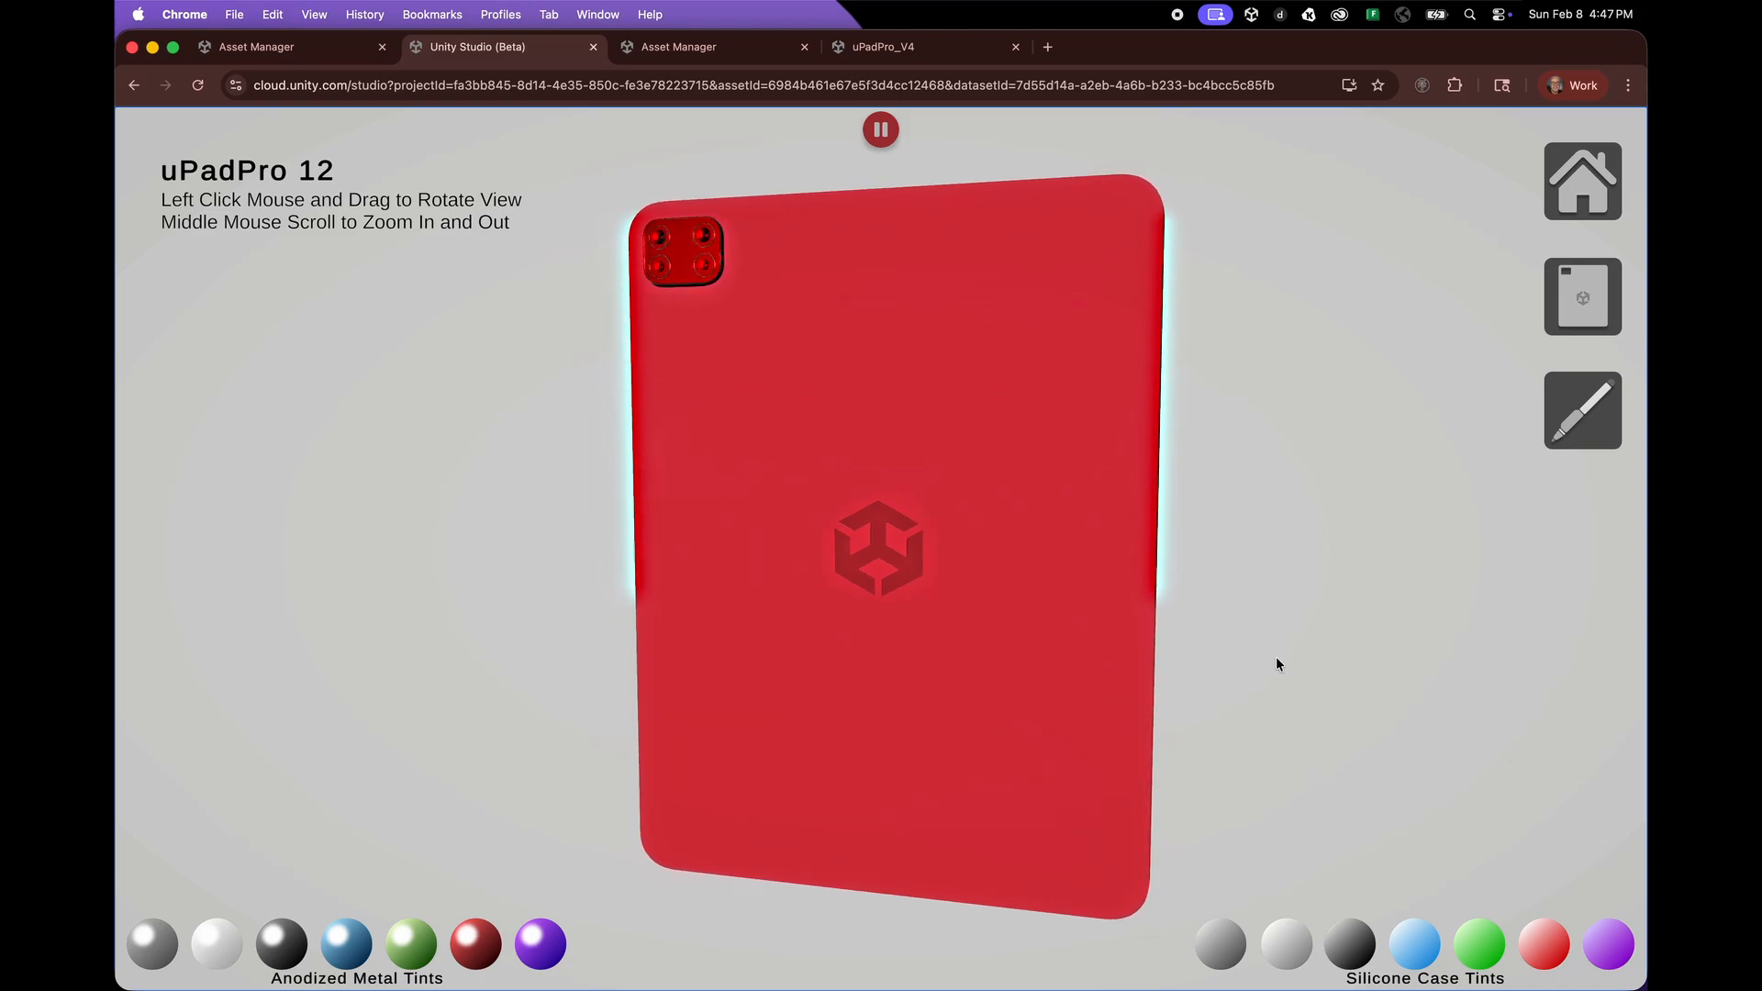
{"action": "left_click", "coordinate": [1583, 410]}
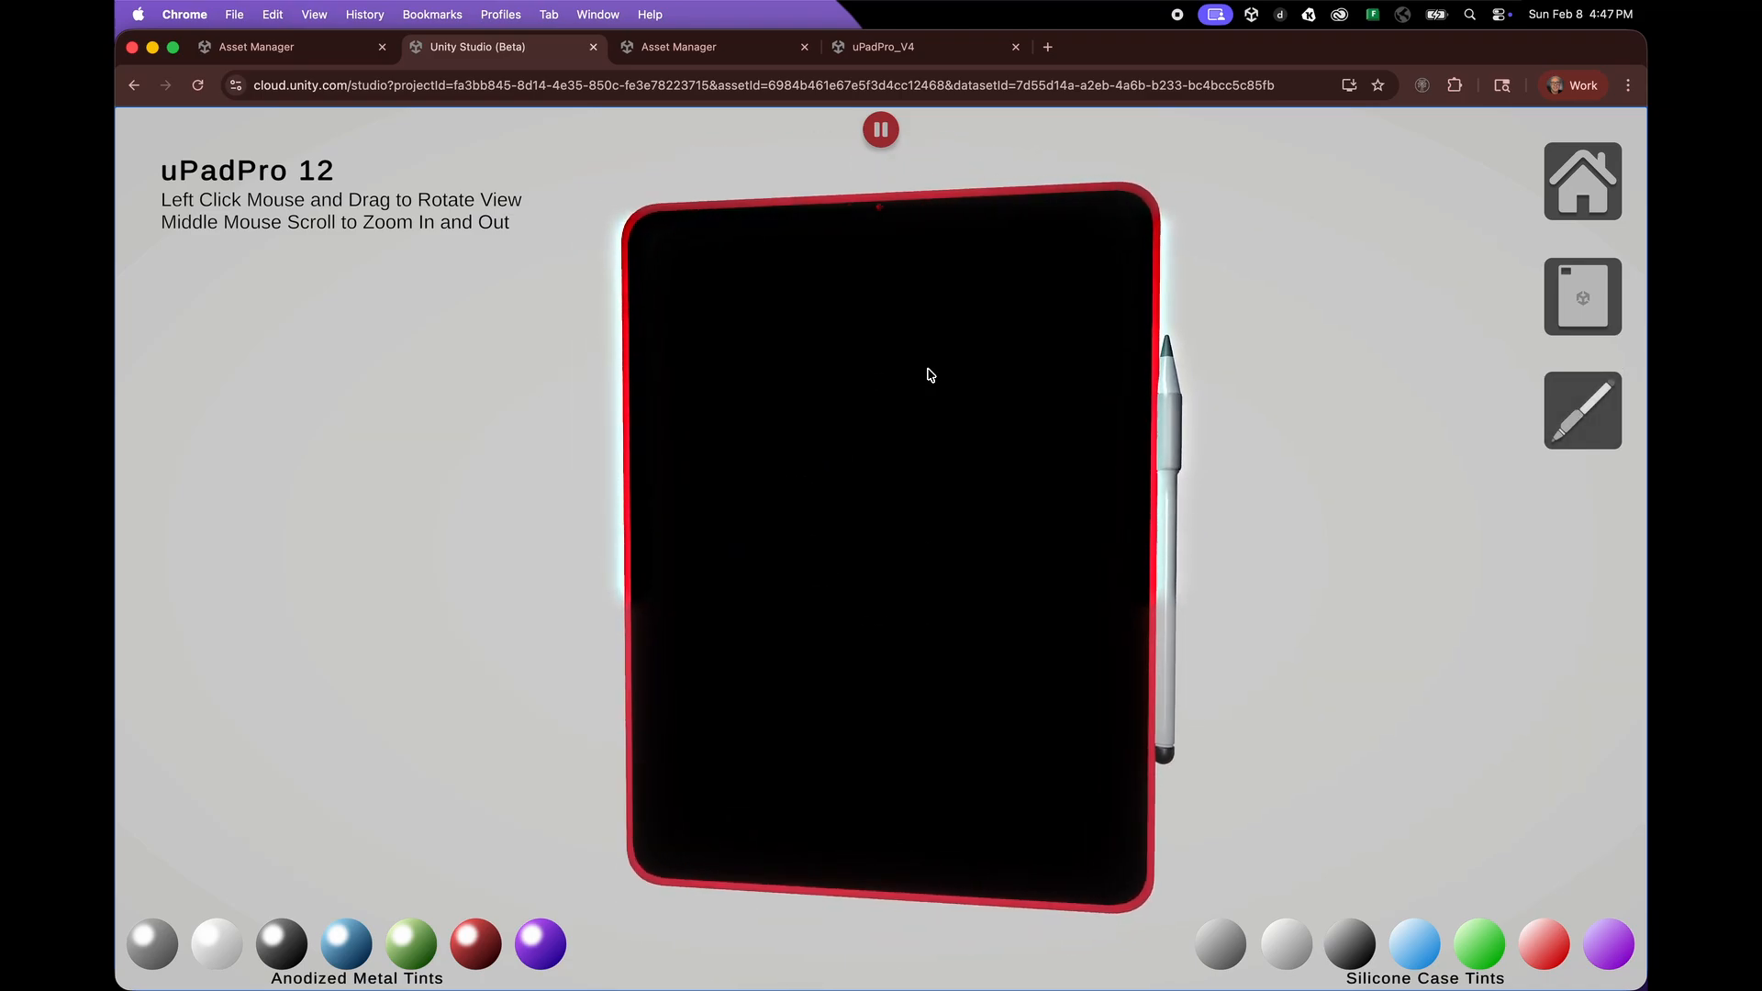